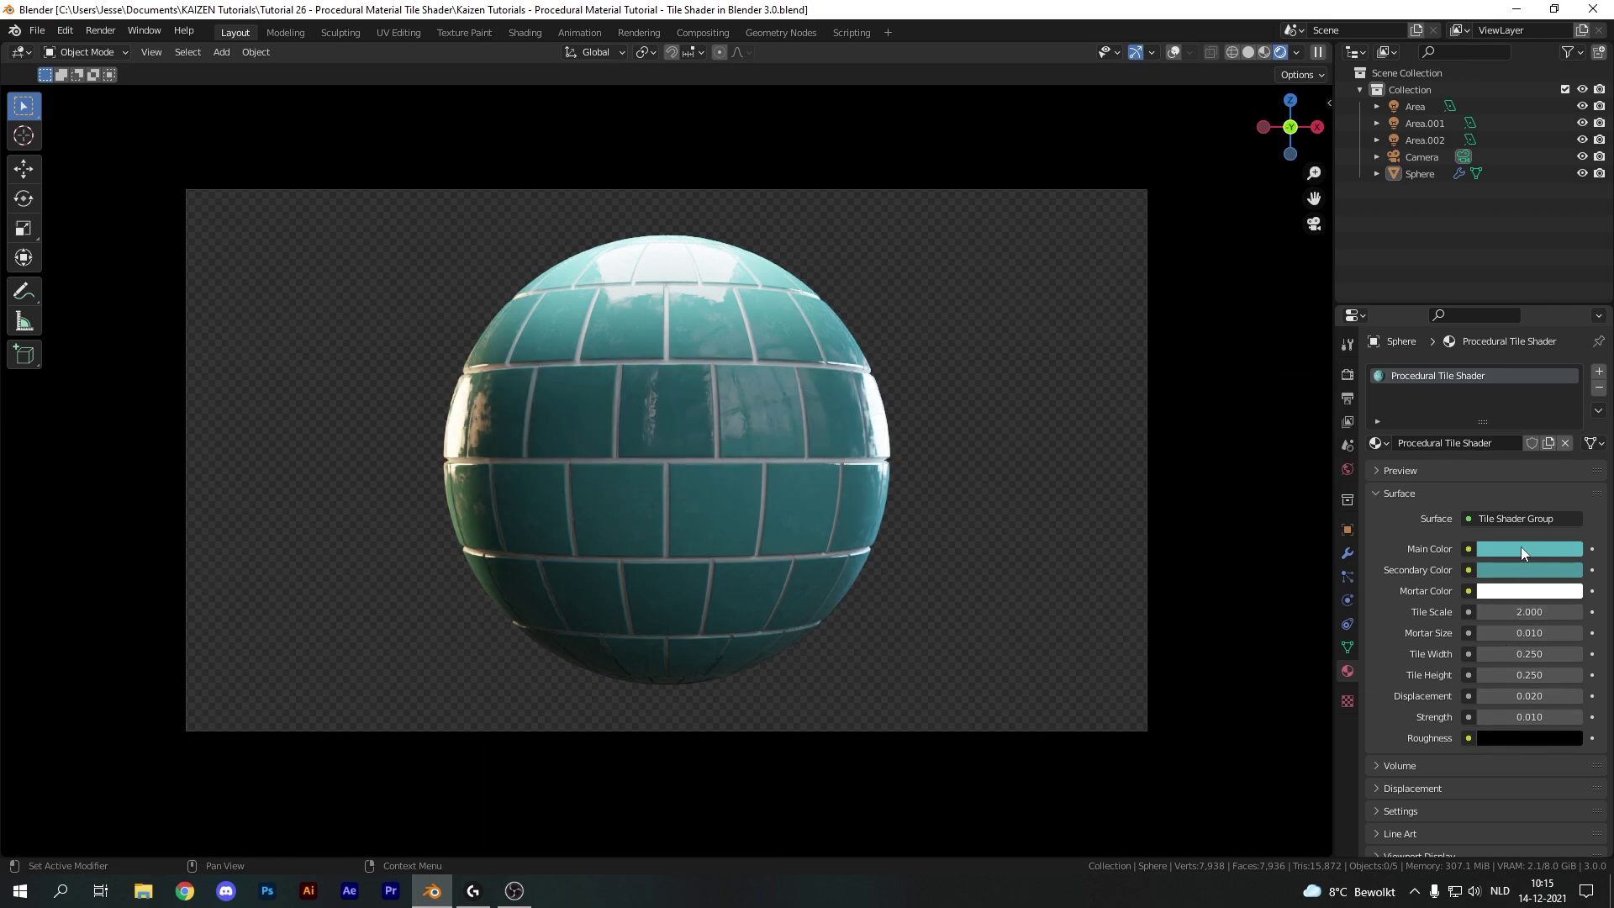
- Recolor the tile shader with a blue-violet main color, a brown secondary color and a bright blue mortar color
{"action": "left_click", "coordinate": [1521, 548]}
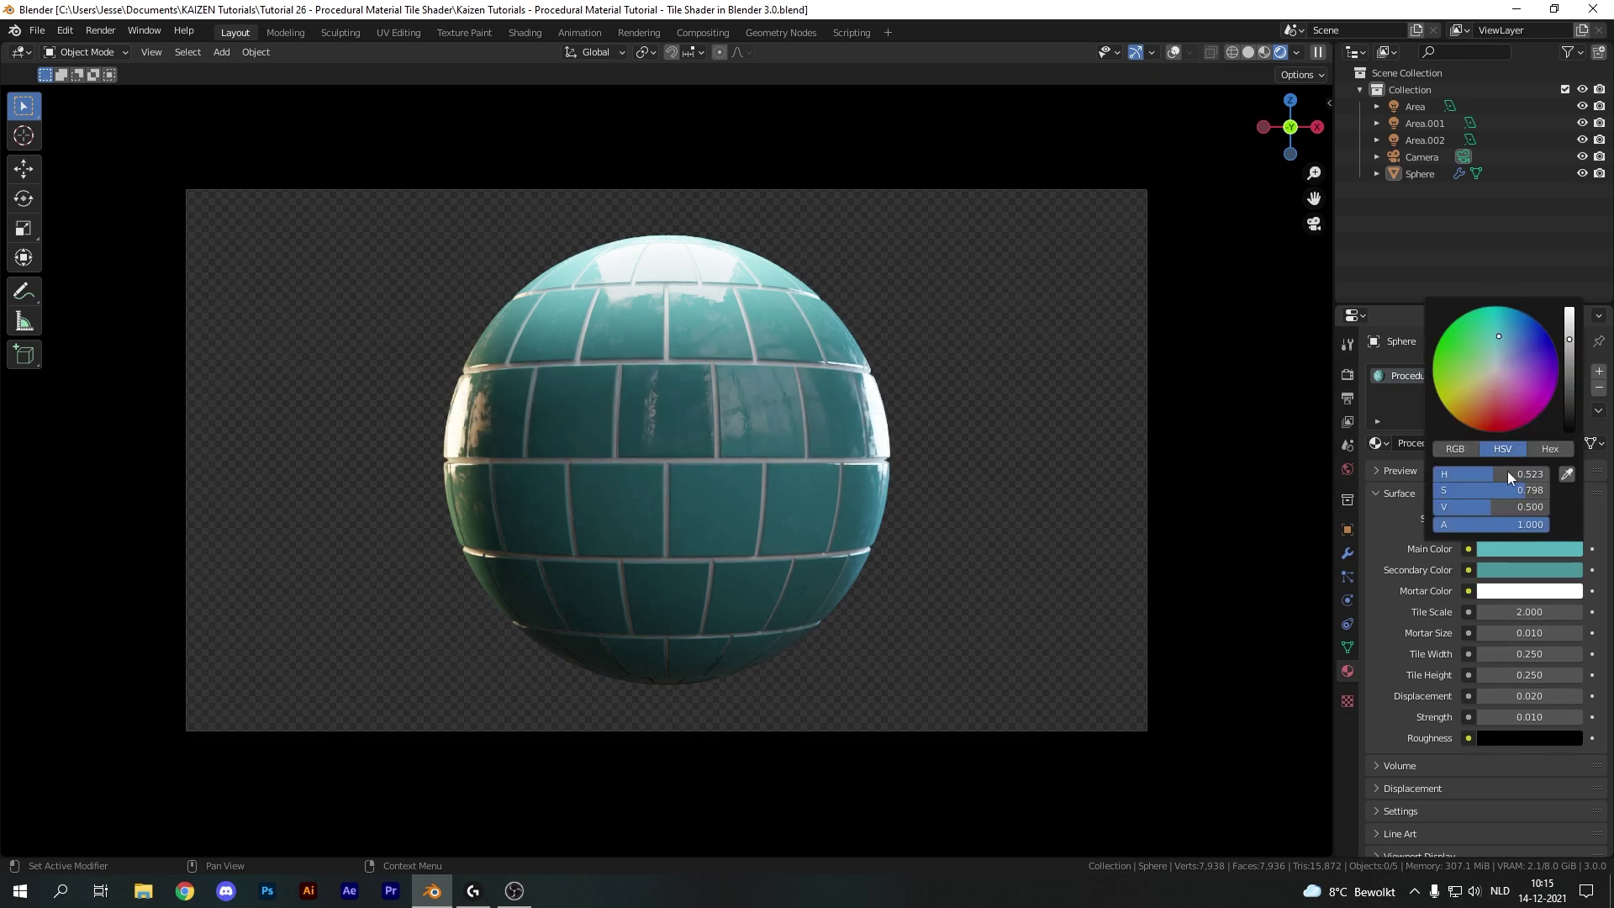
{"action": "left_click", "coordinate": [1516, 358]}
{"action": "left_click", "coordinate": [1523, 572]}
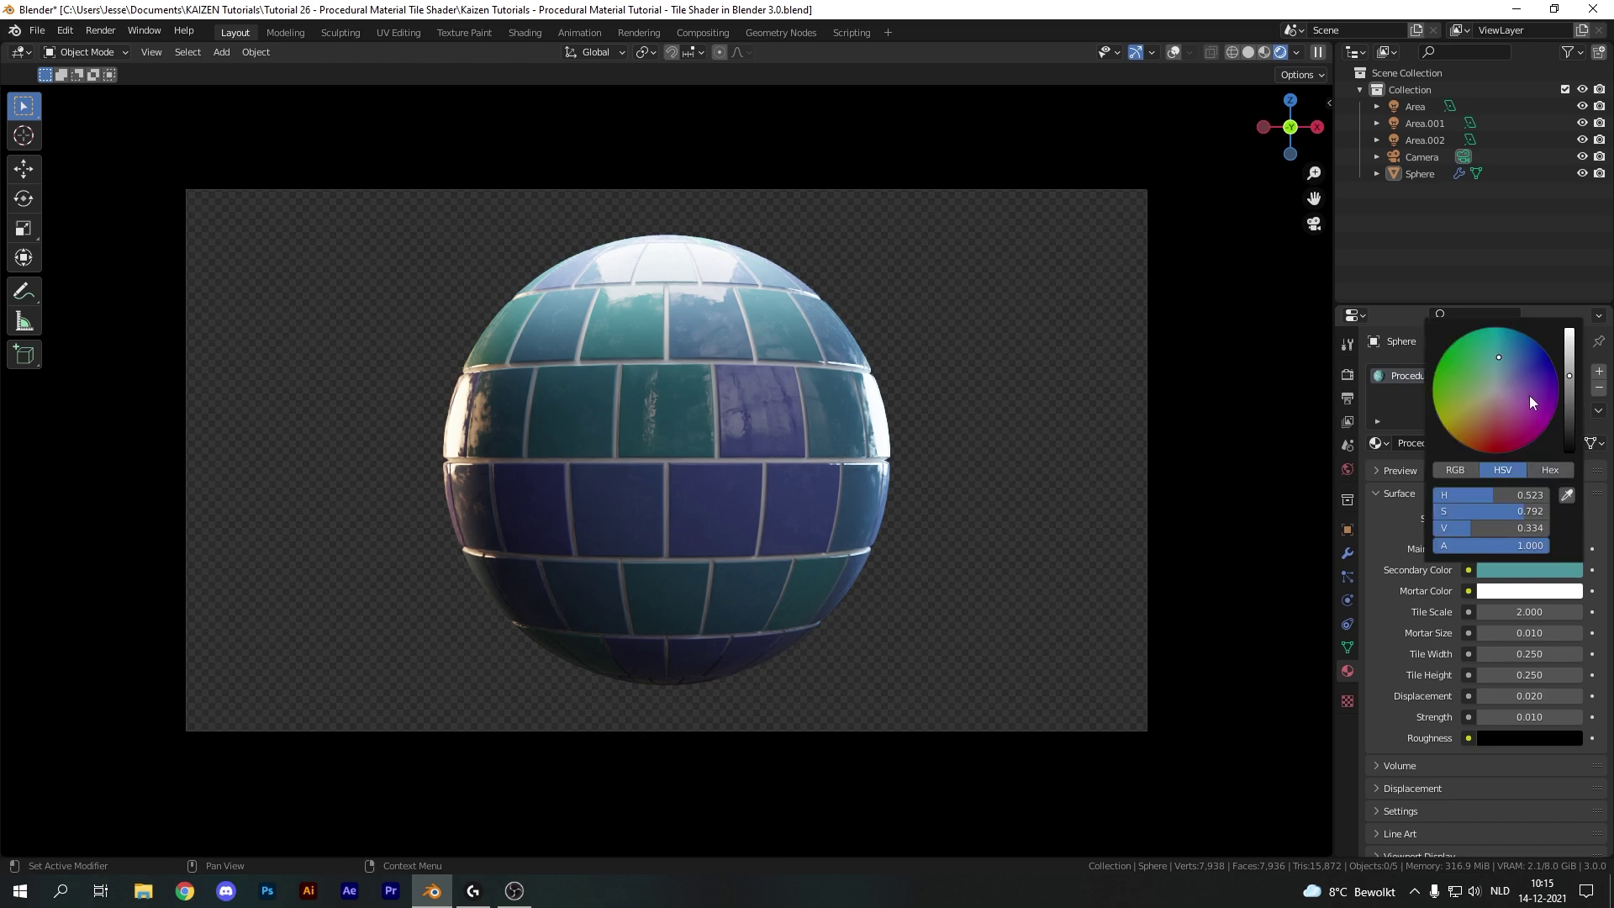
{"action": "left_click", "coordinate": [1489, 405]}
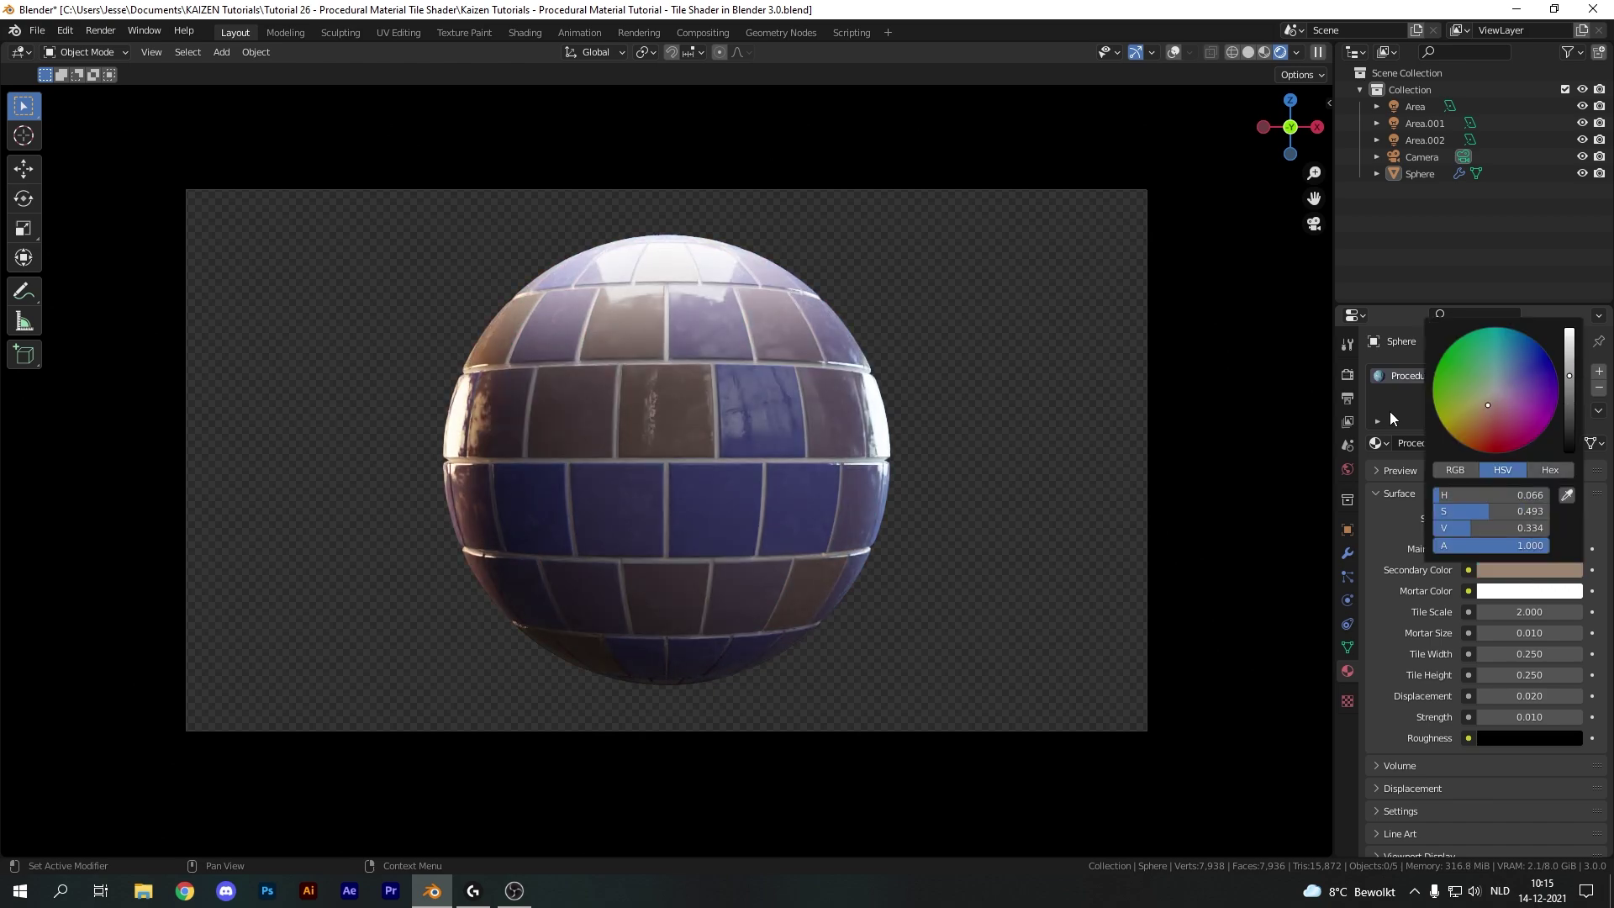
{"action": "left_click", "coordinate": [1519, 594]}
{"action": "left_click", "coordinate": [1502, 426]}
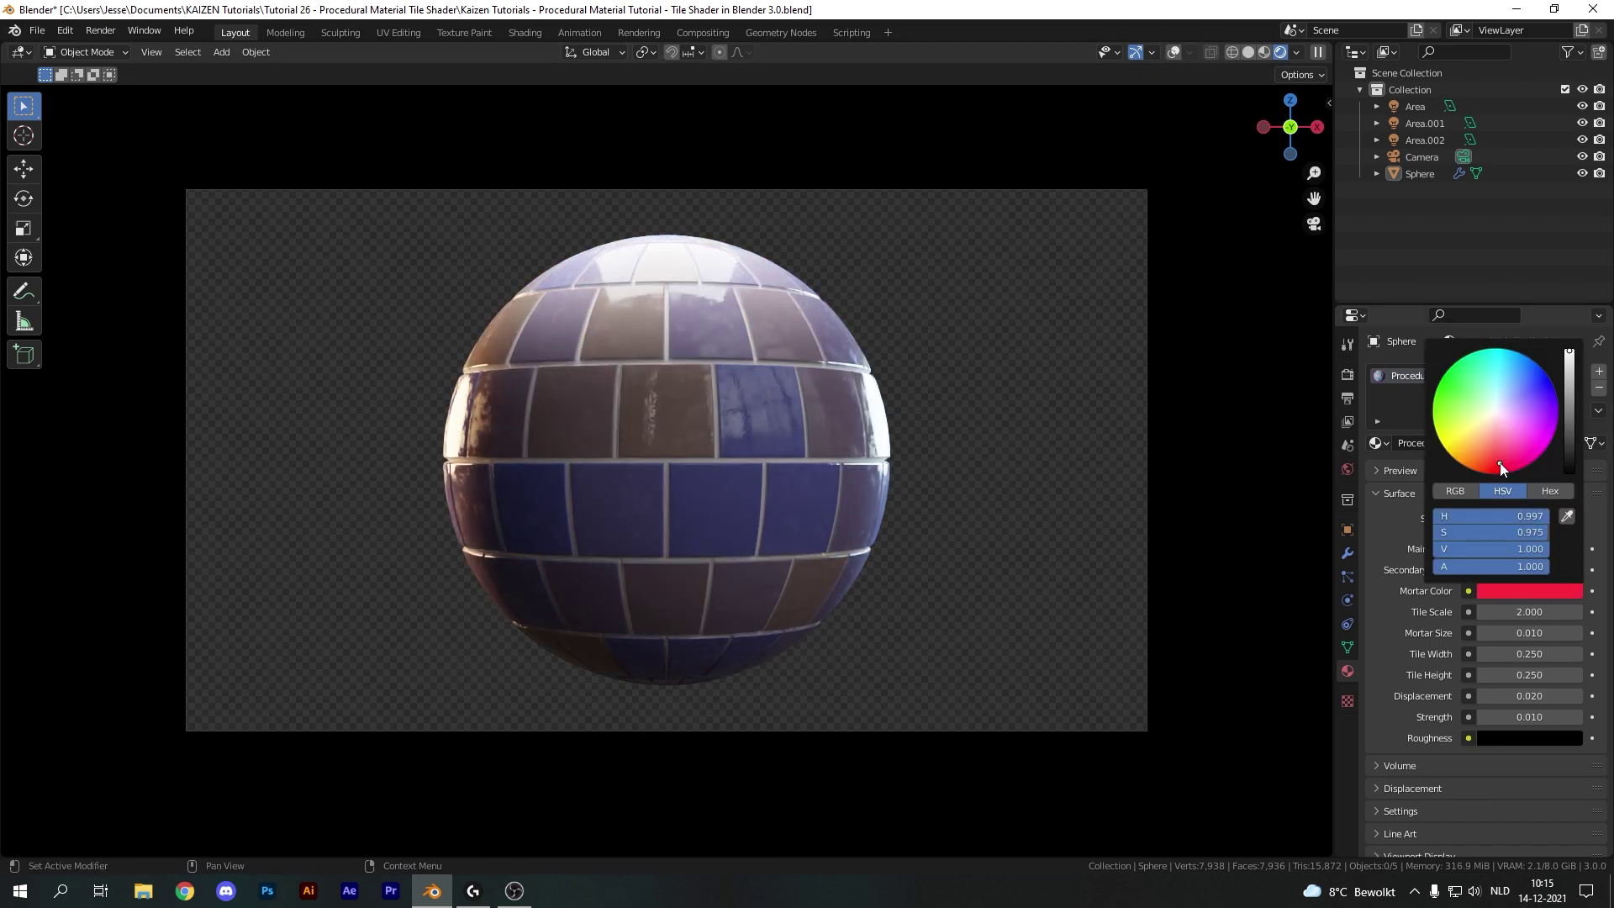
- Raise the tile scale to 7.6 and the mortar size to 0.03, with a near-white mortar color
{"action": "left_click_drag", "start_coordinate": [1502, 615], "coordinate": [1538, 633]}
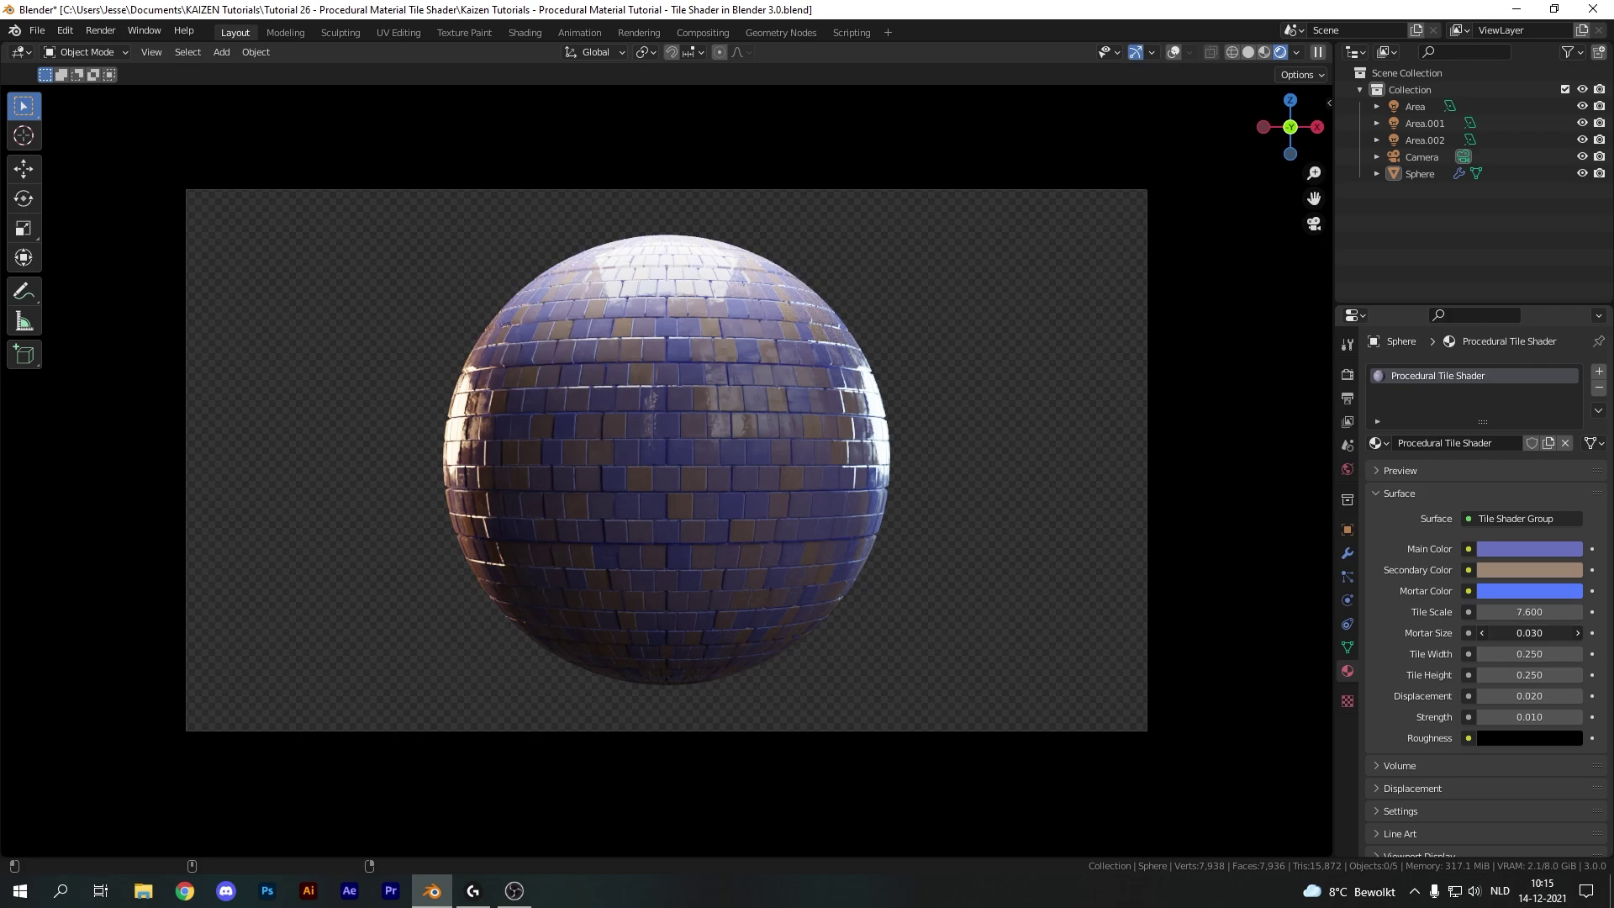
{"action": "left_click", "coordinate": [1574, 593]}
{"action": "left_click", "coordinate": [1501, 412]}
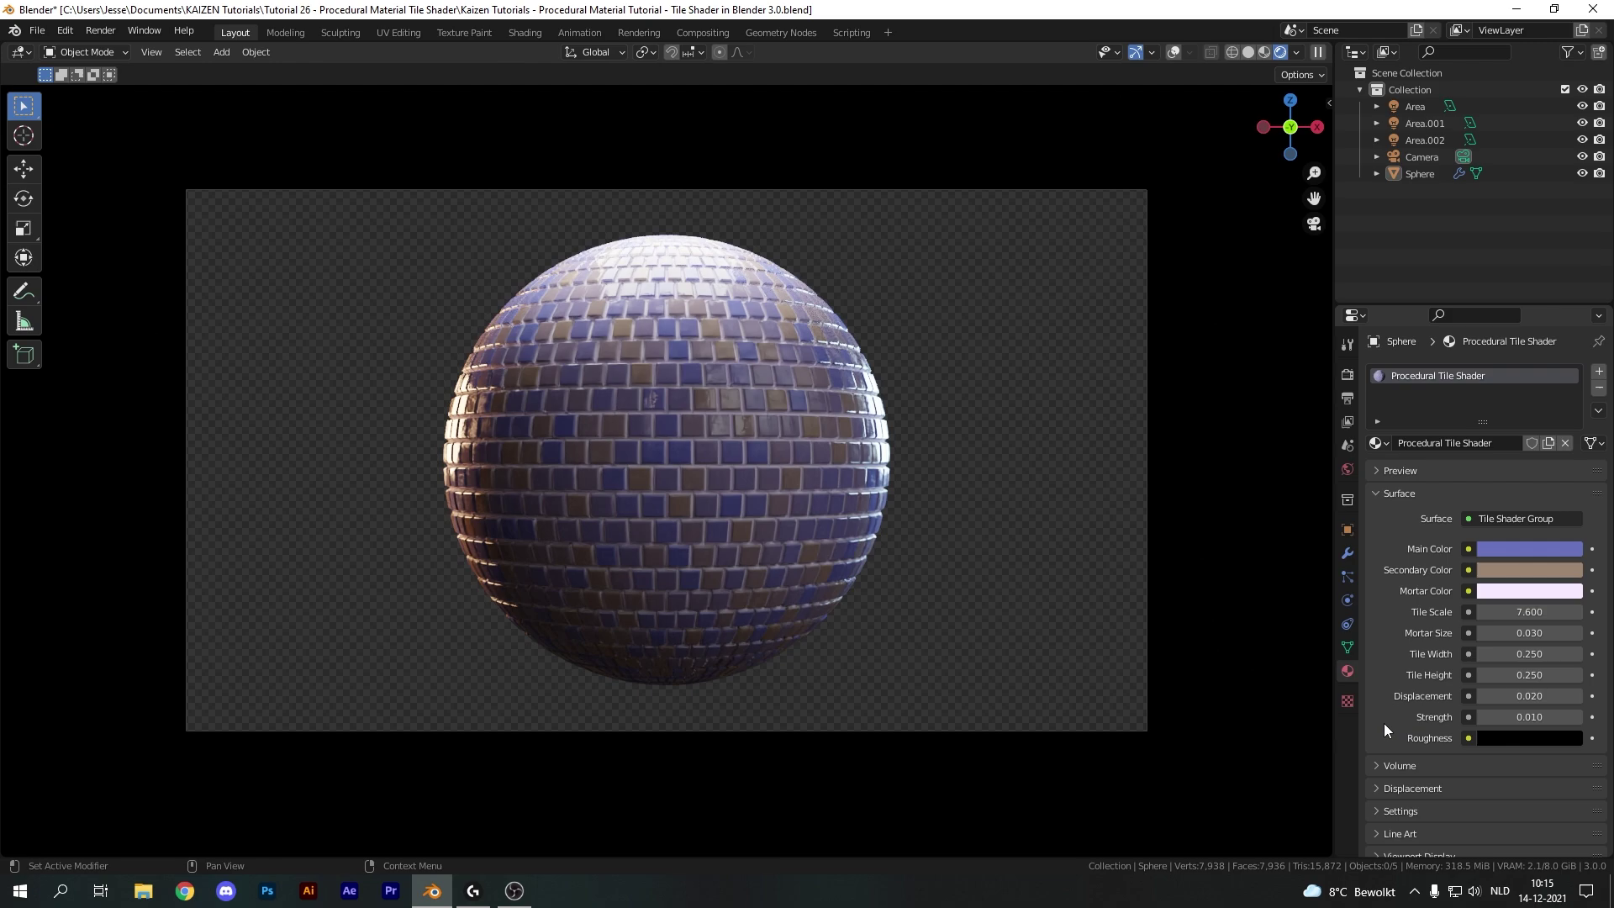
- Set both the tile width and the tile height of the tile shader to 0.5
{"action": "left_click", "coordinate": [1522, 654]}
{"action": "key", "text": "BackSpace"}
{"action": "type", "text": ".5"}
{"action": "key", "text": "Return"}
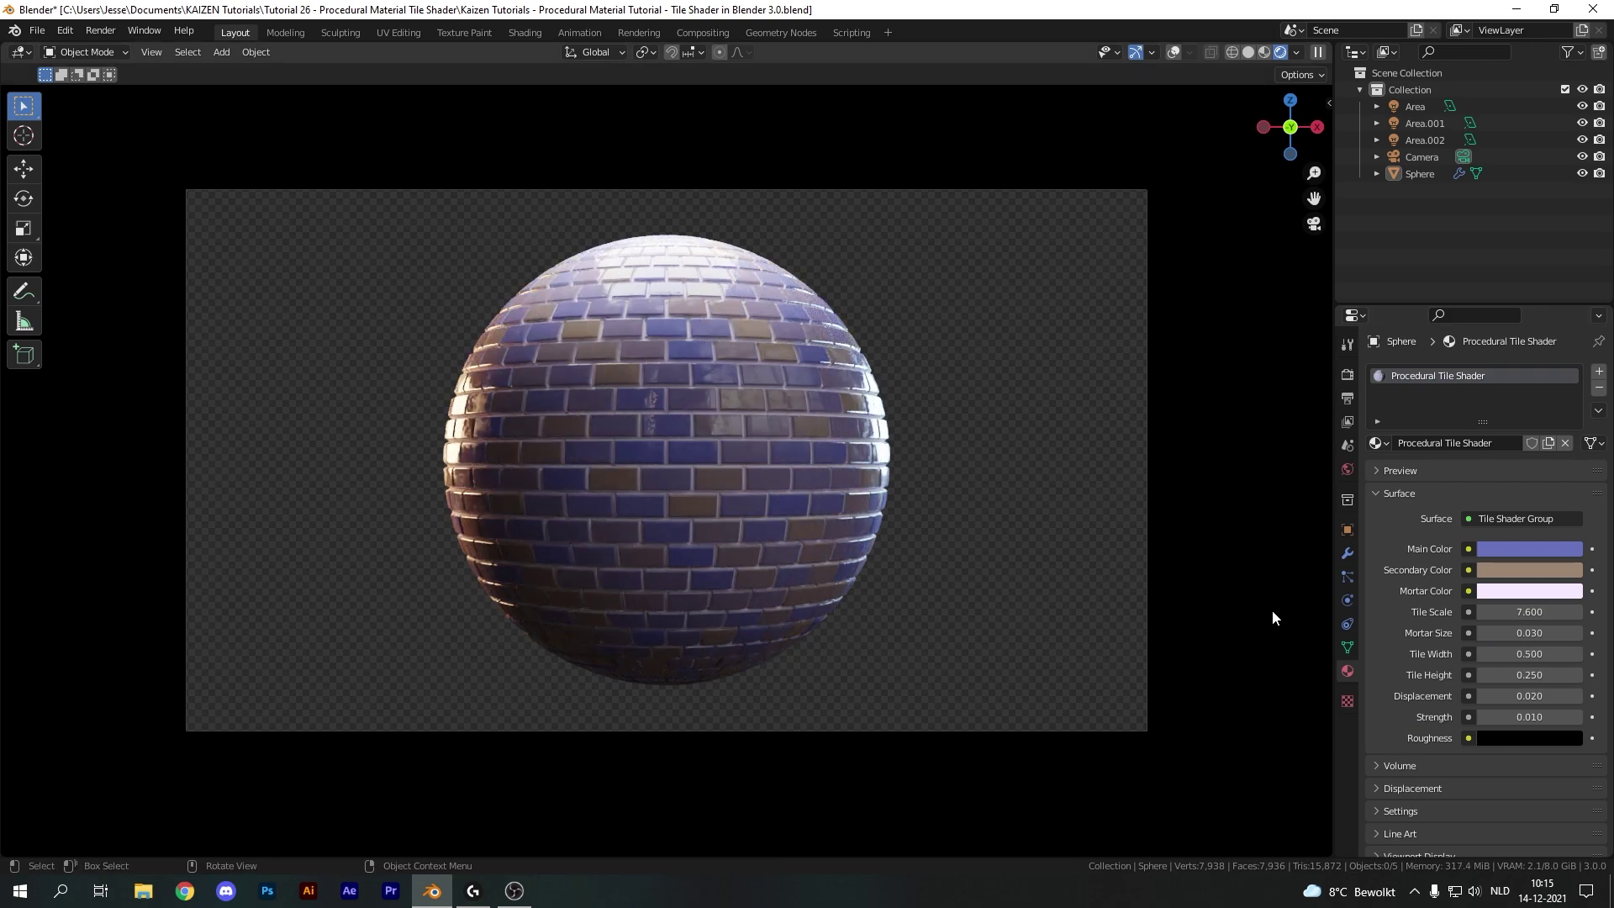
{"action": "left_click", "coordinate": [1537, 676]}
{"action": "type", "text": ".5"}
{"action": "key", "text": "Return"}
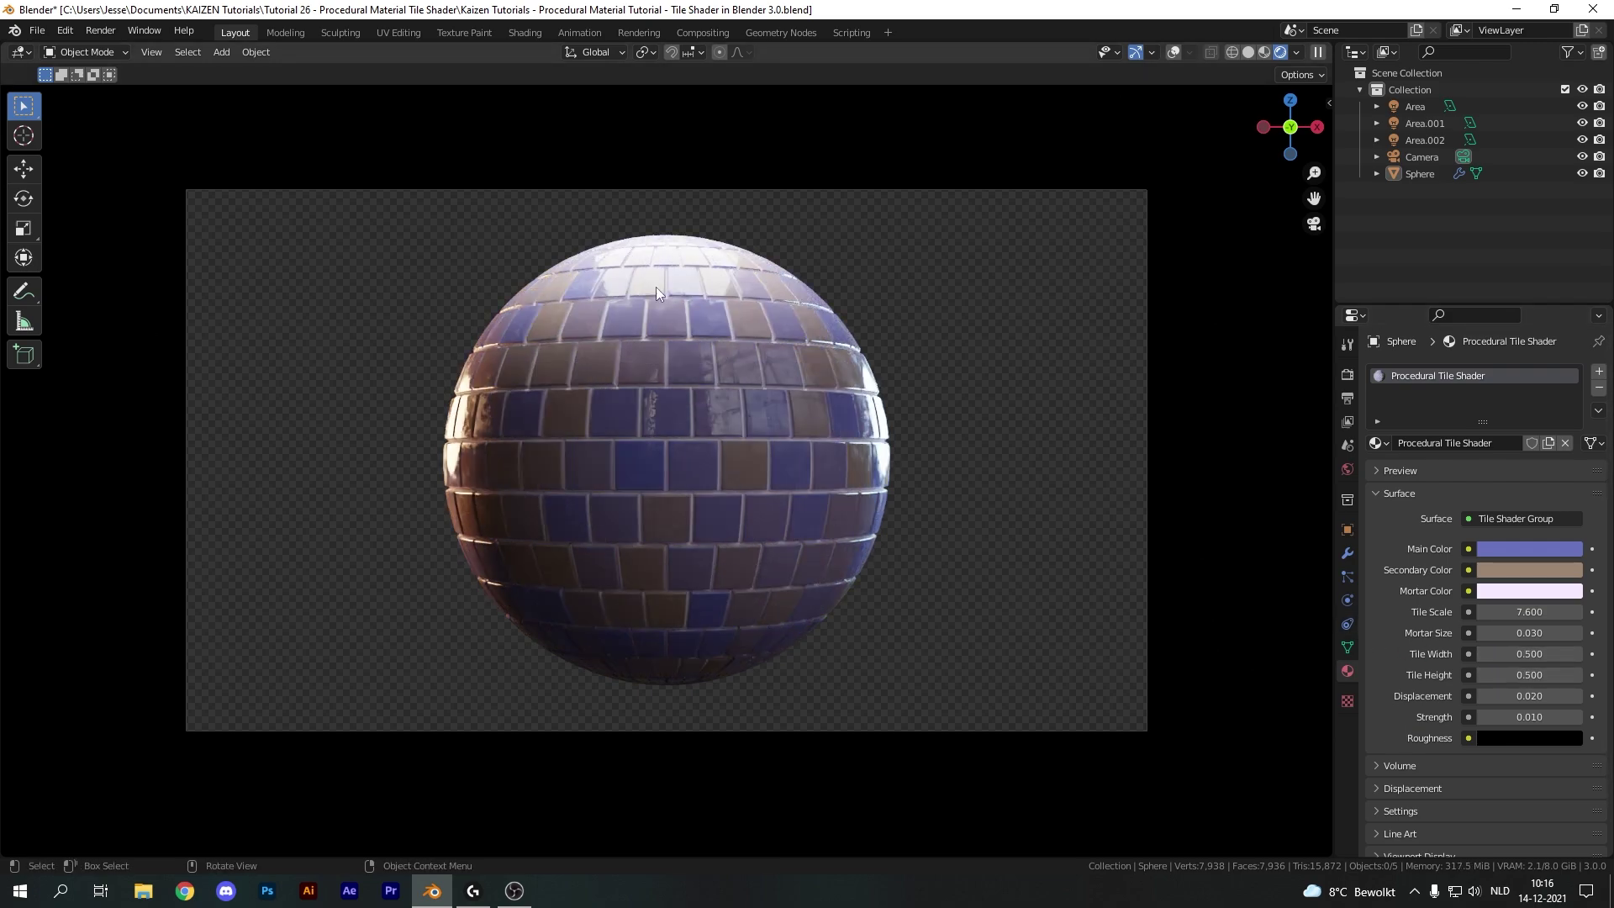
- Set the tile width to 0.25
{"action": "left_click", "coordinate": [1530, 654]}
{"action": "type", "text": ".25"}
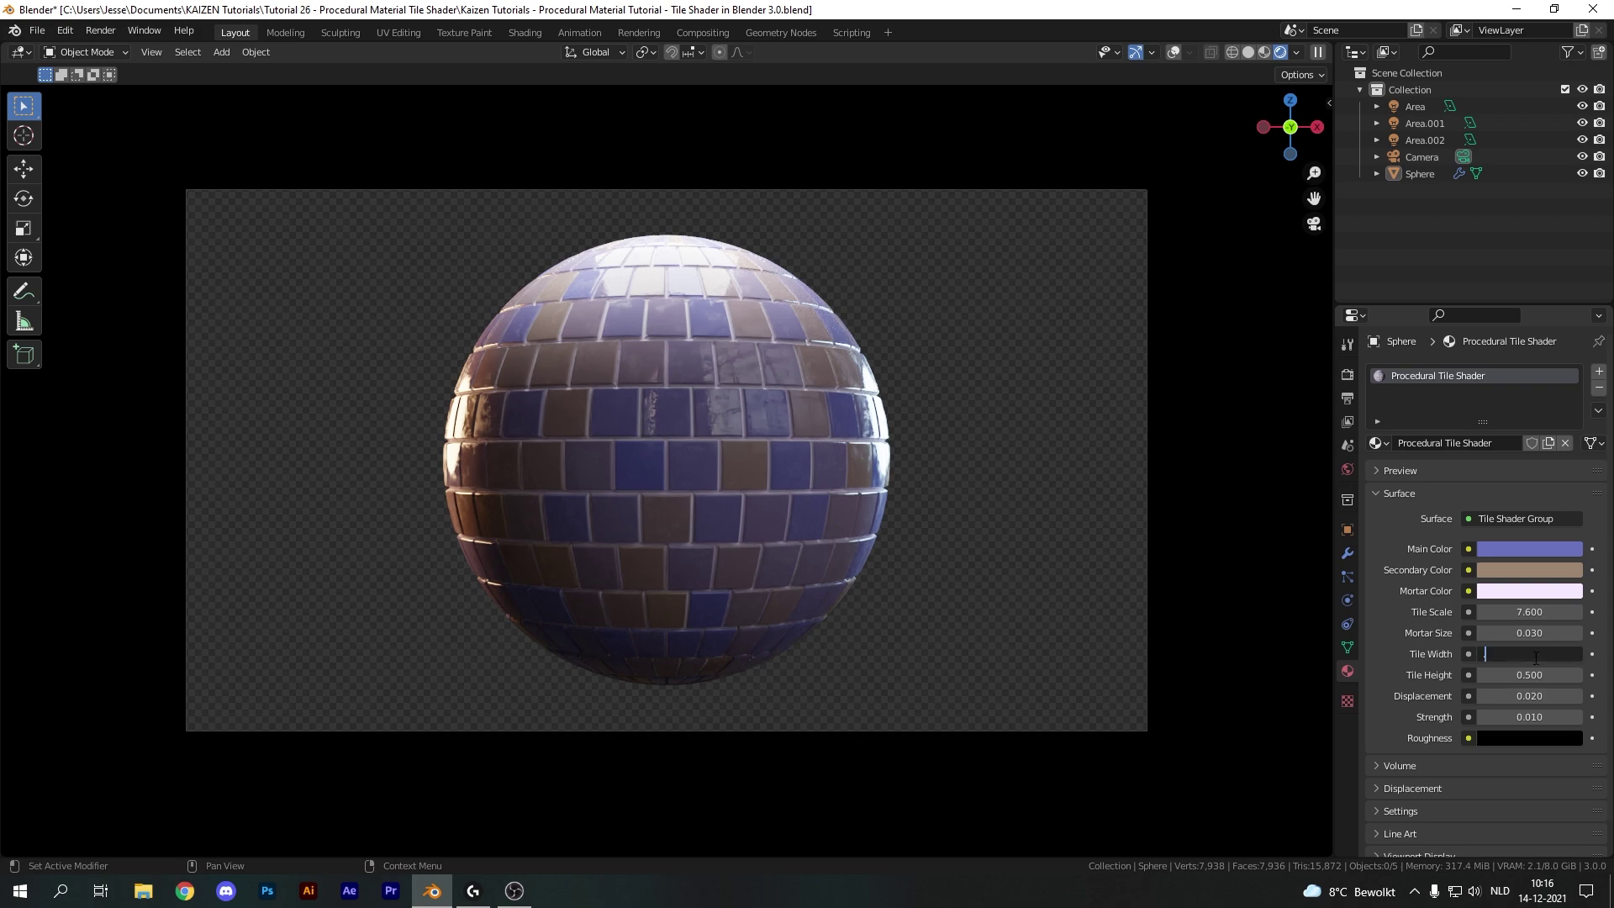
{"action": "key", "text": "Return"}
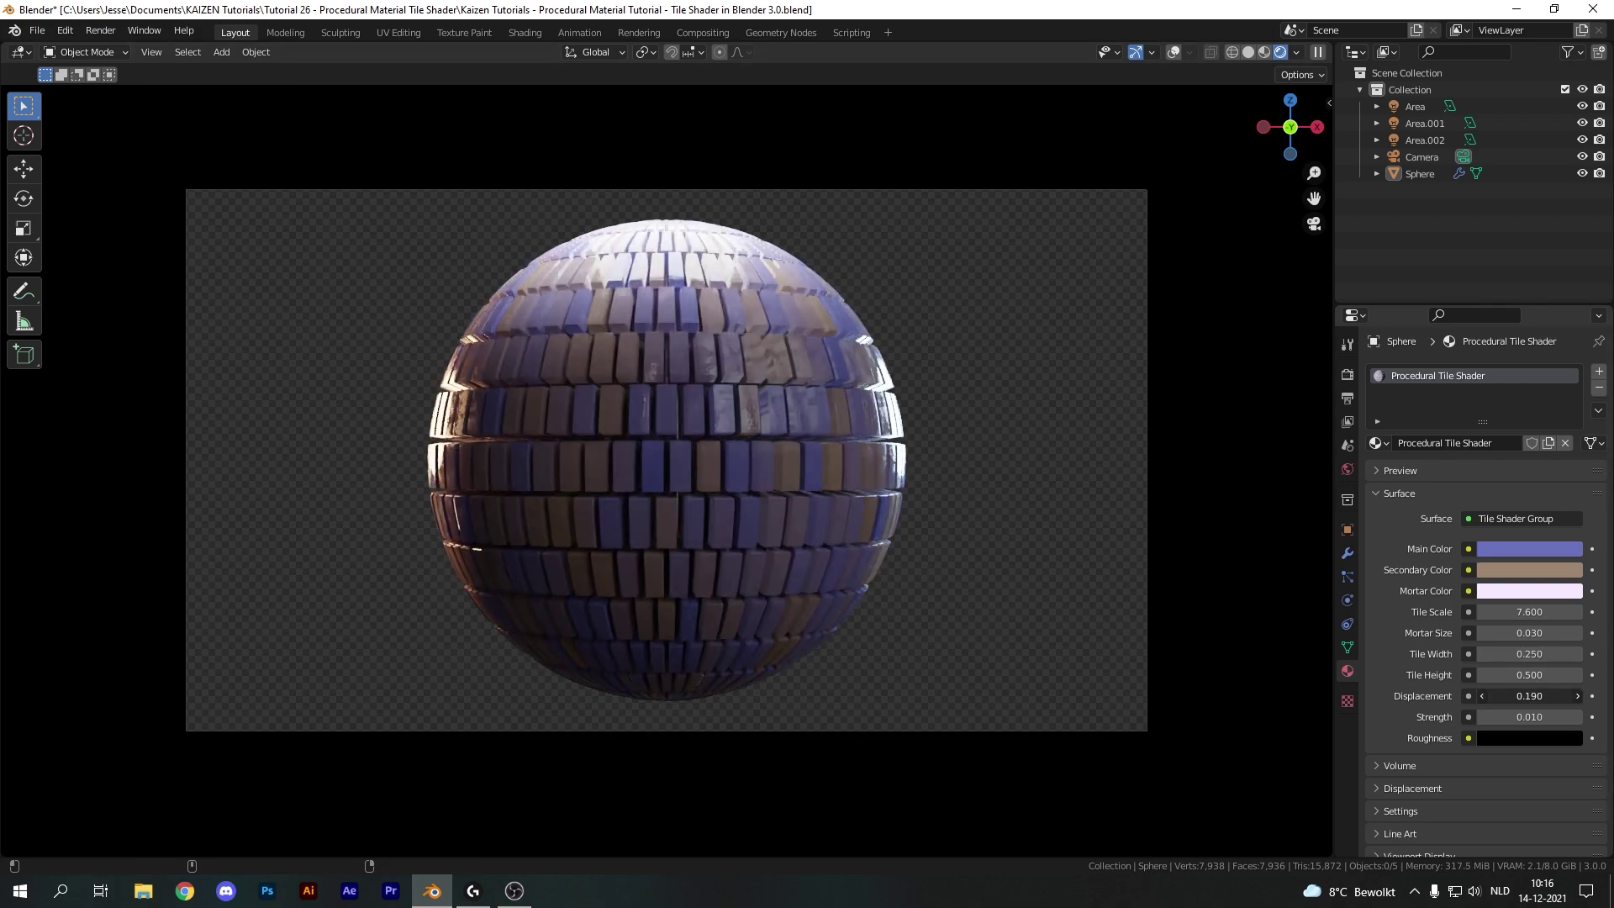
- Try a displacement of 0.19 and a bump strength of about 0.5, and return them to 0.02 and 0.01
{"action": "left_click_drag", "start_coordinate": [1528, 697], "coordinate": [1582, 715]}
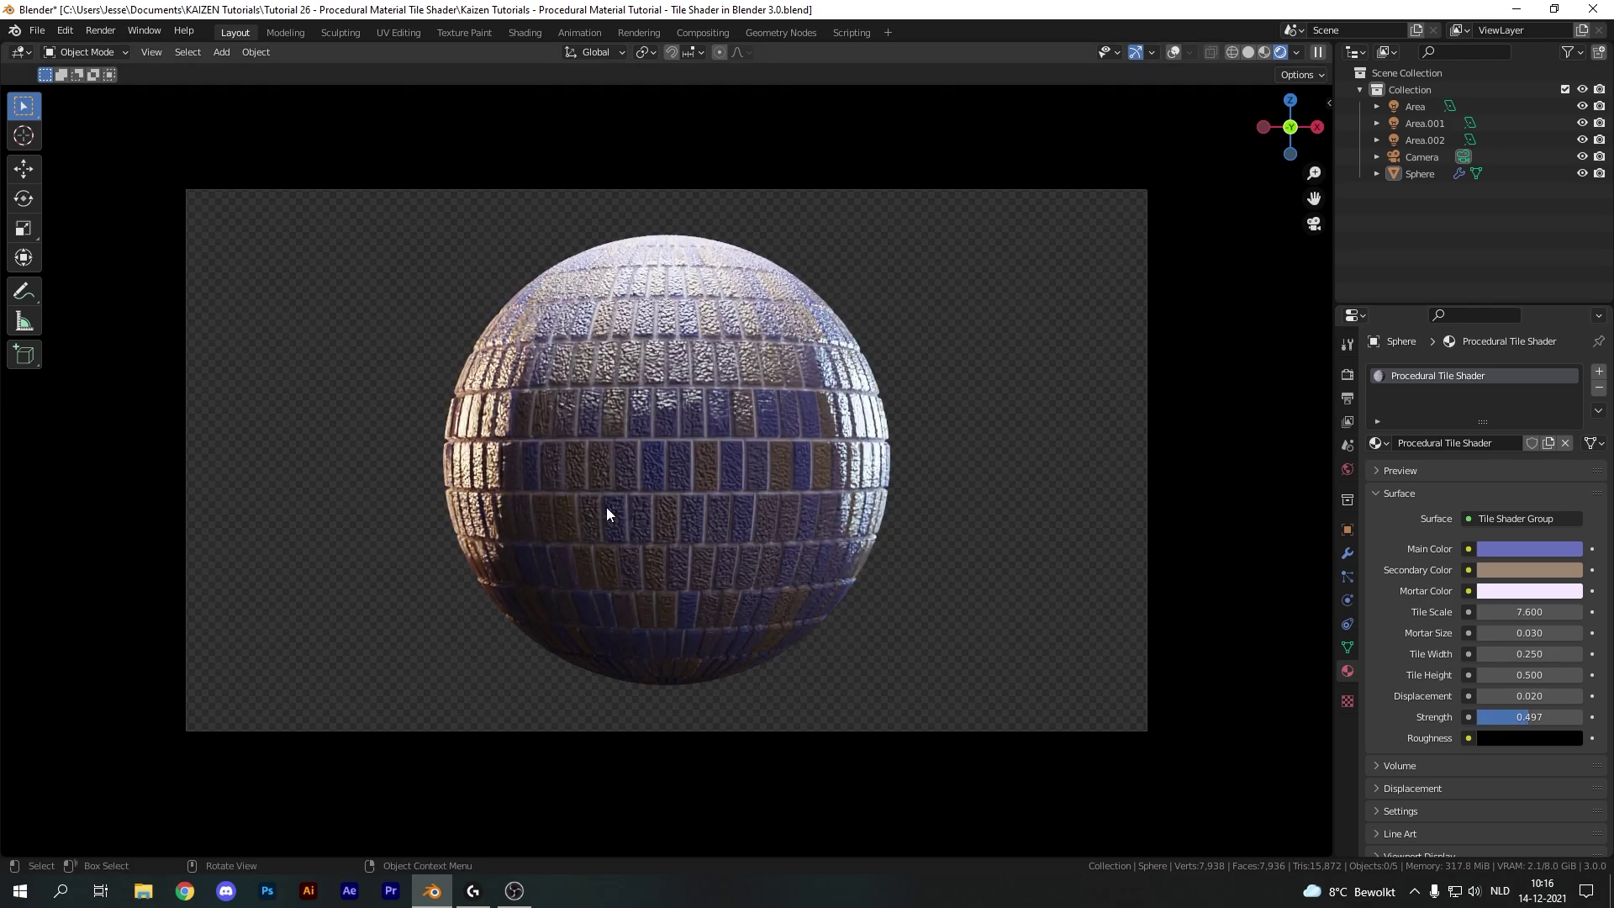
{"action": "left_click", "coordinate": [1530, 715]}
{"action": "type", "text": ".02"}
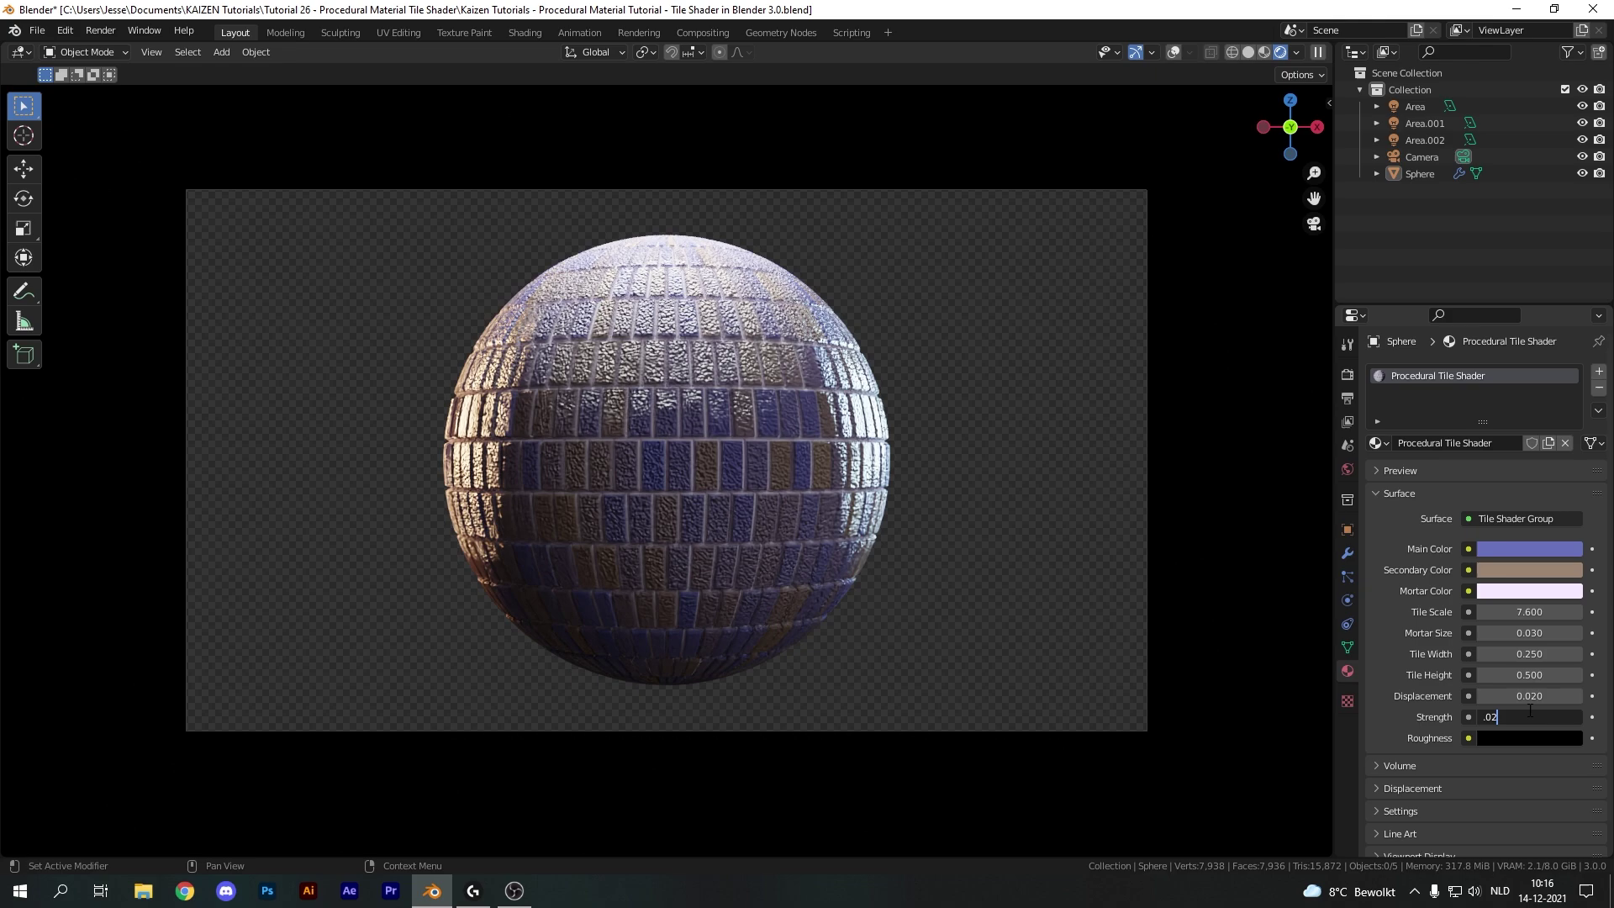
{"action": "key", "text": "Return"}
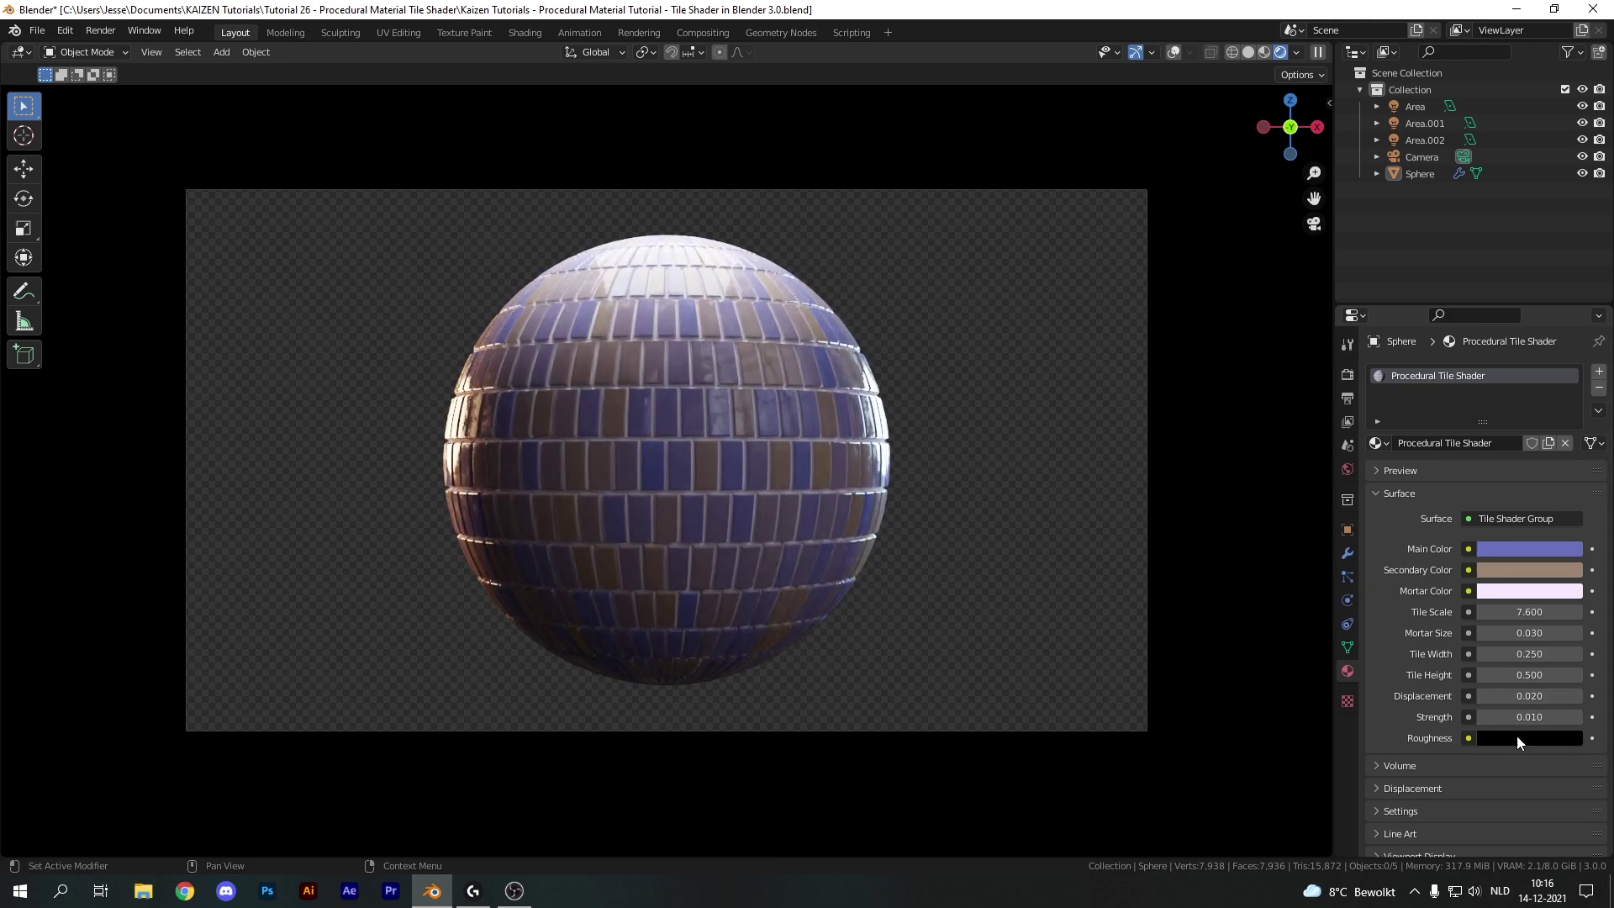
- Try lighter roughness colors on the tile shader and return the roughness to black
{"action": "left_click", "coordinate": [1517, 736]}
{"action": "left_click", "coordinate": [1536, 737]}
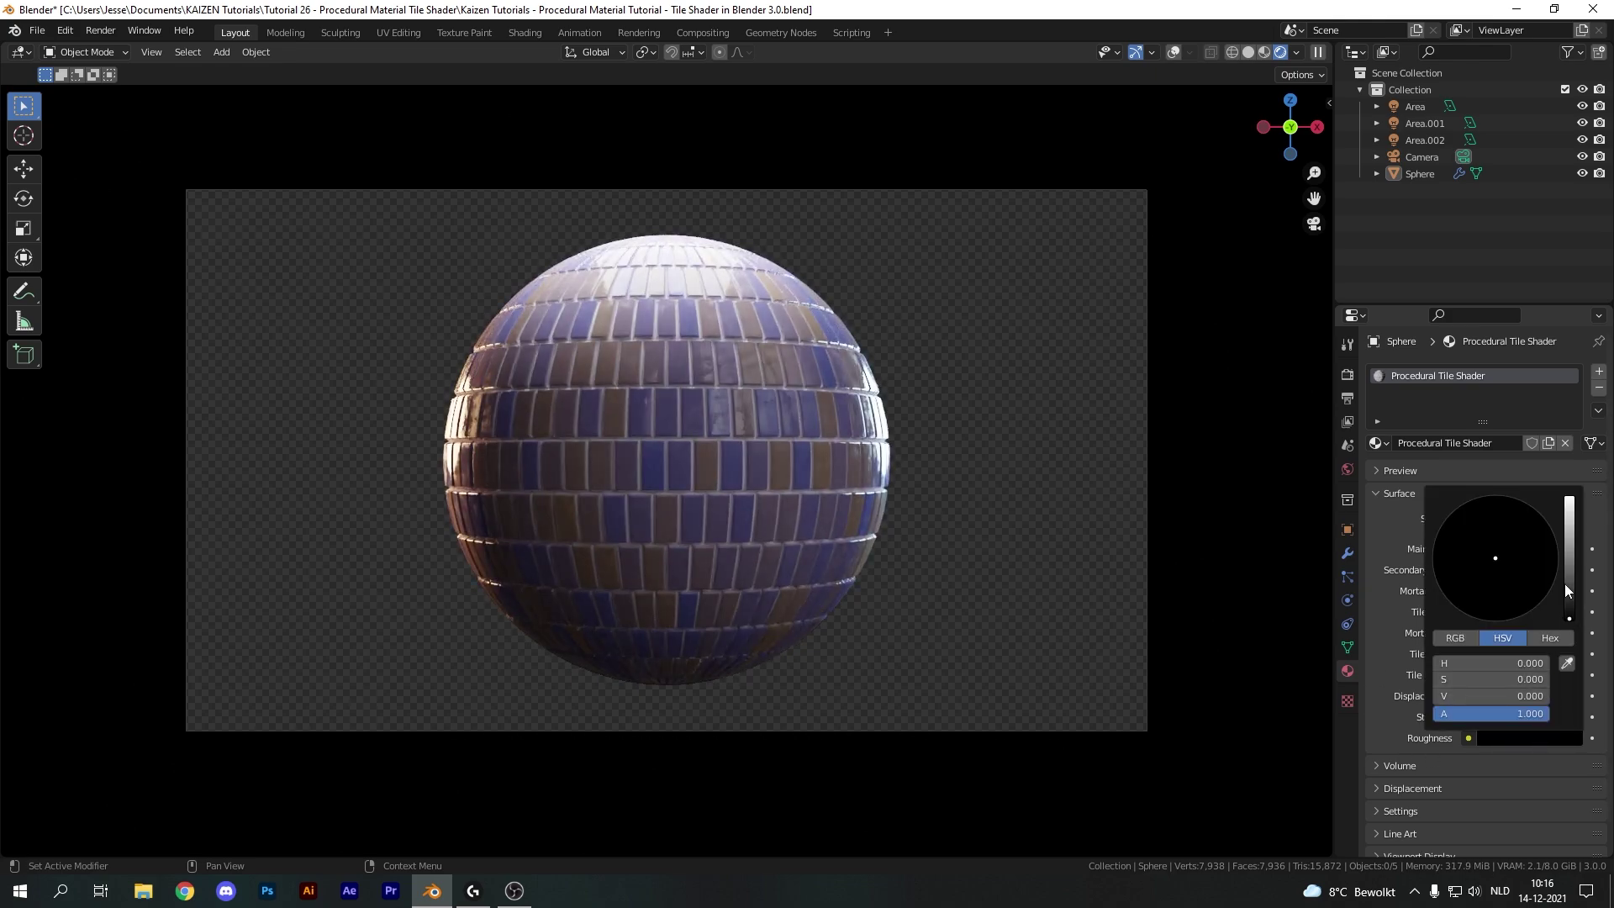
{"action": "left_click", "coordinate": [1565, 583]}
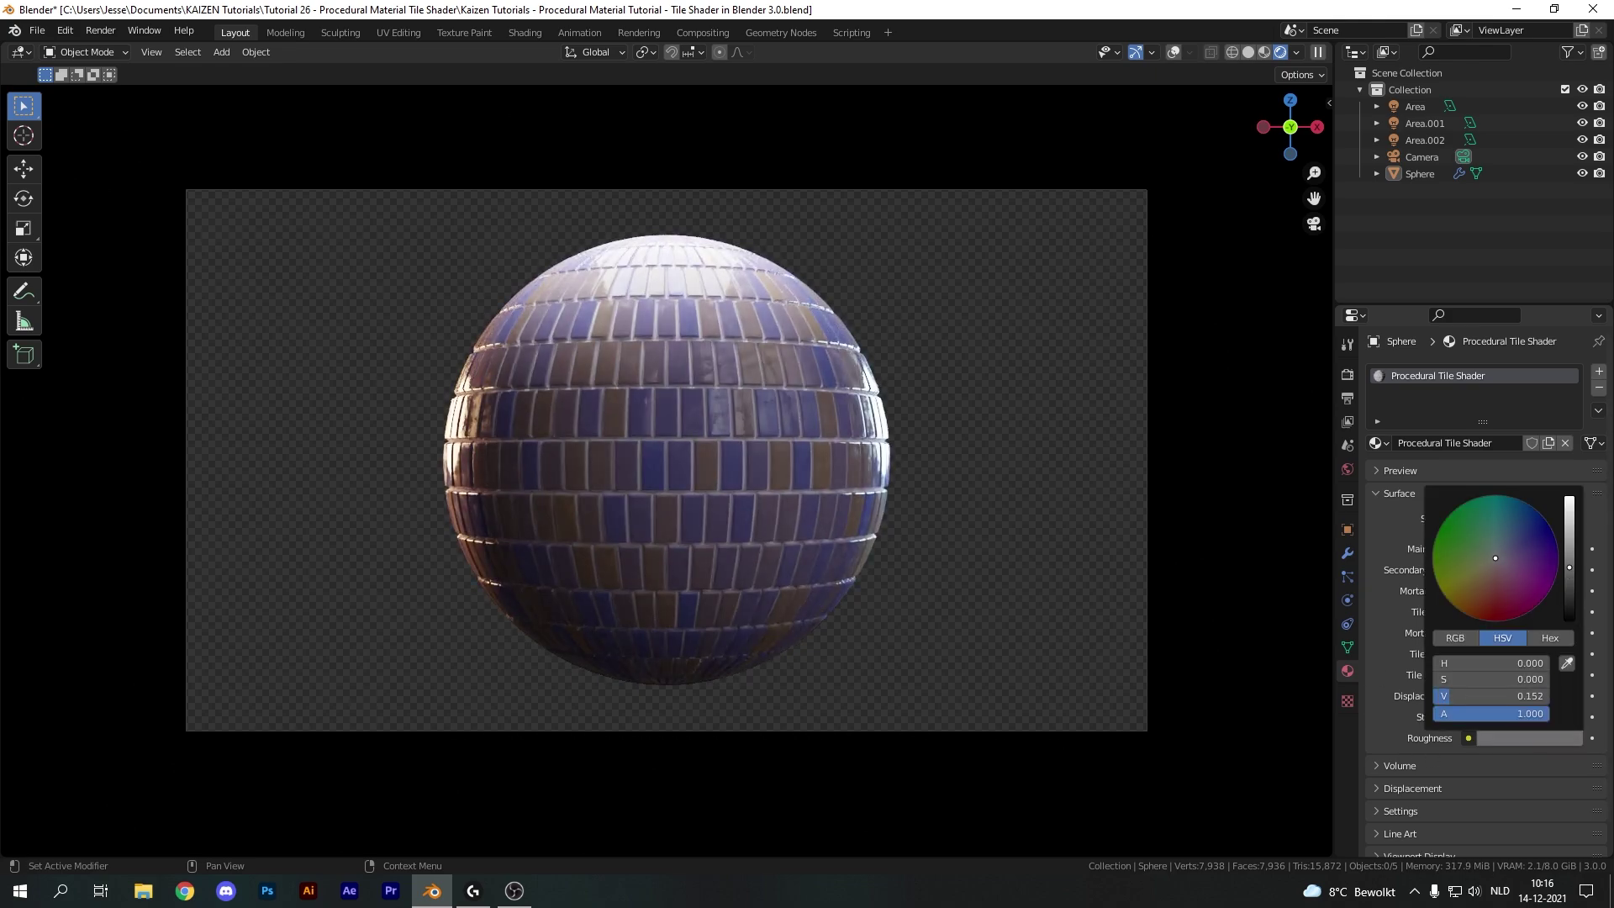
{"action": "left_click", "coordinate": [1524, 741]}
{"action": "left_click_drag", "start_coordinate": [1571, 546], "coordinate": [1568, 620]}
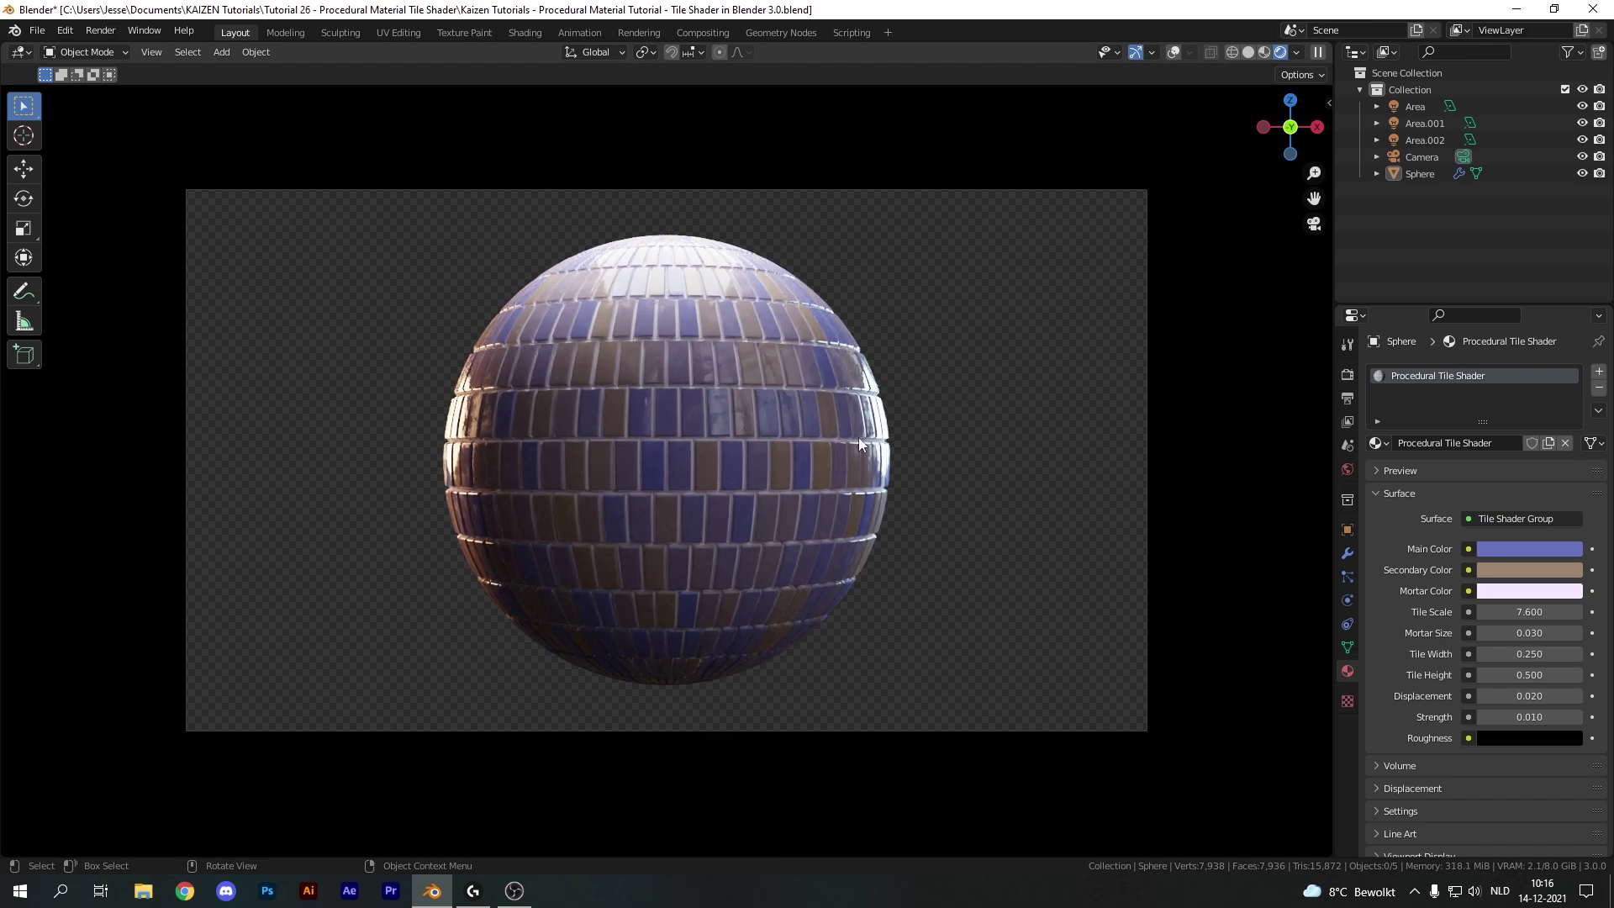
{"action": "left_click", "coordinate": [1521, 736]}
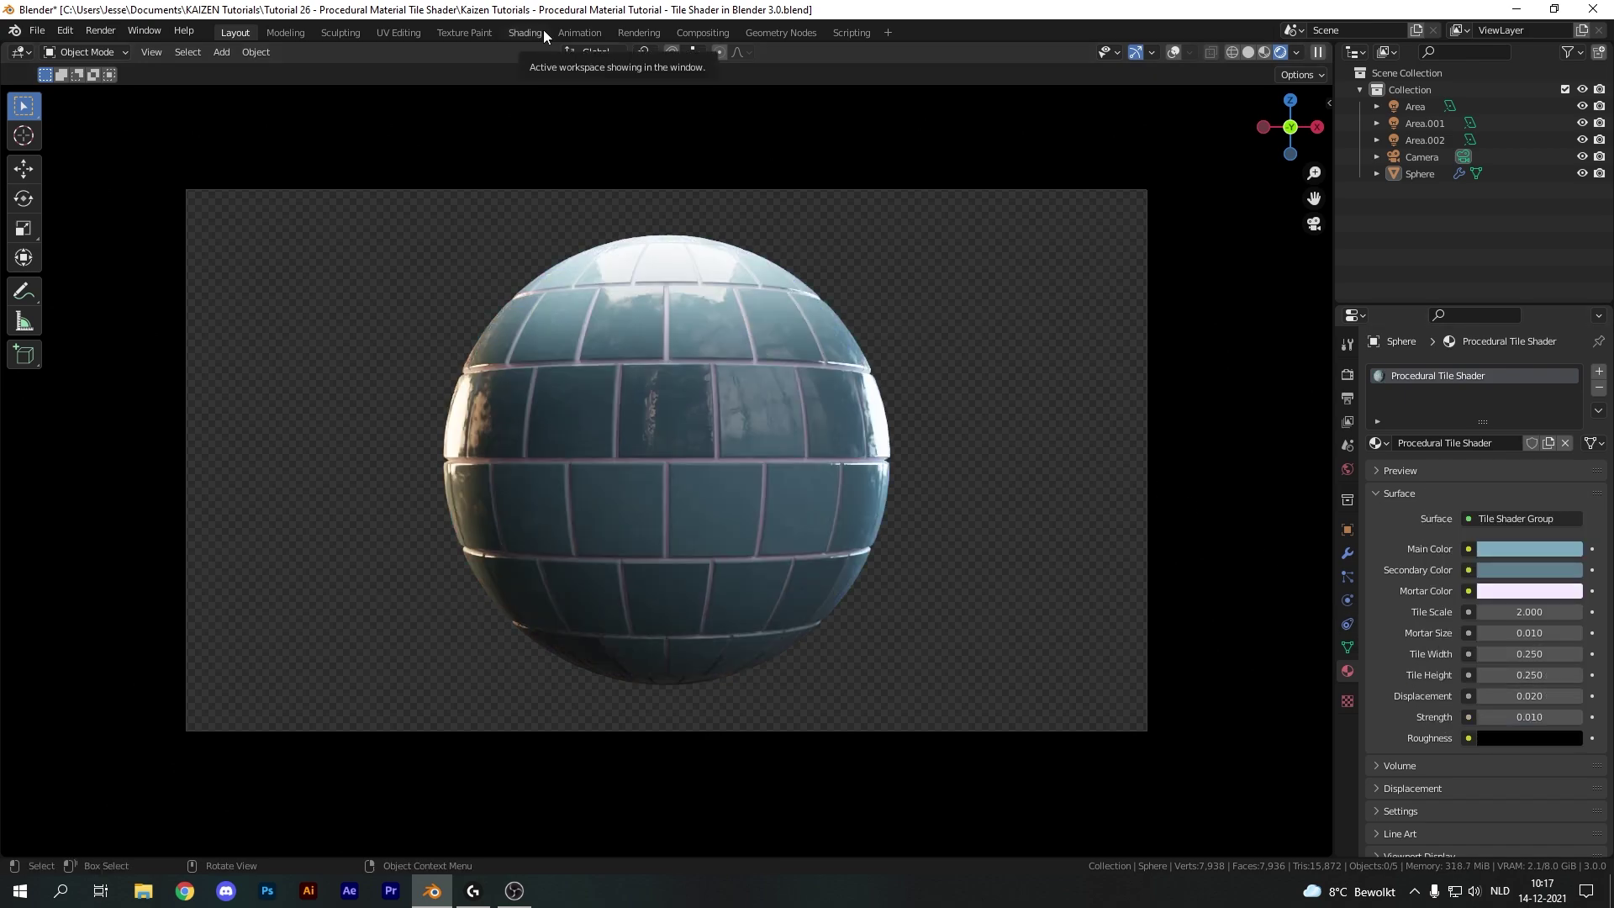
- Switch to the Shading workspace with a rendered viewport preview and hide the node editor's sidebar
{"action": "left_click", "coordinate": [542, 30]}
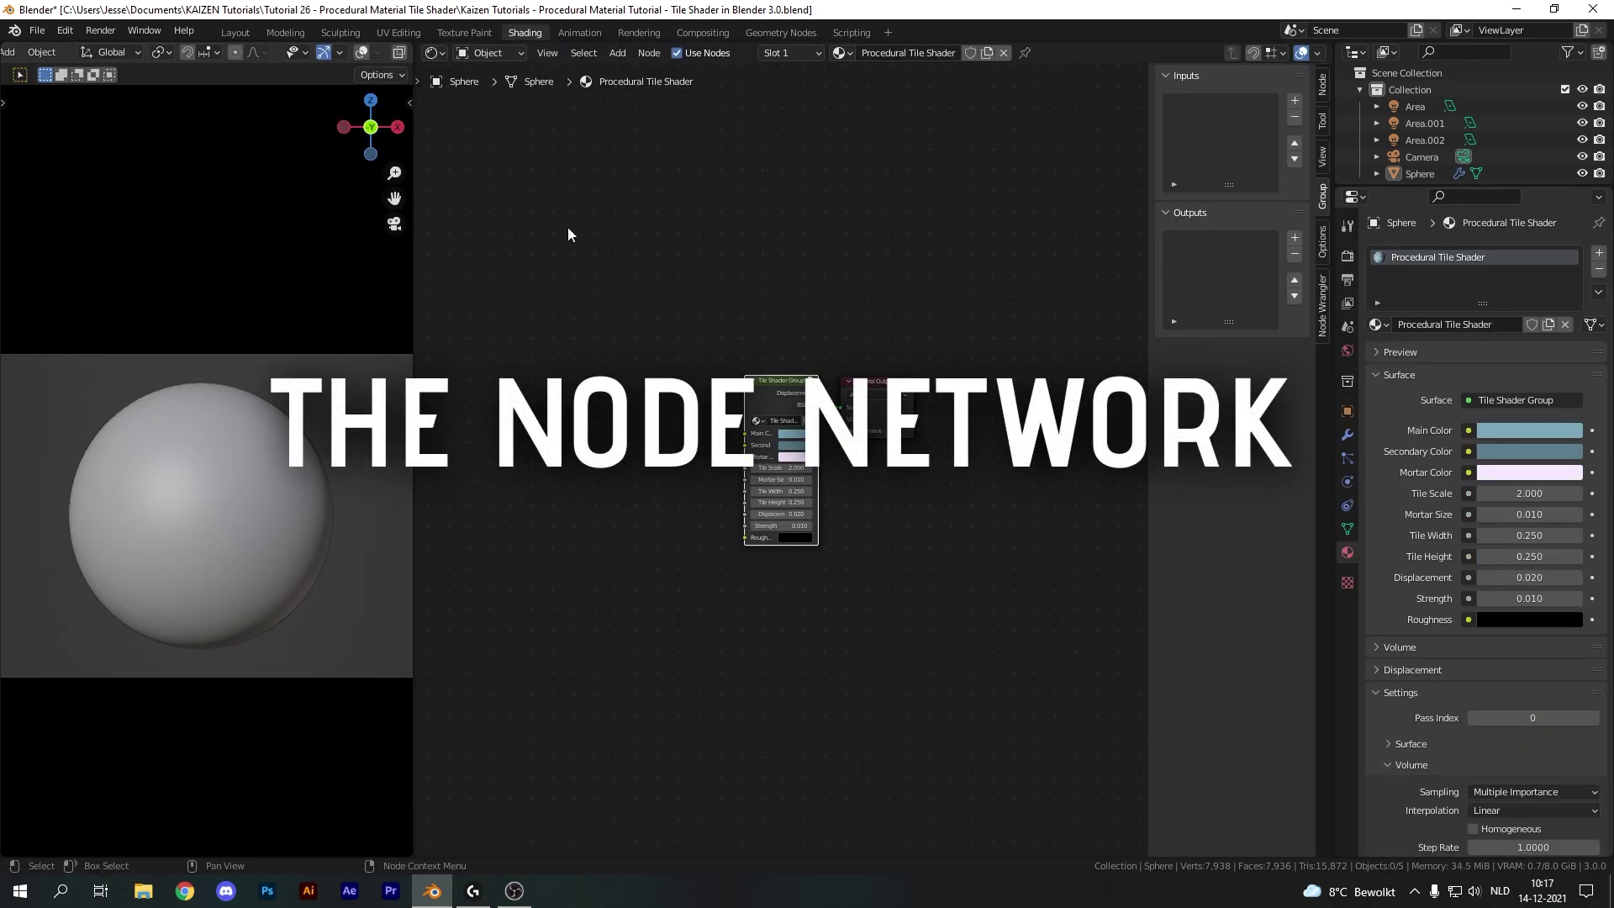
{"action": "key", "text": "z"}
{"action": "left_click", "coordinate": [317, 331]}
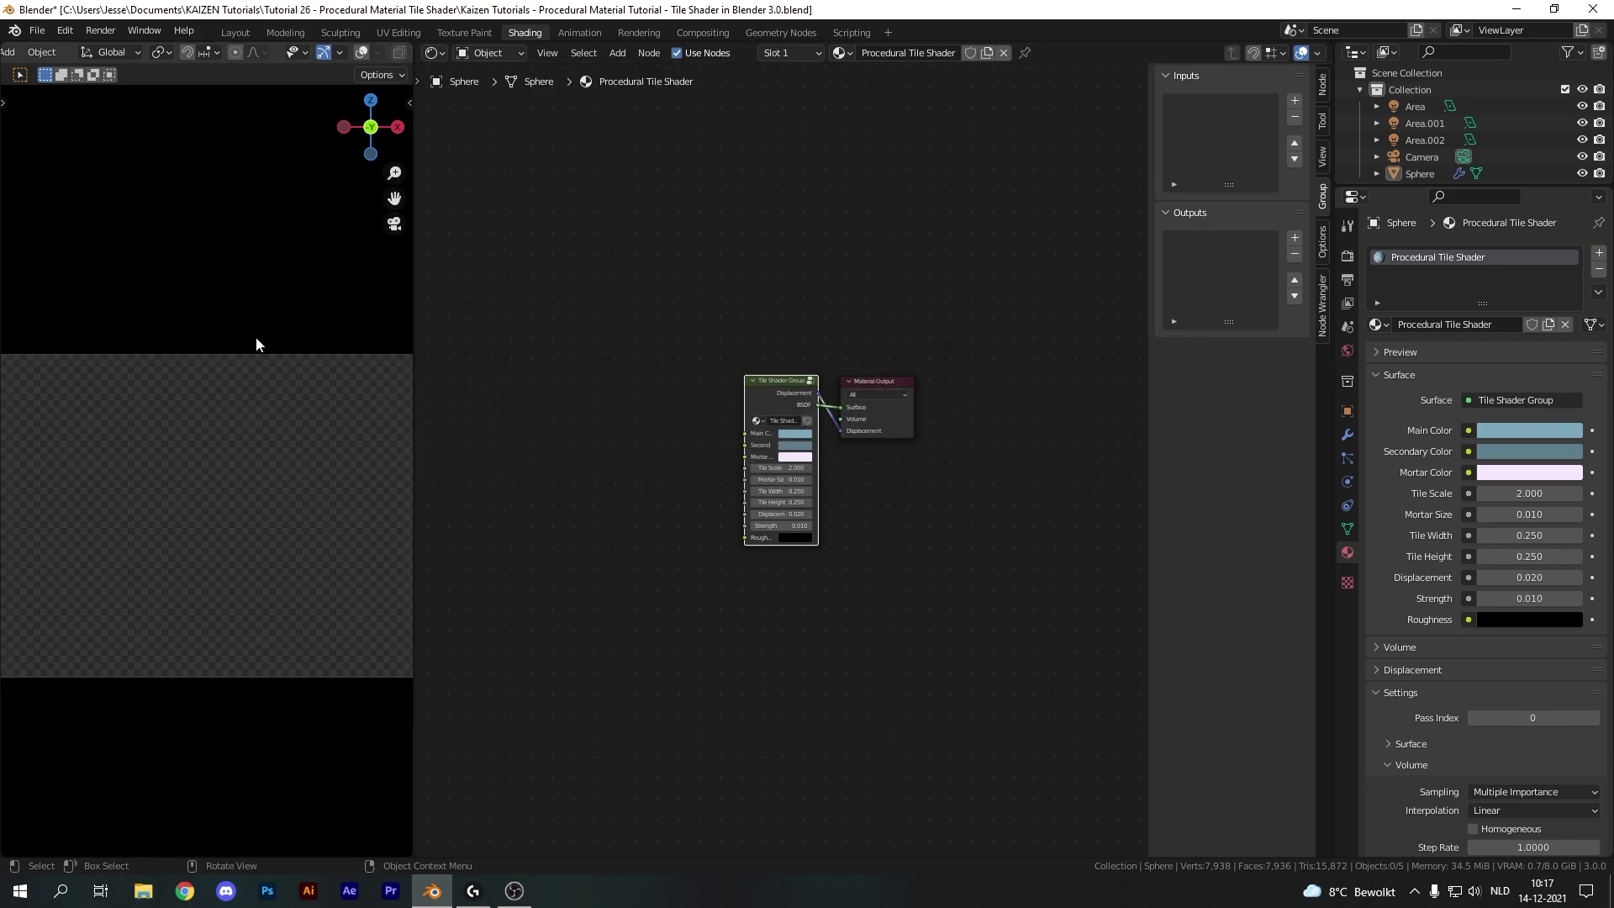
{"action": "key", "text": "n"}
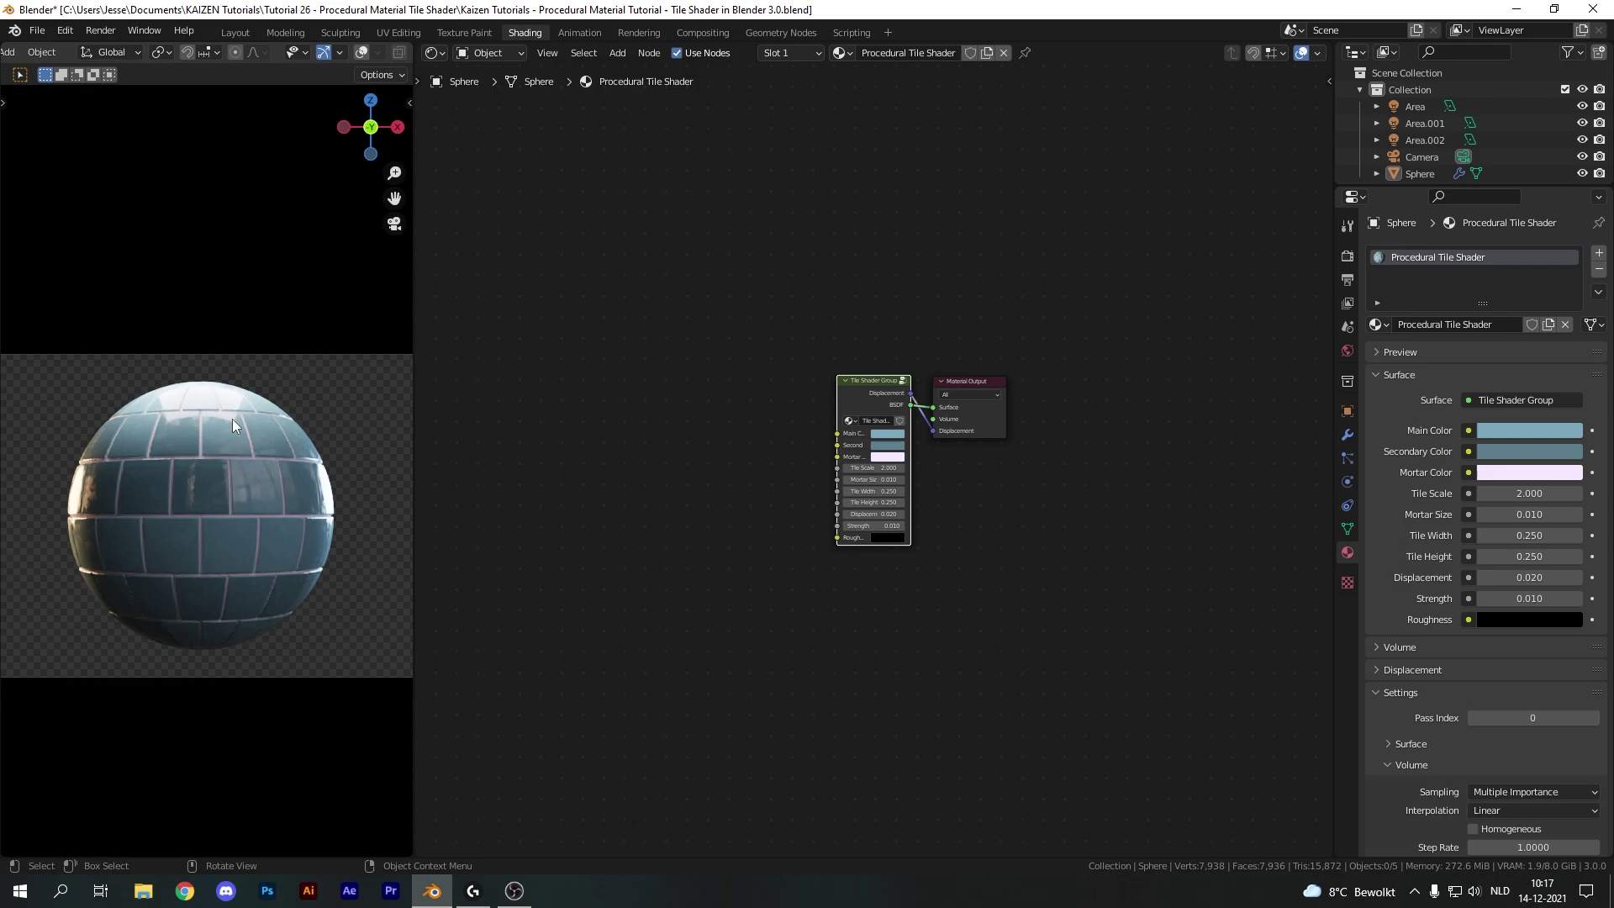
- Enter the Tile Shader Group node and look over its entire node network
{"action": "scroll", "coordinate": [875, 369], "scroll_direction": "up", "scroll_amount": 4}
{"action": "key", "text": "Tab"}
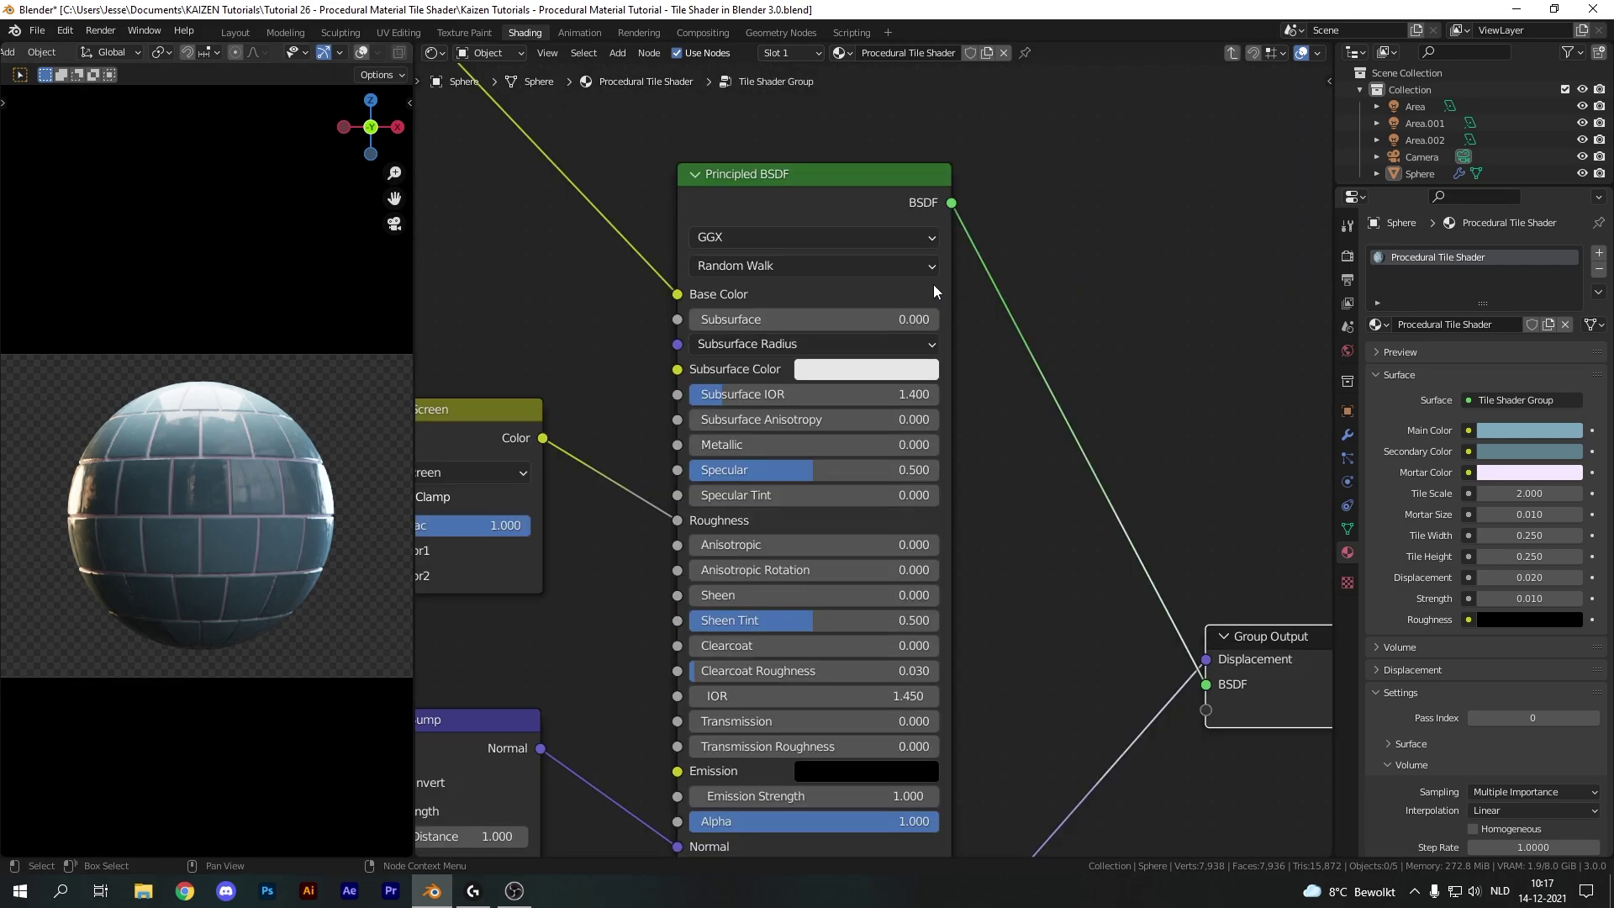
{"action": "scroll", "coordinate": [871, 355], "scroll_direction": "down", "scroll_amount": 16}
{"action": "middle_click_drag", "start_coordinate": [776, 376], "coordinate": [984, 365], "text": "shift"}
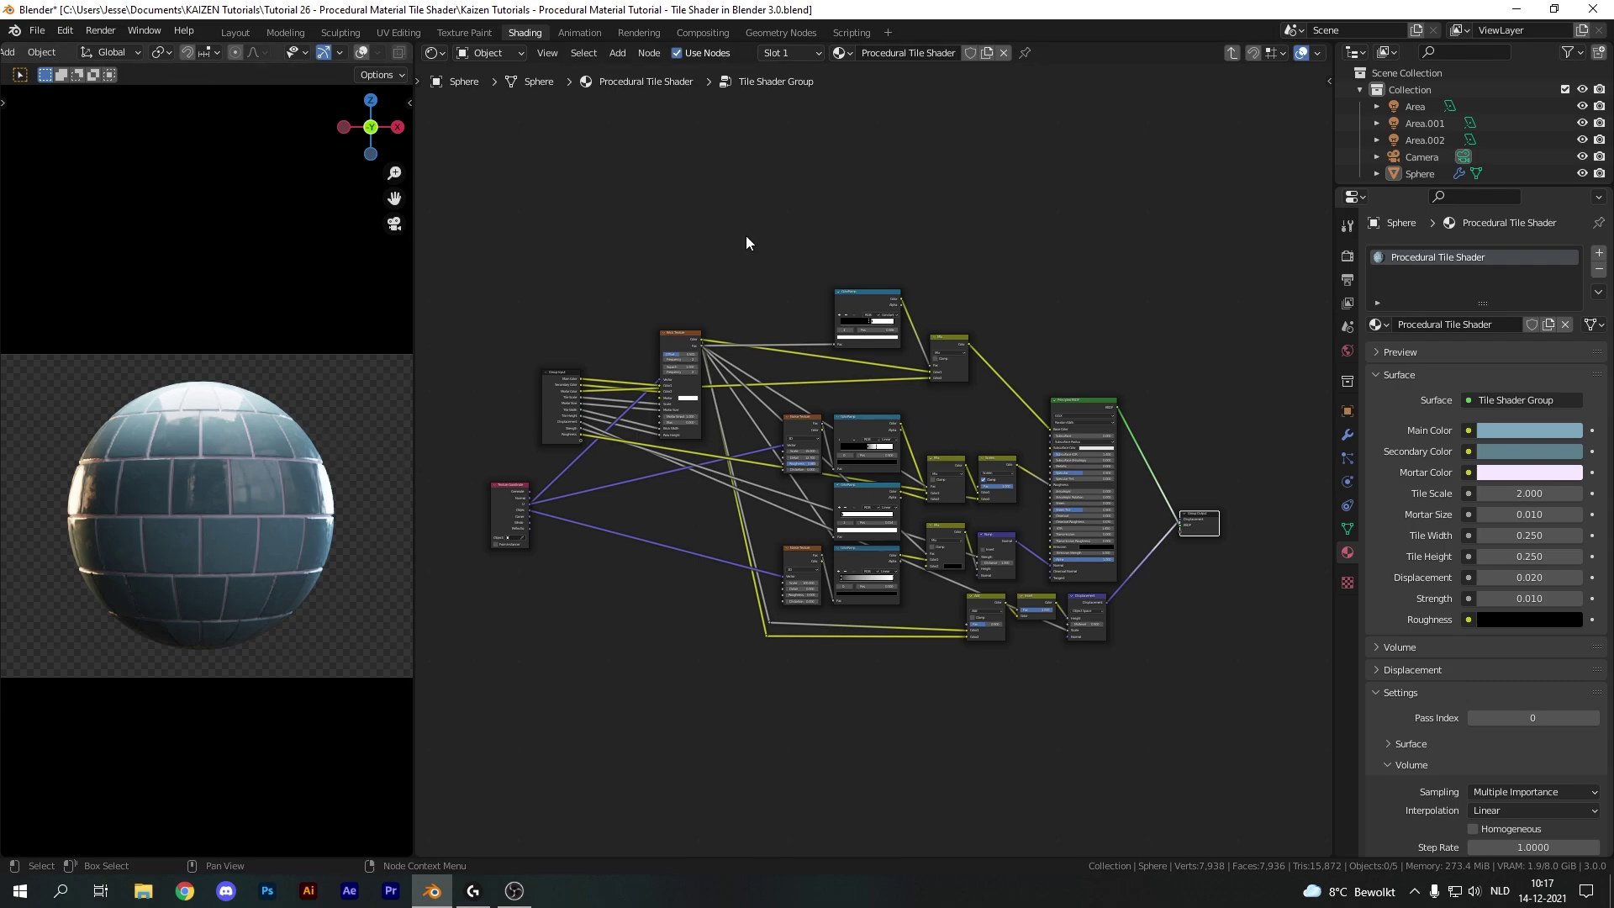
- Unlink the sphere's current material and create a new one named "Tile Shader Tutorial"
{"action": "left_click", "coordinate": [1003, 51]}
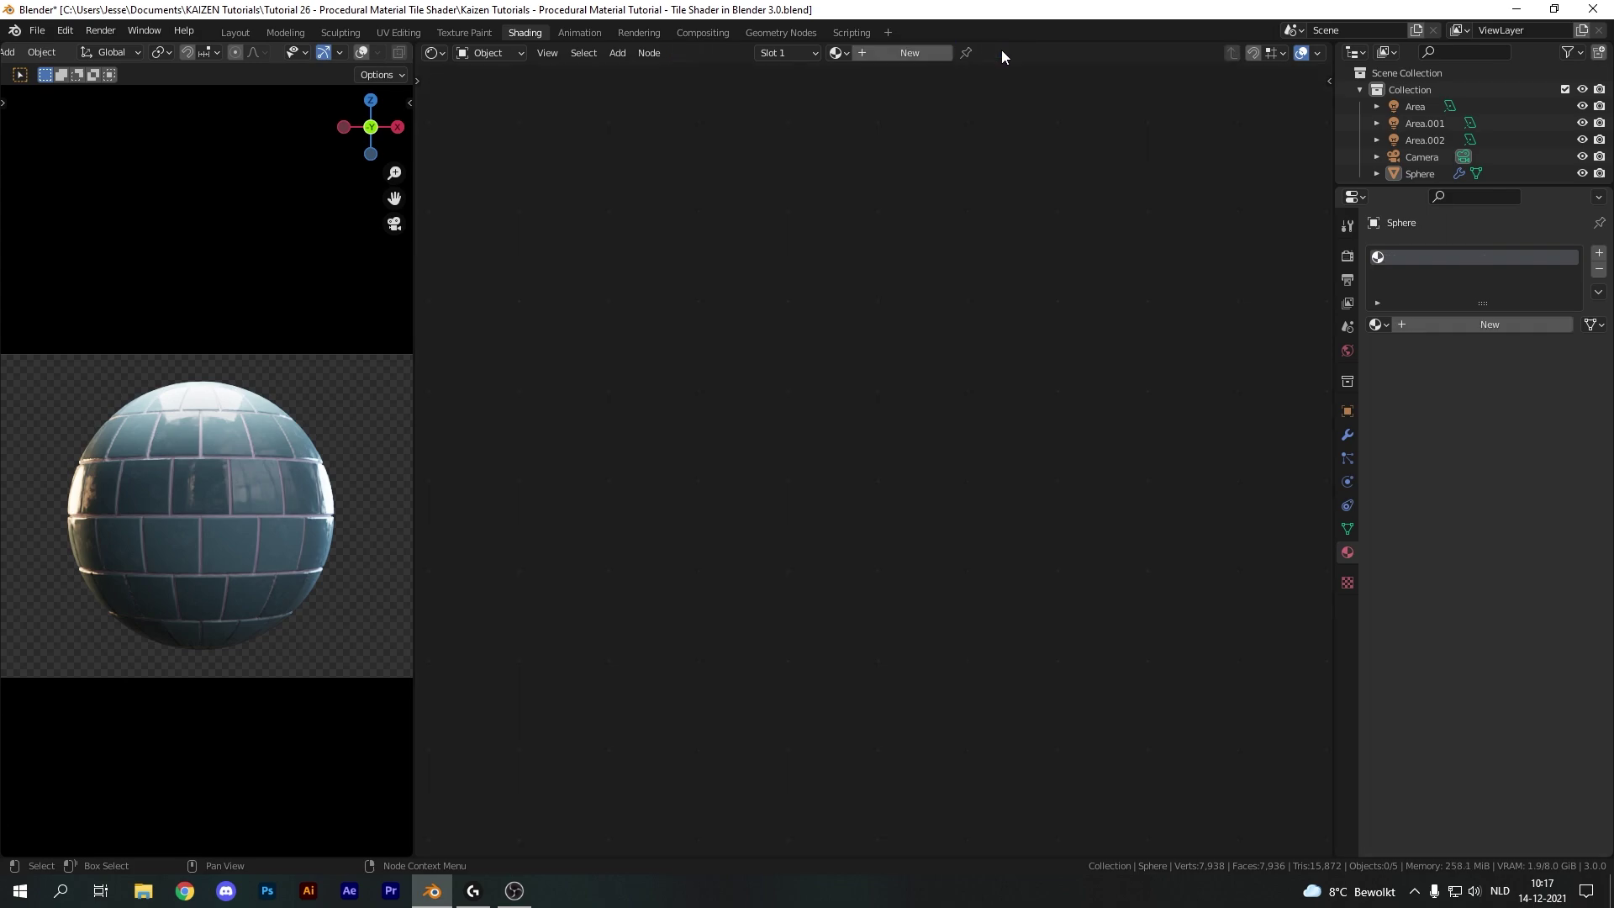
{"action": "left_click", "coordinate": [910, 54]}
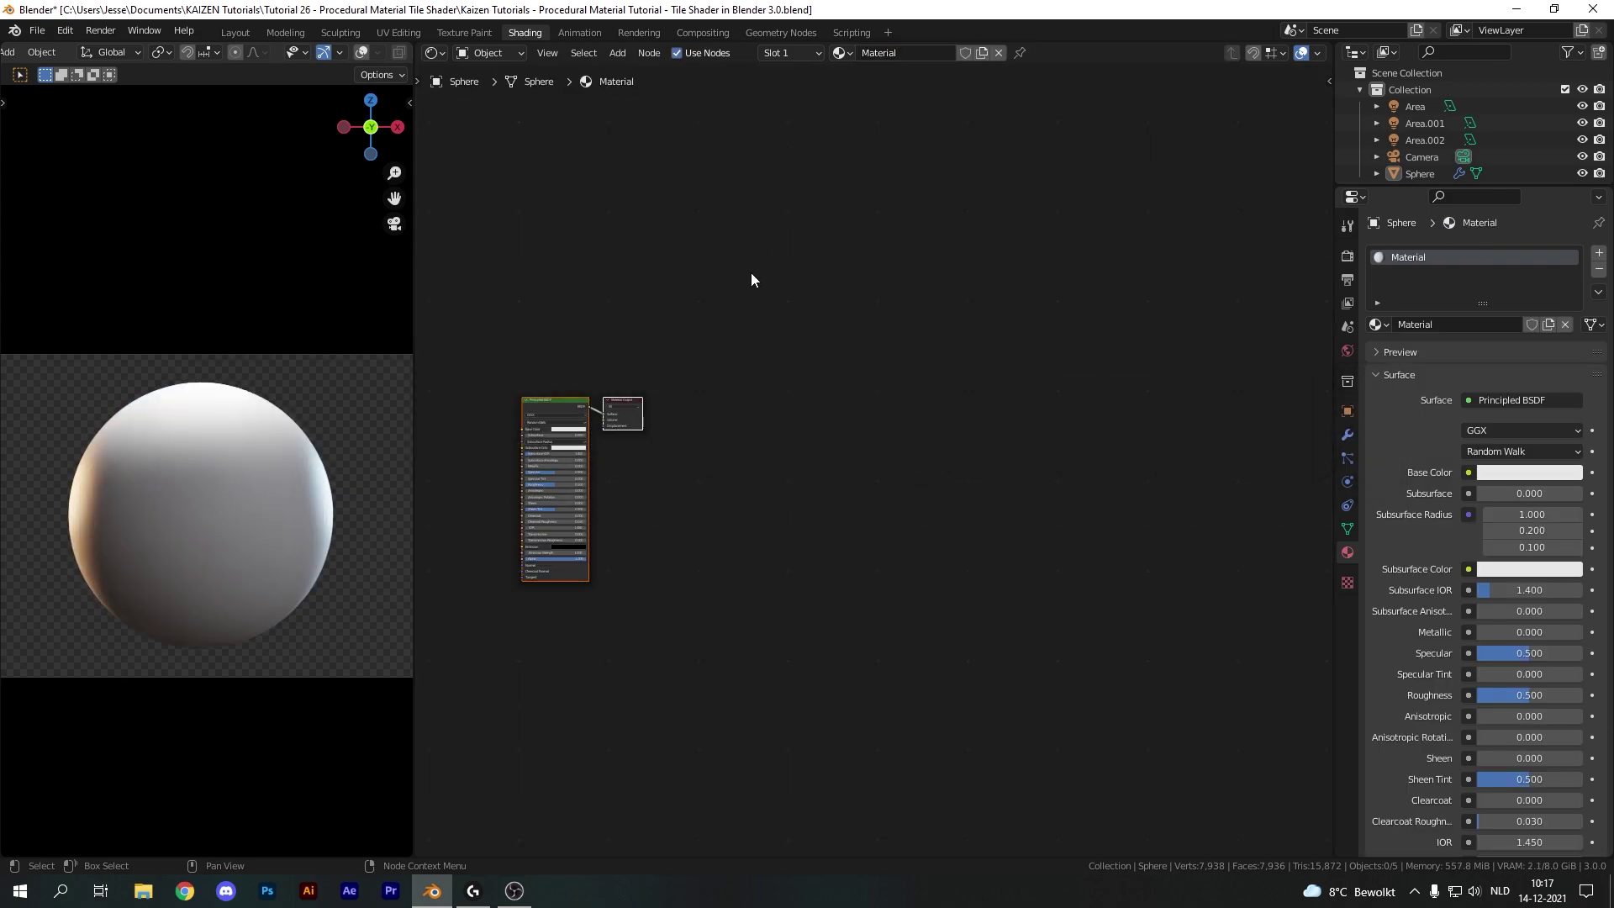
{"action": "type", "text": "Tile Shader Tutorial"}
{"action": "key", "text": "Return"}
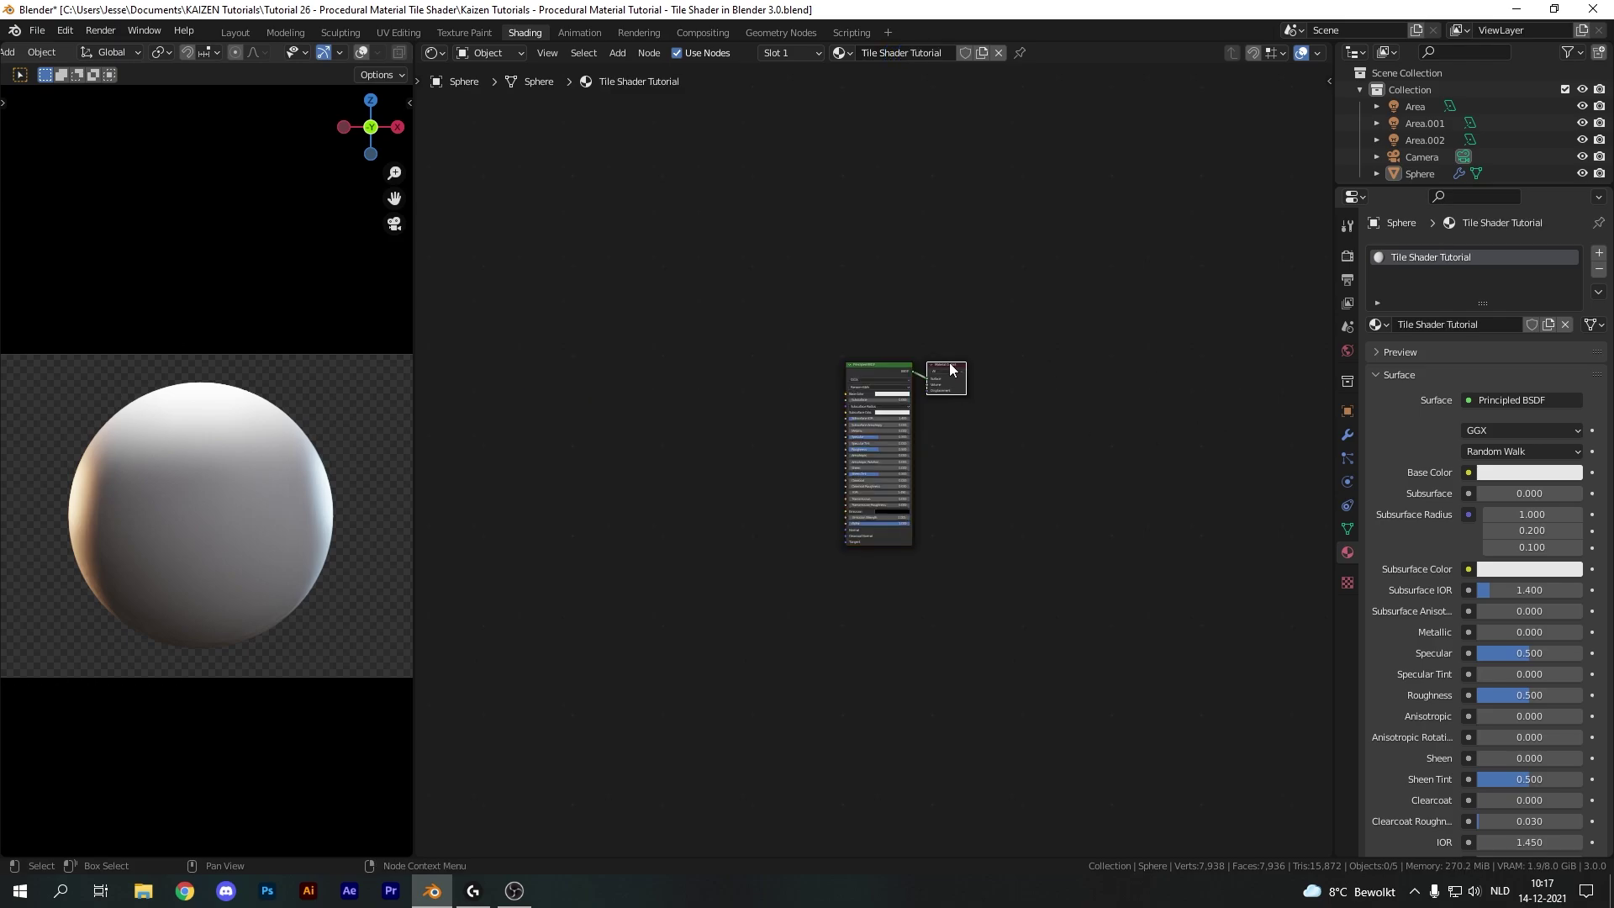
- Move the Material Output node away from the Principled BSDF and connect a new Displacement node to its Displacement input
{"action": "left_click_drag", "start_coordinate": [951, 370], "coordinate": [1041, 461]}
{"action": "key", "text": "shift+a"}
{"action": "type", "text": "displac"}
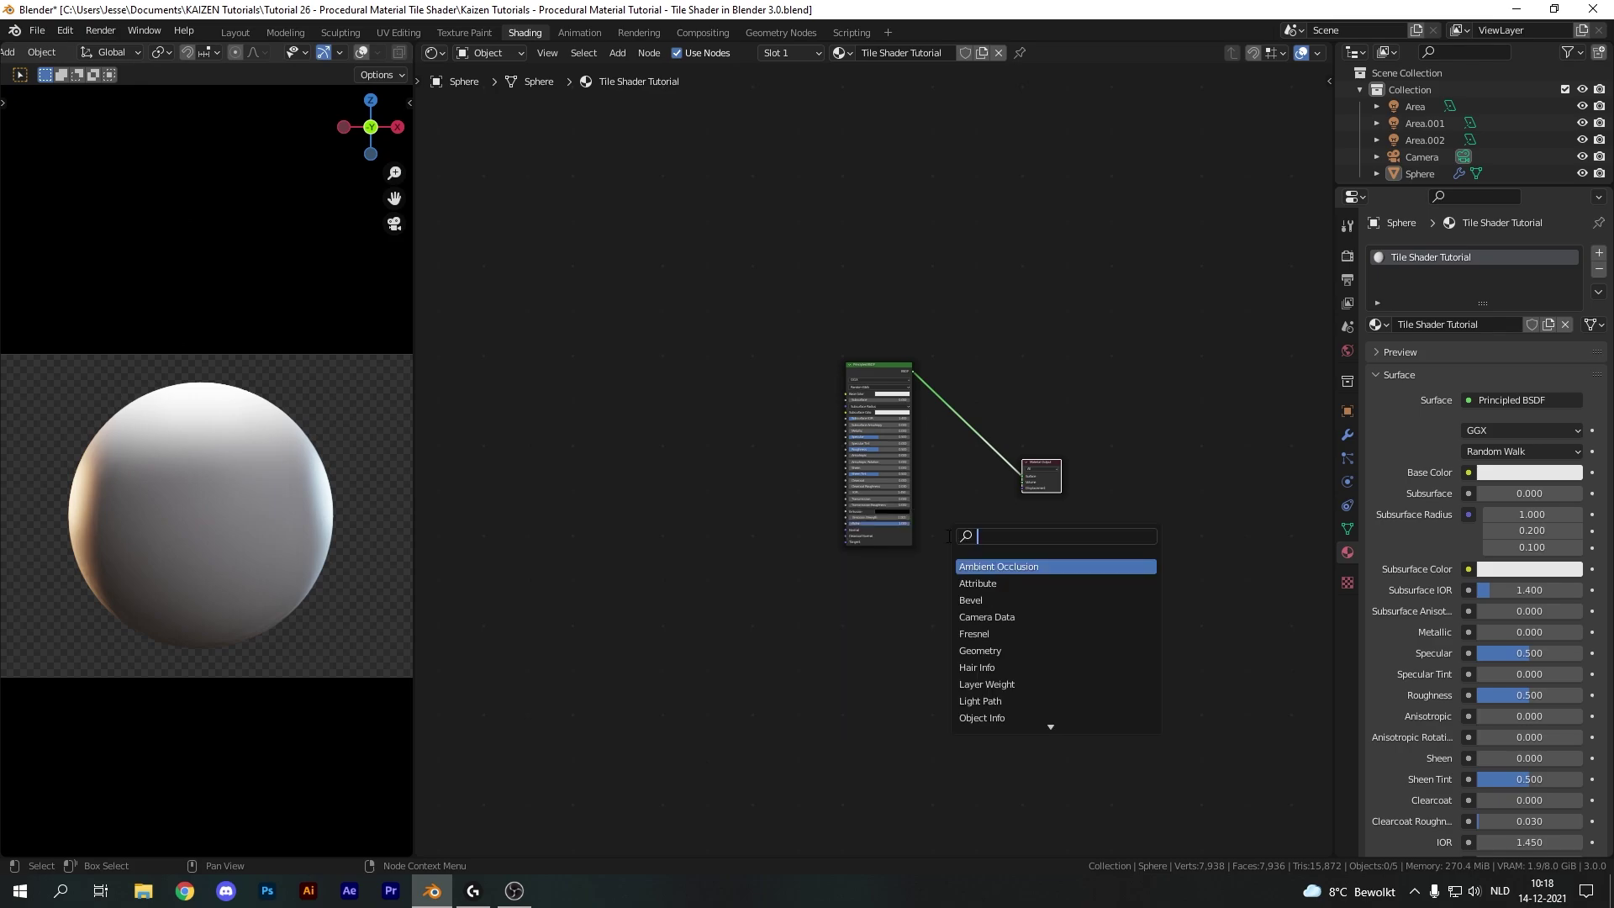
{"action": "key", "text": "Return"}
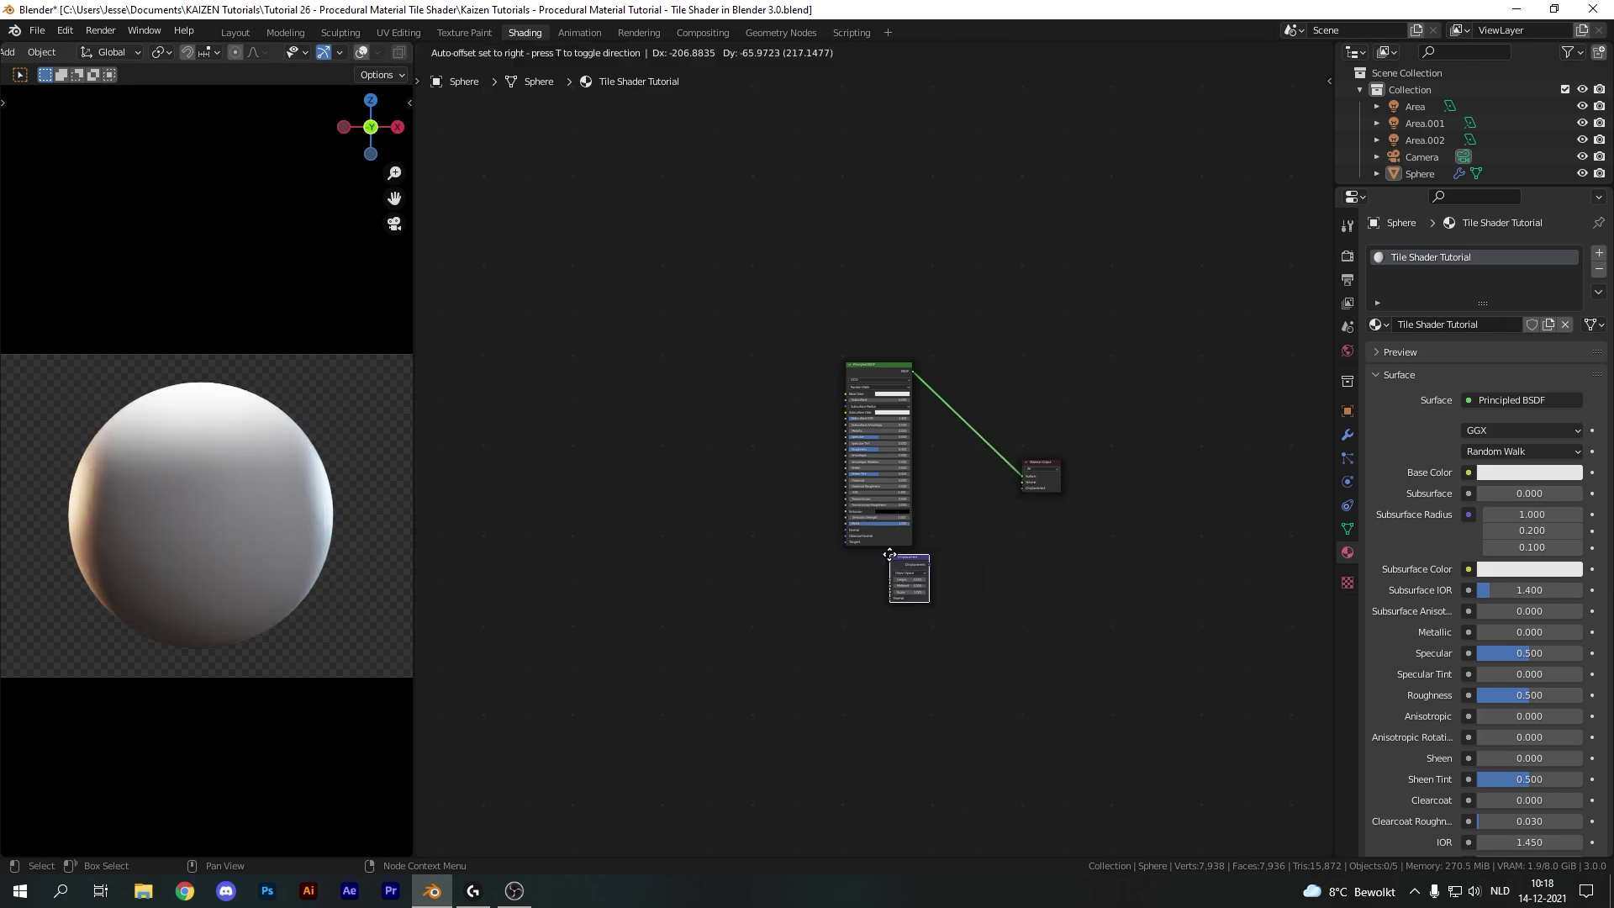
{"action": "left_click", "coordinate": [877, 564]}
{"action": "left_click_drag", "start_coordinate": [911, 564], "coordinate": [1025, 488]}
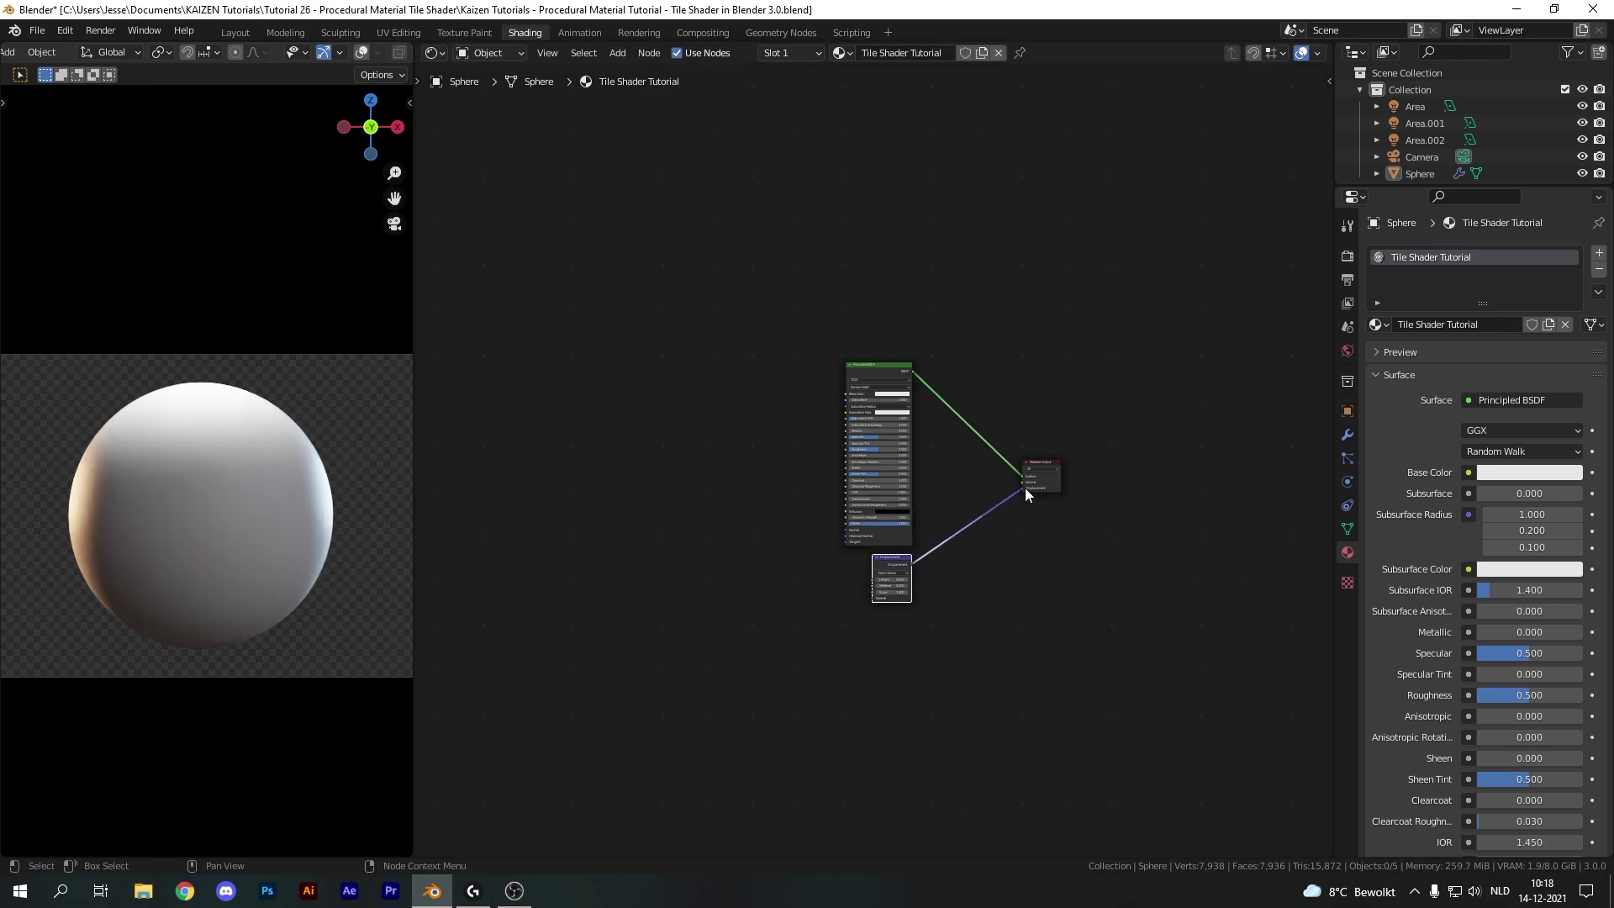
- Check the sphere's Subdivision modifier for adaptive subdivision and the render engine and feature set in the render settings
{"action": "left_click", "coordinate": [250, 508]}
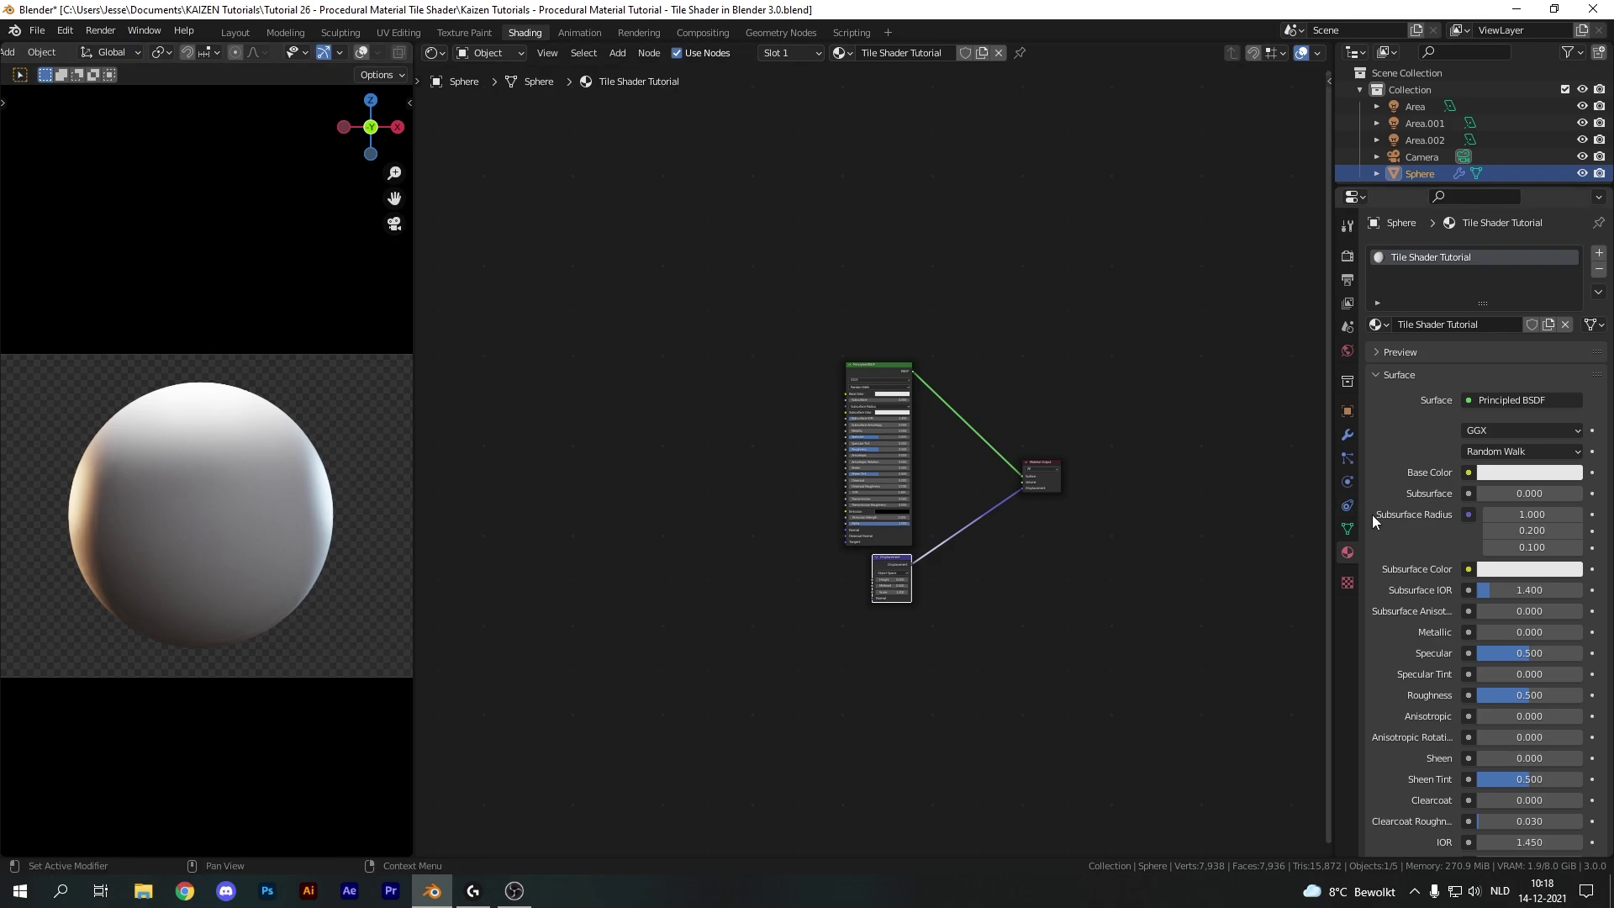
{"action": "left_click", "coordinate": [1348, 435]}
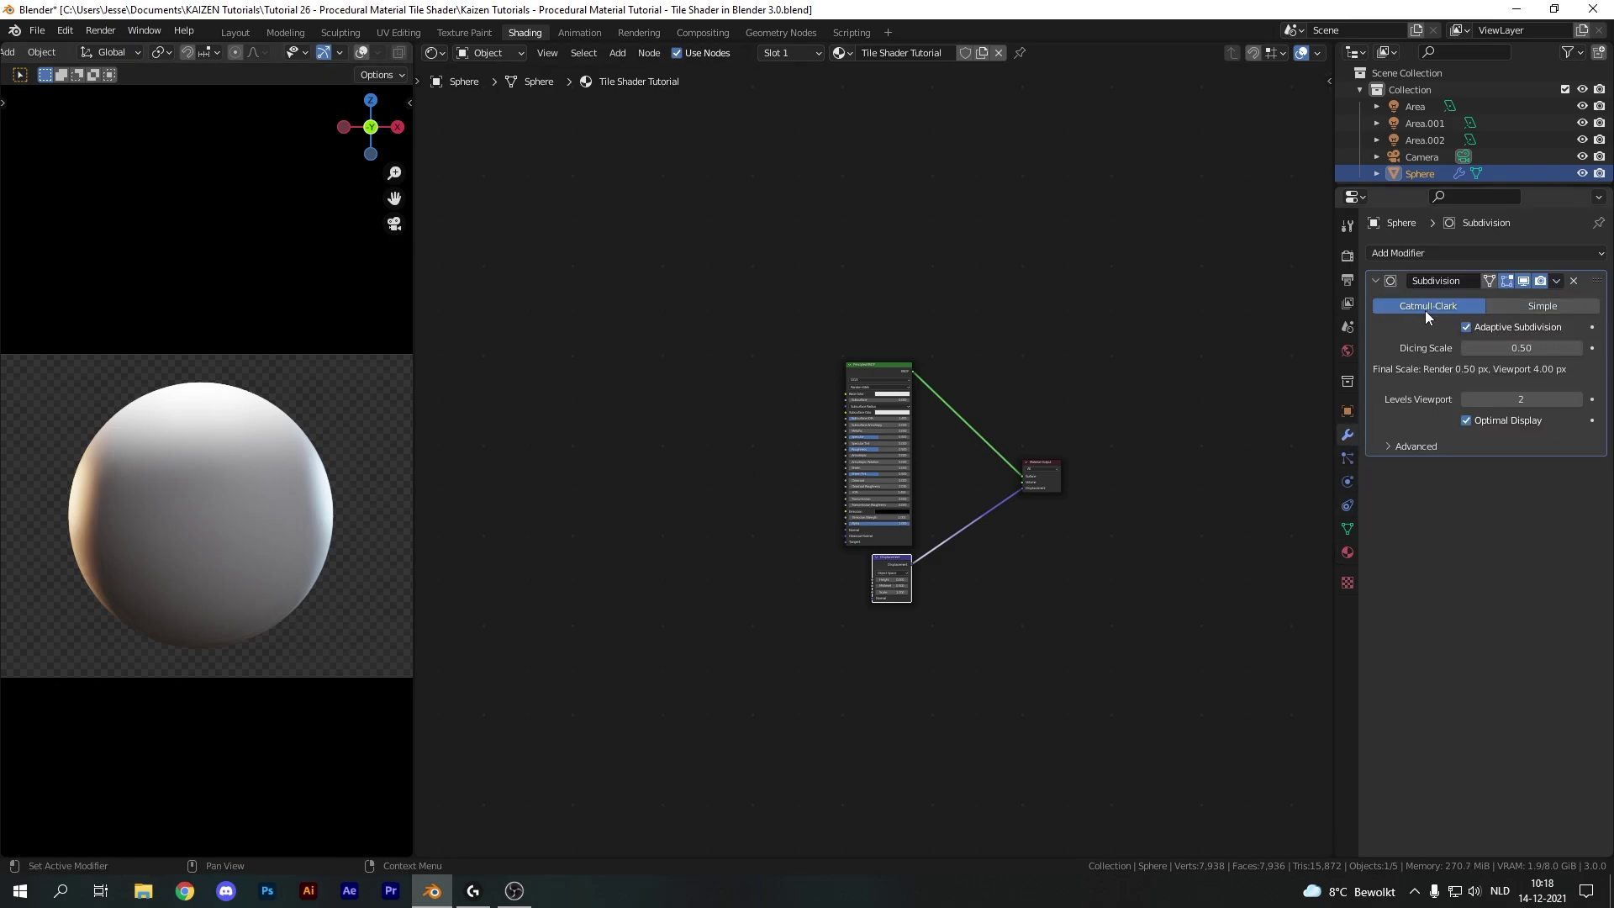
{"action": "left_click", "coordinate": [1348, 257]}
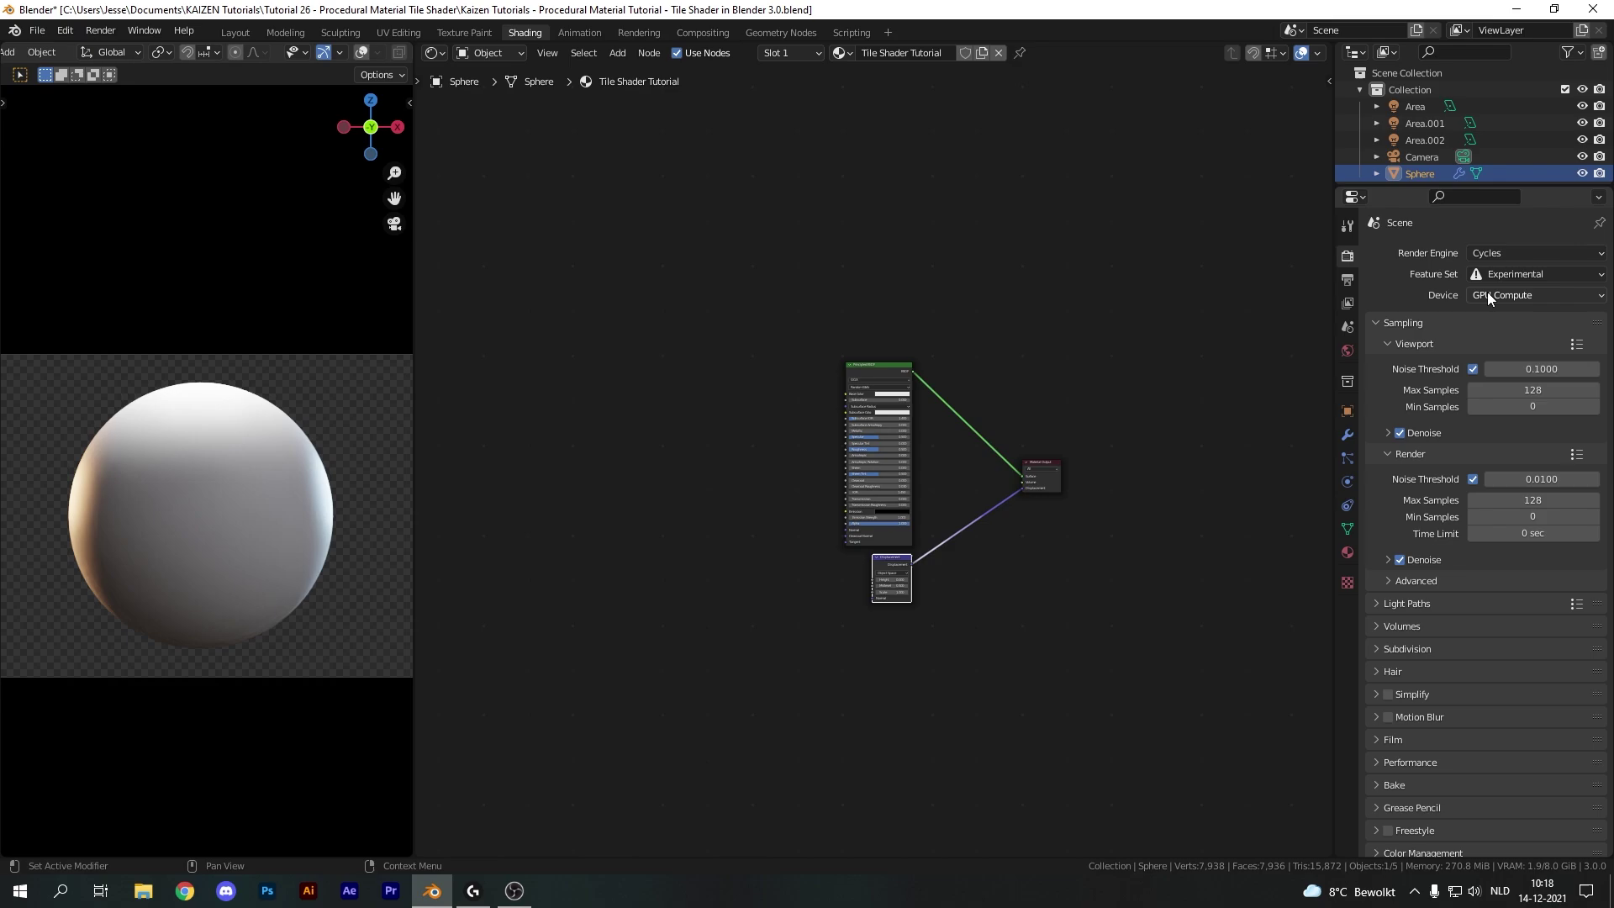
{"action": "left_click", "coordinate": [1348, 434]}
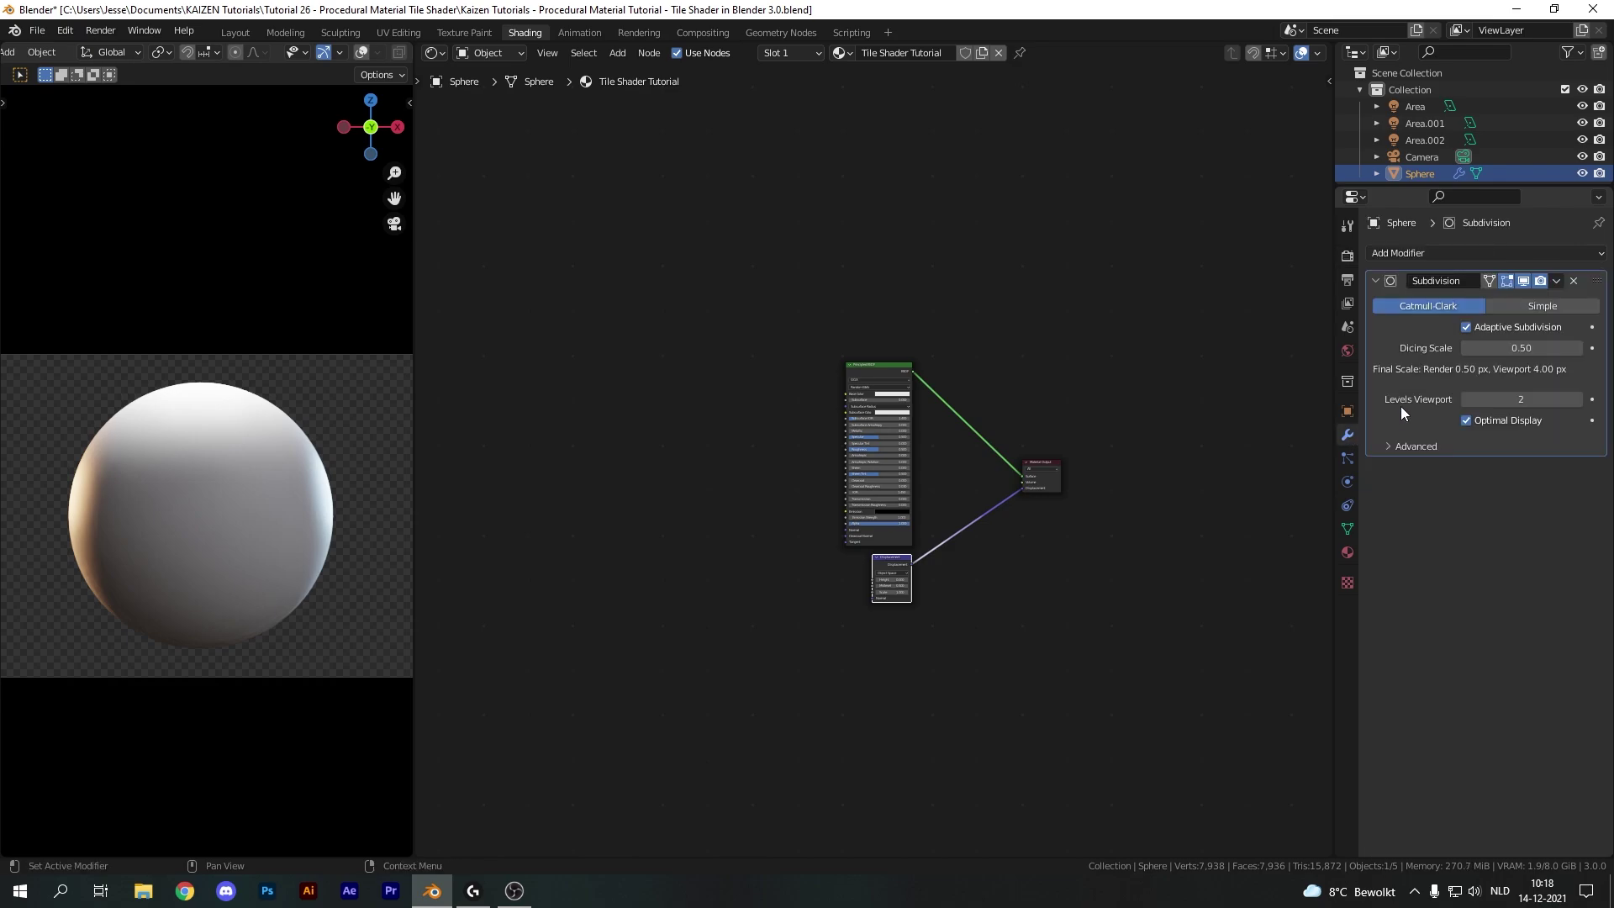
{"action": "left_click", "coordinate": [1467, 328]}
{"action": "left_click", "coordinate": [1467, 328]}
{"action": "scroll", "coordinate": [881, 573], "scroll_direction": "up", "scroll_amount": 5}
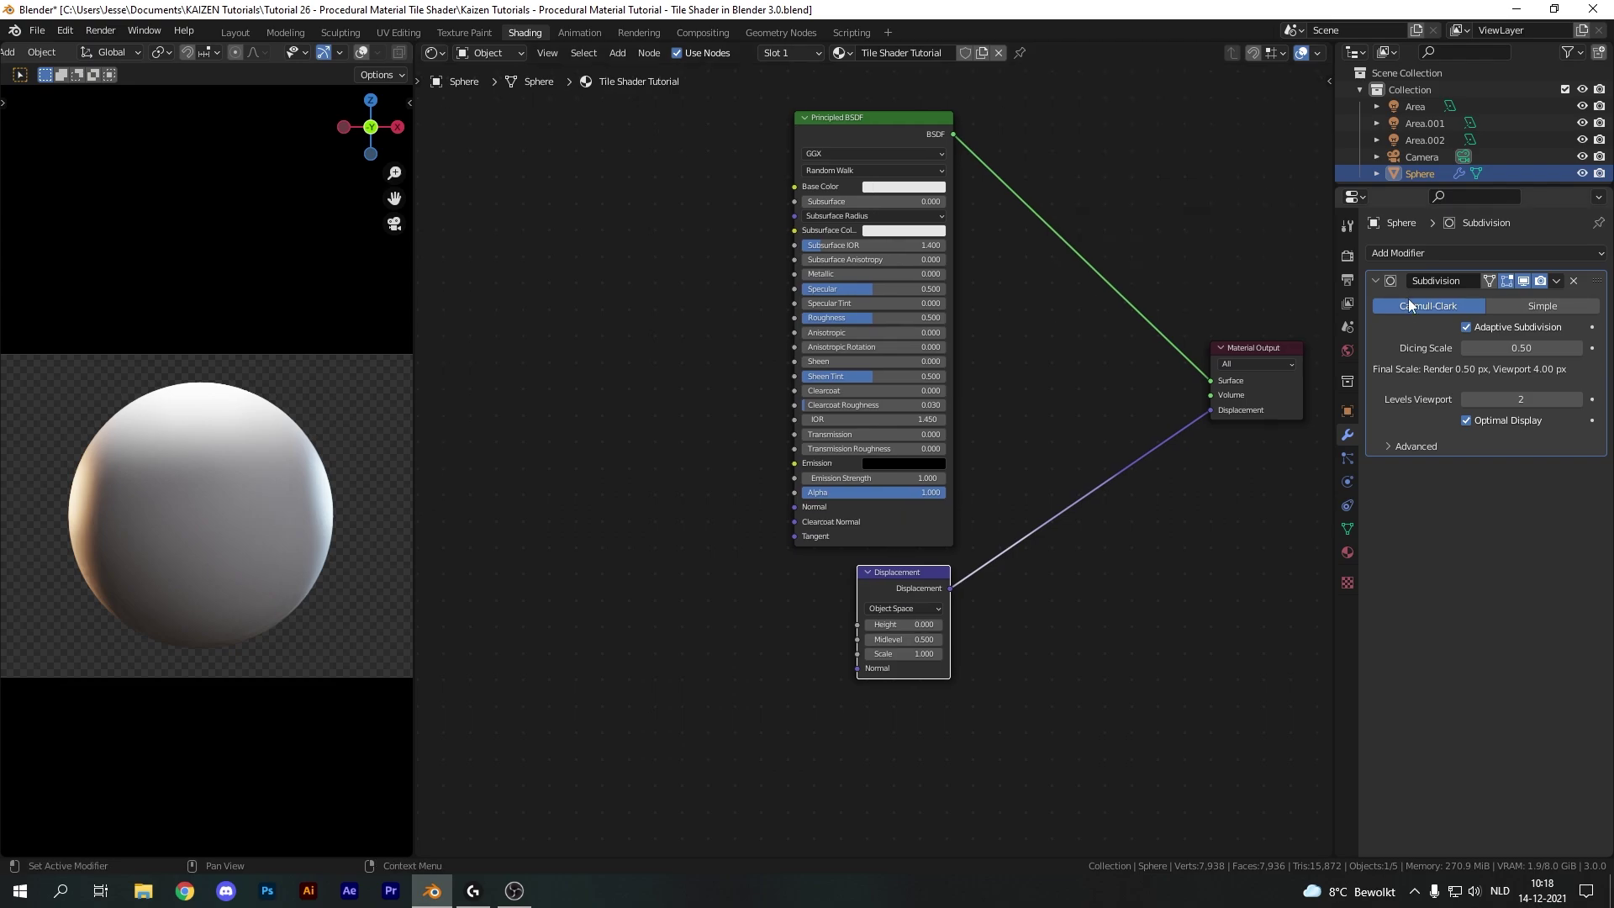
- Set the displacement method in the Tile Shader Tutorial material's surface settings to Displacement and Bump
{"action": "left_click", "coordinate": [1347, 552]}
{"action": "scroll", "coordinate": [1436, 555], "scroll_direction": "down", "scroll_amount": 10}
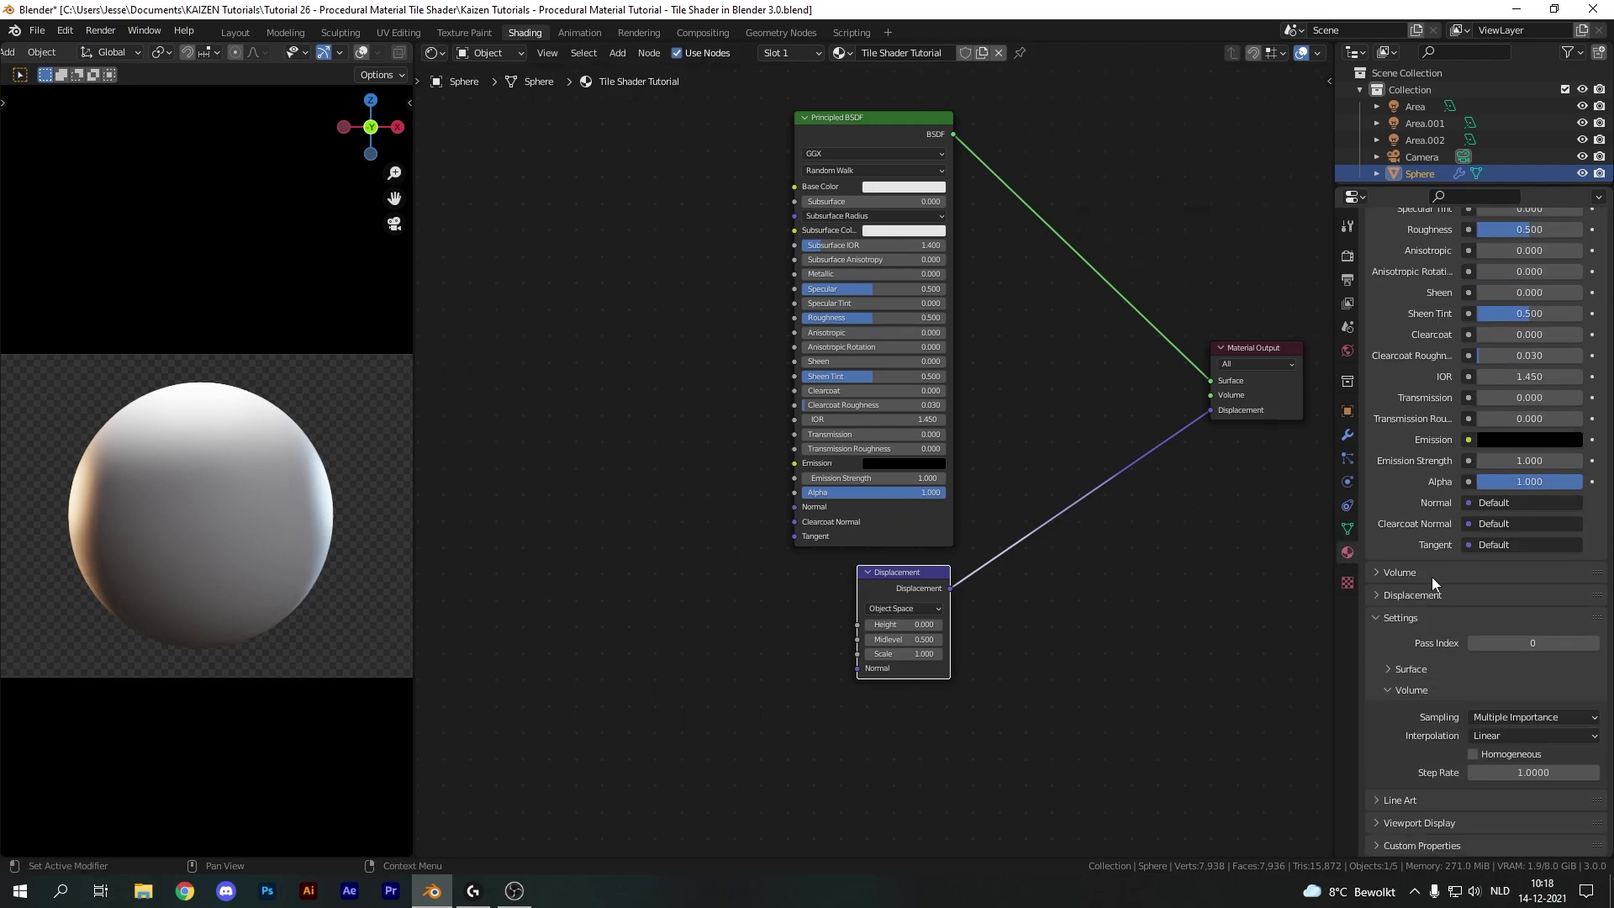
{"action": "left_click", "coordinate": [1398, 670]}
{"action": "left_click", "coordinate": [1513, 731]}
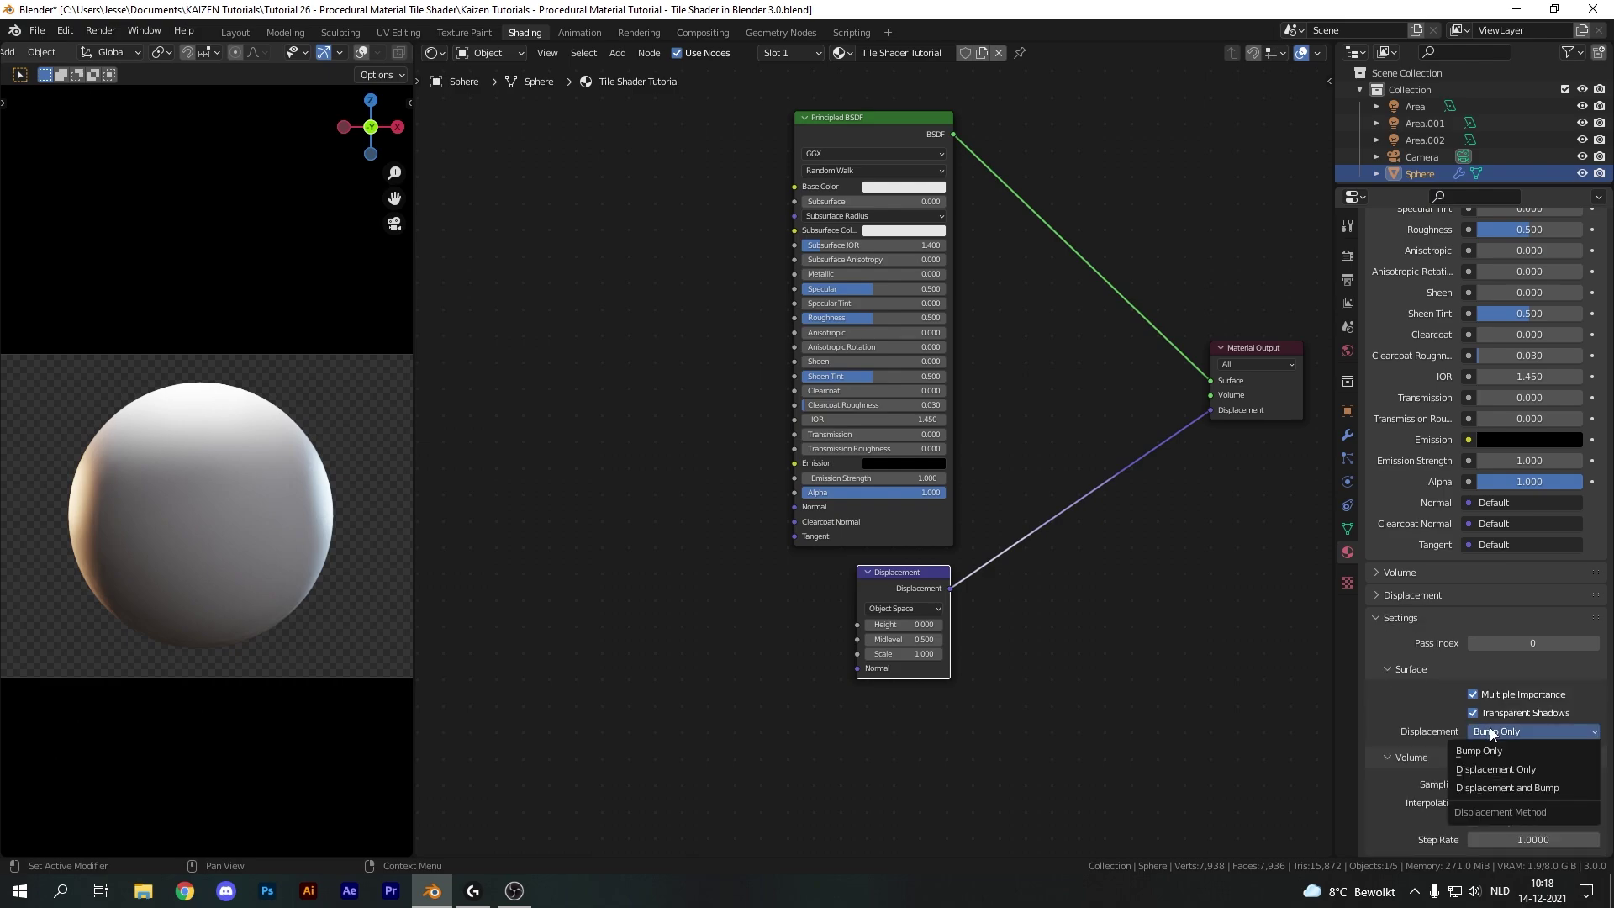
{"action": "left_click", "coordinate": [1490, 789]}
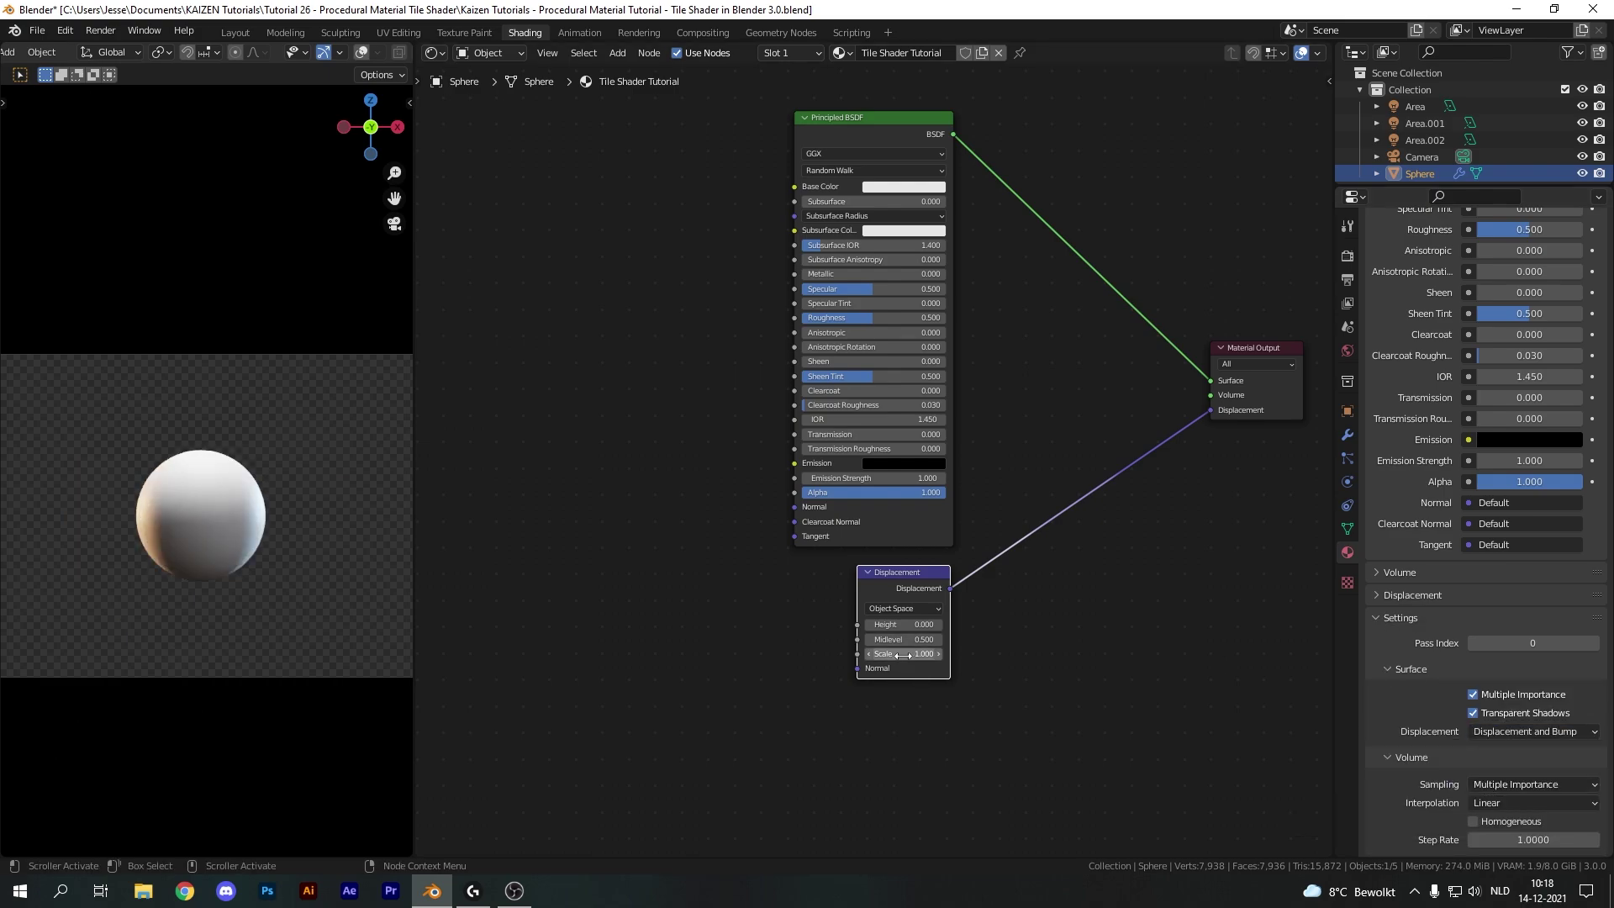
- Try a lower Scale on the Displacement node and set it back to 1
{"action": "left_click_drag", "start_coordinate": [902, 655], "coordinate": [850, 655]}
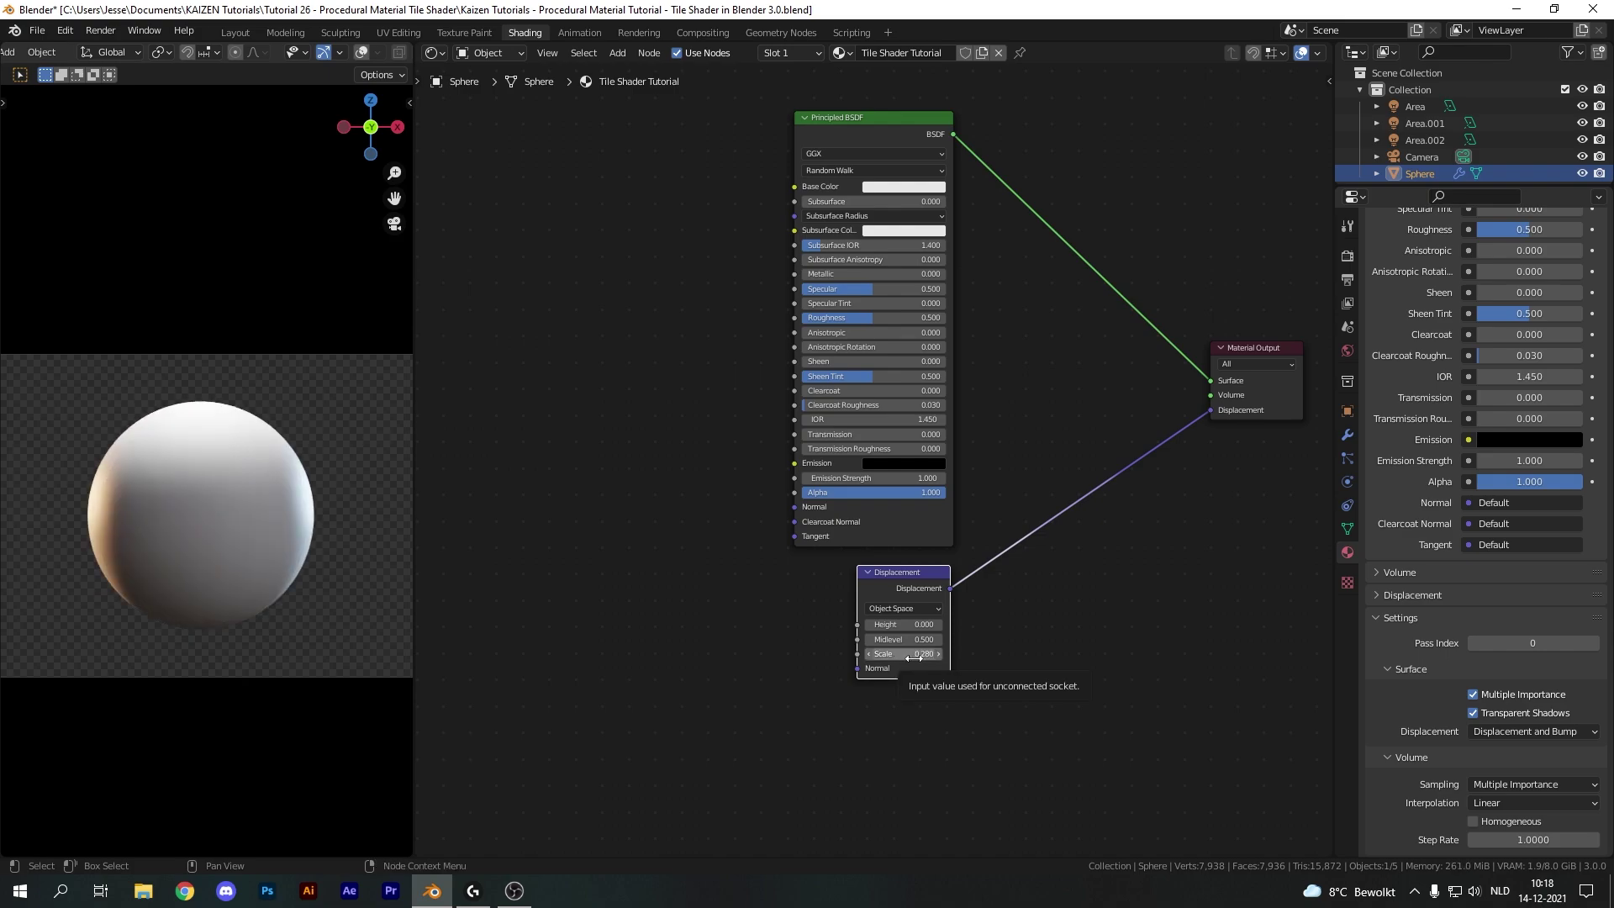
{"action": "left_click", "coordinate": [920, 655]}
{"action": "type", "text": "1"}
{"action": "key", "text": "Return"}
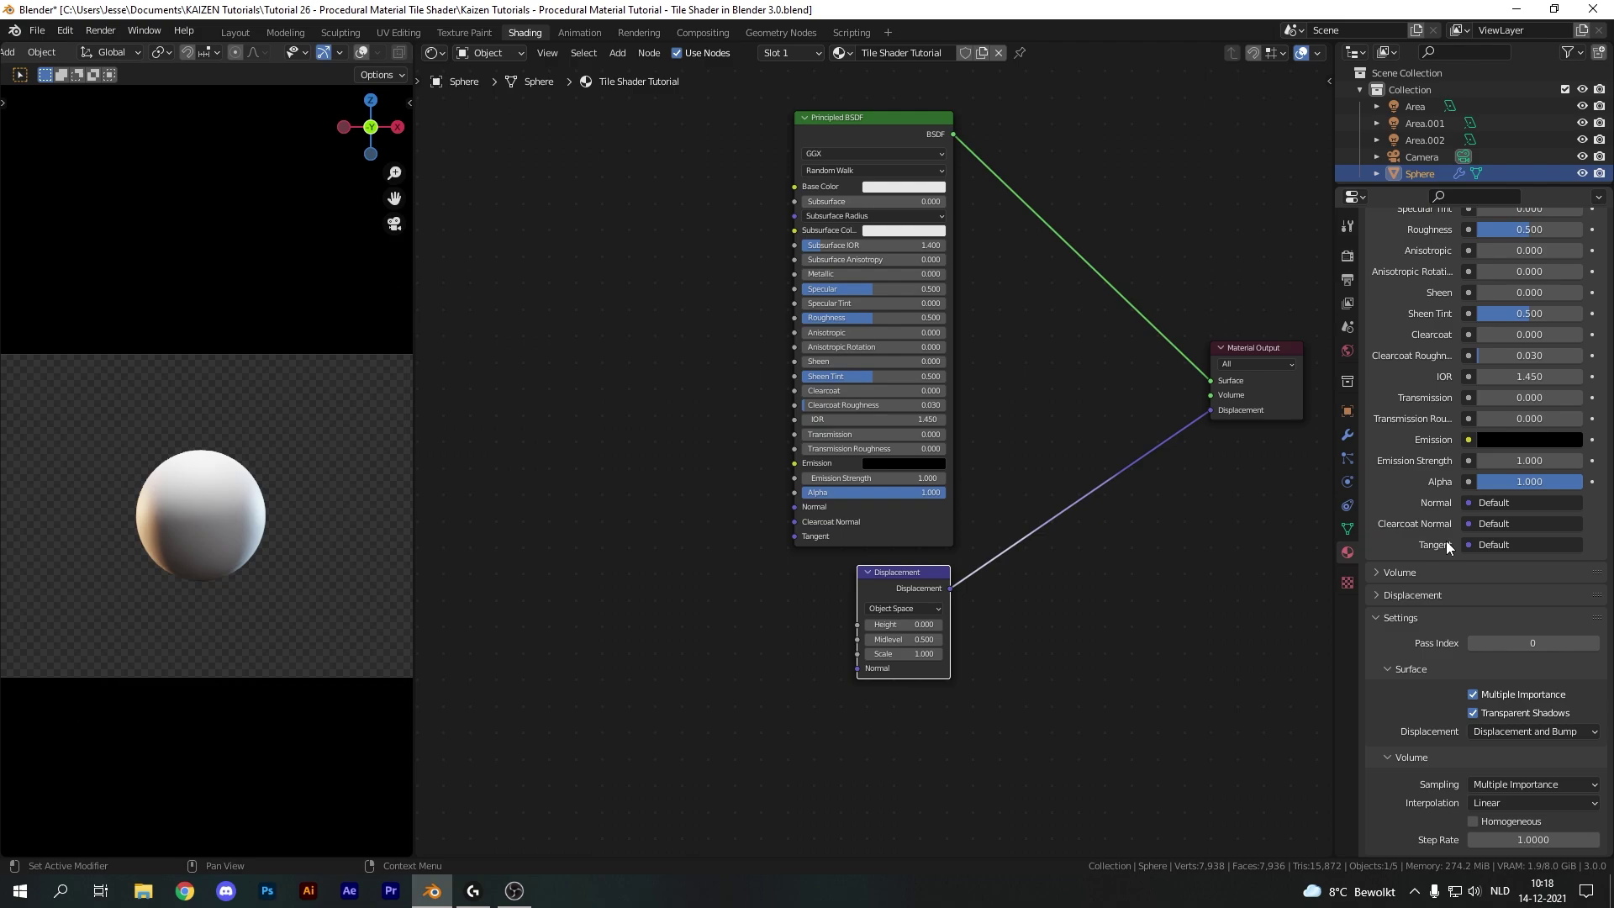
{"action": "scroll", "coordinate": [1443, 543], "scroll_direction": "up", "scroll_amount": 10}
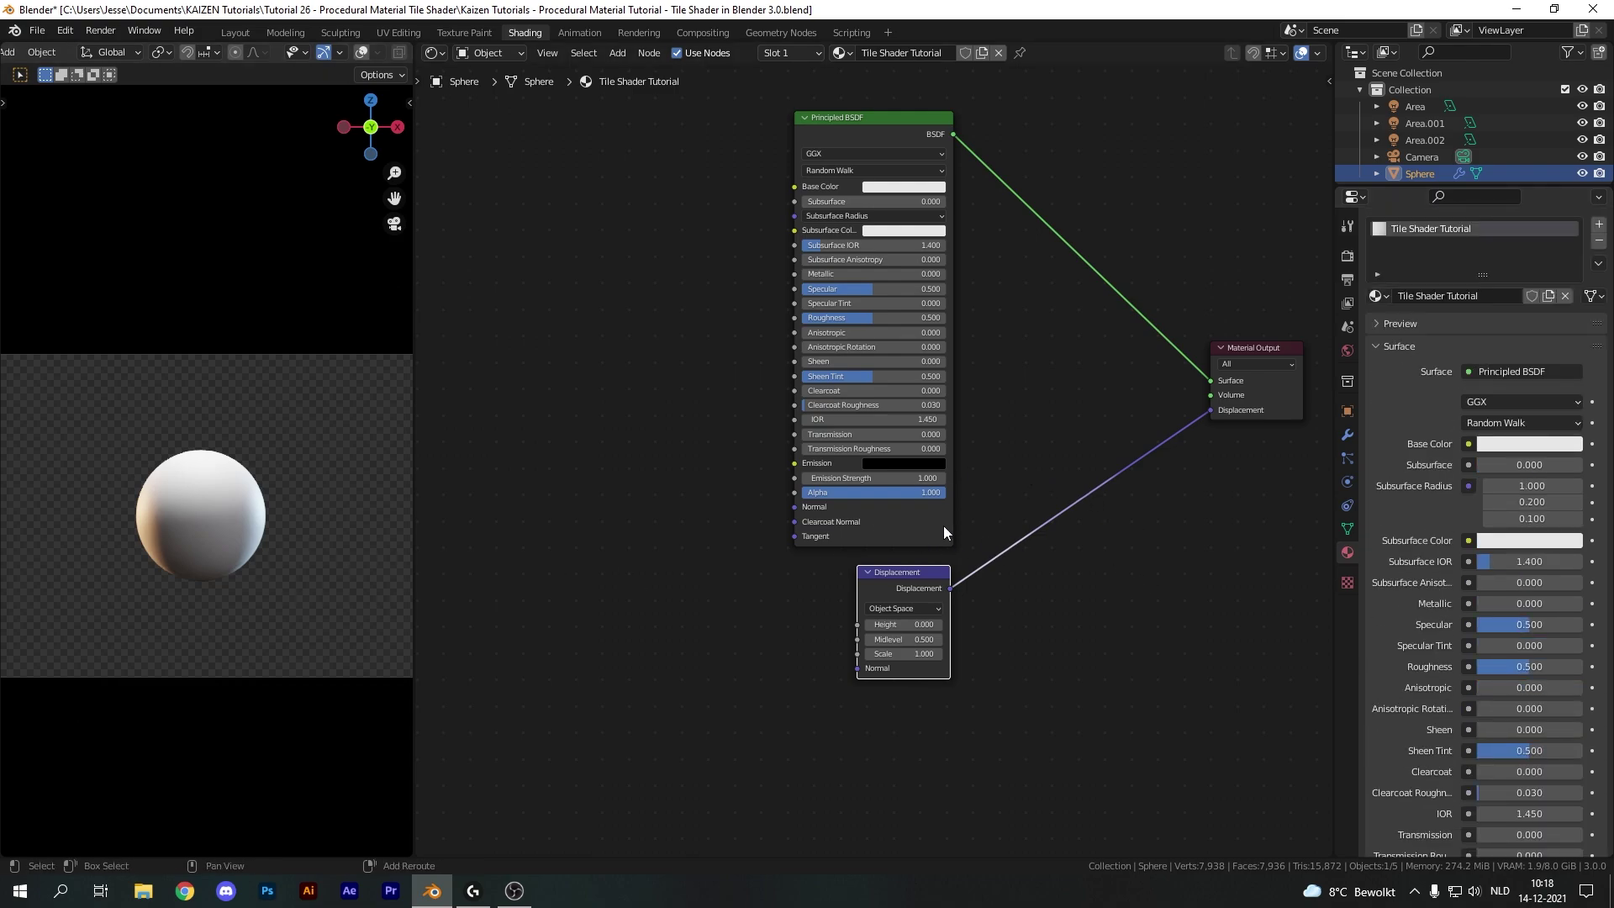
- Add a Brick Texture node well before the Principled BSDF and connect its Fac output to the Displacement node's Height
{"action": "middle_click_drag", "start_coordinate": [943, 526], "coordinate": [1076, 565]}
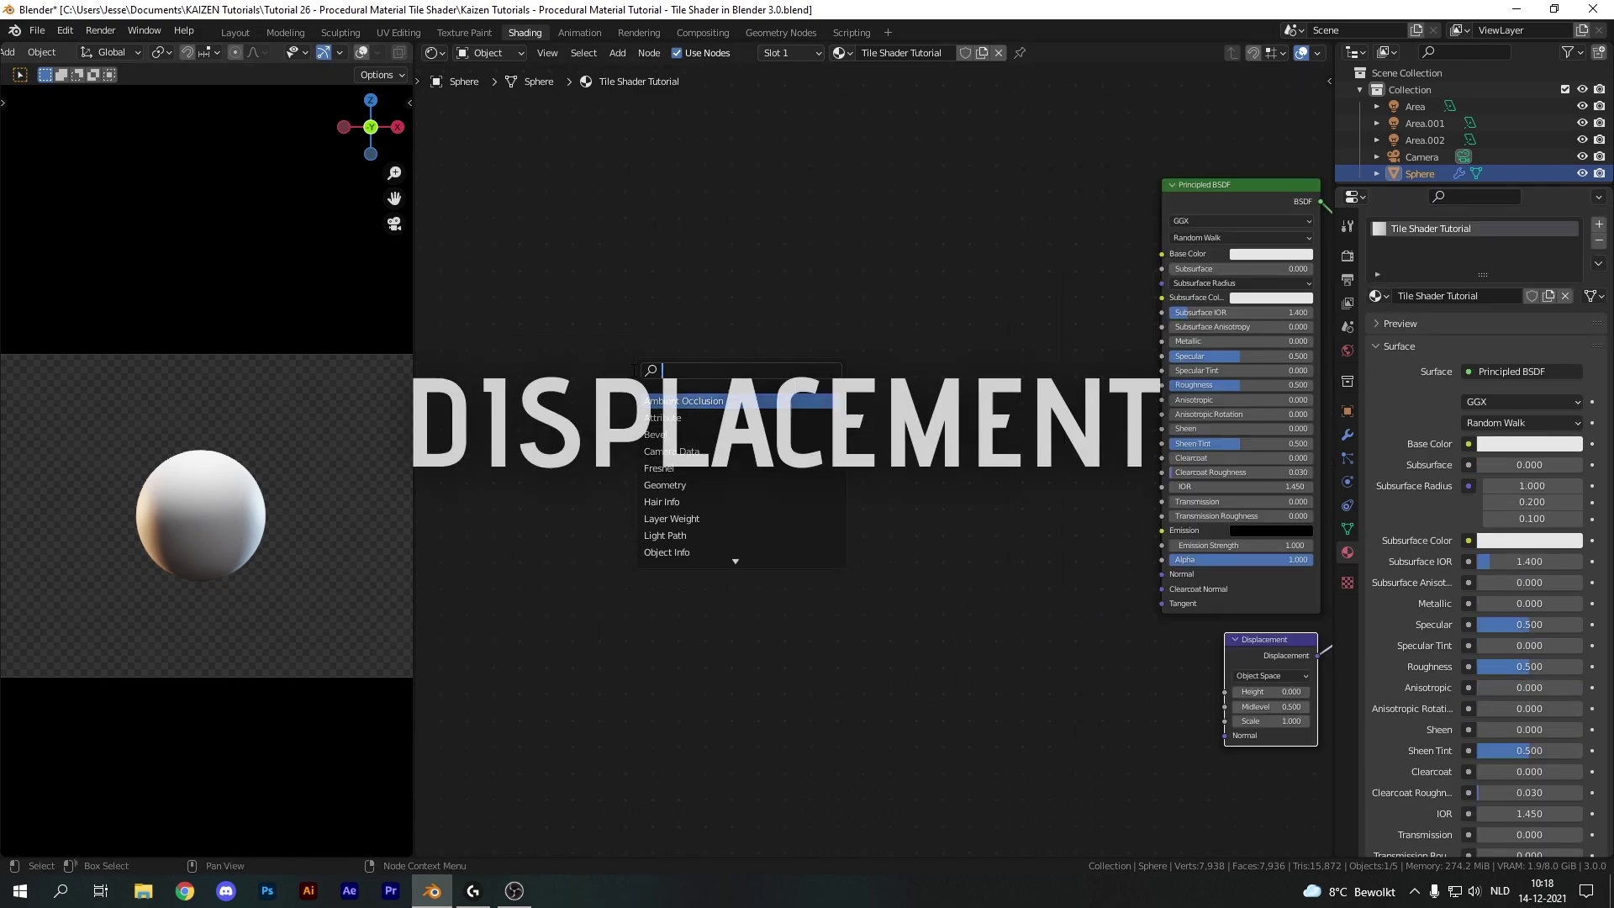
{"action": "type", "text": "brick"}
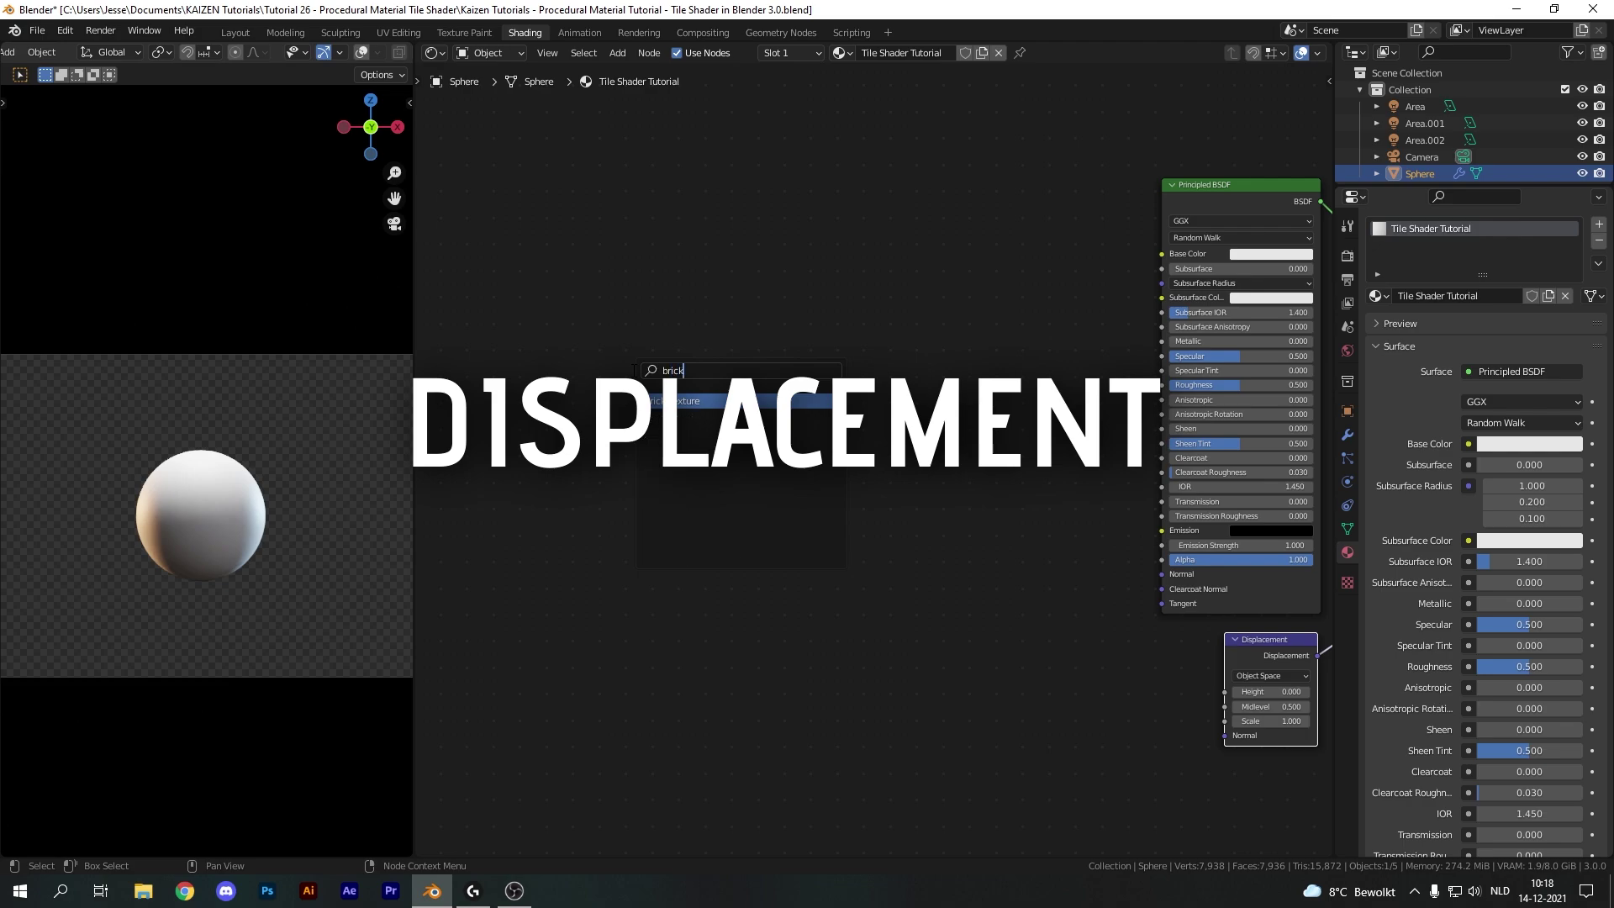
{"action": "key", "text": "Return"}
{"action": "left_click", "coordinate": [575, 266]}
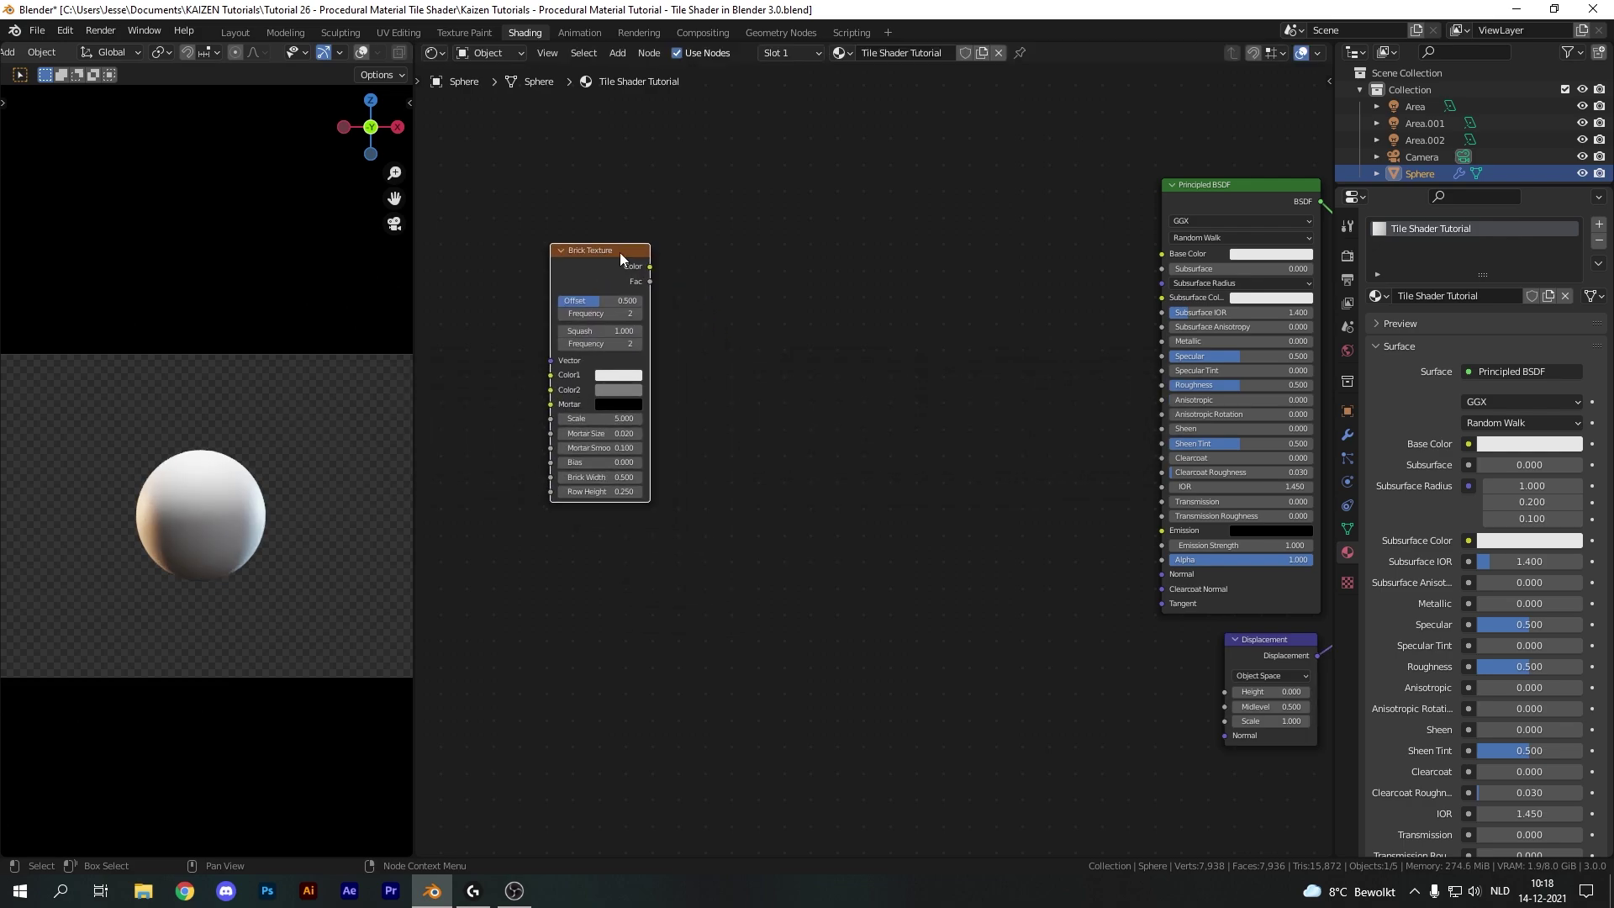
{"action": "scroll", "coordinate": [690, 317], "scroll_direction": "down", "scroll_amount": 1}
{"action": "left_click_drag", "start_coordinate": [697, 317], "coordinate": [1152, 644]}
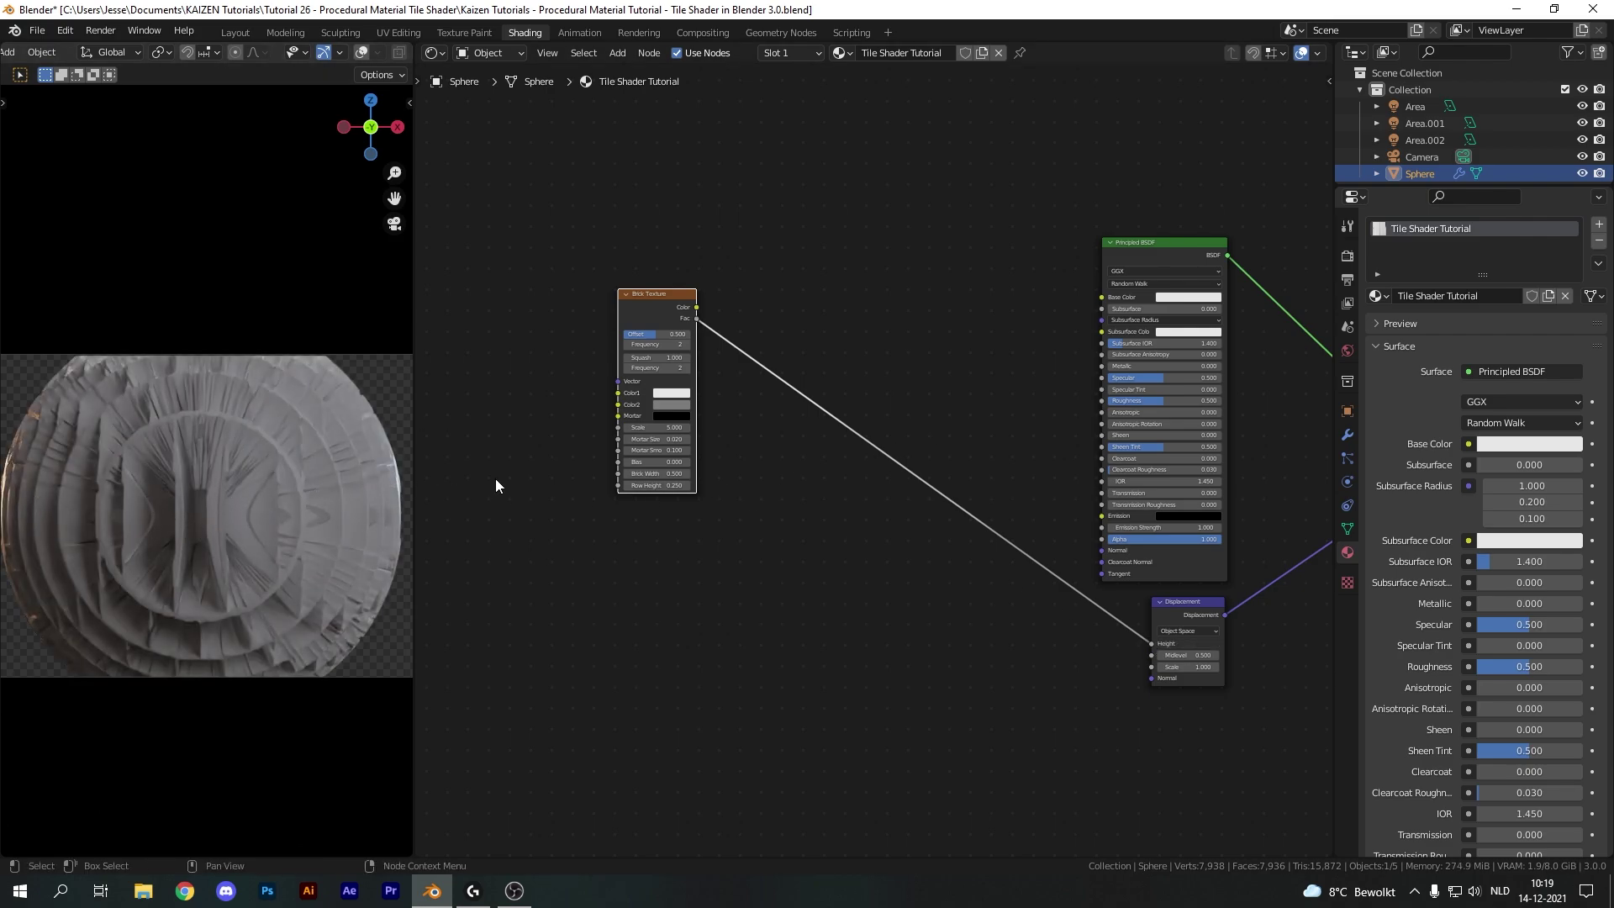
- Lower the Displacement node's Scale to 0.020 and give the Brick Texture linked Mapping and Texture Coordinate nodes
{"action": "left_click_drag", "start_coordinate": [1207, 667], "coordinate": [1125, 667], "text": "shift"}
{"action": "middle_click_drag", "start_coordinate": [751, 317], "coordinate": [849, 313]}
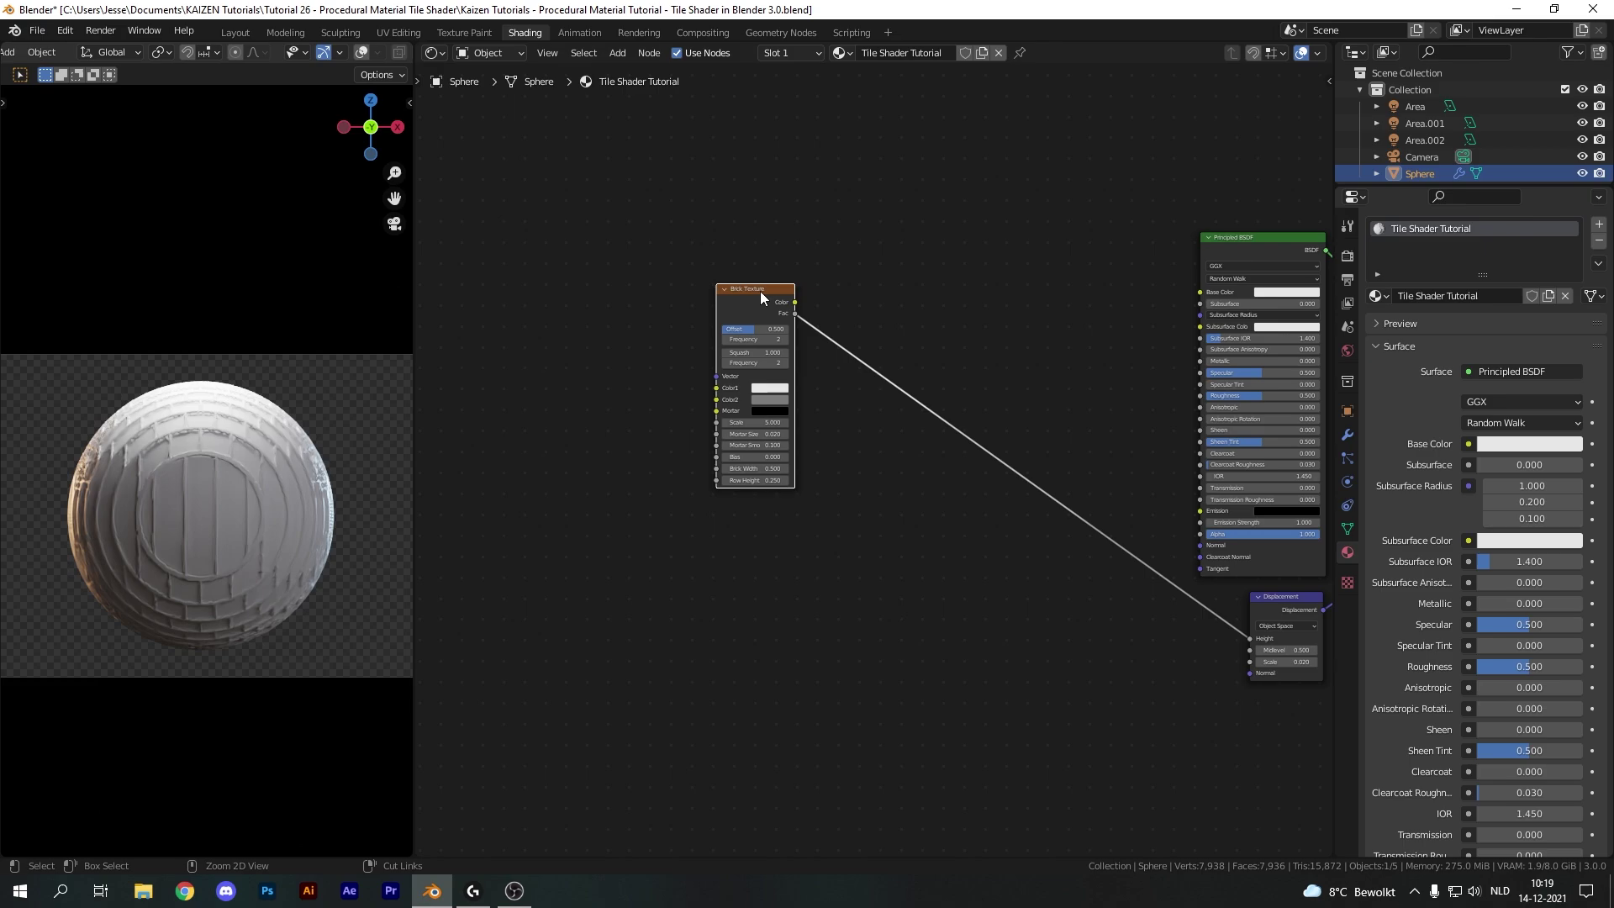
{"action": "key", "text": "ctrl+t"}
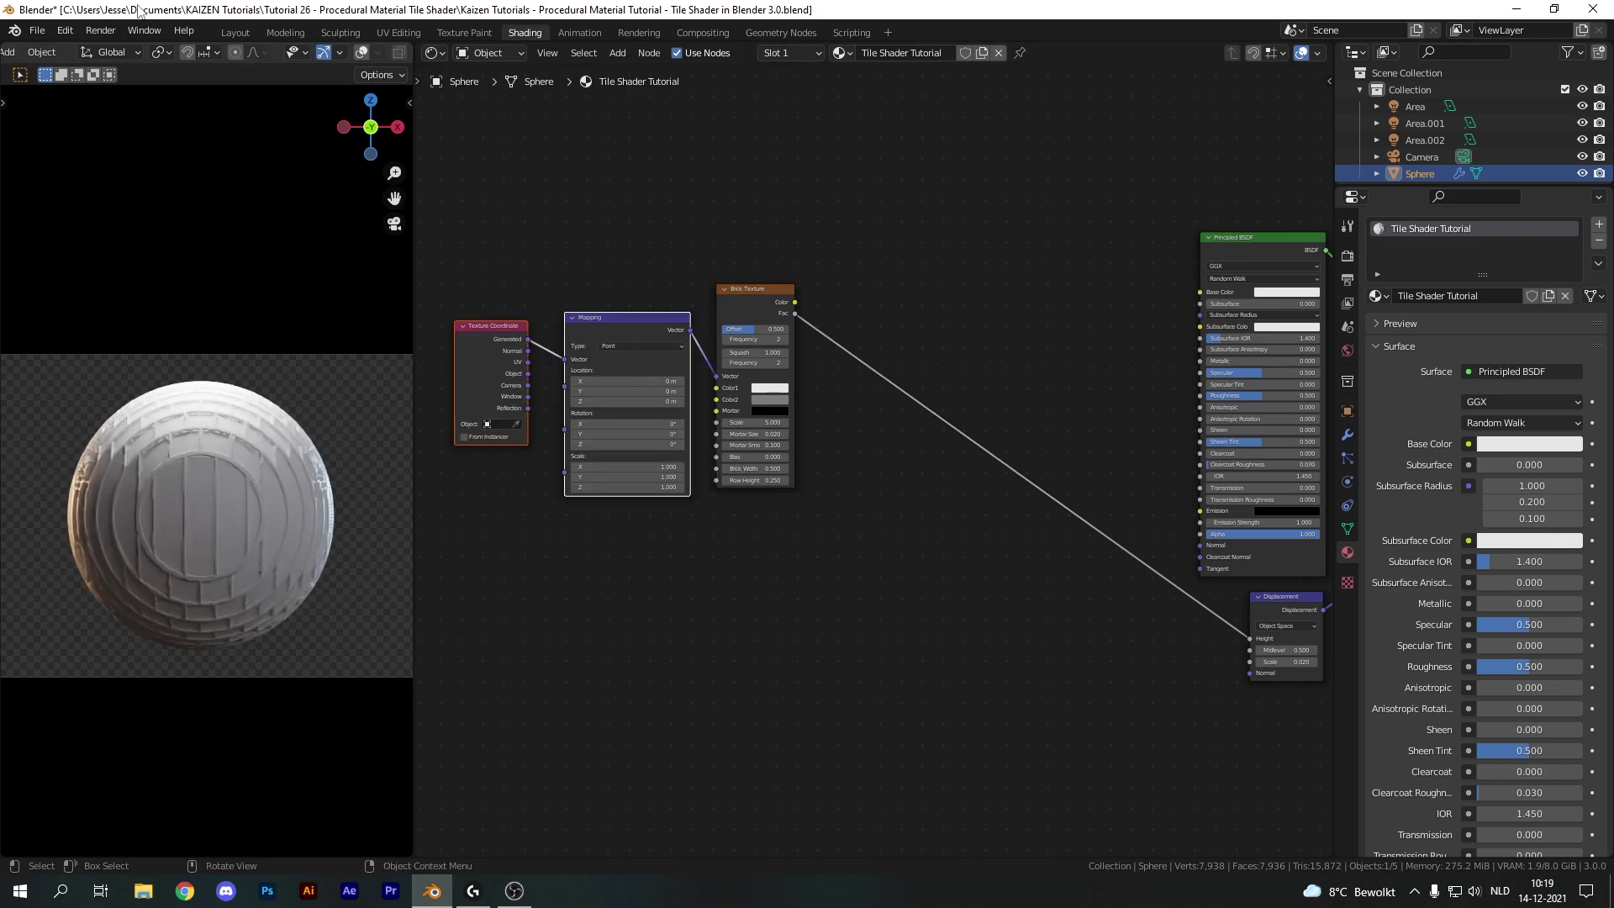
- Check in the add-on preferences that Node Wrangler is enabled
{"action": "left_click", "coordinate": [65, 30]}
{"action": "left_click", "coordinate": [115, 272]}
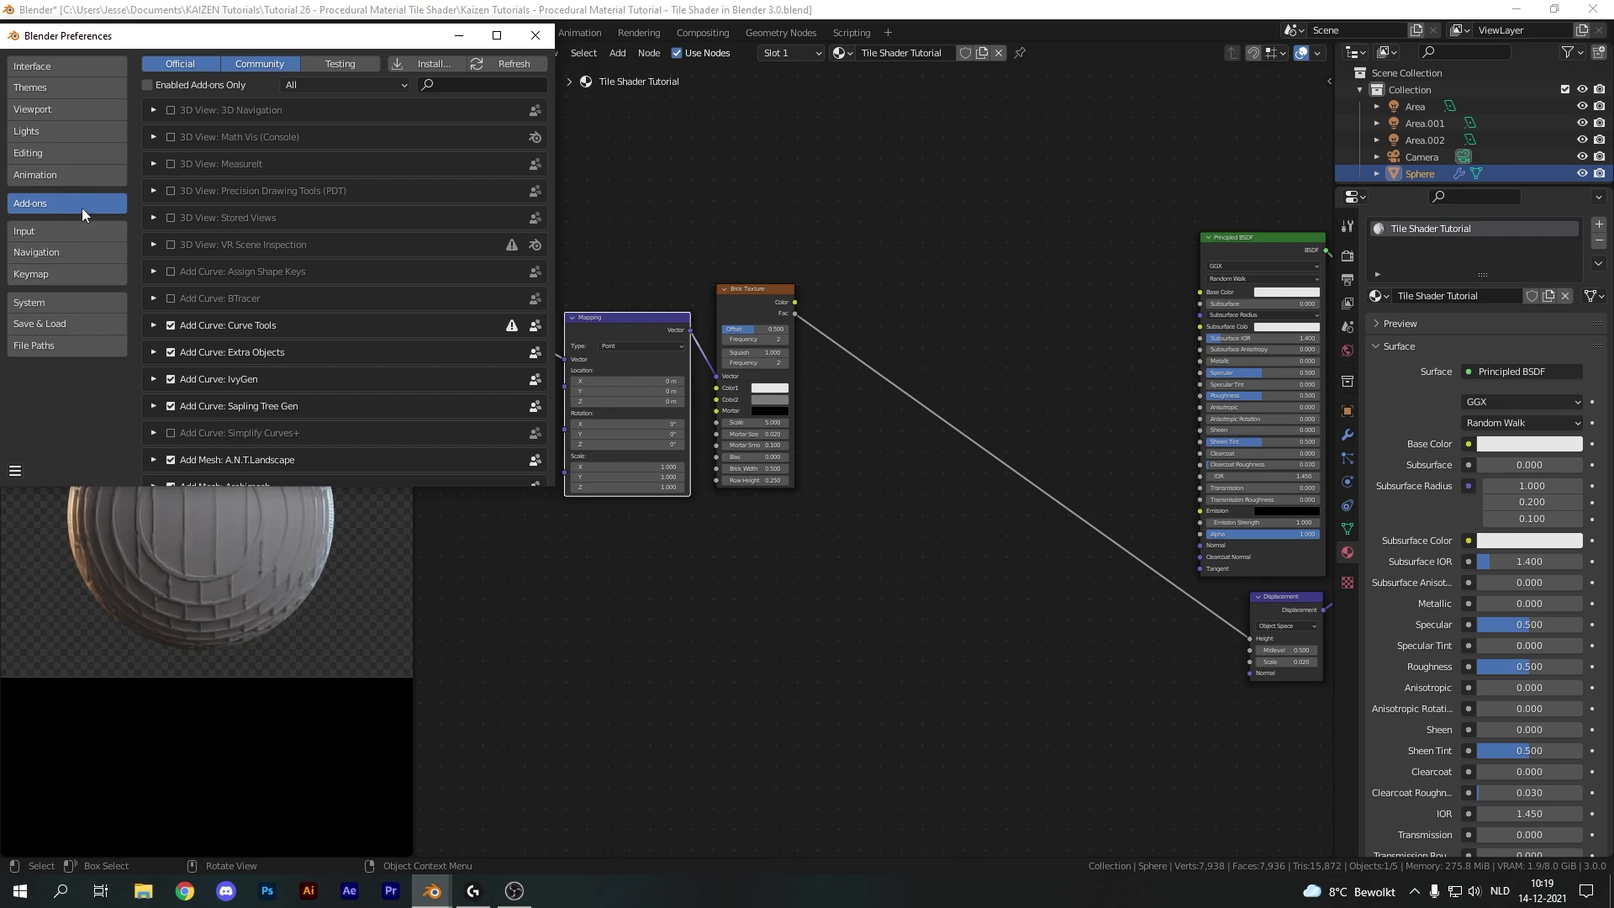
{"action": "left_click", "coordinate": [450, 84]}
{"action": "type", "text": "n"}
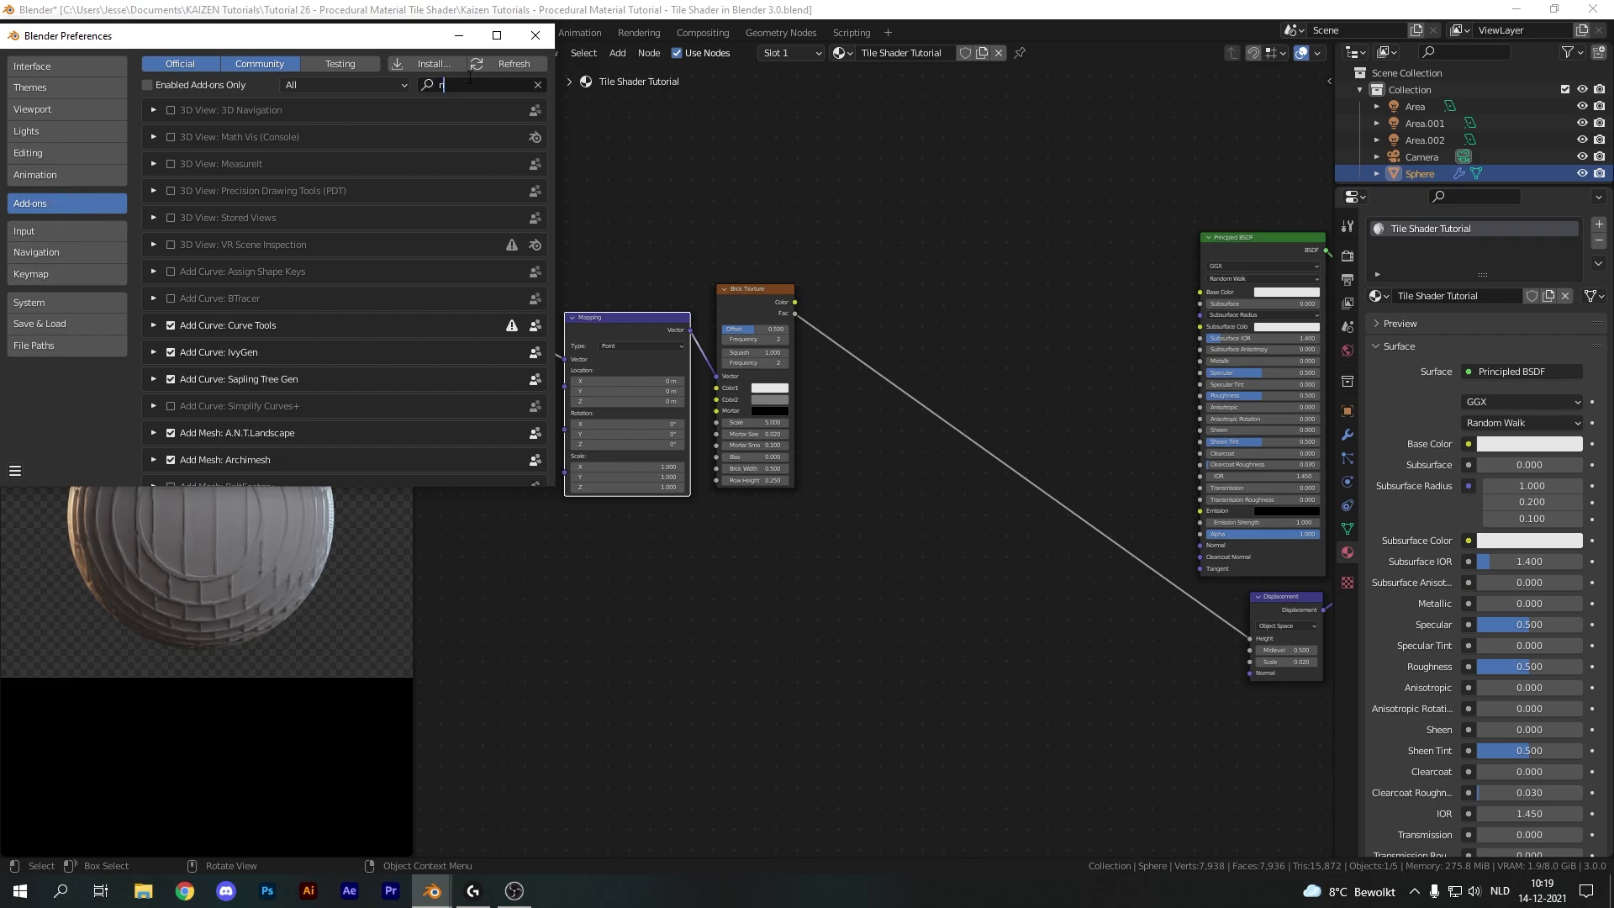
{"action": "type", "text": "ode wran"}
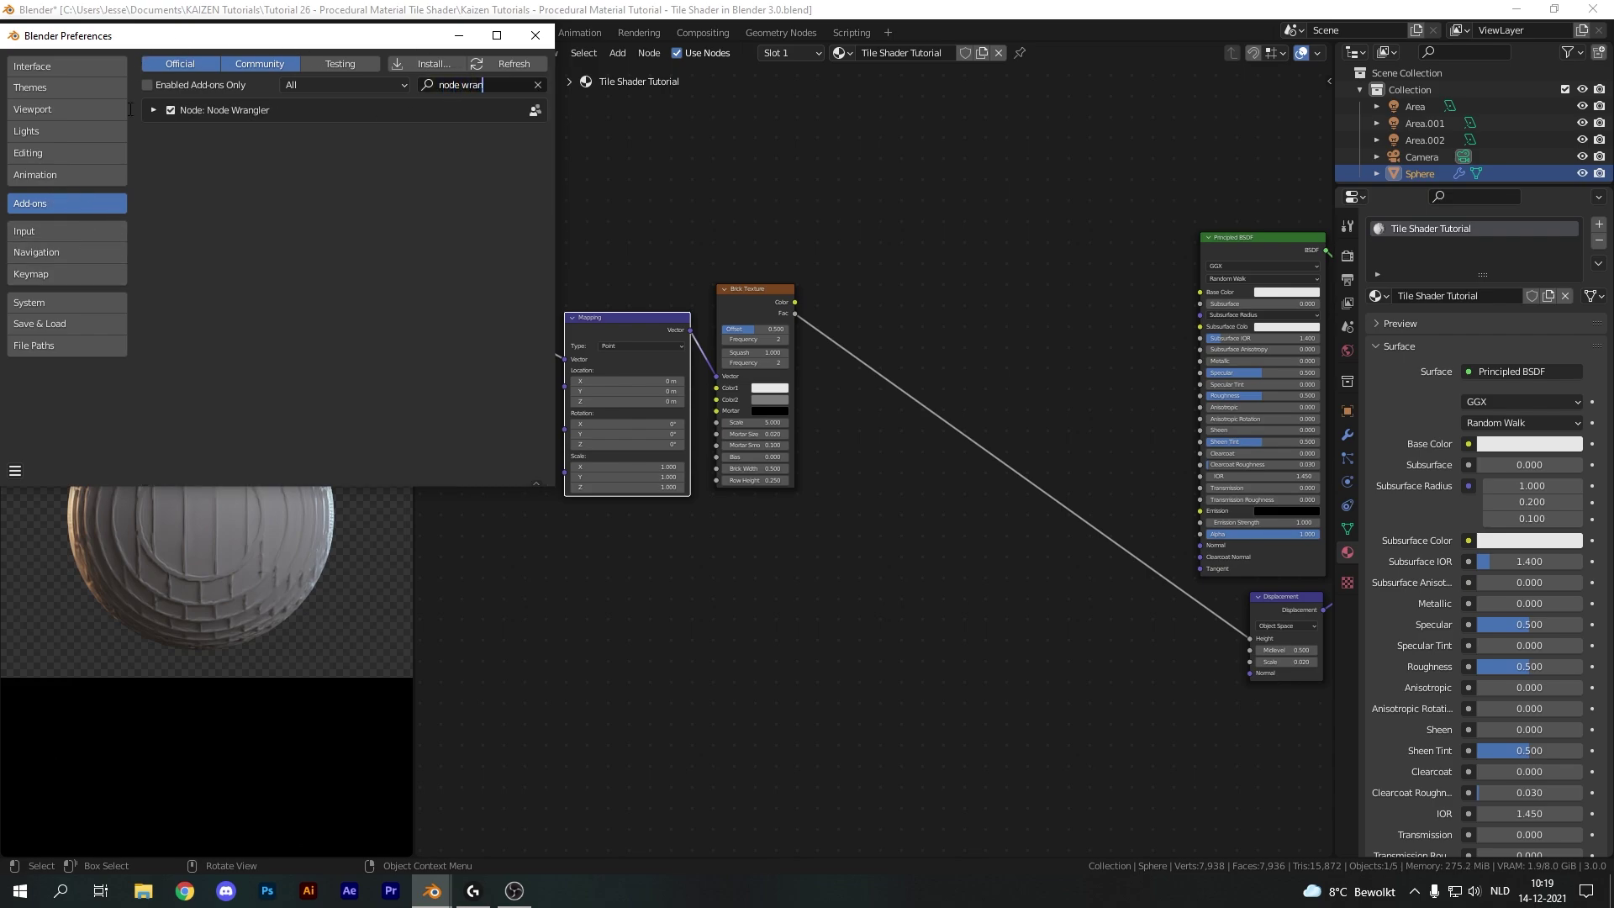
{"action": "left_click", "coordinate": [547, 37]}
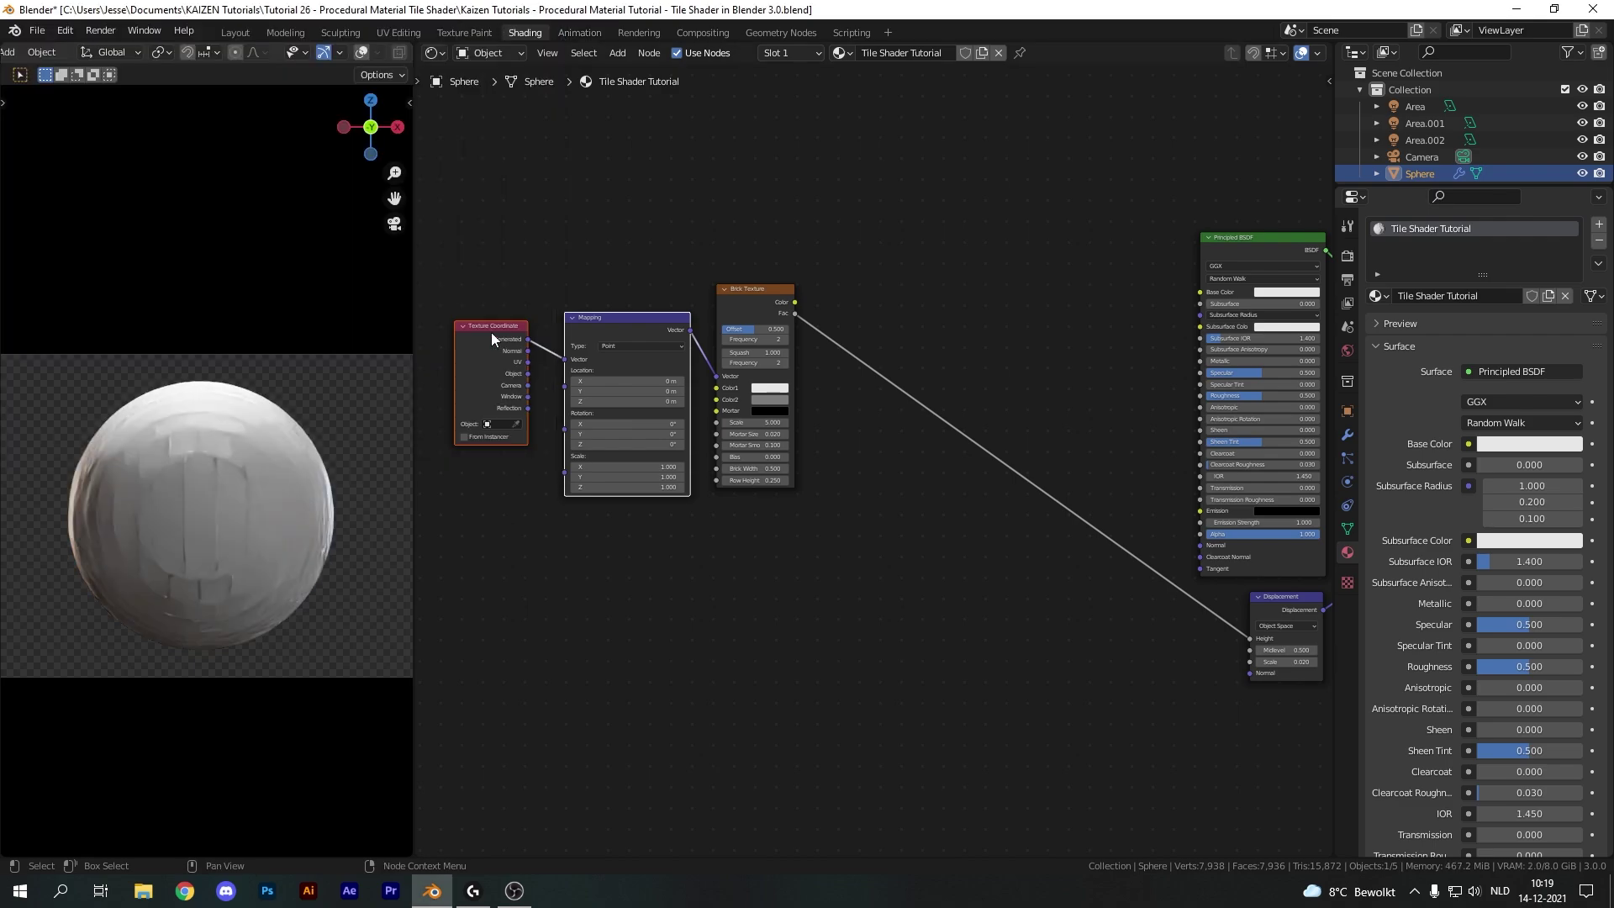
- Connect the Texture Coordinate node's UV output to the Mapping node's Vector input and collapse the Mapping node
{"action": "left_click_drag", "start_coordinate": [528, 362], "coordinate": [566, 360]}
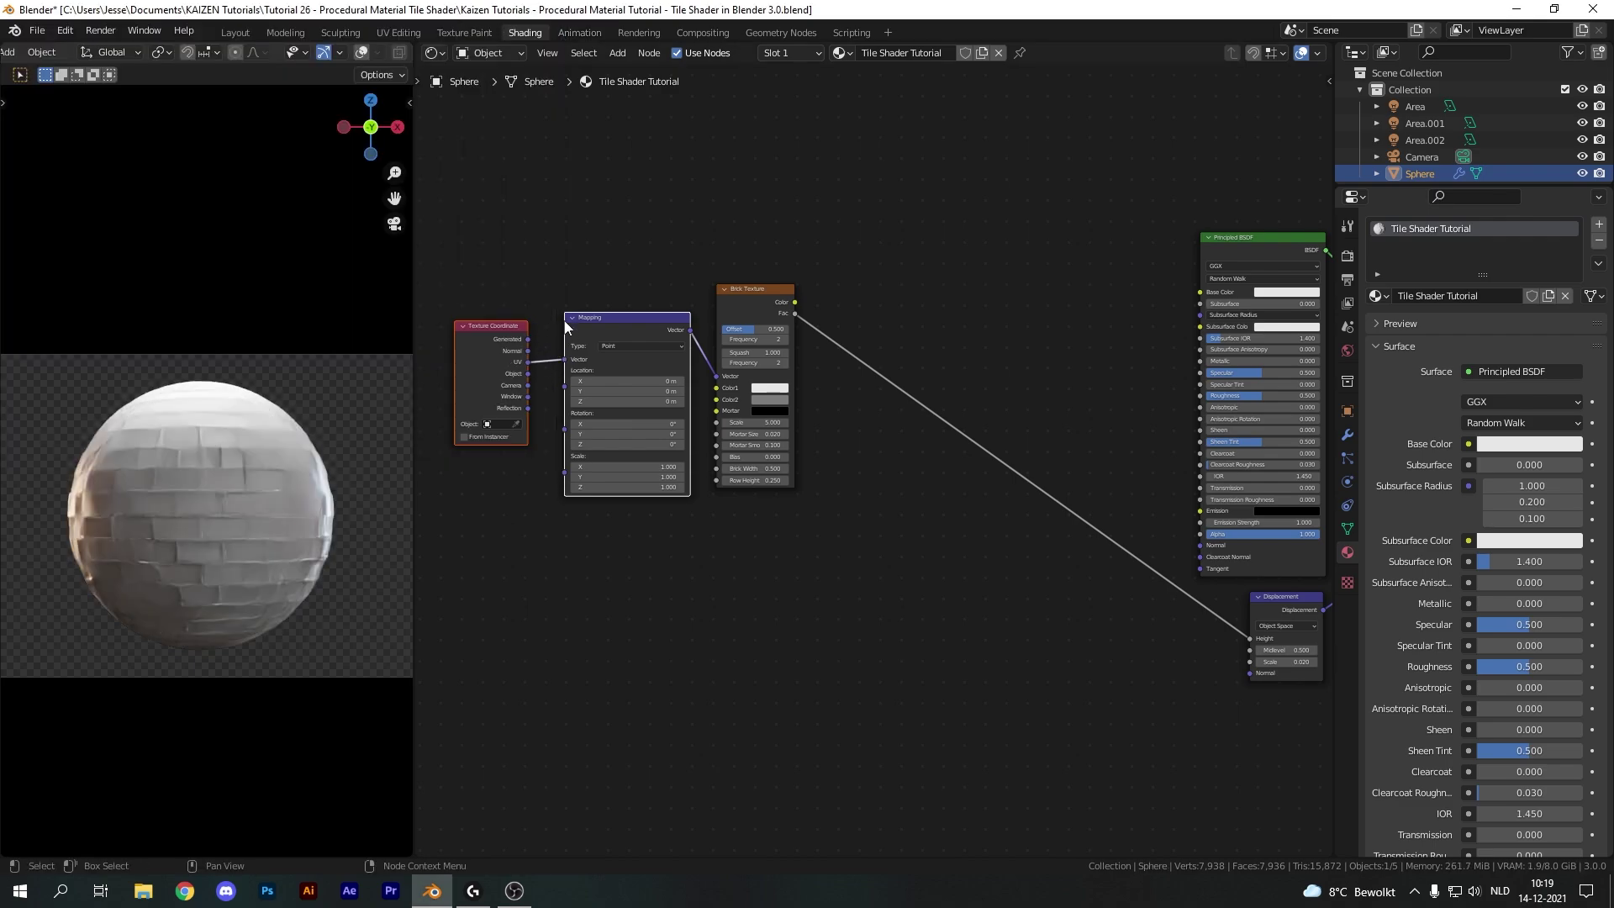
{"action": "left_click", "coordinate": [572, 317]}
- Set the Brick Texture's Color1 to a light turquoise with hue 0.509 and saturation 0.763, and Color2 to a darker shade of it
{"action": "scroll", "coordinate": [789, 391], "scroll_direction": "up", "scroll_amount": 3}
{"action": "left_click", "coordinate": [787, 388]}
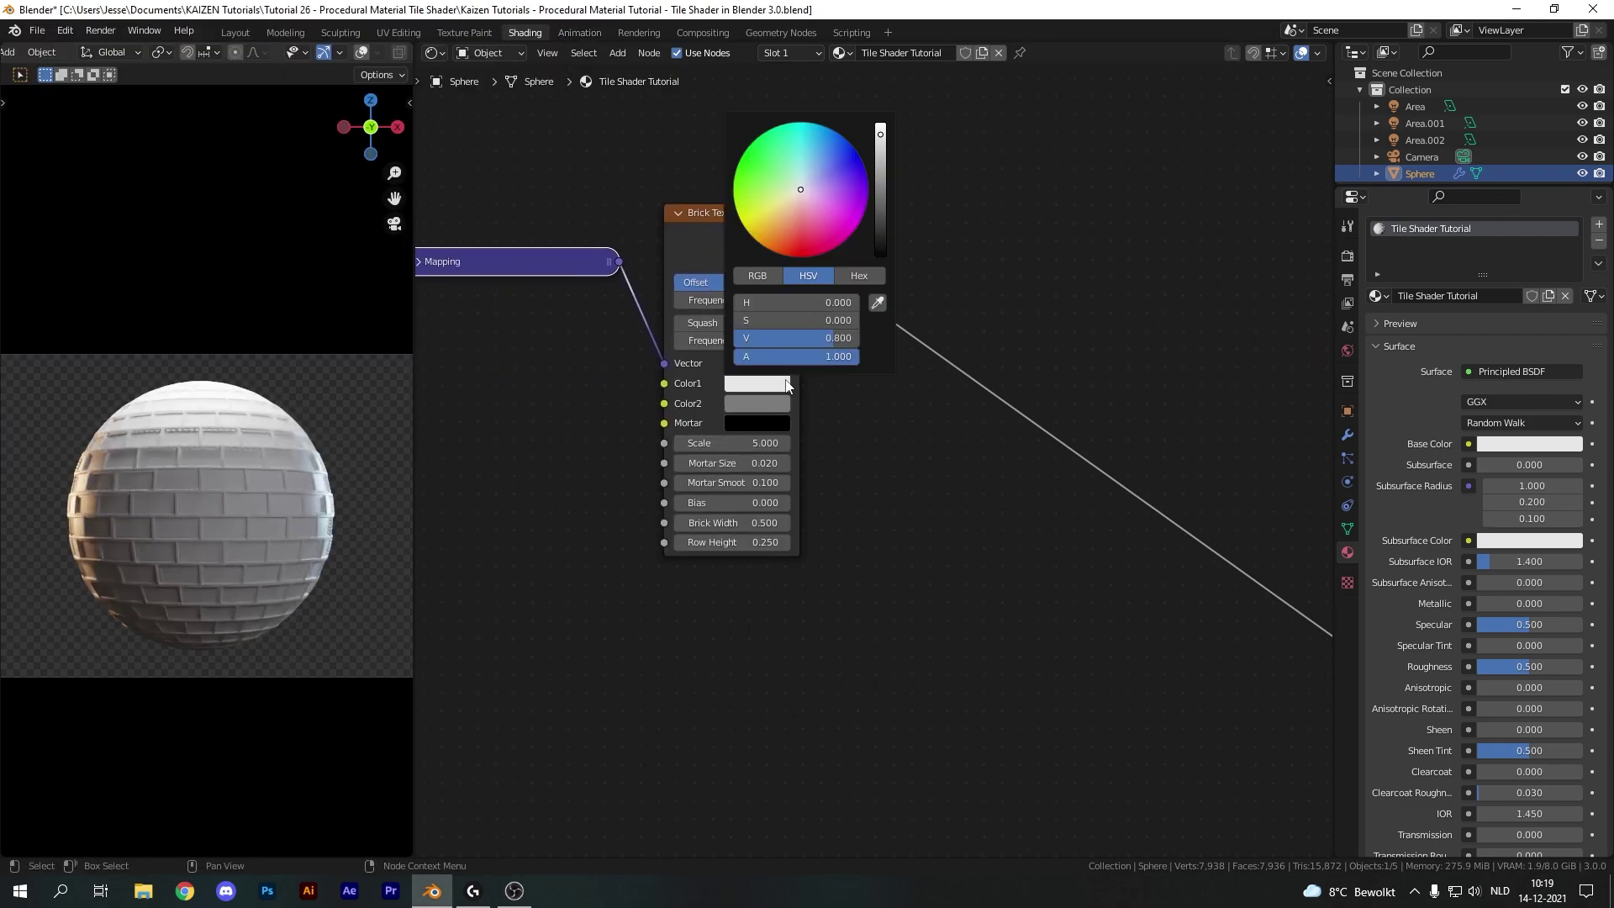
{"action": "left_click", "coordinate": [803, 158]}
{"action": "left_click", "coordinate": [772, 401]}
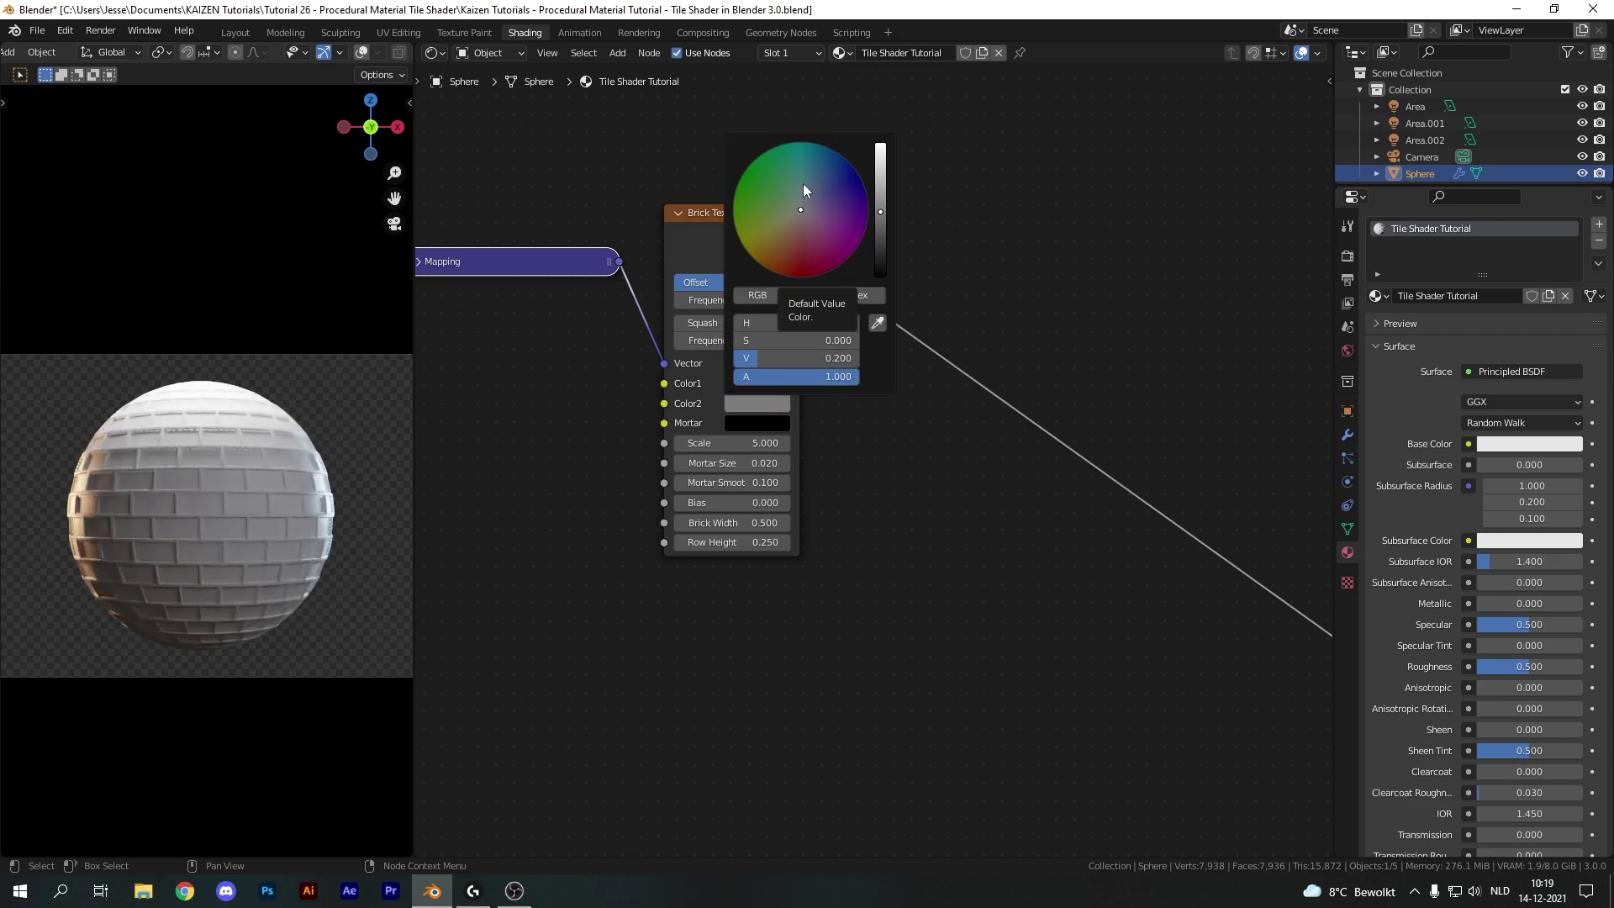
{"action": "key", "text": "ctrl+c"}
{"action": "key", "text": "ctrl+v"}
{"action": "left_click", "coordinate": [761, 407]}
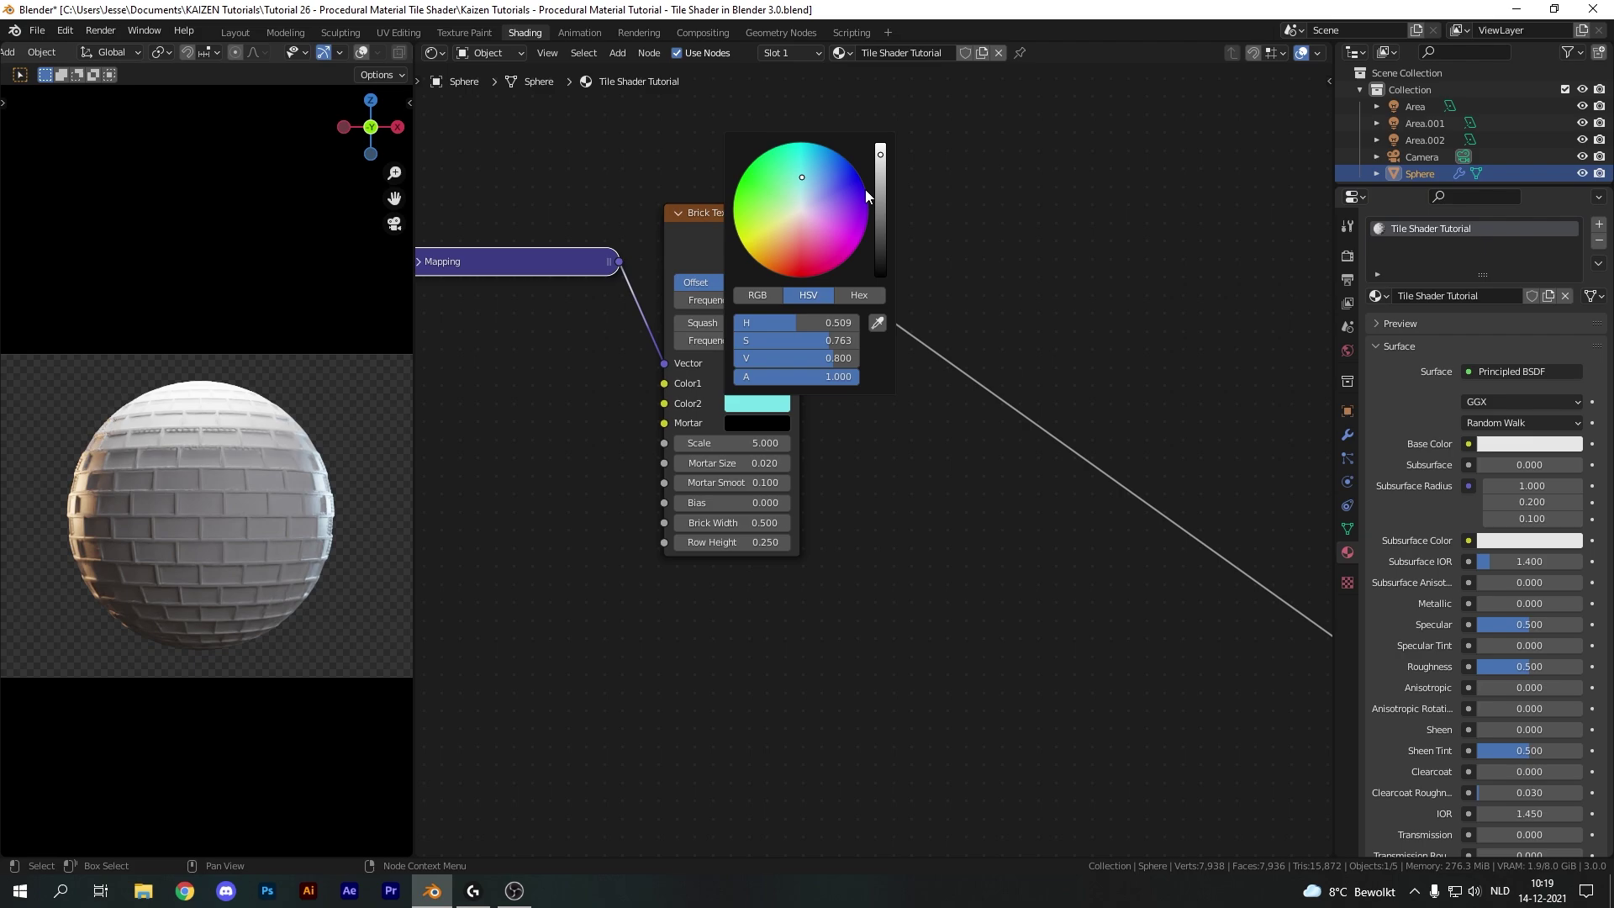
{"action": "left_click_drag", "start_coordinate": [865, 189], "coordinate": [918, 274]}
- Connect the Brick Texture's Color output to the Principled BSDF's Base Color
{"action": "scroll", "coordinate": [941, 518], "scroll_direction": "down", "scroll_amount": 3}
{"action": "middle_click_drag", "start_coordinate": [1007, 454], "coordinate": [786, 463]}
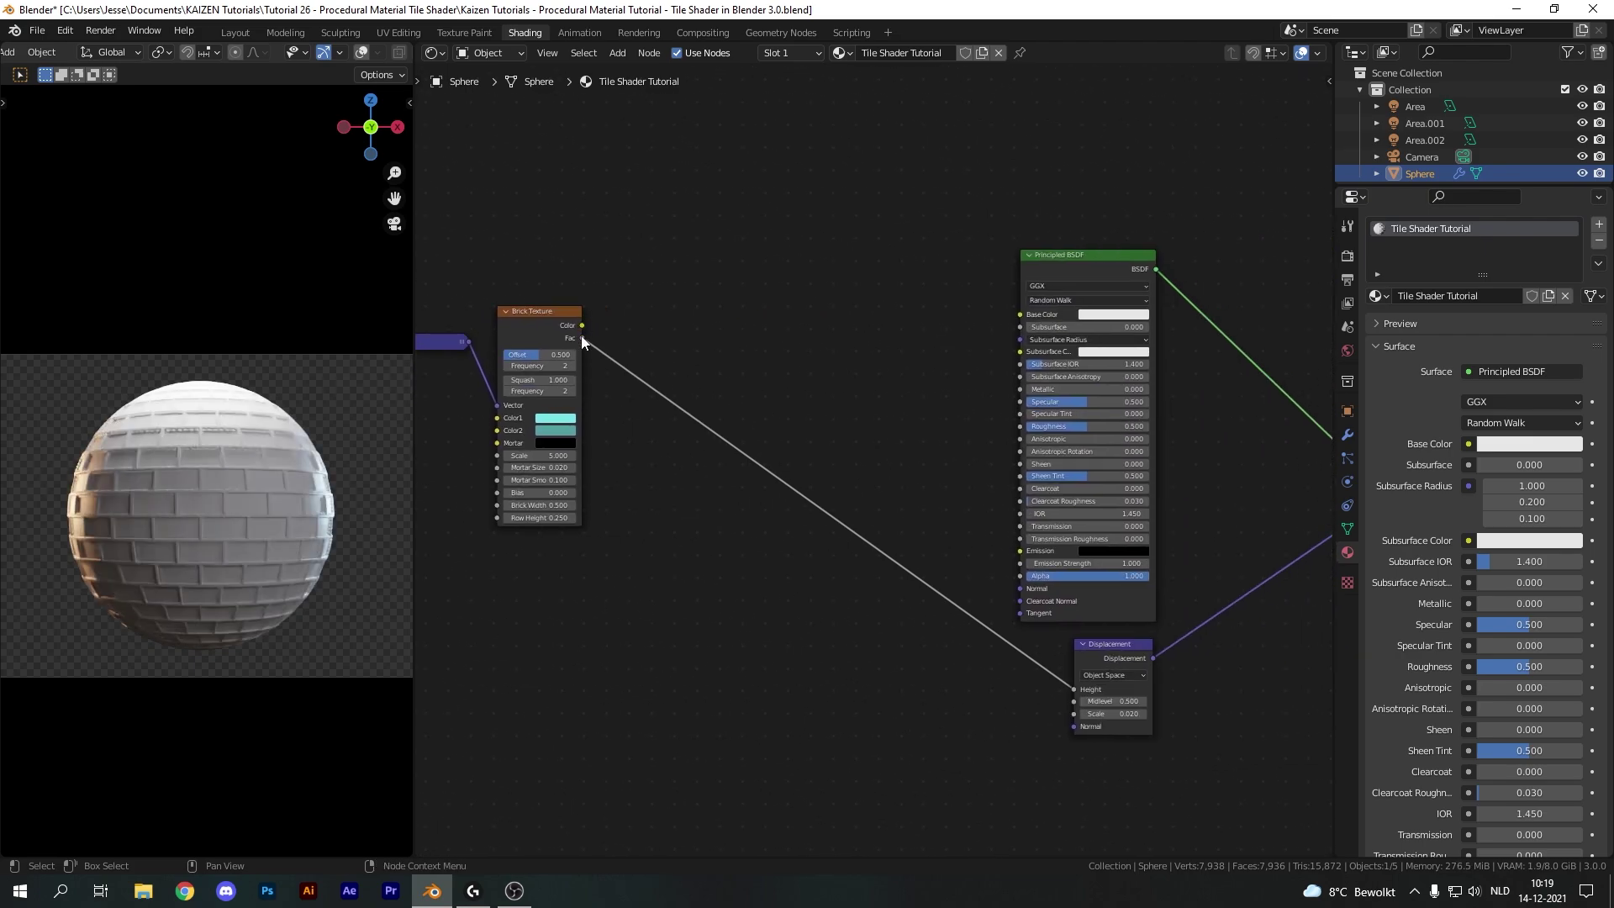
{"action": "left_click_drag", "start_coordinate": [582, 326], "coordinate": [1020, 315]}
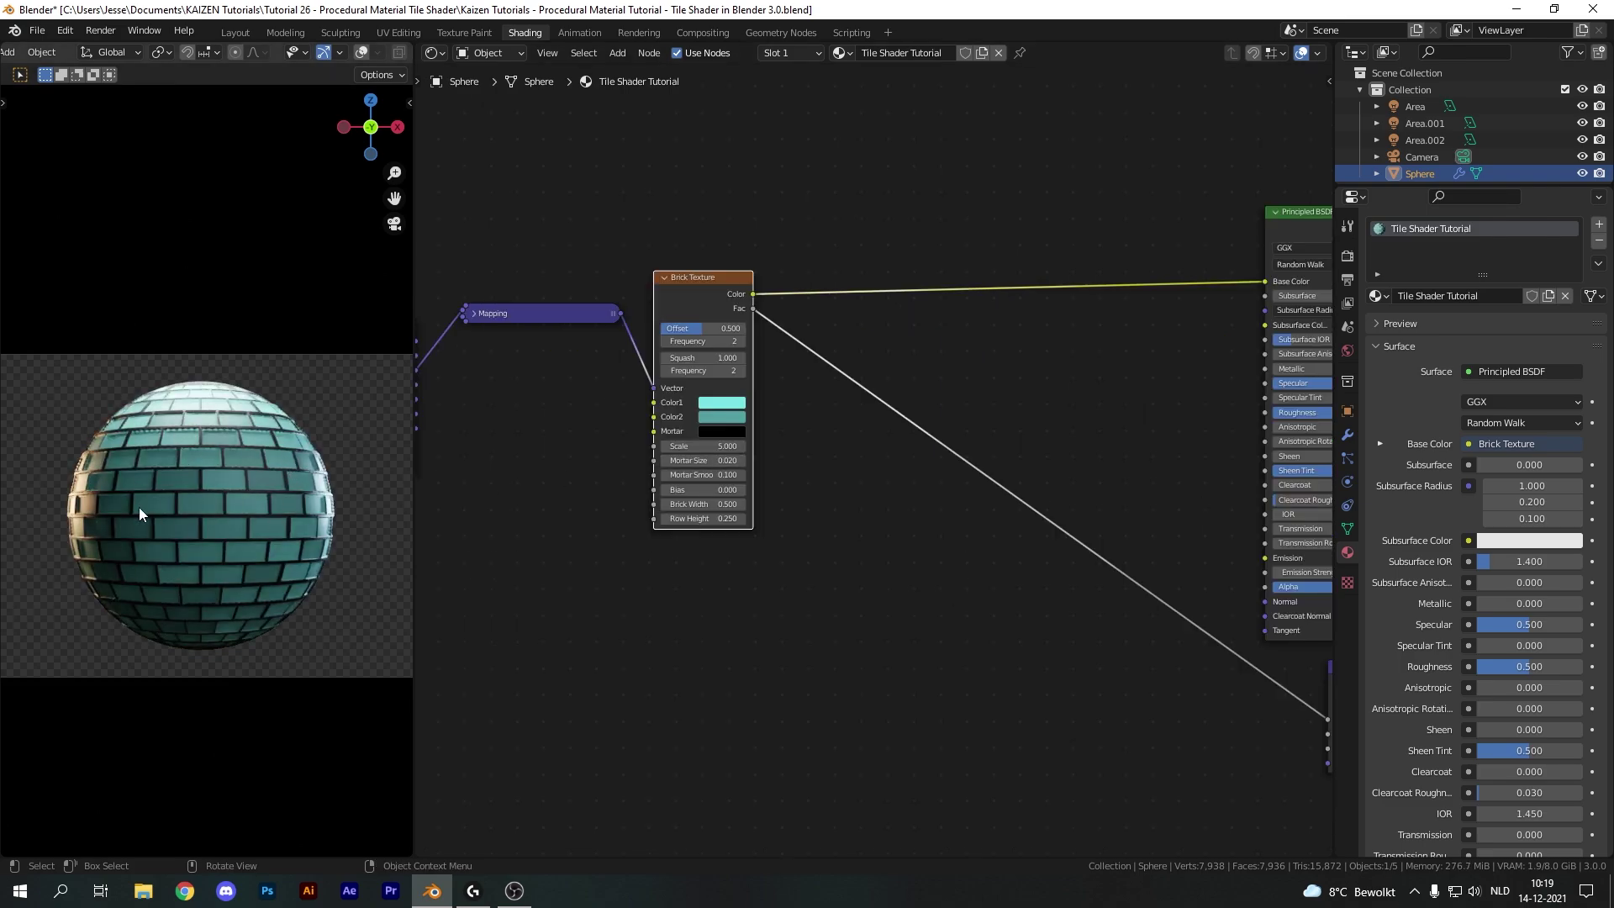
{"action": "scroll", "coordinate": [135, 508], "scroll_direction": "up", "scroll_amount": 2}
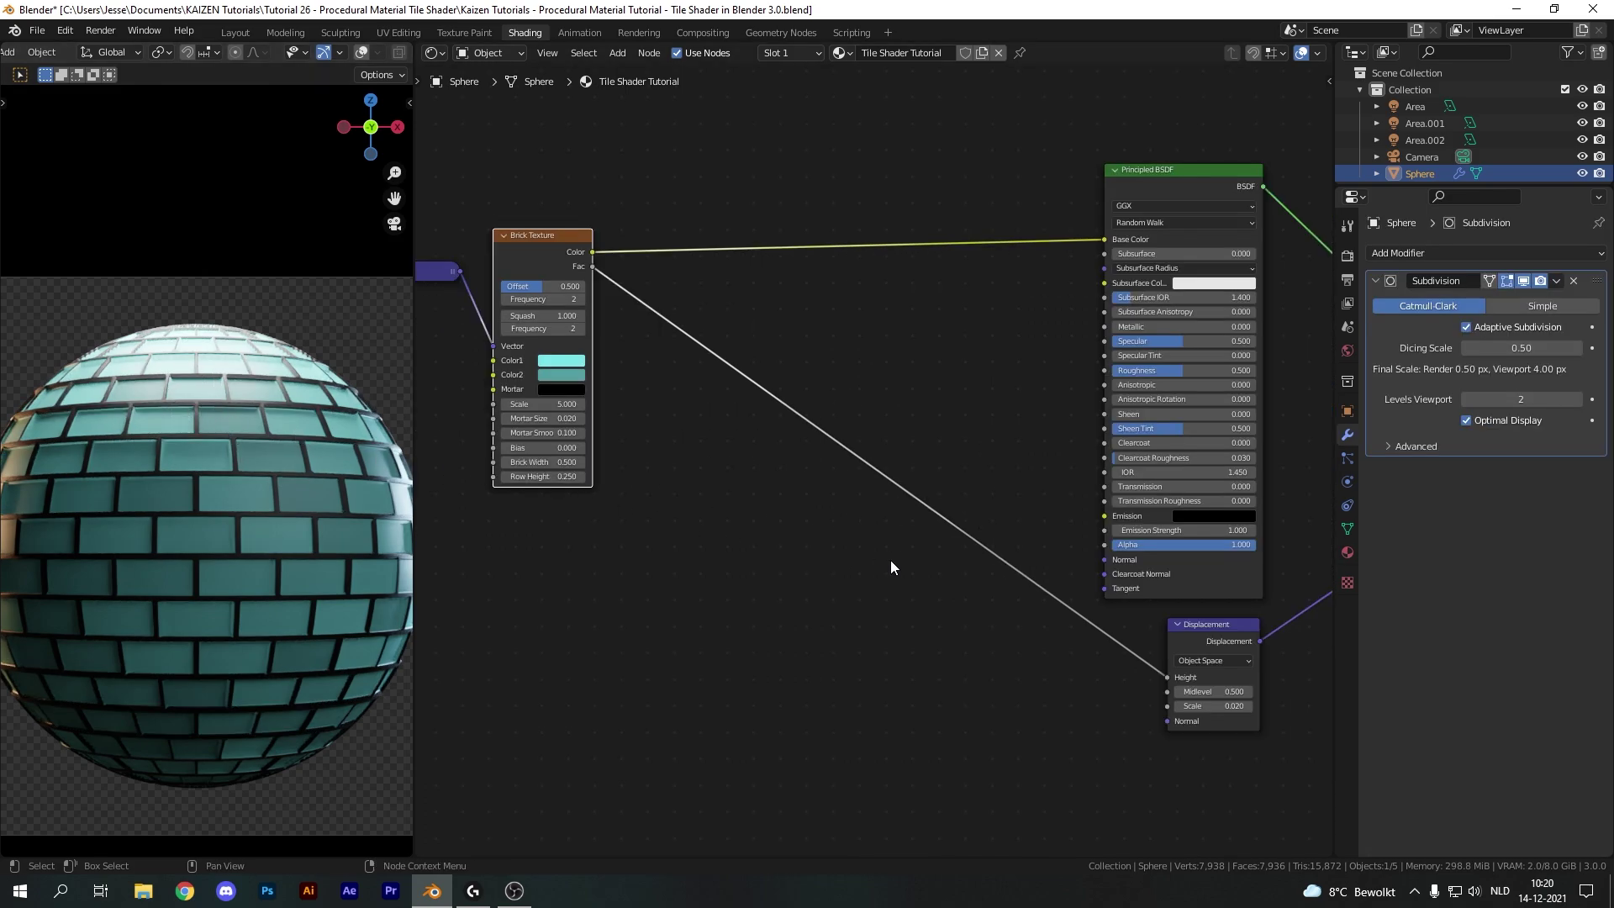
- Insert an Invert node on the link between the Brick Texture's Fac output and the Displacement node's Height
{"action": "key", "text": "shift+a"}
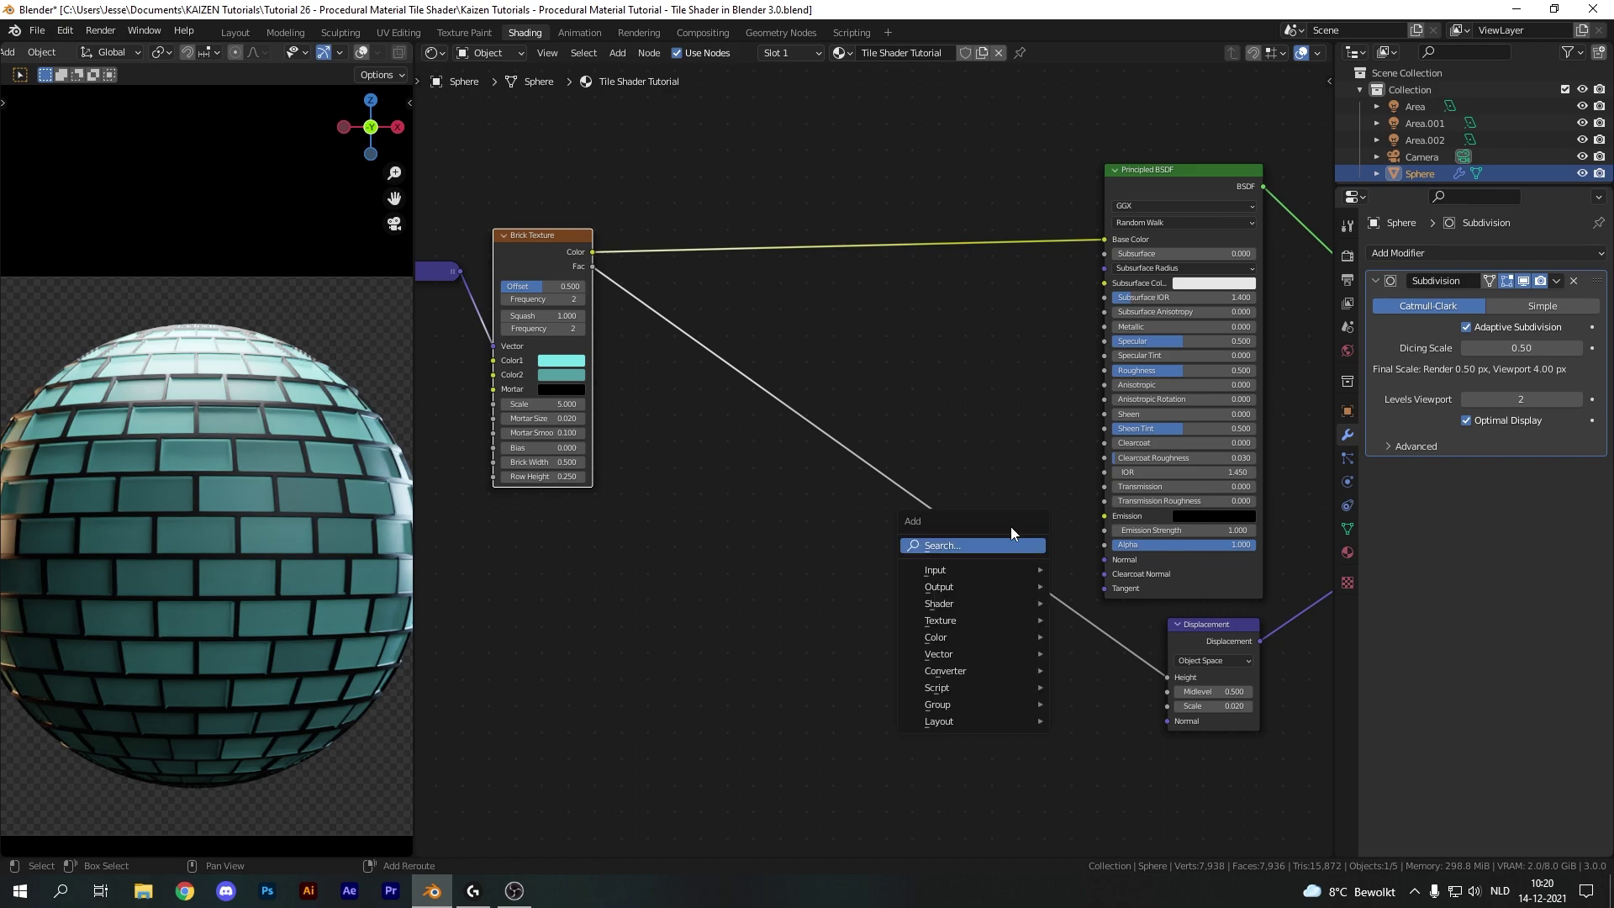
{"action": "left_click", "coordinate": [987, 543]}
{"action": "type", "text": "inver"}
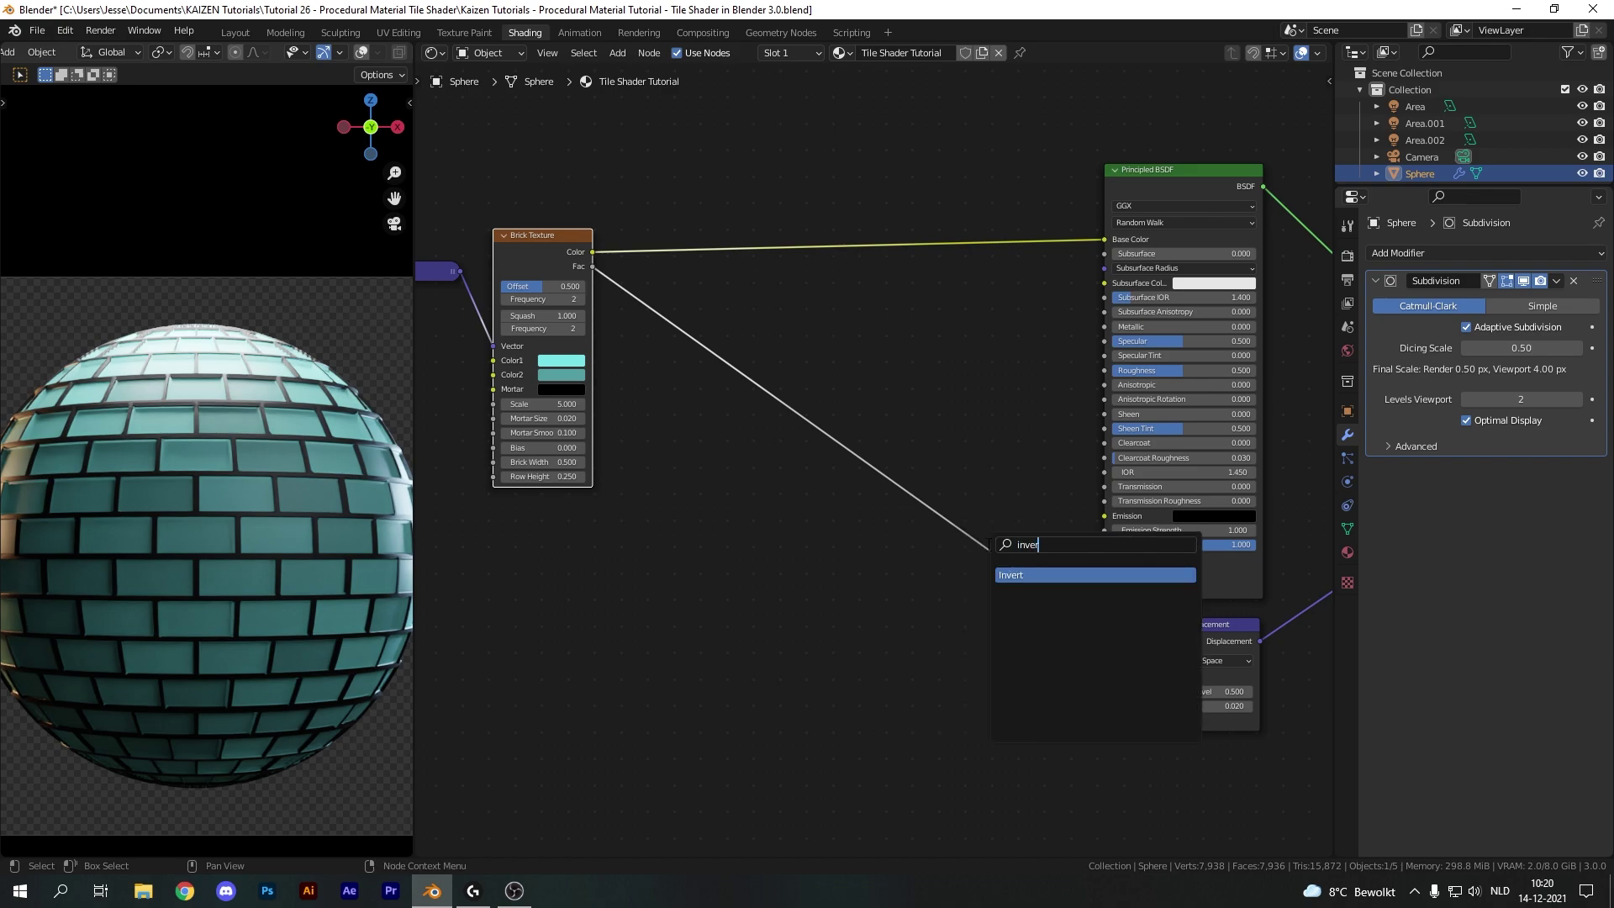
{"action": "key", "text": "Return"}
{"action": "left_click_drag", "start_coordinate": [989, 547], "coordinate": [1030, 646]}
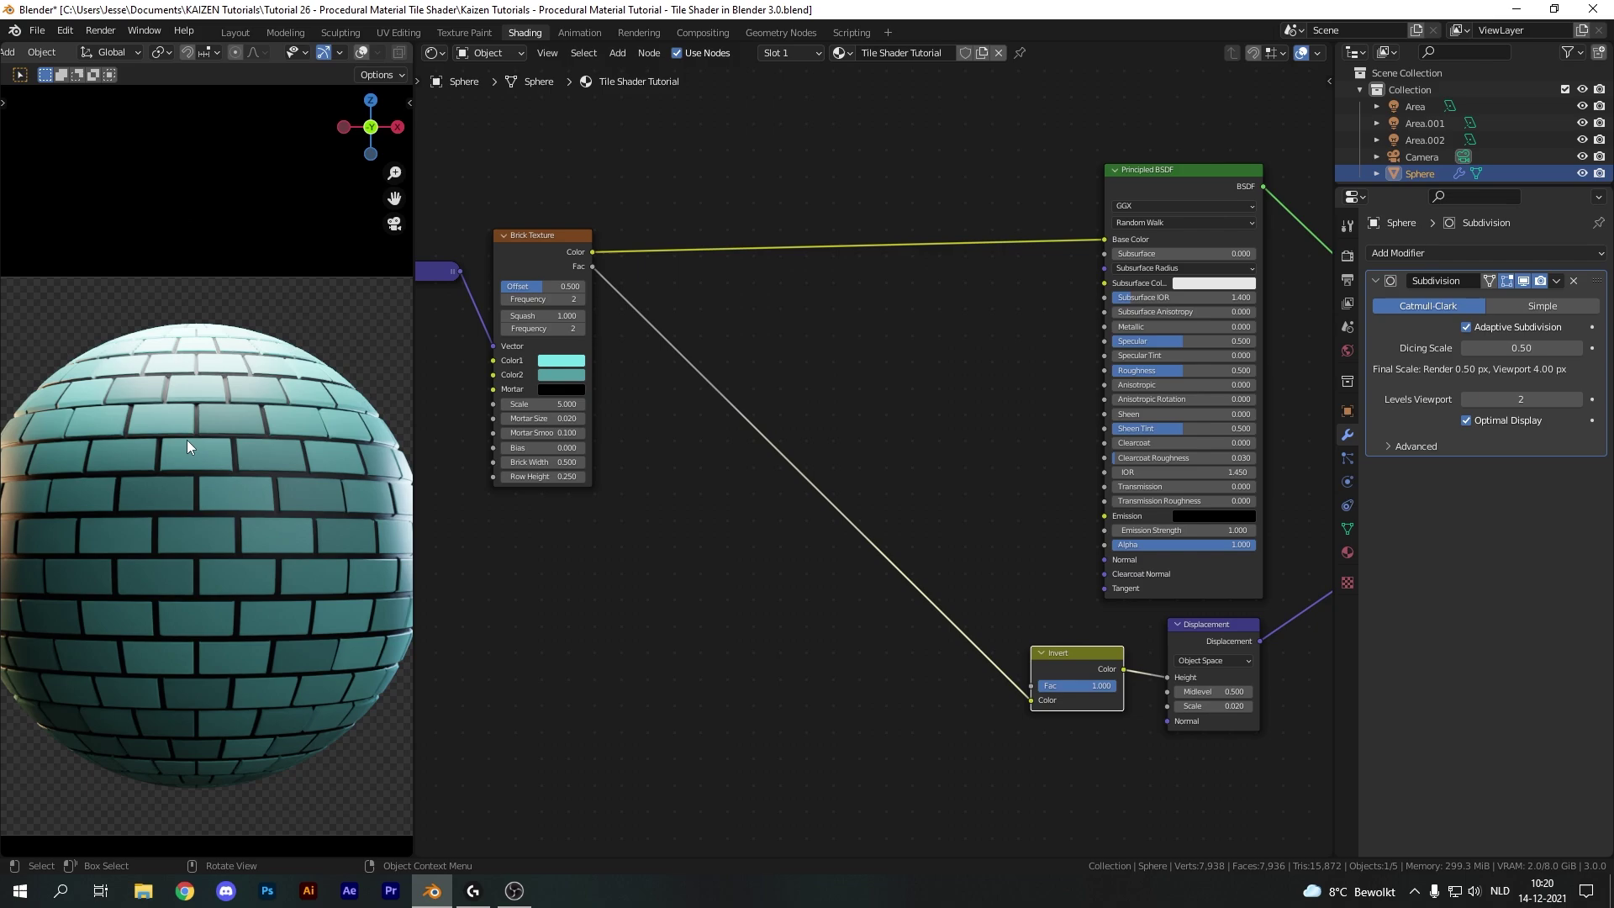
- Compare the Brick Texture's Mortar Smooth at 1 and 0 on the sphere, and leave it at 1
{"action": "middle_click_drag", "start_coordinate": [534, 437], "coordinate": [647, 494]}
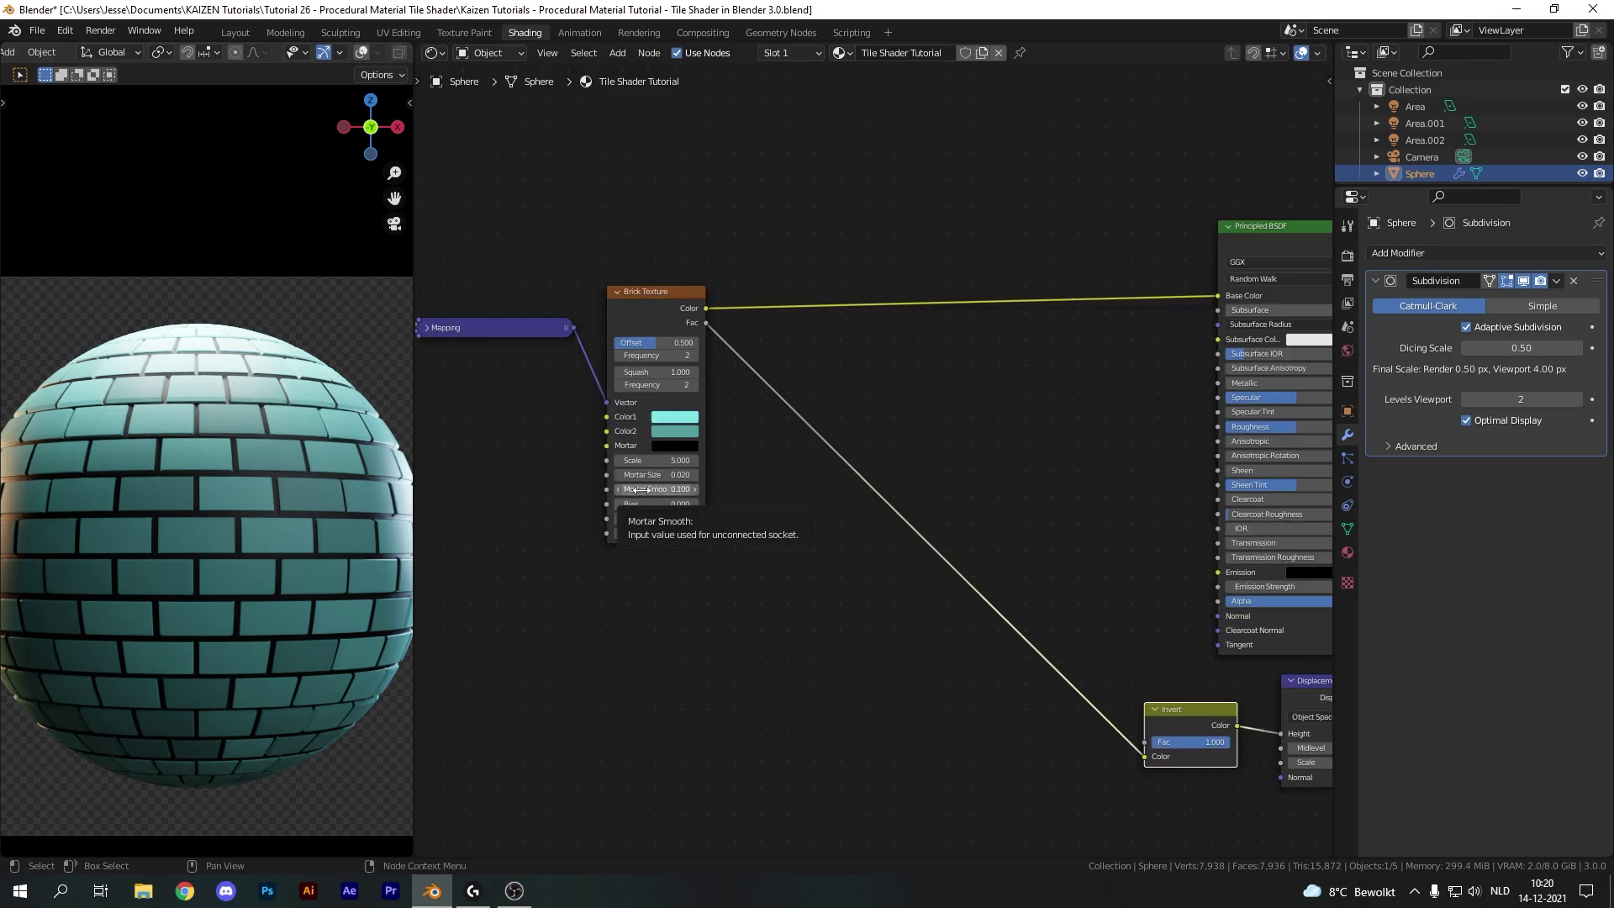
{"action": "left_click_drag", "start_coordinate": [642, 489], "coordinate": [698, 490]}
{"action": "scroll", "coordinate": [230, 419], "scroll_direction": "up", "scroll_amount": 6}
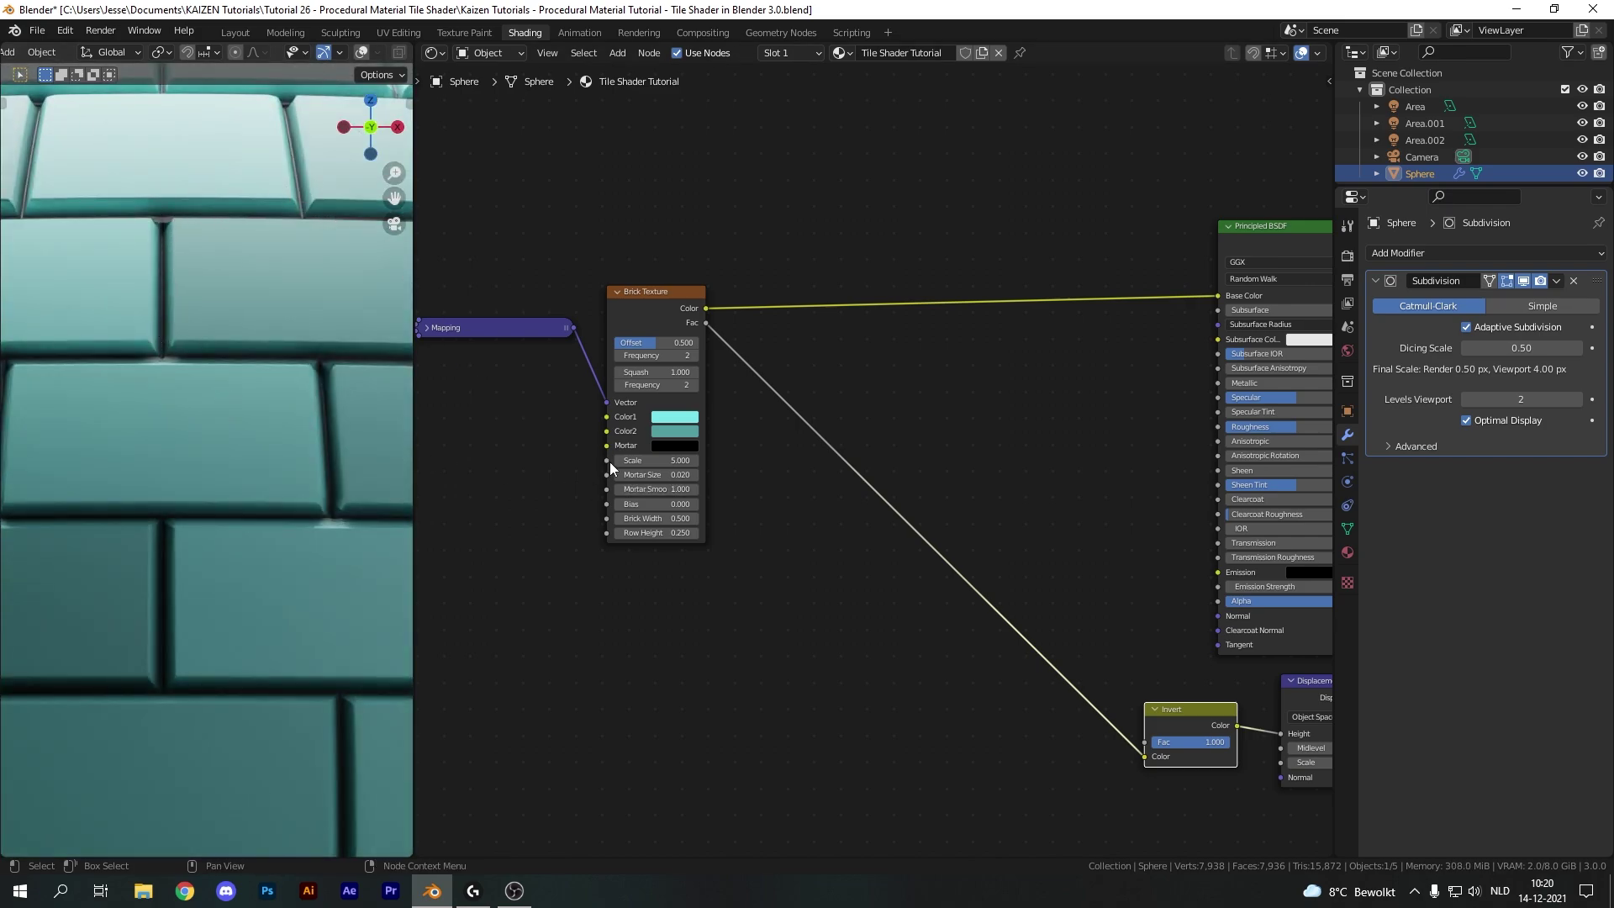
{"action": "left_click_drag", "start_coordinate": [664, 489], "coordinate": [614, 489]}
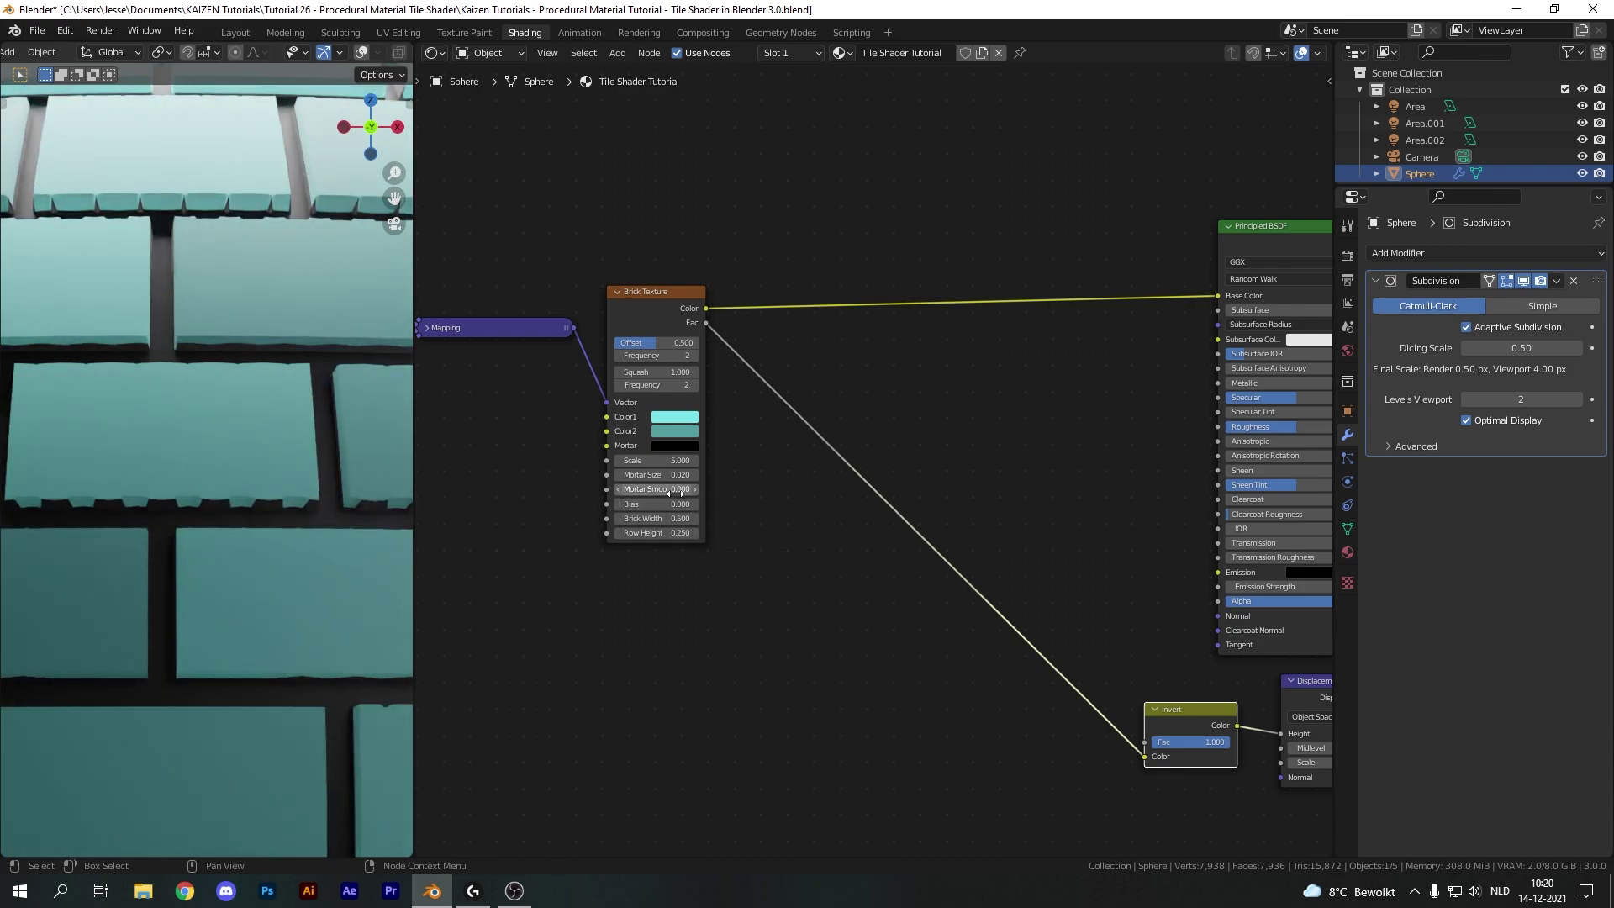
{"action": "left_click_drag", "start_coordinate": [664, 490], "coordinate": [715, 489]}
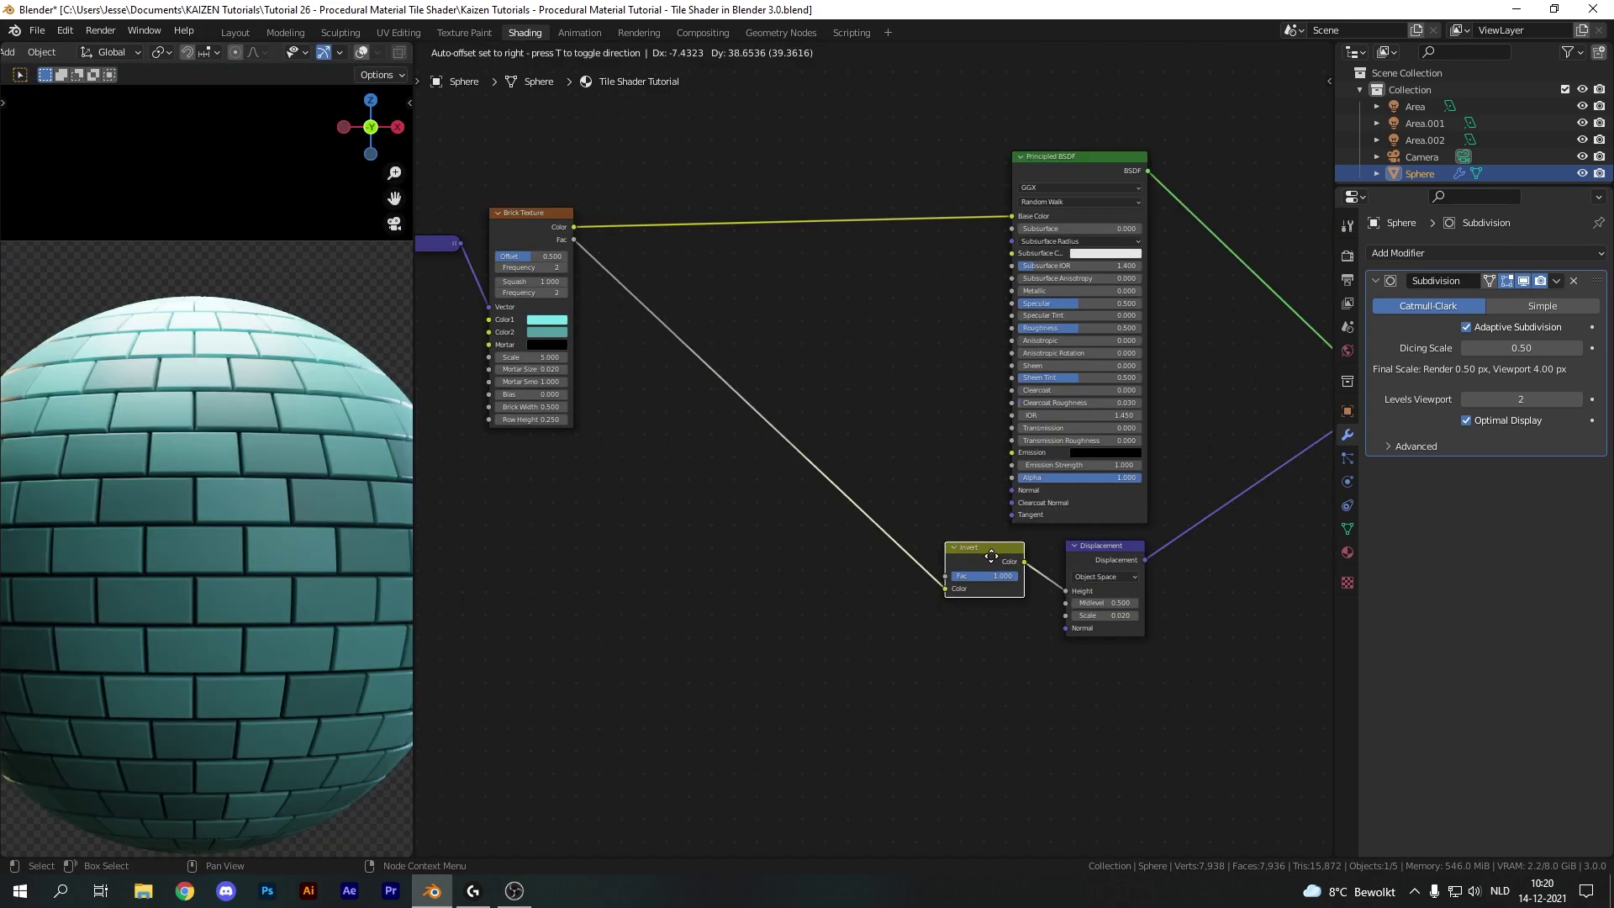
- Move the Invert node back to make room and insert a Mix node between it and the Displacement node
{"action": "left_click_drag", "start_coordinate": [991, 556], "coordinate": [854, 549]}
{"action": "key", "text": "shift+a"}
{"action": "type", "text": "m"}
{"action": "left_click", "coordinate": [906, 580]}
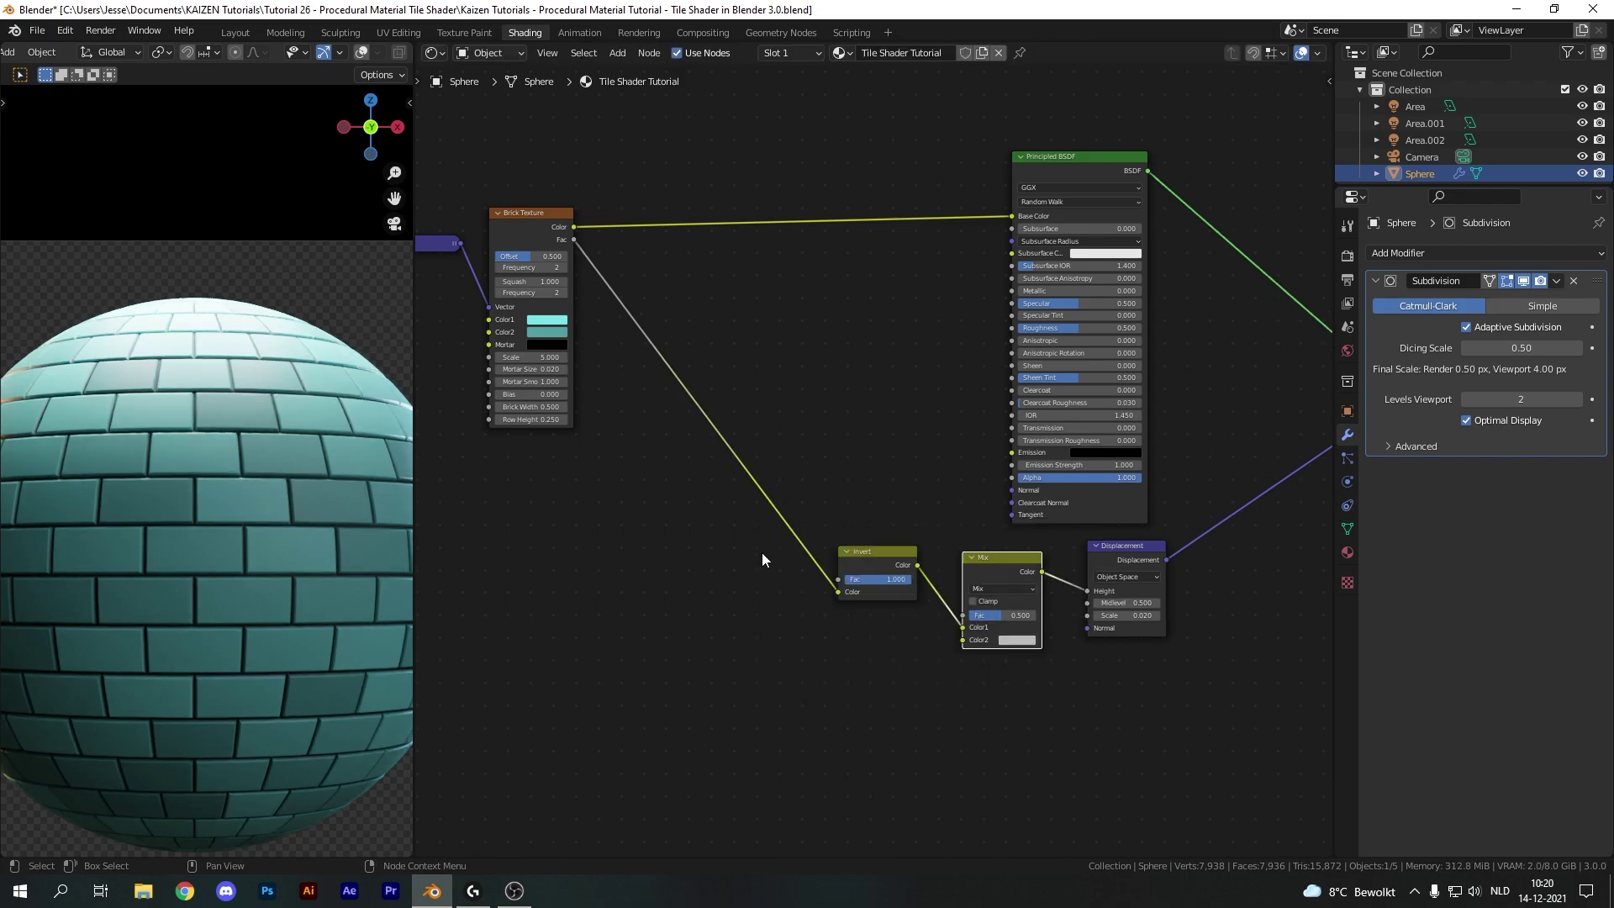
- Preview the Brick Texture's Color output directly on the sphere
{"action": "middle_click_drag", "start_coordinate": [901, 496], "coordinate": [940, 537]}
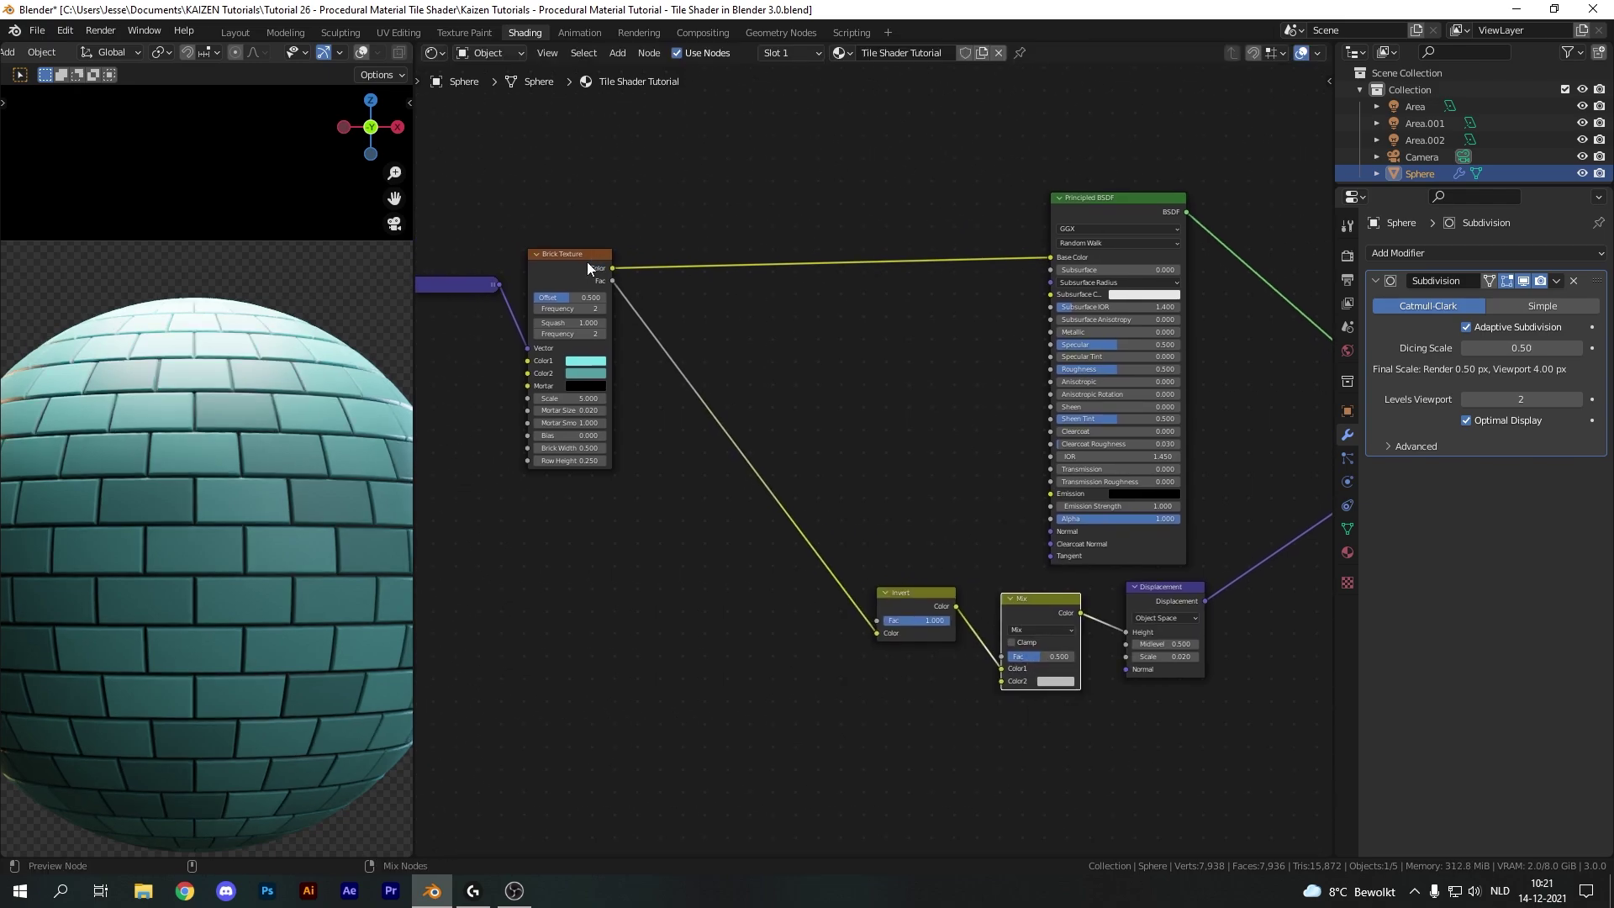
{"action": "left_click", "coordinate": [603, 259], "text": "ctrl+shift"}
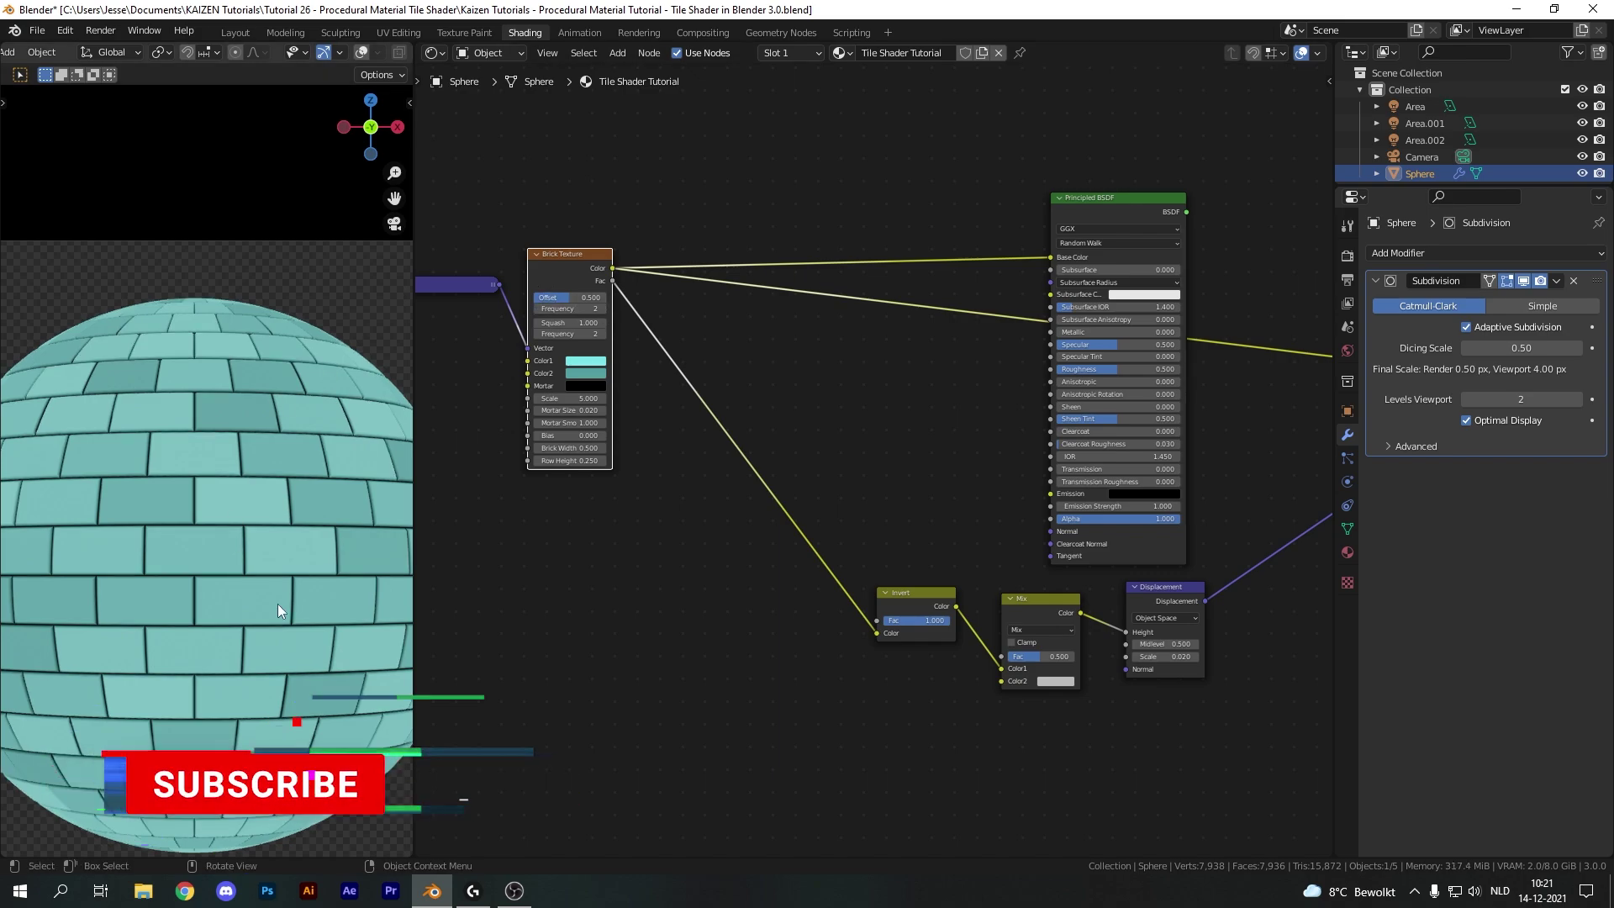
{"action": "middle_click_drag", "start_coordinate": [757, 336], "coordinate": [839, 372]}
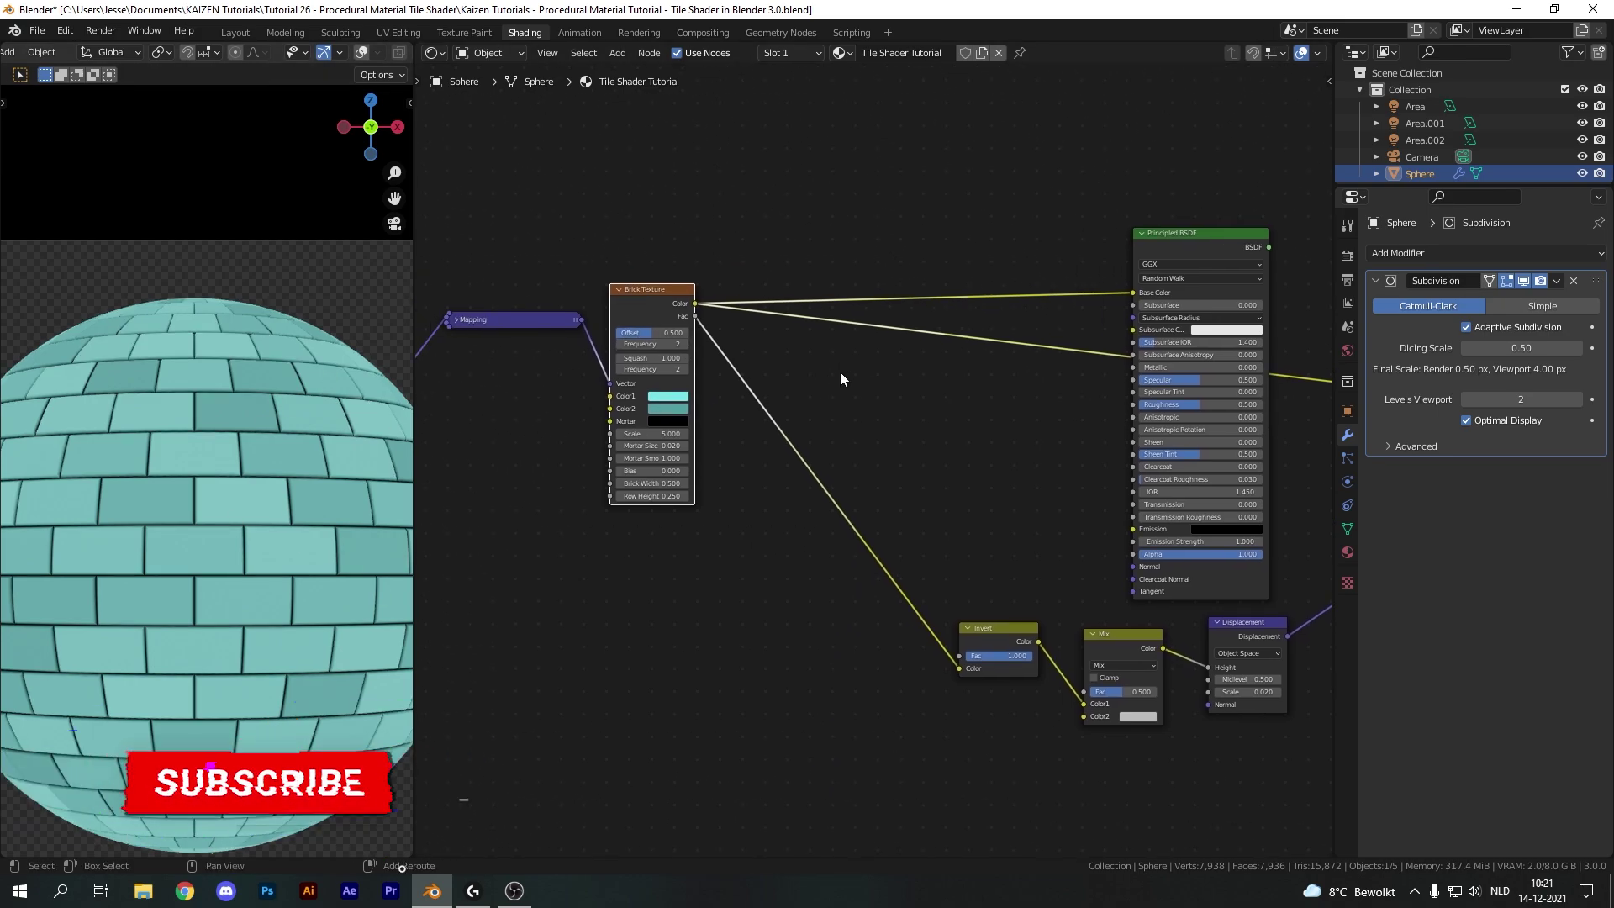
{"action": "scroll", "coordinate": [264, 594], "scroll_direction": "down", "scroll_amount": 4}
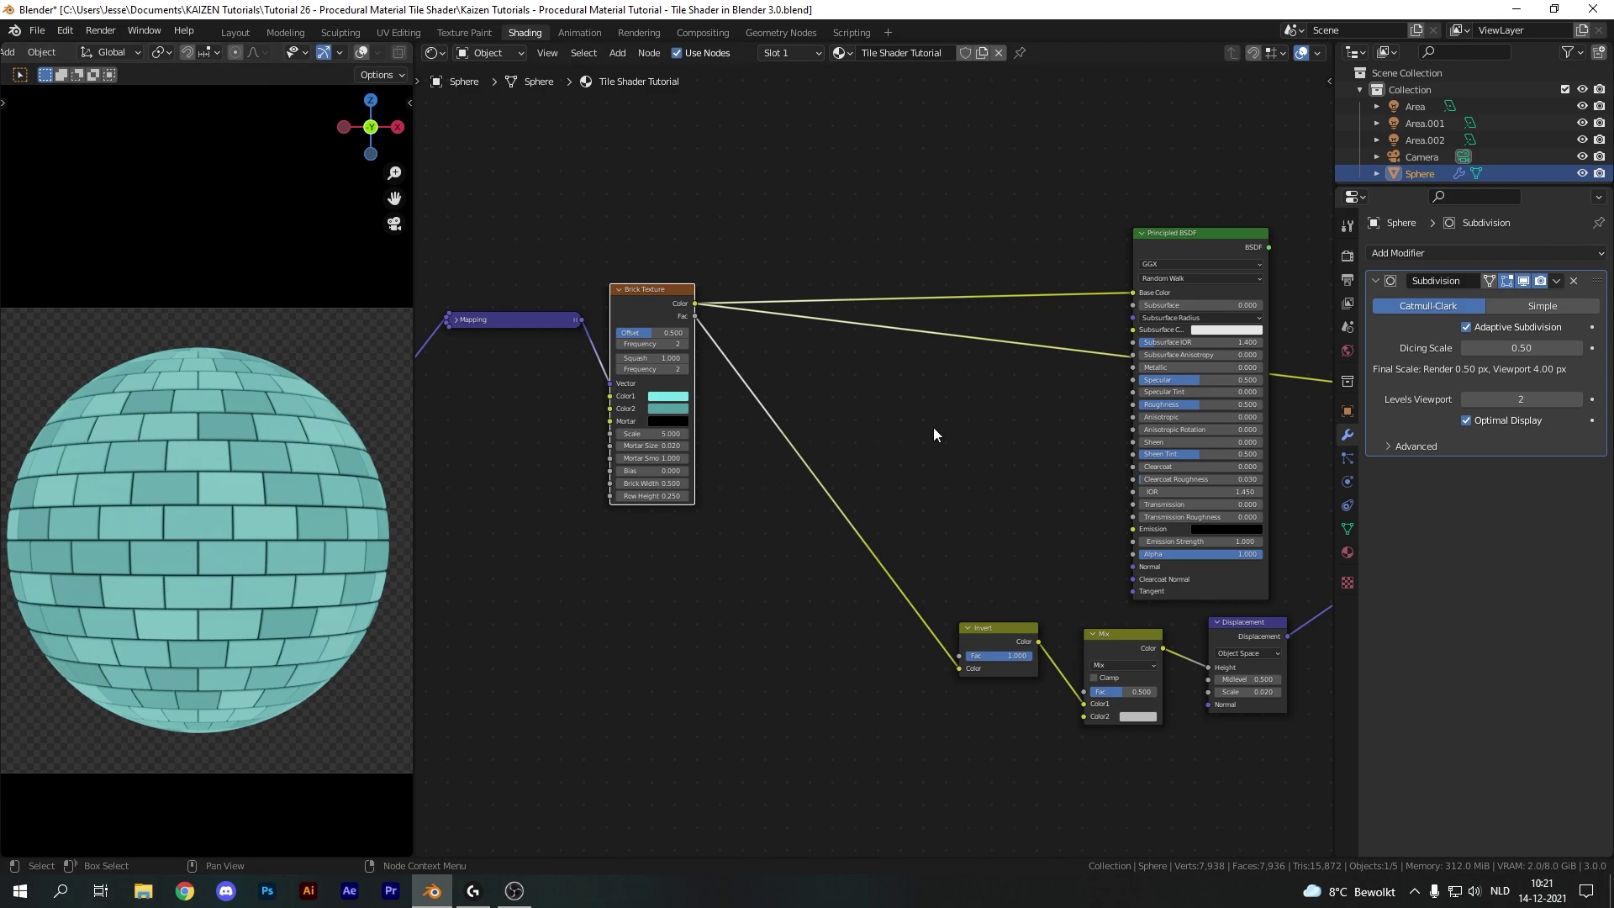
- Restore the Principled BSDF as the previewed shader and connect the Brick Texture's Color output to the displacement Mix node's Color2
{"action": "middle_click_drag", "start_coordinate": [934, 434], "coordinate": [871, 434]}
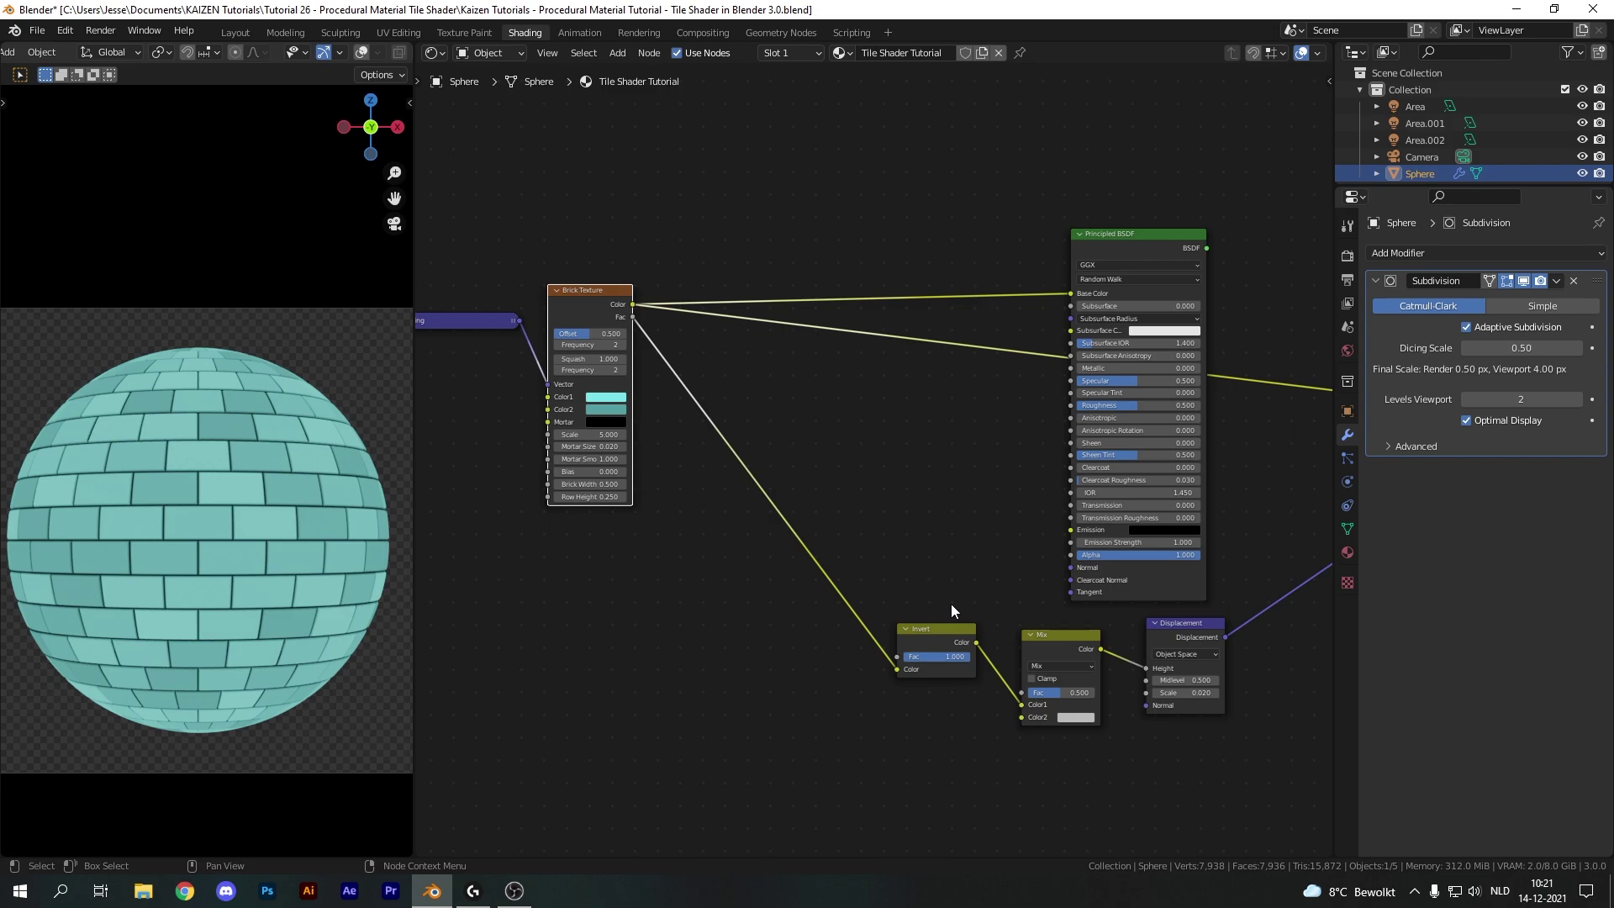
{"action": "left_click", "coordinate": [1183, 246], "text": "ctrl+shift"}
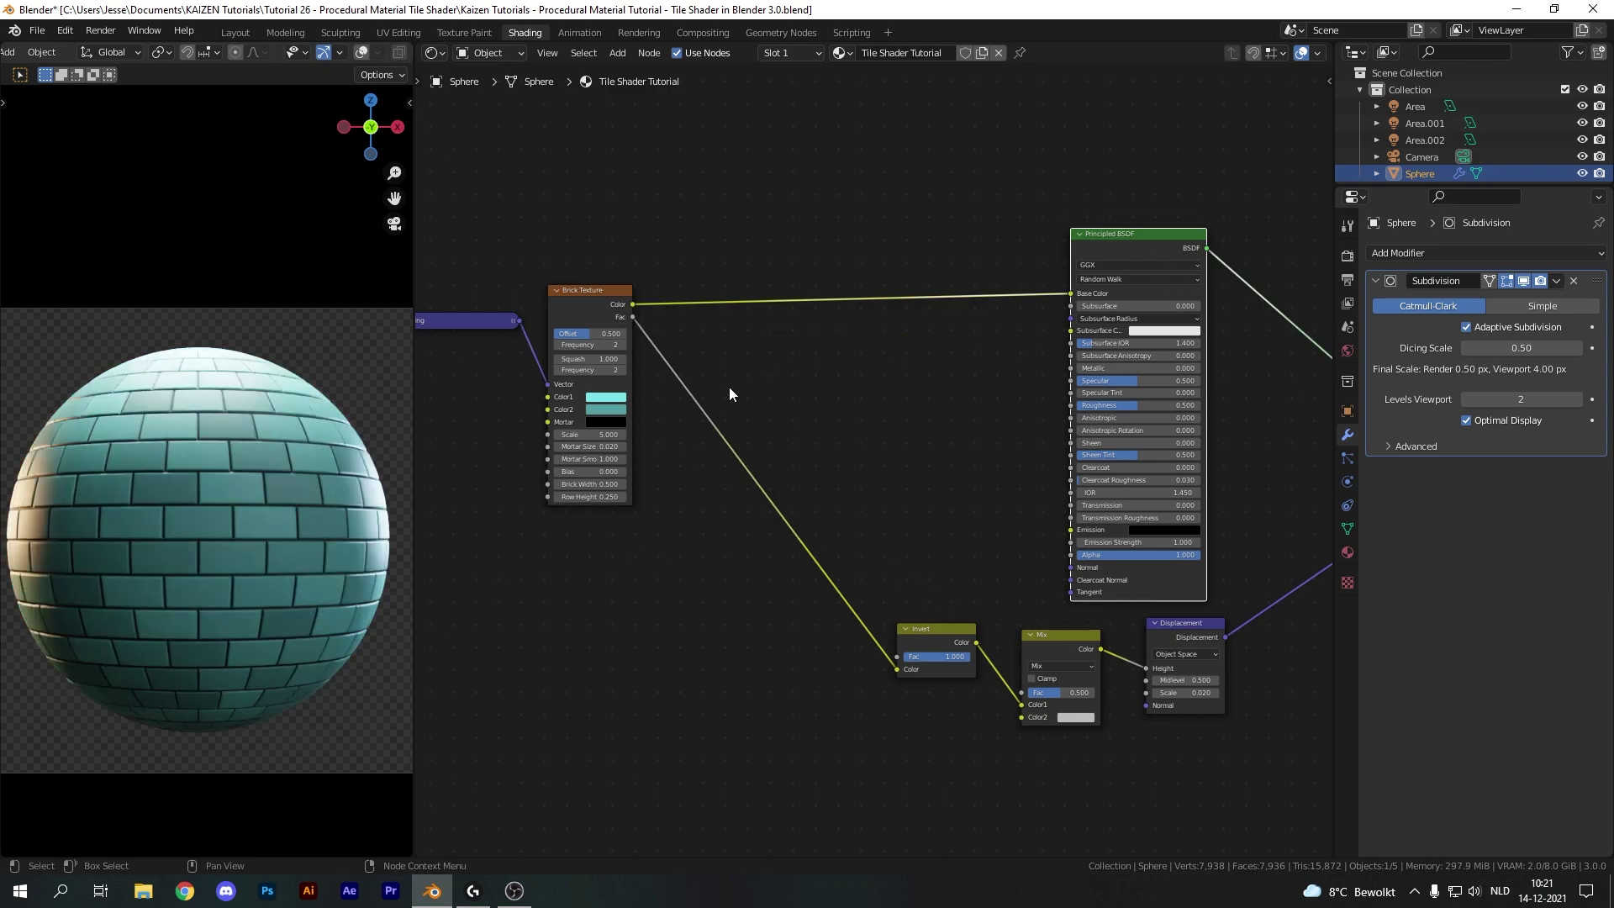
{"action": "left_click_drag", "start_coordinate": [632, 304], "coordinate": [725, 261]}
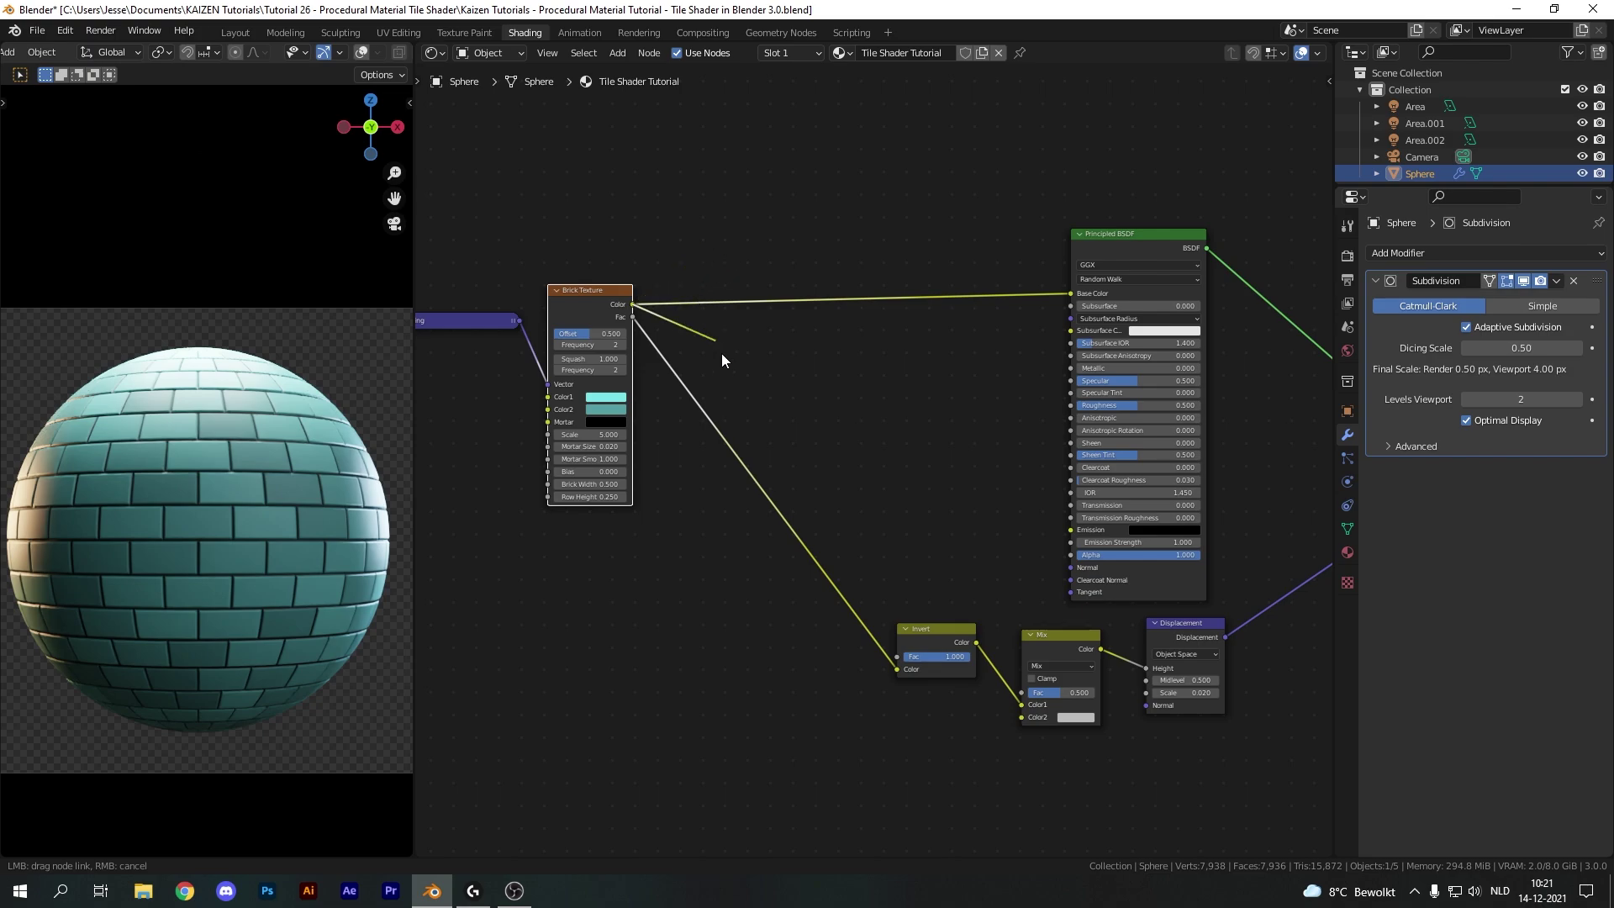
{"action": "left_click_drag", "start_coordinate": [721, 360], "coordinate": [1023, 718]}
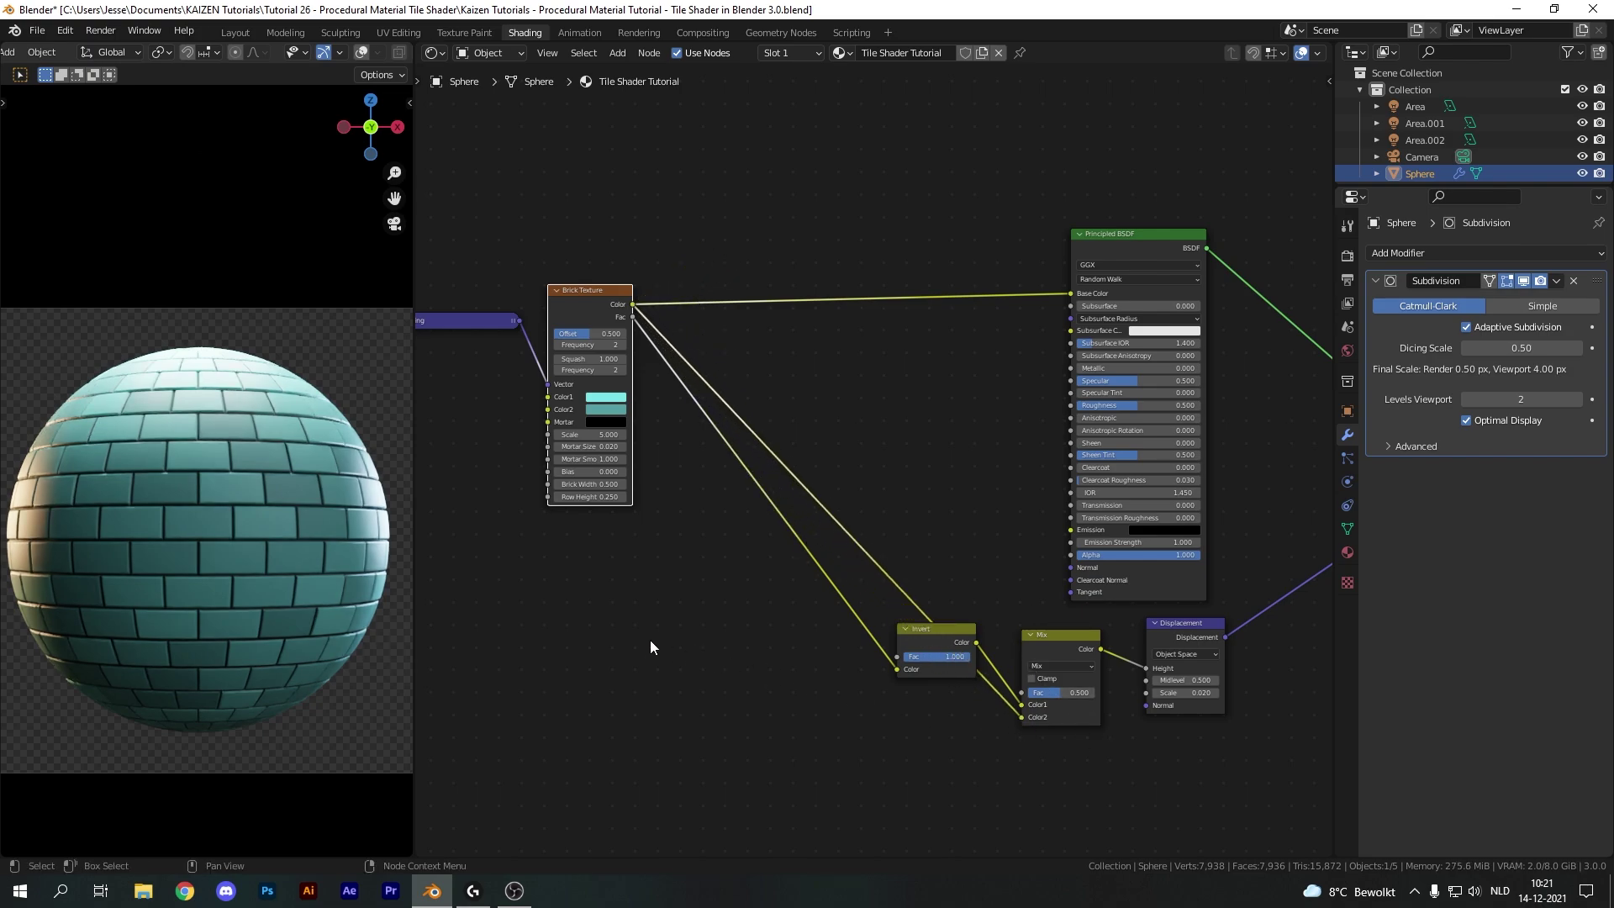
- Change the displacement Mix node's blend mode to Add and use a Displacement scale of 0.01
{"action": "scroll", "coordinate": [256, 523], "scroll_direction": "up", "scroll_amount": 3}
{"action": "left_click", "coordinate": [1061, 666]}
{"action": "left_click", "coordinate": [1057, 639]}
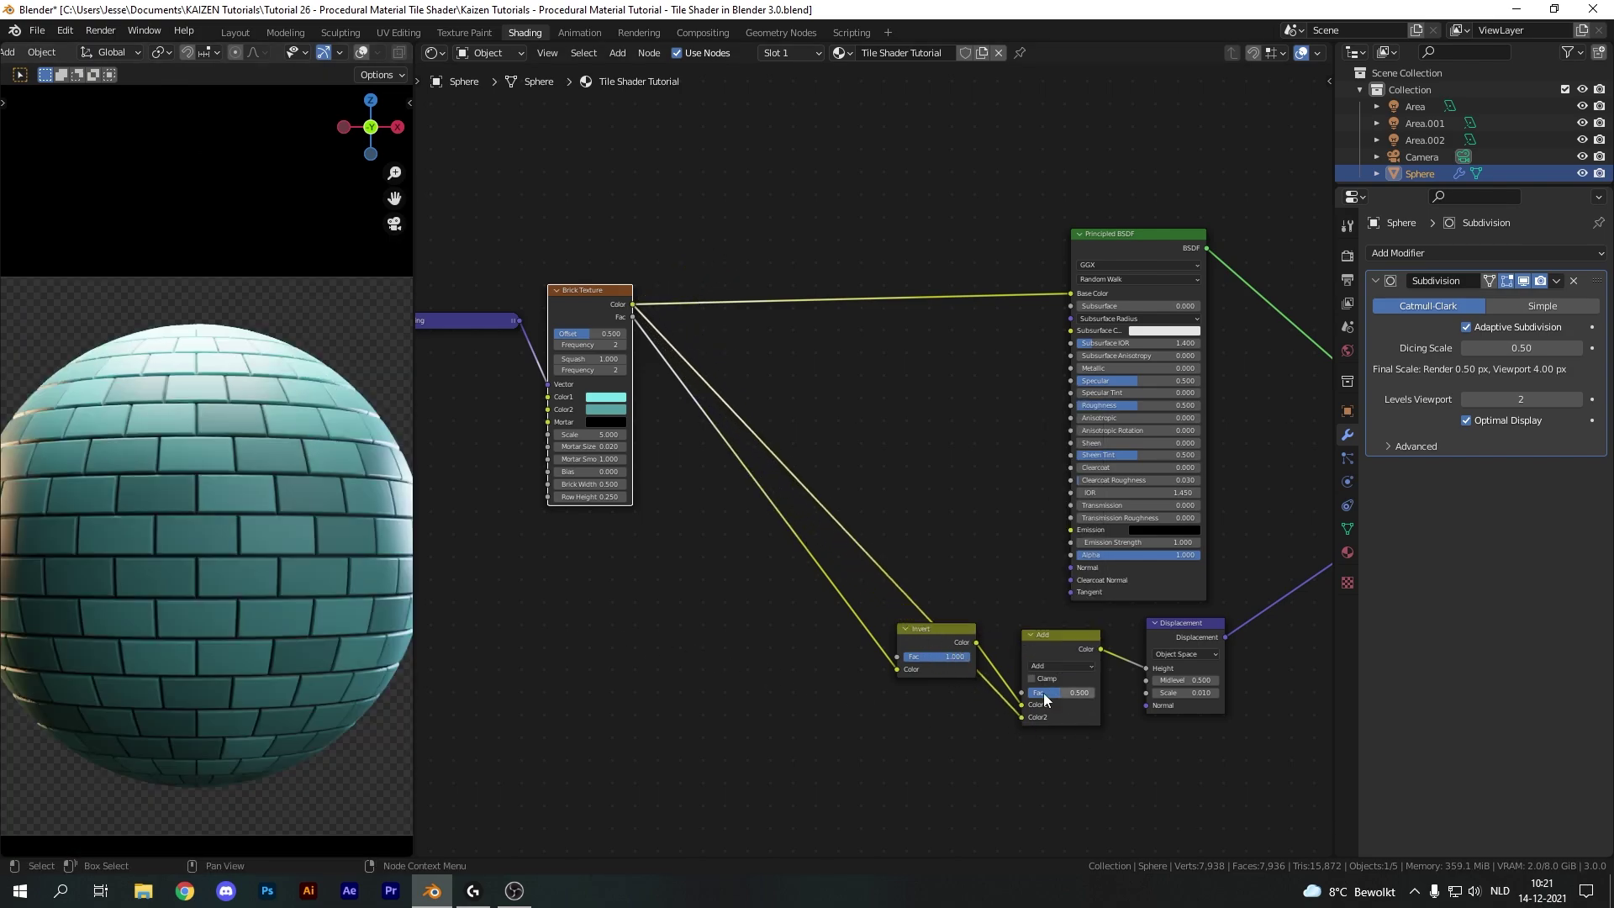
- Compare the Add node's factor at 1 and 0 on the sphere's tile displacement, and leave it at 0.5
{"action": "left_click_drag", "start_coordinate": [1045, 701], "coordinate": [1093, 700]}
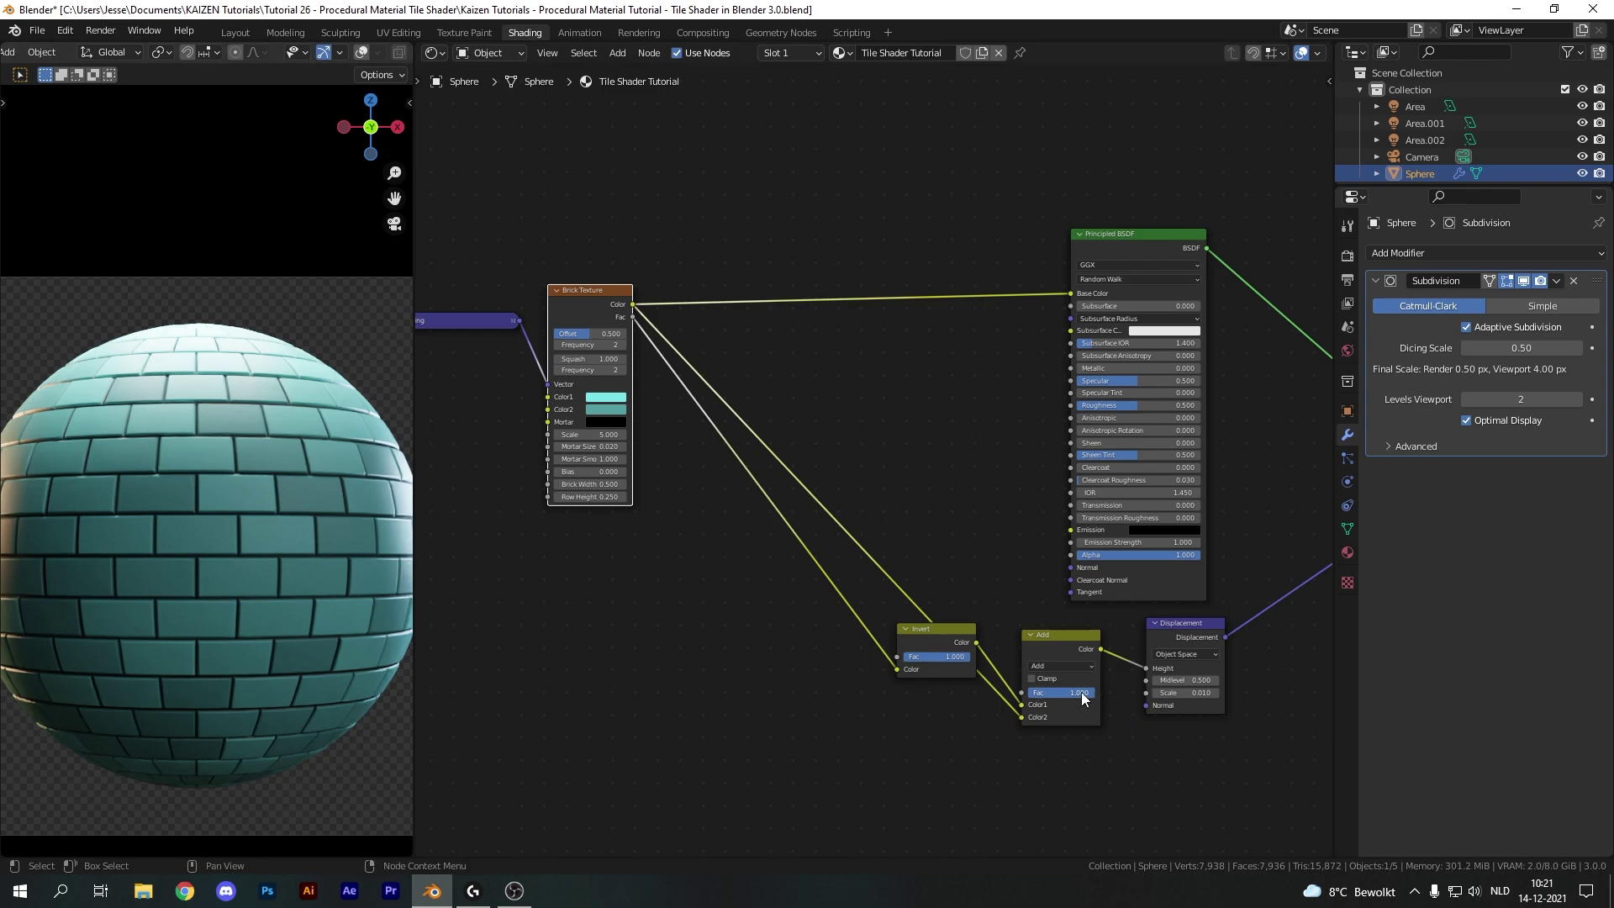
{"action": "left_click_drag", "start_coordinate": [1082, 693], "coordinate": [1021, 691]}
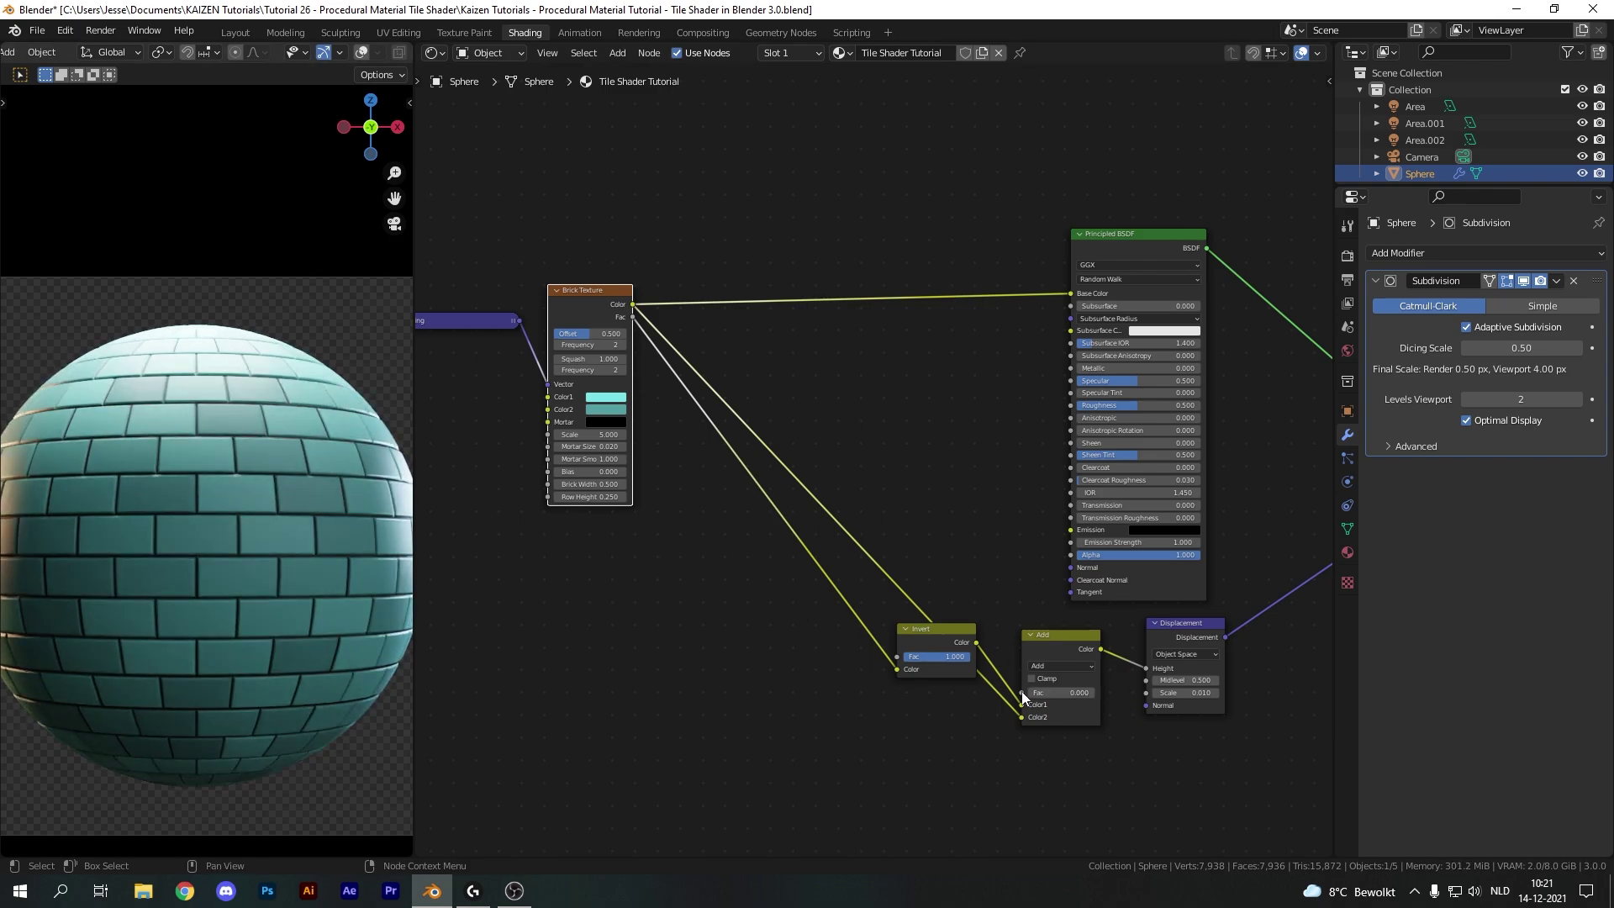
{"action": "double_click", "coordinate": [1055, 691]}
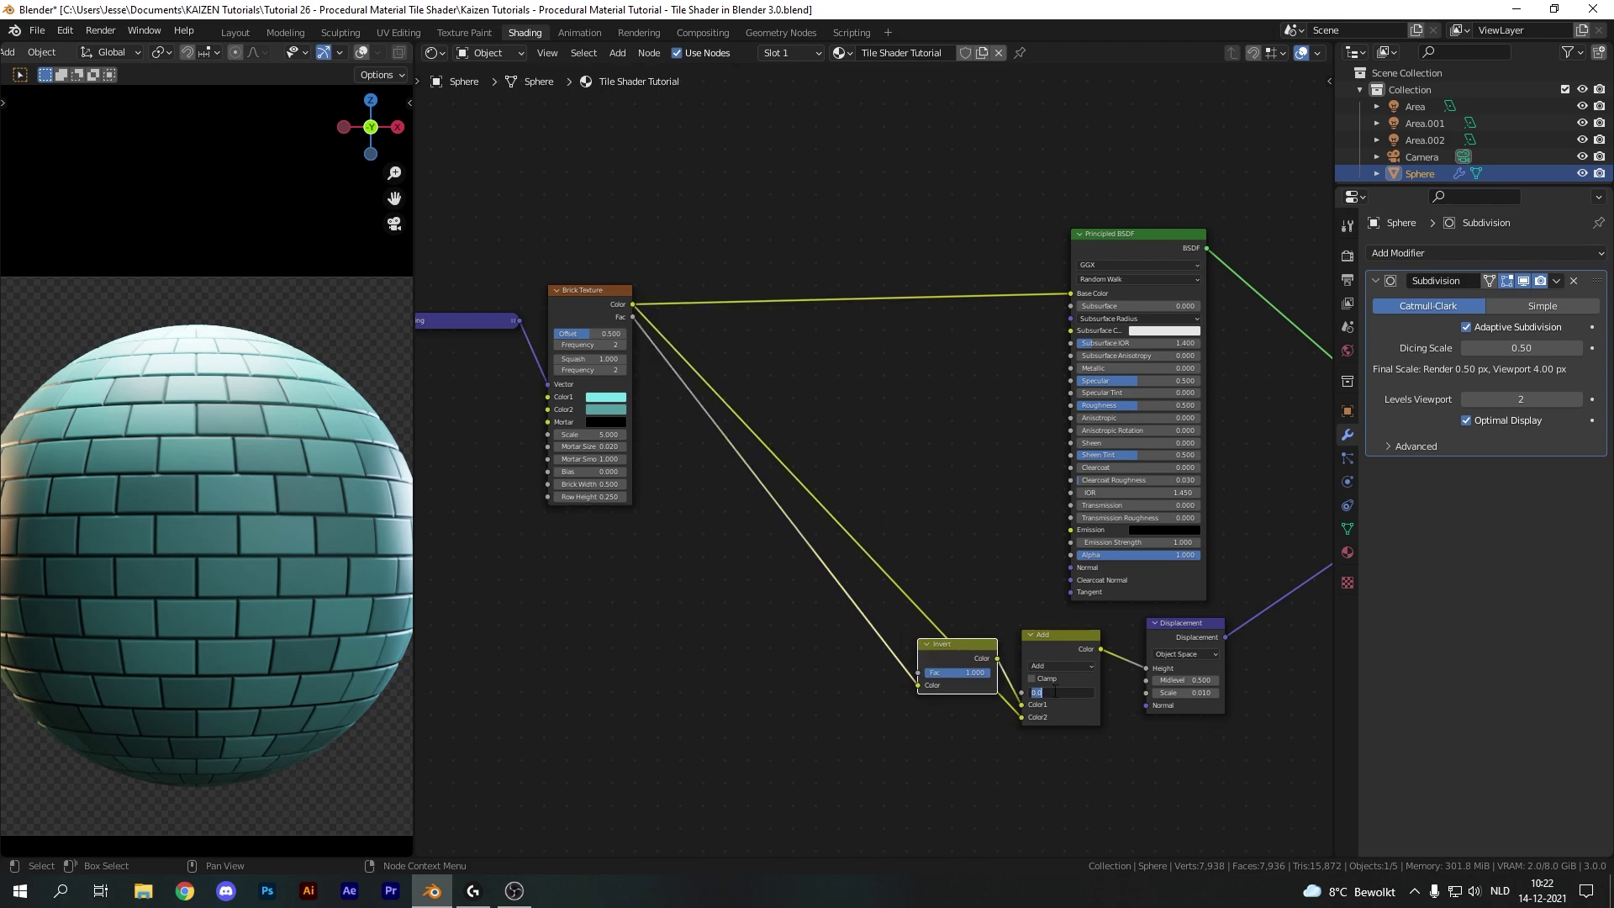
{"action": "key", "text": "BackSpace"}
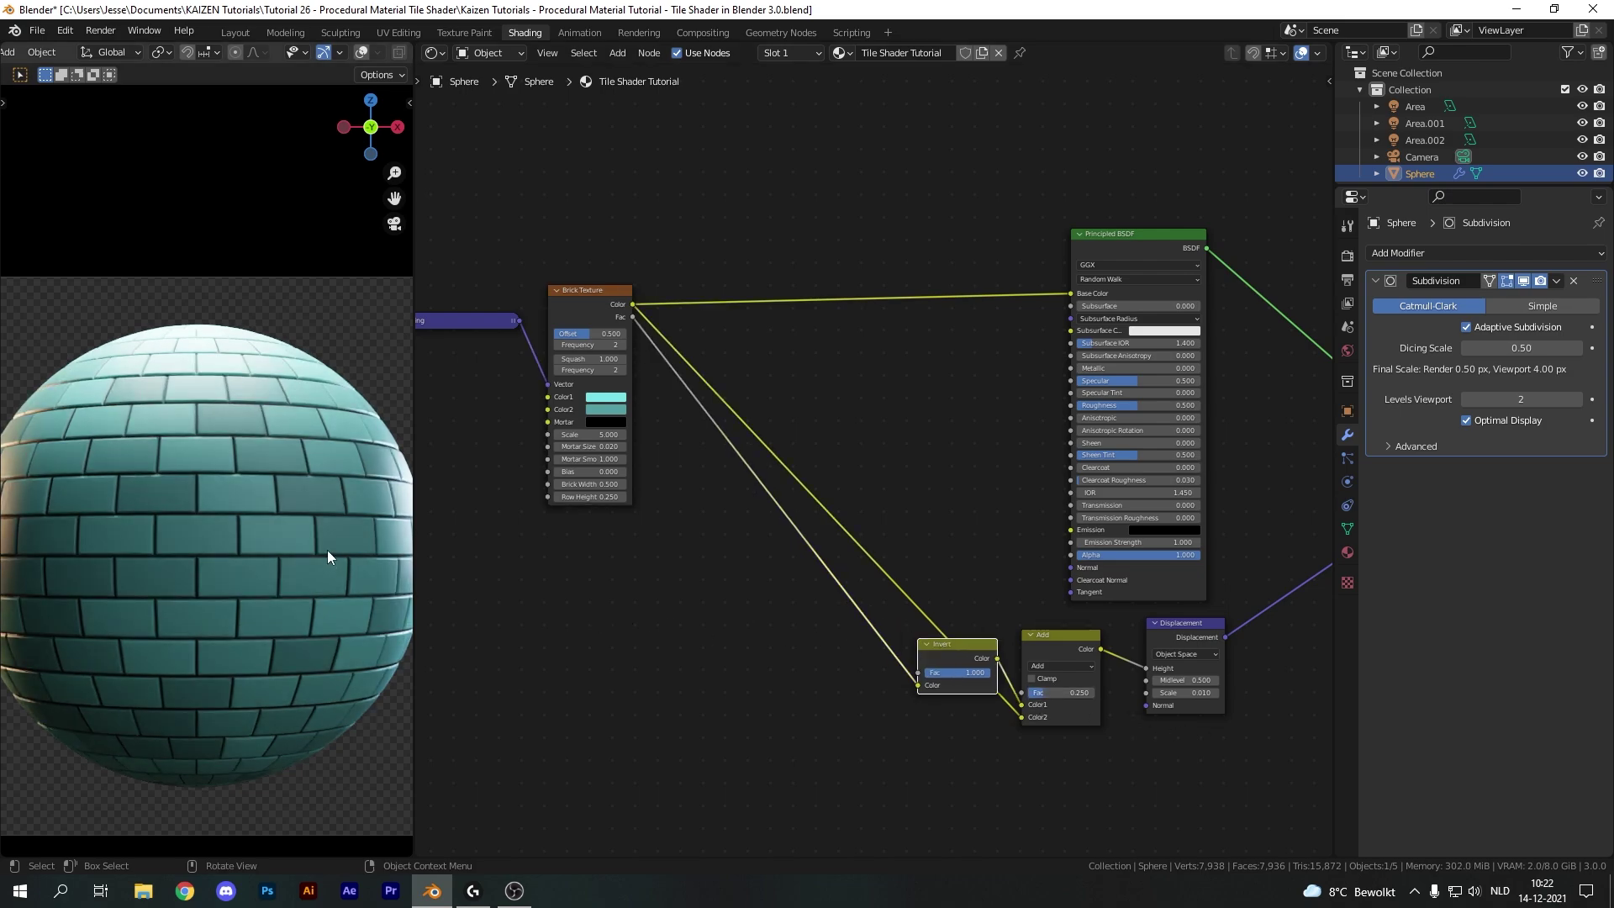
{"action": "left_click", "coordinate": [1052, 690]}
{"action": "type", "text": ".5"}
{"action": "key", "text": "Return"}
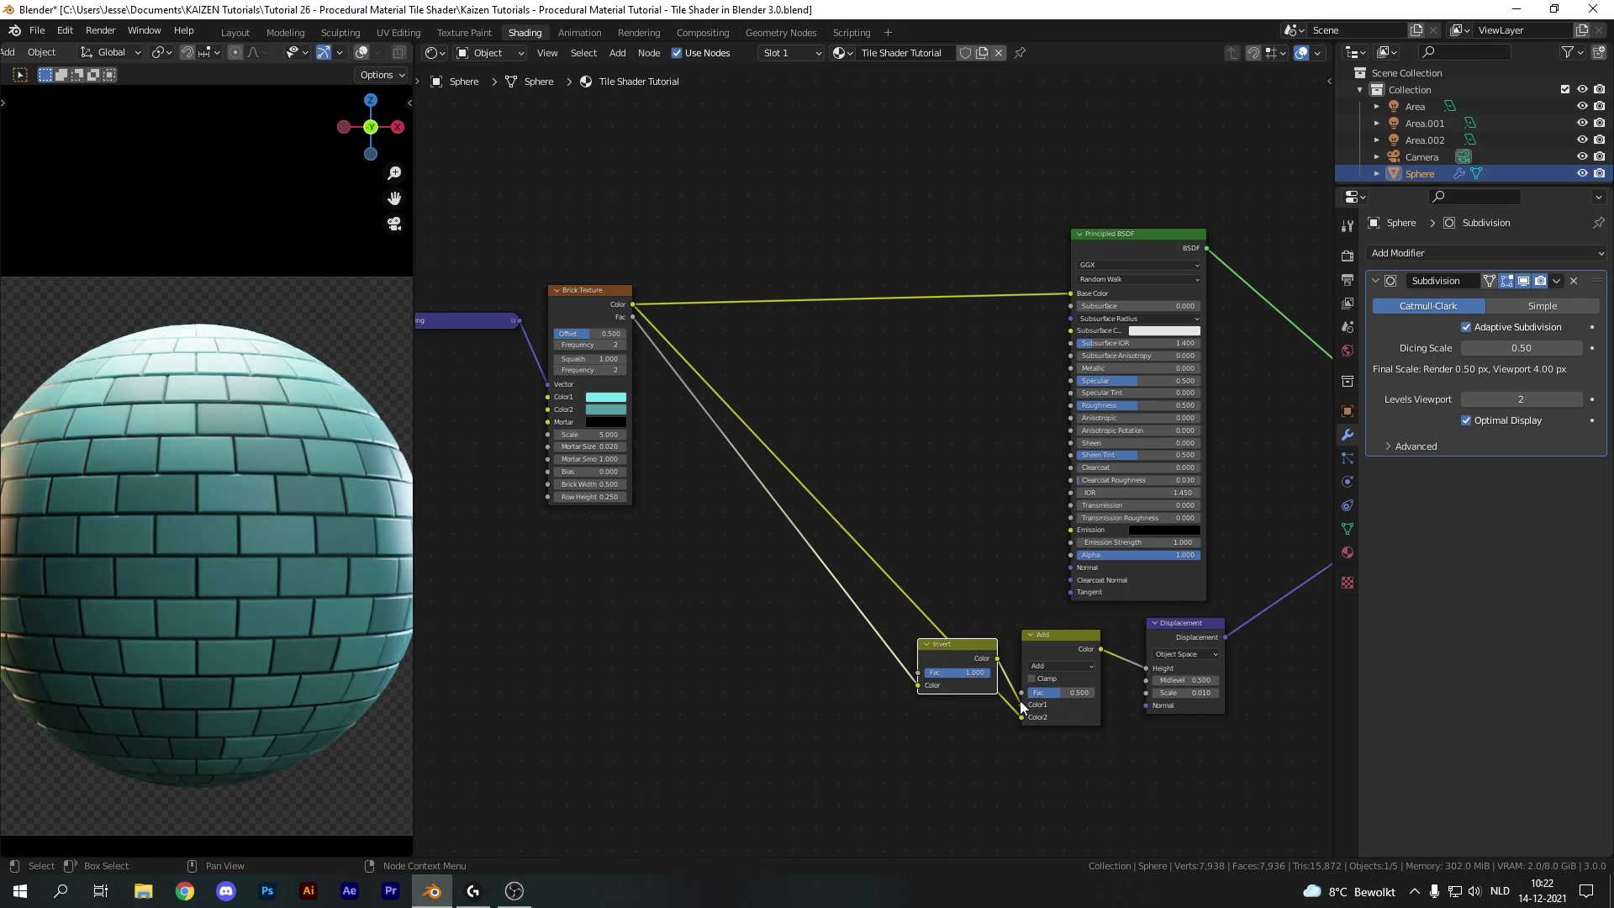
- Insert a Mix node on the link between the Brick Texture's Color output and the Principled BSDF's Base Color
{"action": "key", "text": "shift+a"}
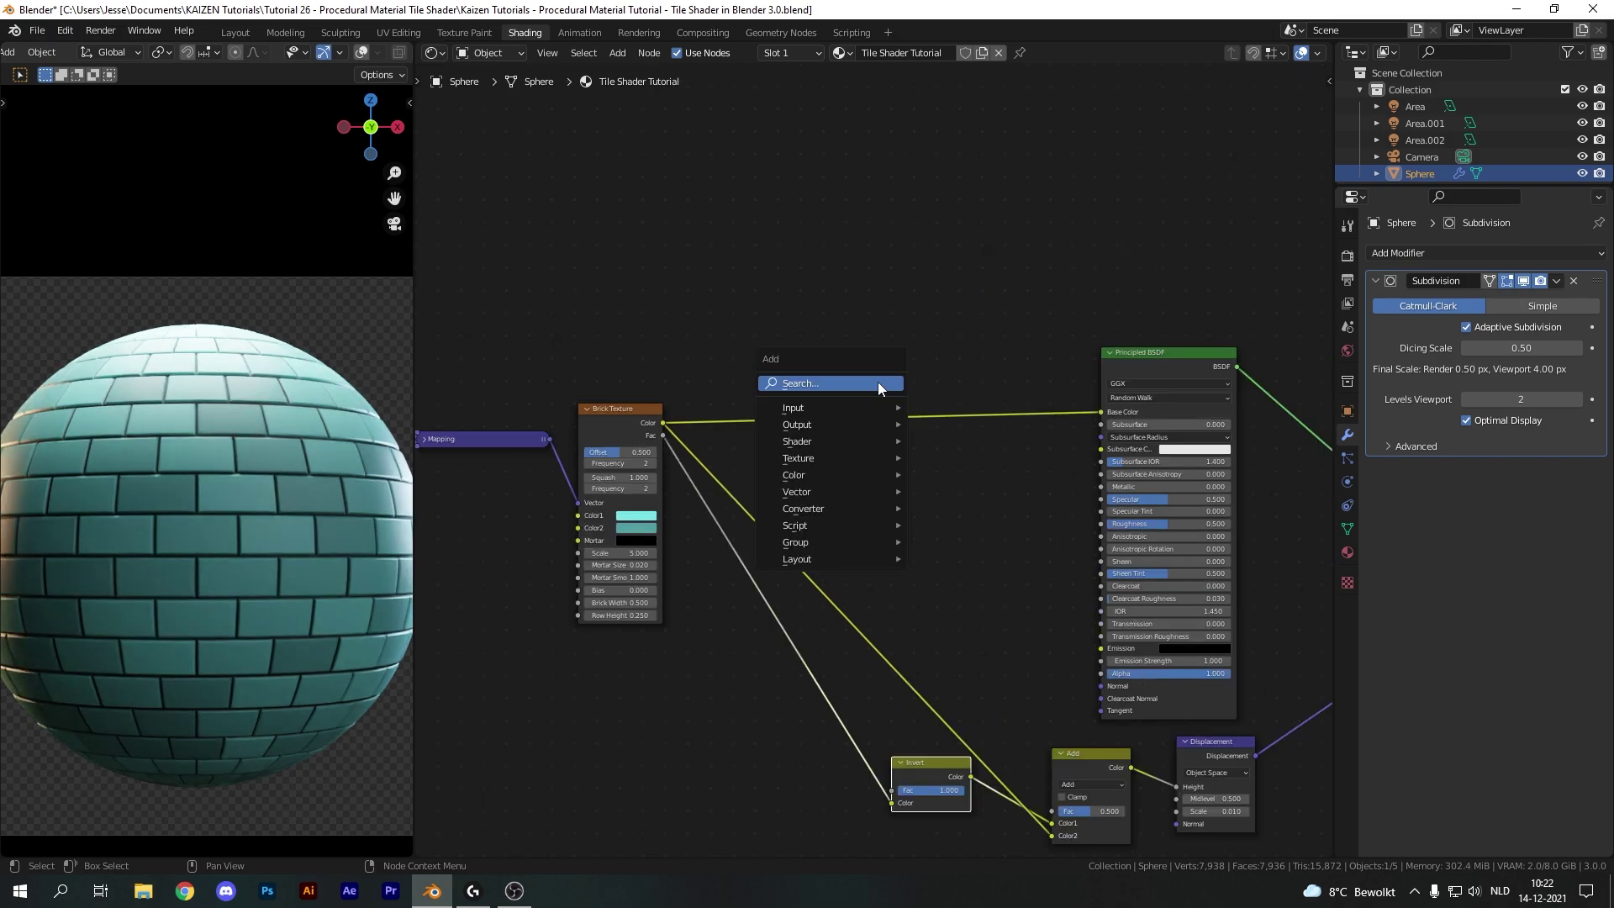
{"action": "left_click", "coordinate": [878, 382]}
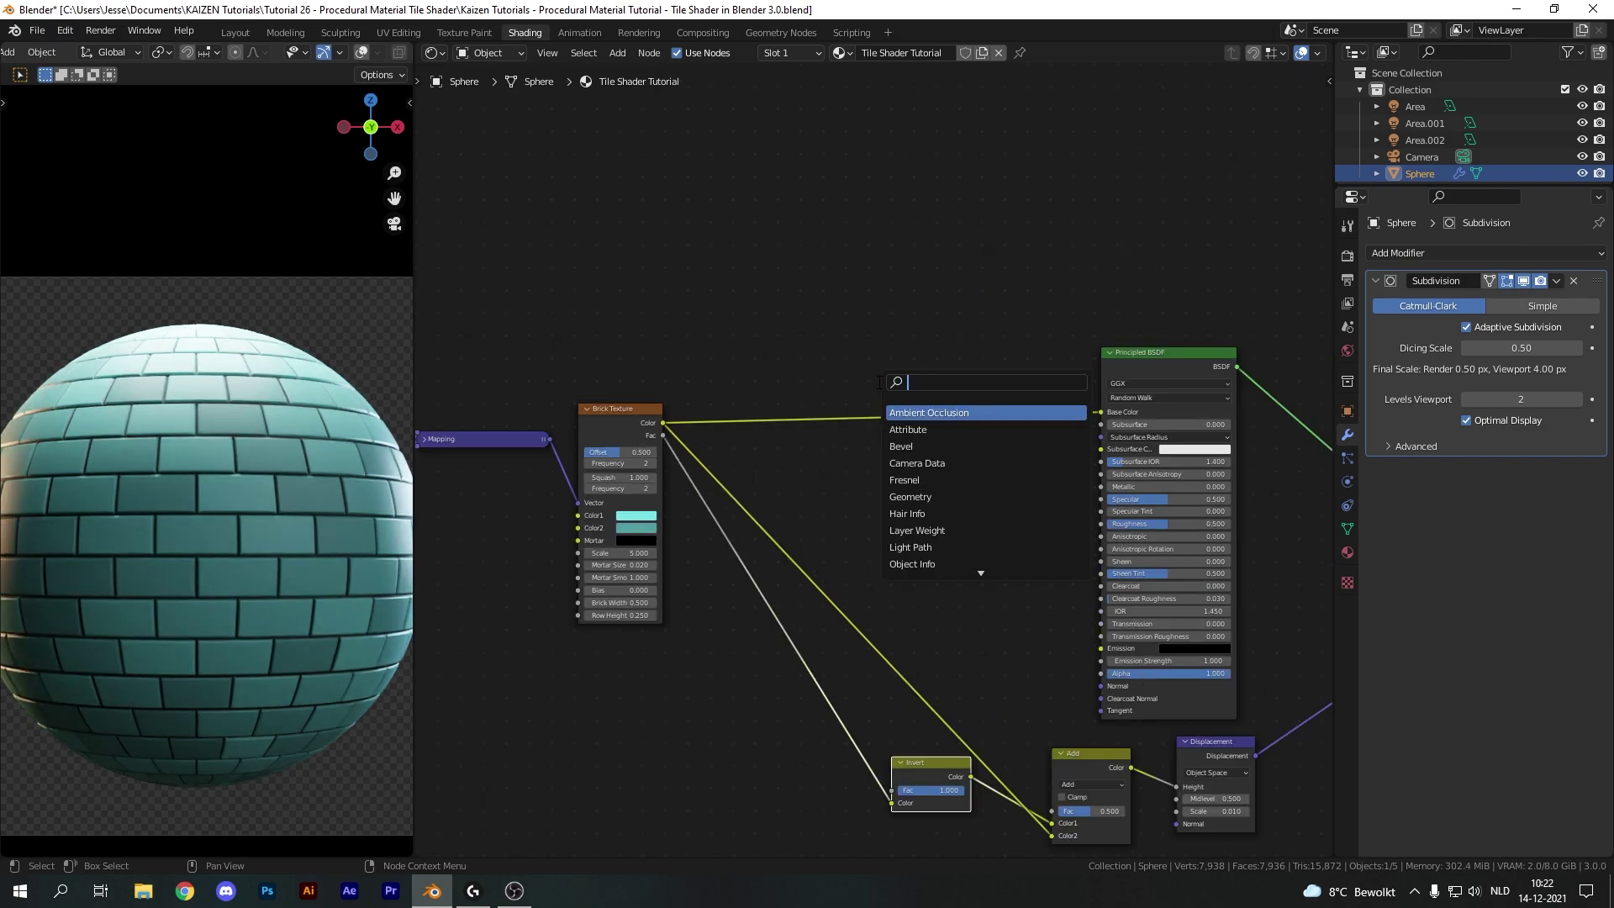
{"action": "left_click", "coordinate": [1088, 755]}
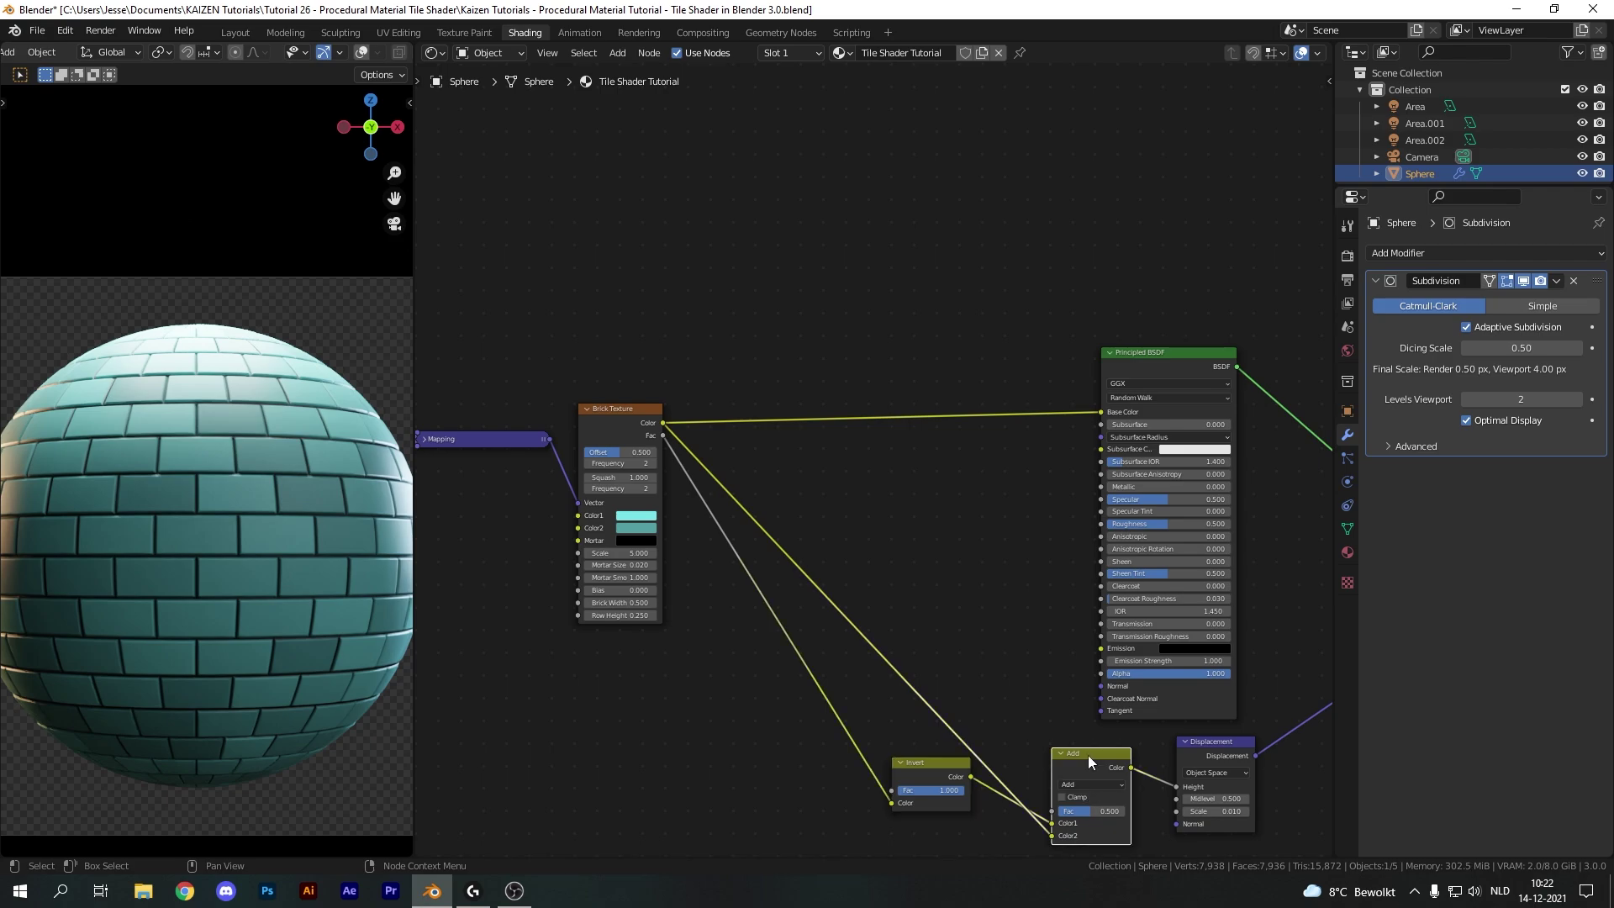
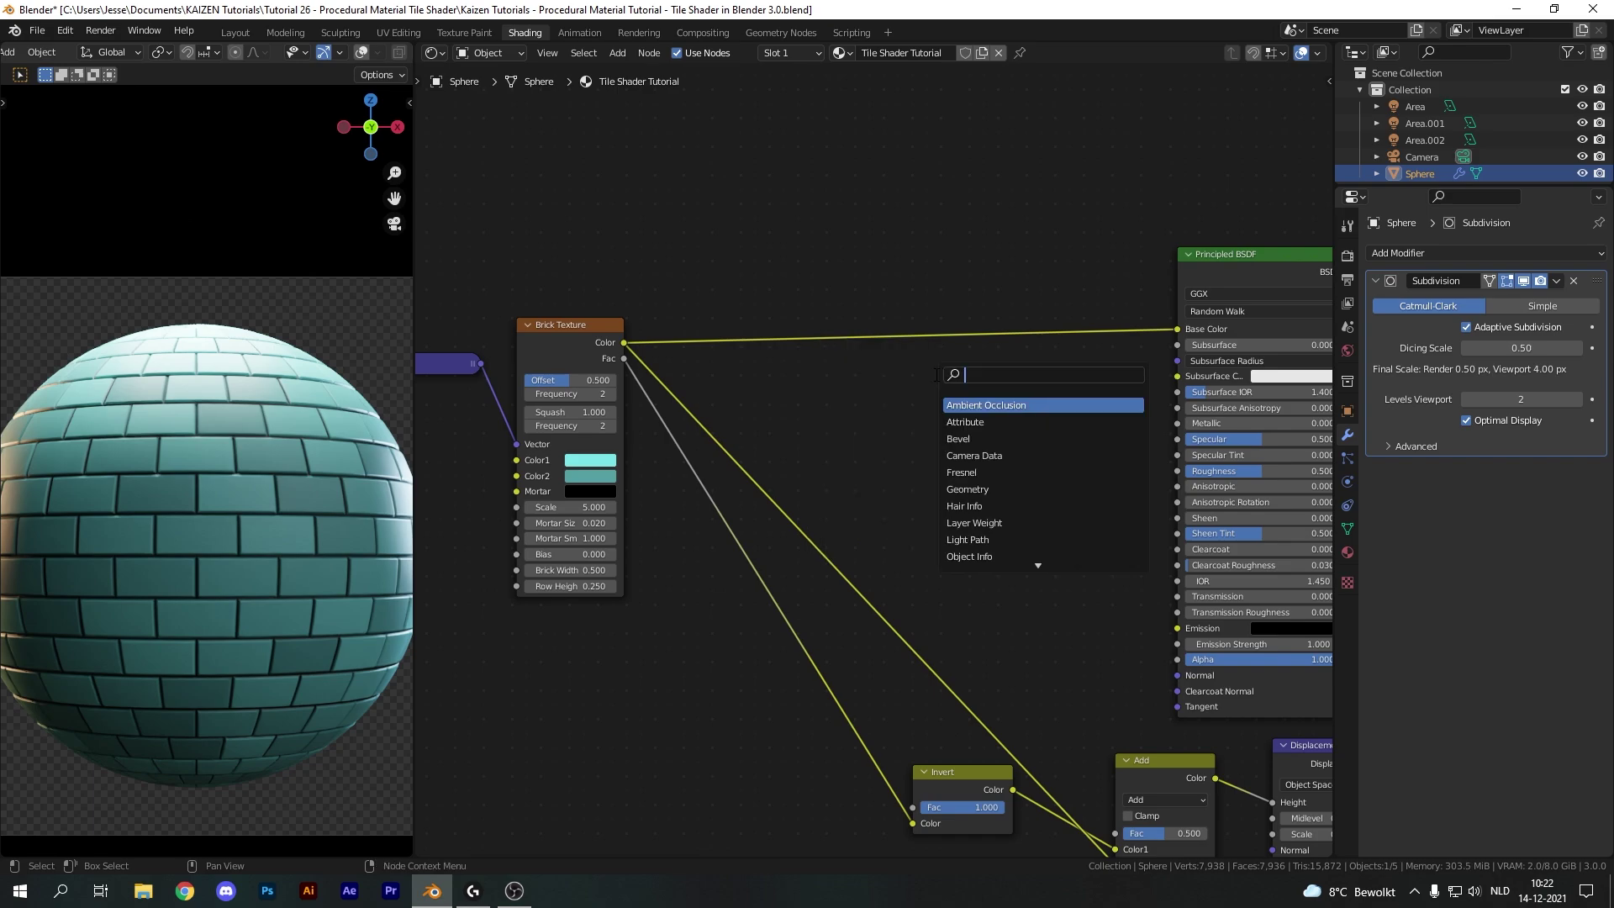
{"action": "key", "text": "Return"}
{"action": "left_click", "coordinate": [1038, 258]}
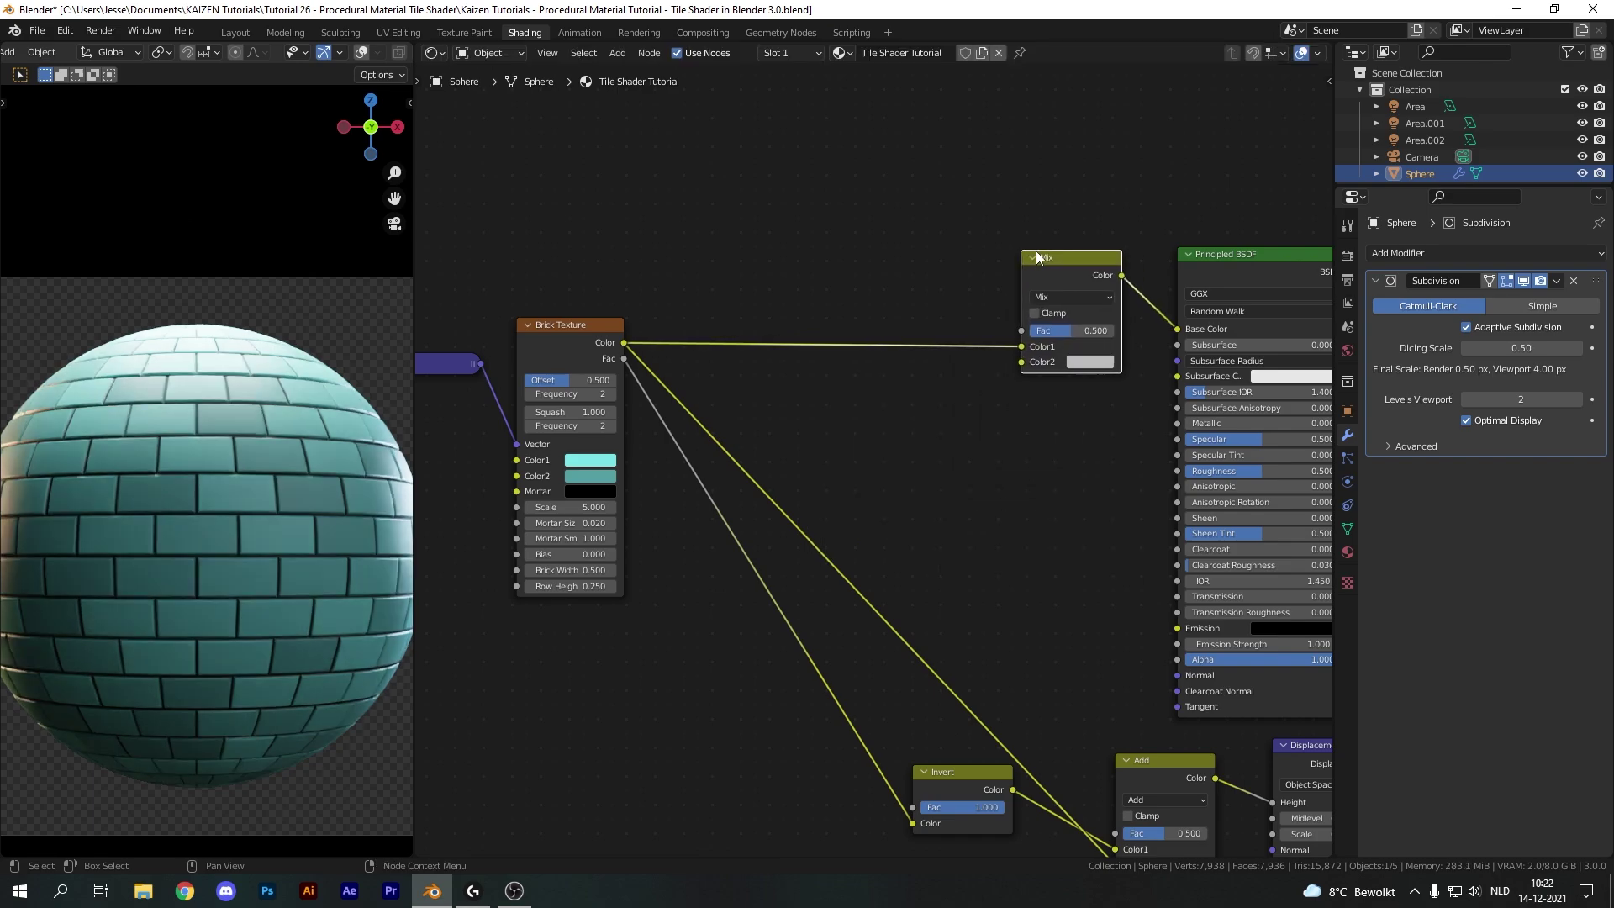
- Make the new Mix node's Color2 white and set its factor to 1
{"action": "left_click", "coordinate": [1091, 362]}
{"action": "left_click_drag", "start_coordinate": [1204, 215], "coordinate": [1201, 172]}
{"action": "left_click_drag", "start_coordinate": [1070, 330], "coordinate": [1111, 330]}
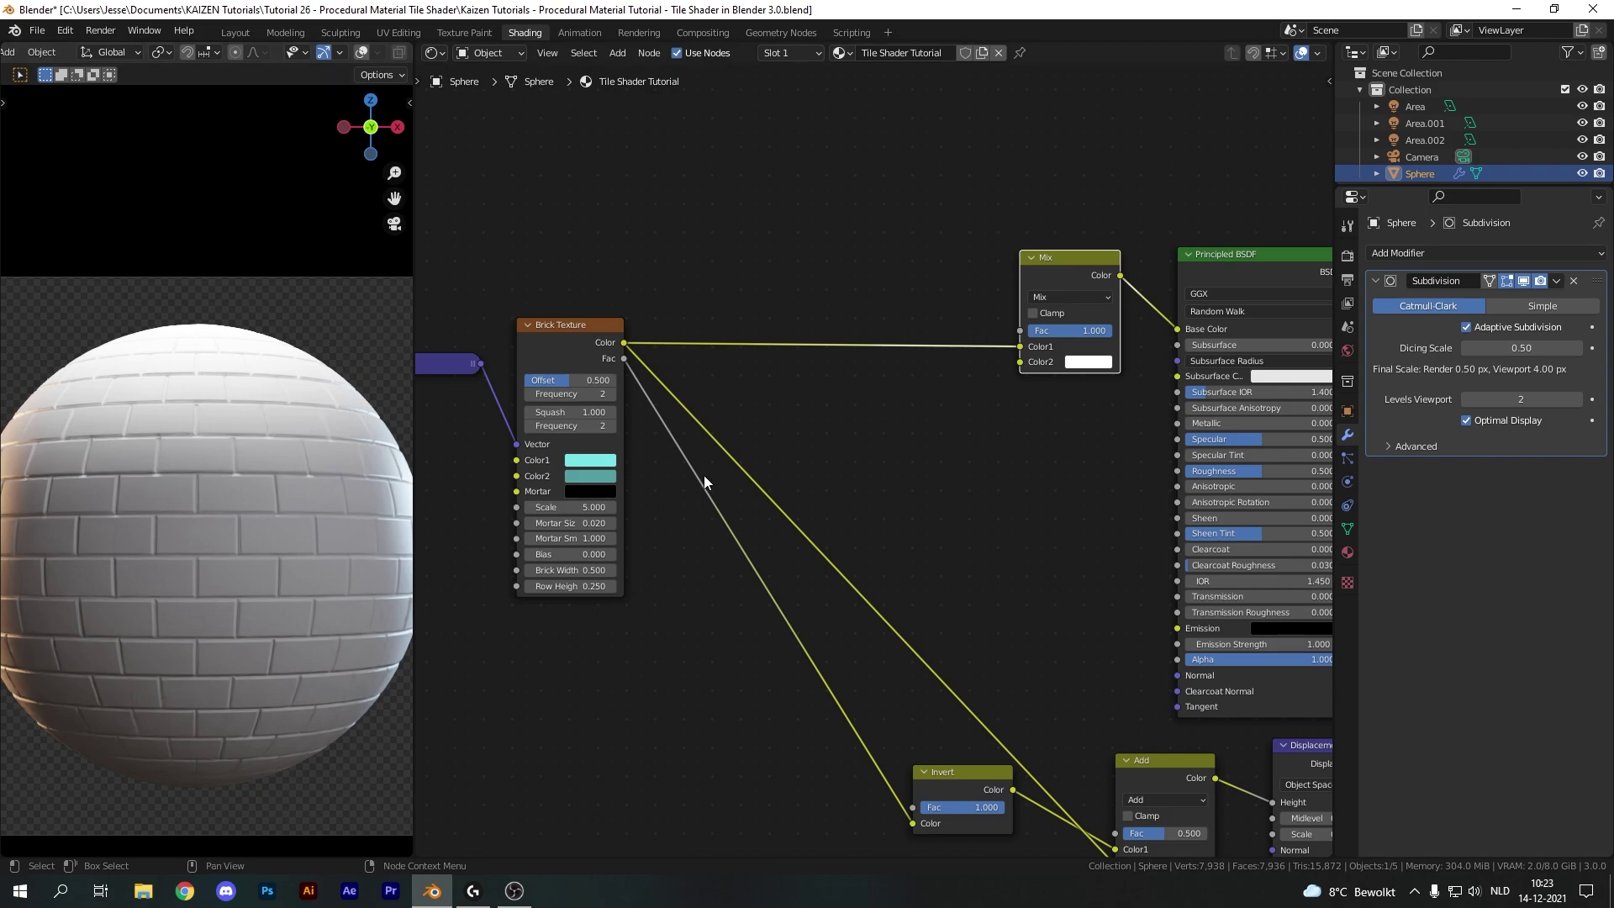
- Preview the Brick Texture's Fac output on the sphere, and return to the Principled BSDF preview
{"action": "middle_click_drag", "start_coordinate": [768, 403], "coordinate": [762, 482]}
{"action": "left_click", "coordinate": [577, 406], "text": "ctrl+shift"}
{"action": "left_click", "coordinate": [577, 405], "text": "ctrl+shift"}
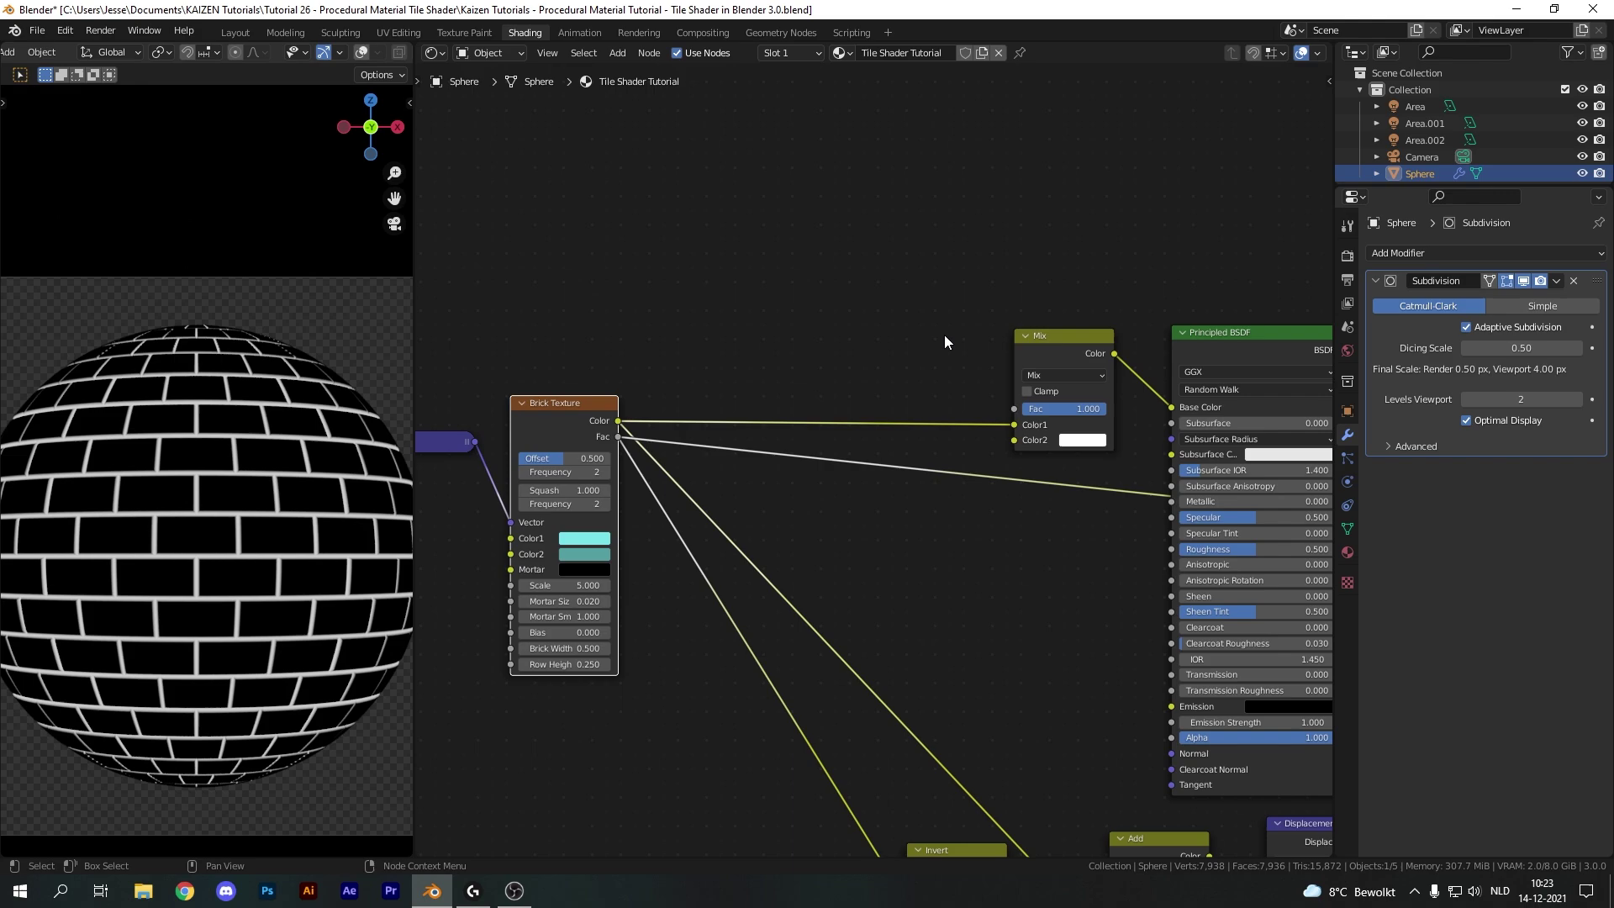
{"action": "middle_click_drag", "start_coordinate": [945, 342], "coordinate": [876, 339]}
{"action": "left_click", "coordinate": [1207, 332], "text": "ctrl+shift"}
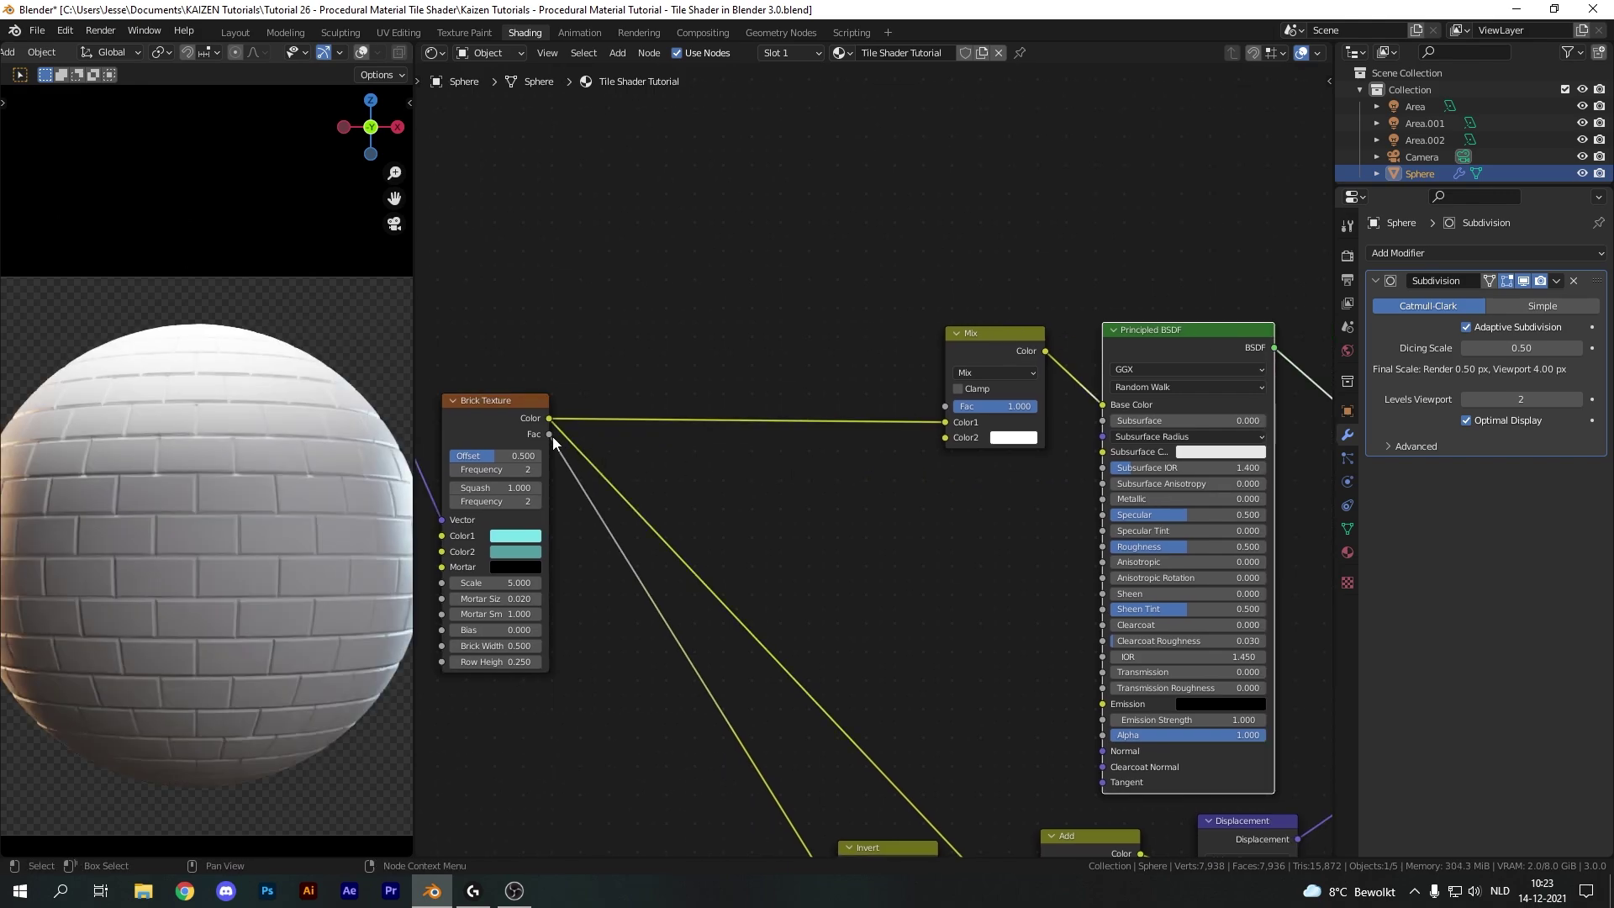
- Connect the Brick Texture's Fac output to the base colour Mix node's Fac and inspect the mortar edges up close
{"action": "left_click_drag", "start_coordinate": [548, 418], "coordinate": [875, 395]}
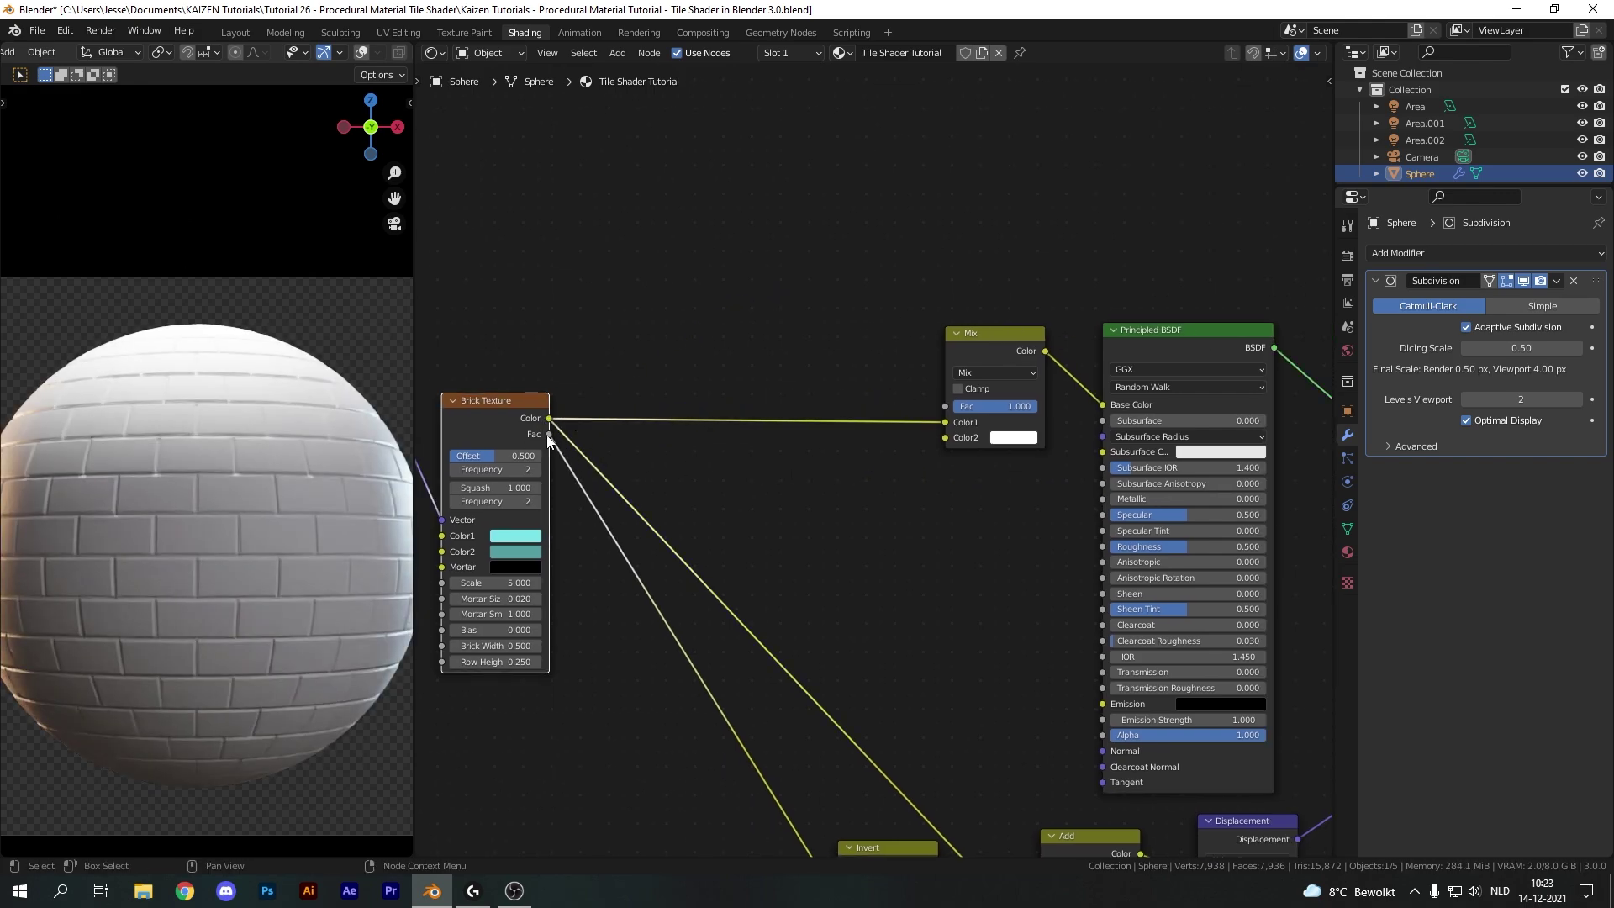
{"action": "left_click_drag", "start_coordinate": [548, 433], "coordinate": [945, 406]}
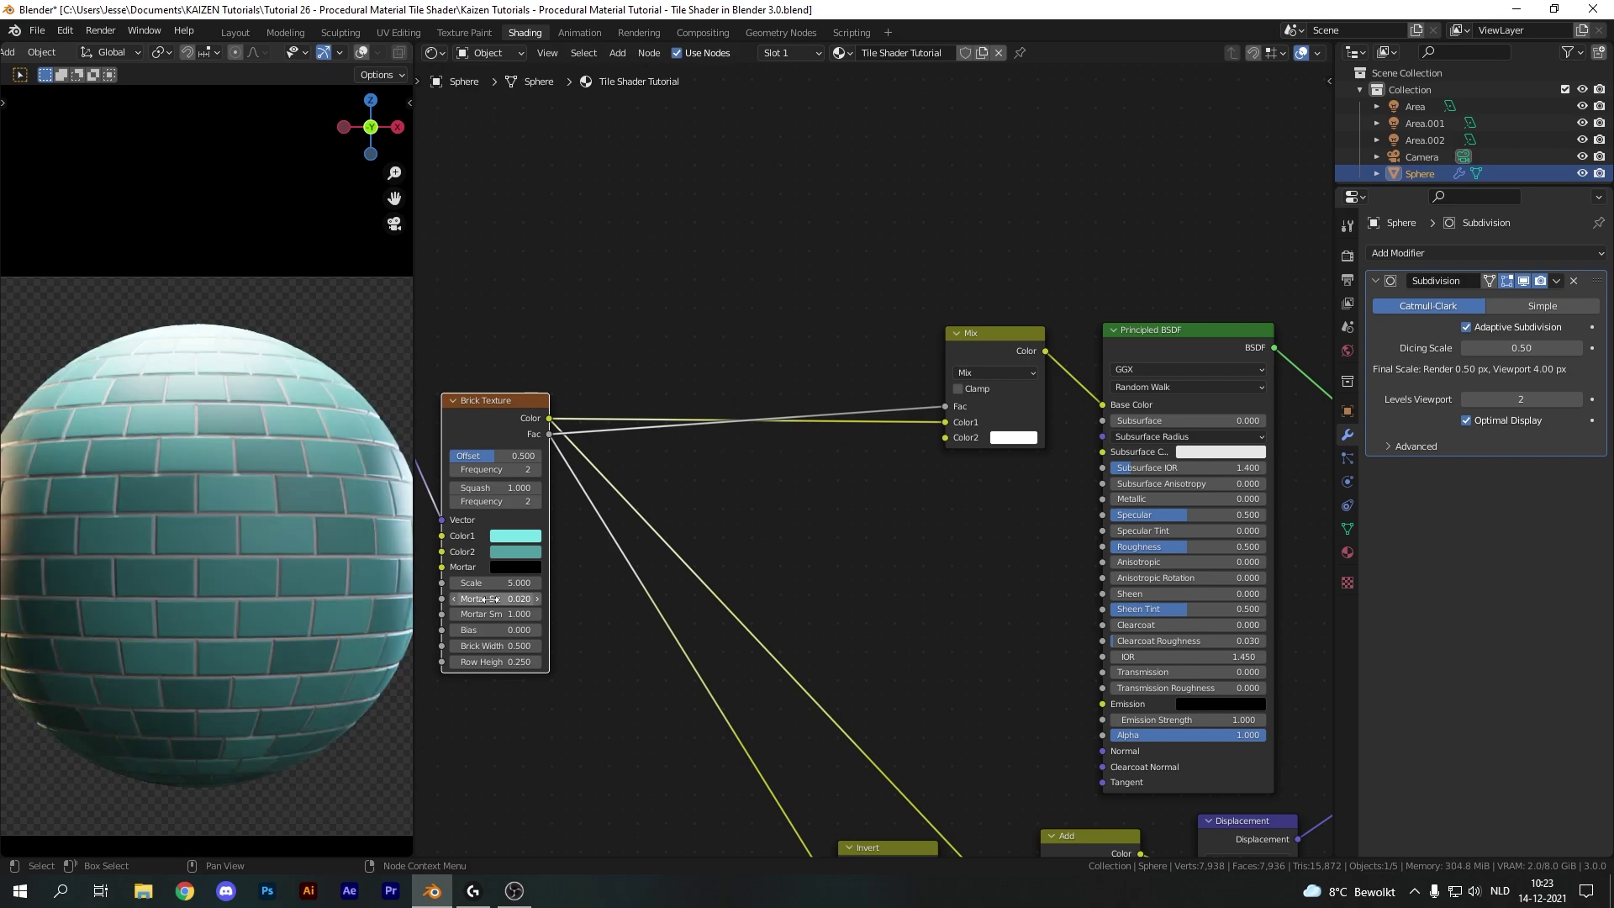
{"action": "scroll", "coordinate": [220, 451], "scroll_direction": "up", "scroll_amount": 8}
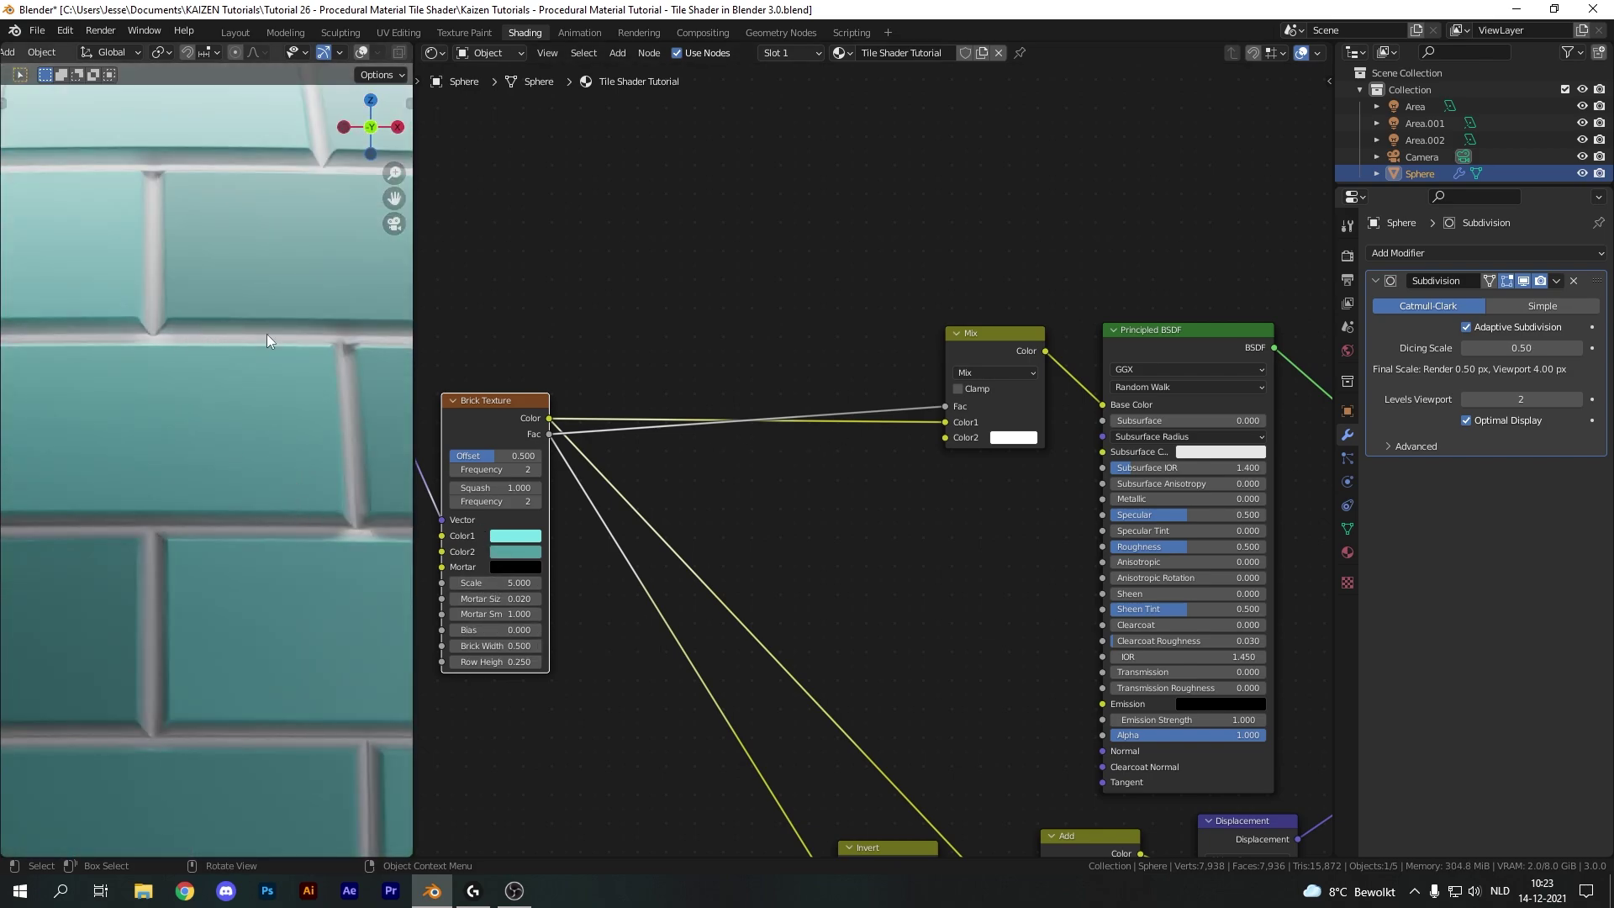
{"action": "scroll", "coordinate": [863, 451], "scroll_direction": "down", "scroll_amount": 2}
- Insert a ColorRamp node between the Brick Texture's Fac output and the base colour Mix node's Fac
{"action": "middle_click_drag", "start_coordinate": [831, 361], "coordinate": [889, 428]}
{"action": "scroll", "coordinate": [893, 439], "scroll_direction": "down", "scroll_amount": 3}
{"action": "key", "text": "shift+a"}
{"action": "type", "text": "scolor"}
{"action": "key", "text": "Return"}
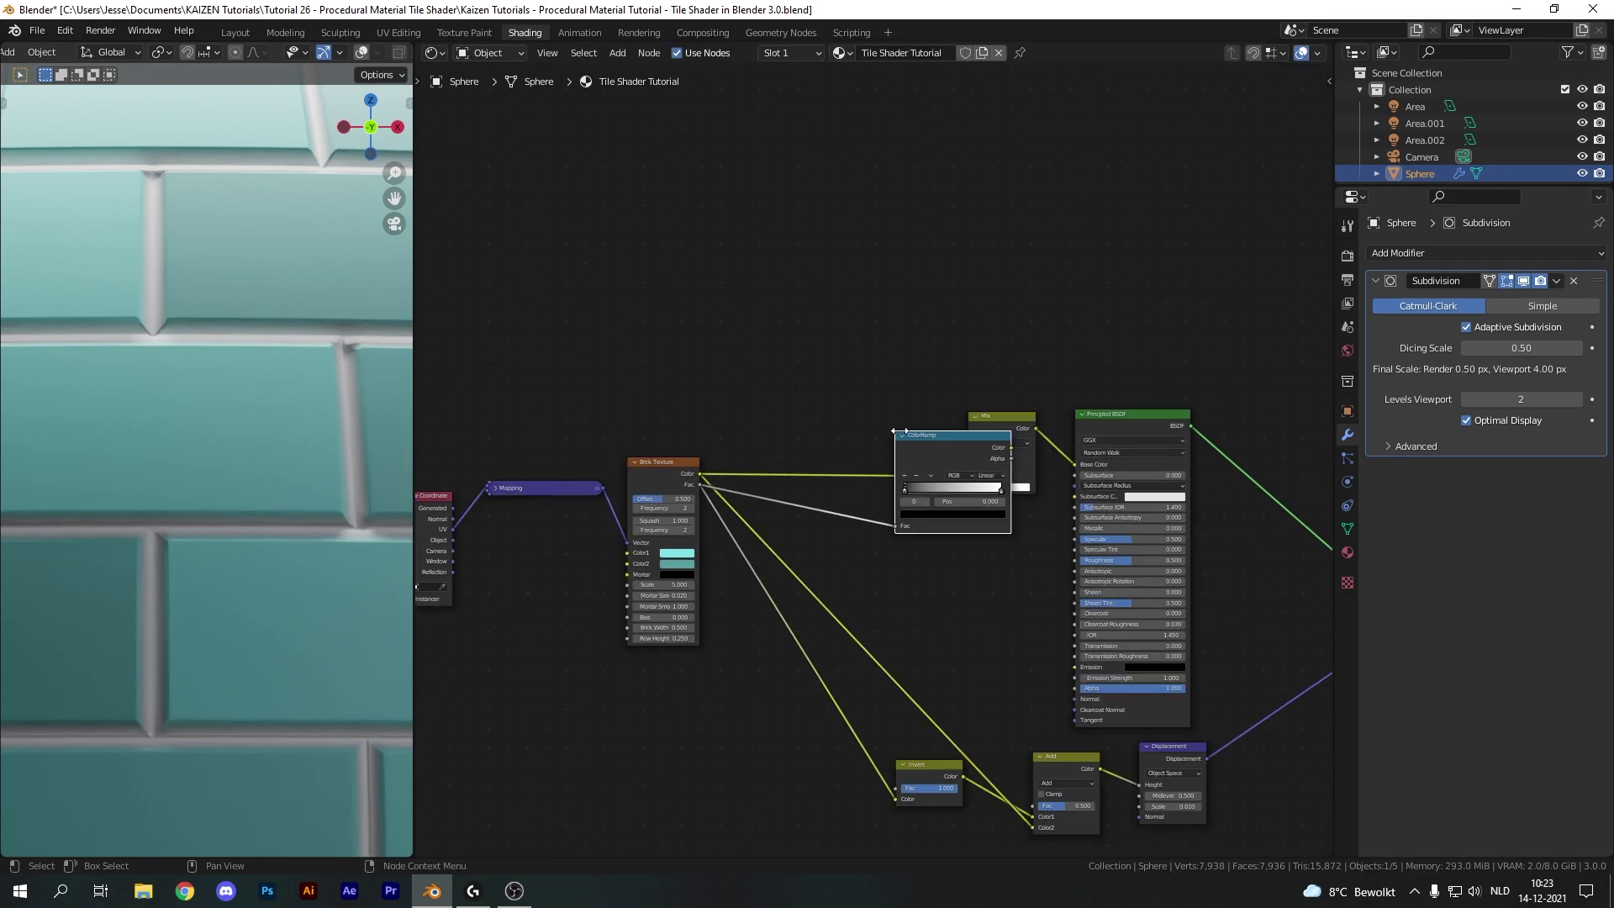
{"action": "left_click", "coordinate": [879, 452]}
{"action": "left_click_drag", "start_coordinate": [878, 452], "coordinate": [909, 392]}
- Set the ColorRamp's interpolation to Constant with its white stop at position 0.632
{"action": "scroll", "coordinate": [884, 377], "scroll_direction": "up", "scroll_amount": 2}
{"action": "left_click", "coordinate": [949, 366]}
{"action": "left_click", "coordinate": [950, 452]}
{"action": "scroll", "coordinate": [284, 501], "scroll_direction": "down", "scroll_amount": 6}
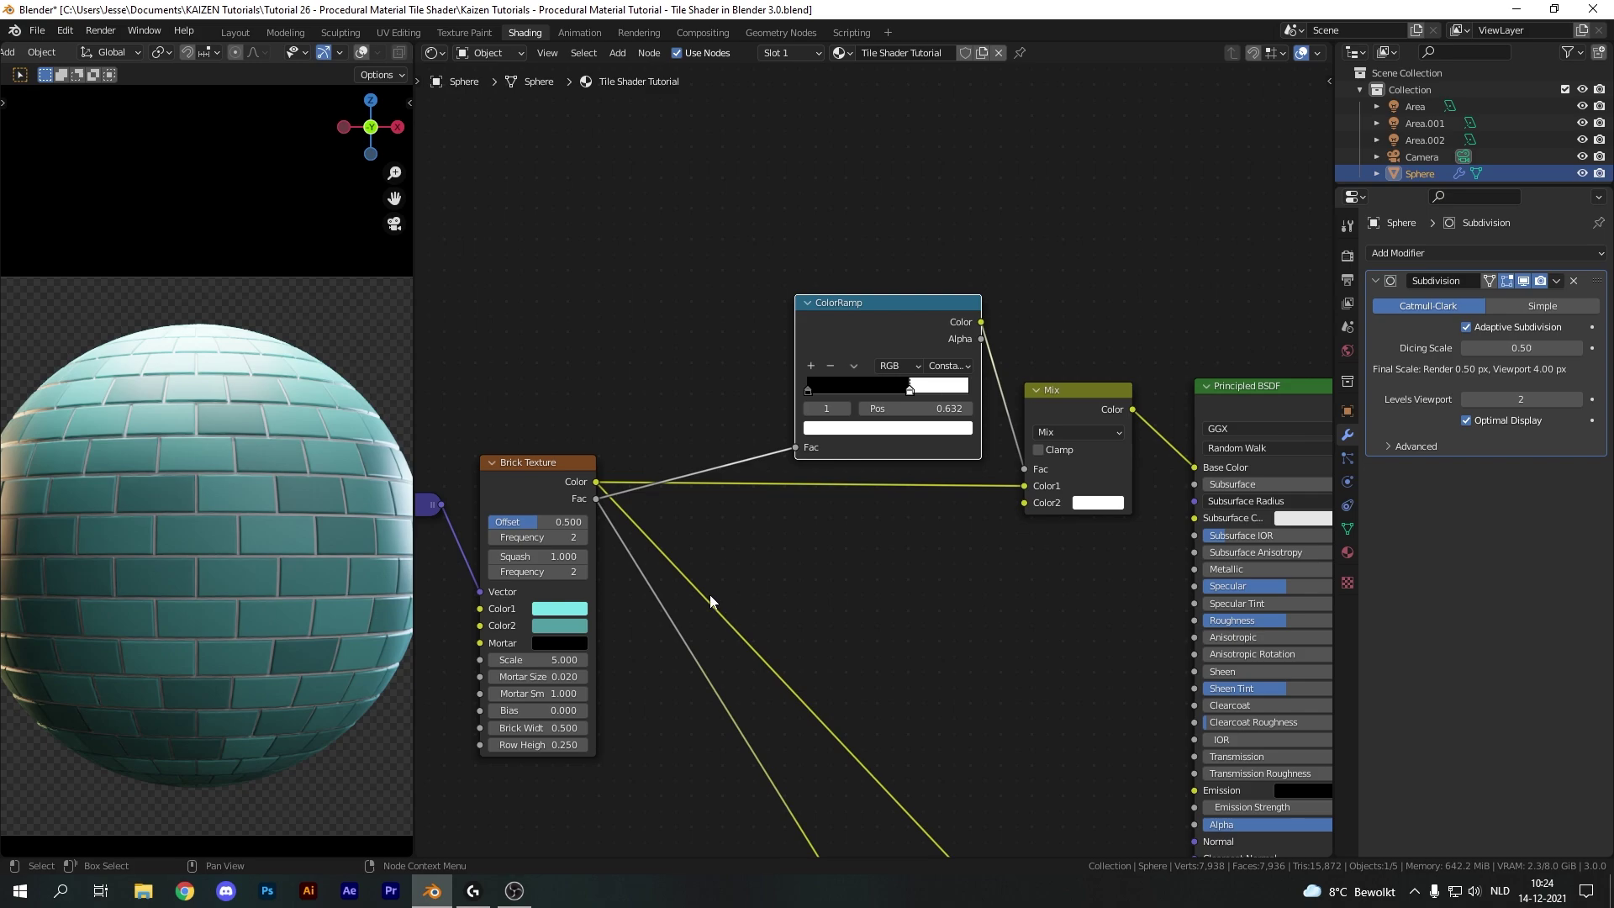
- Try copying one Brick Texture tile colour onto the other for uniformly coloured tiles, and undo the change
{"action": "middle_click_drag", "start_coordinate": [791, 565], "coordinate": [948, 515]}
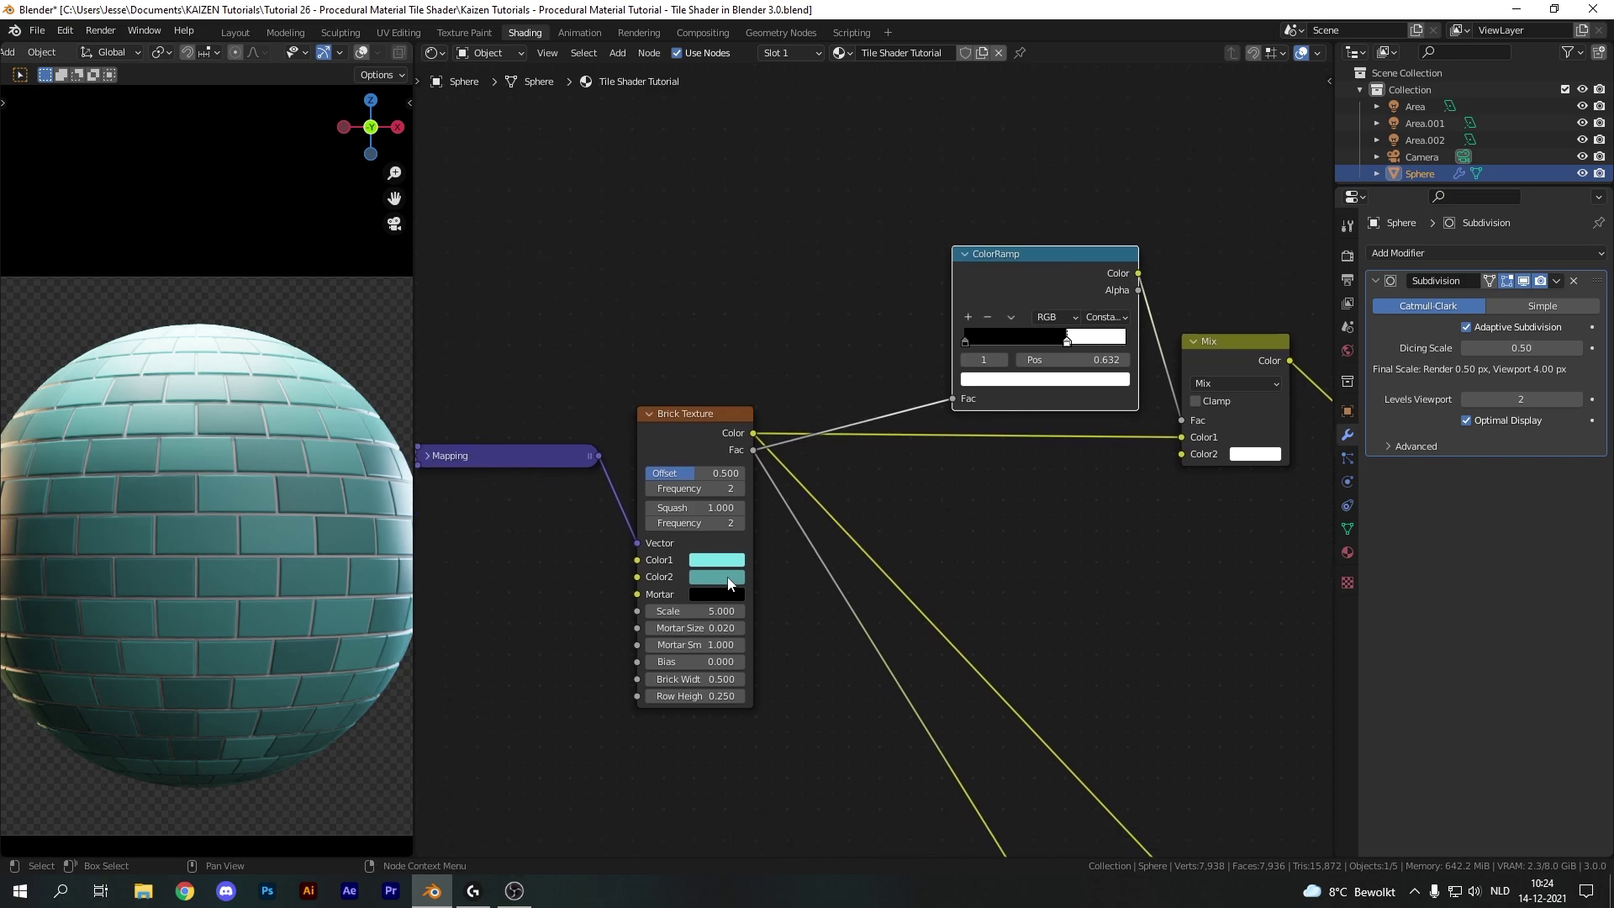
{"action": "key", "text": "ctrl+c"}
{"action": "key", "text": "ctrl+v"}
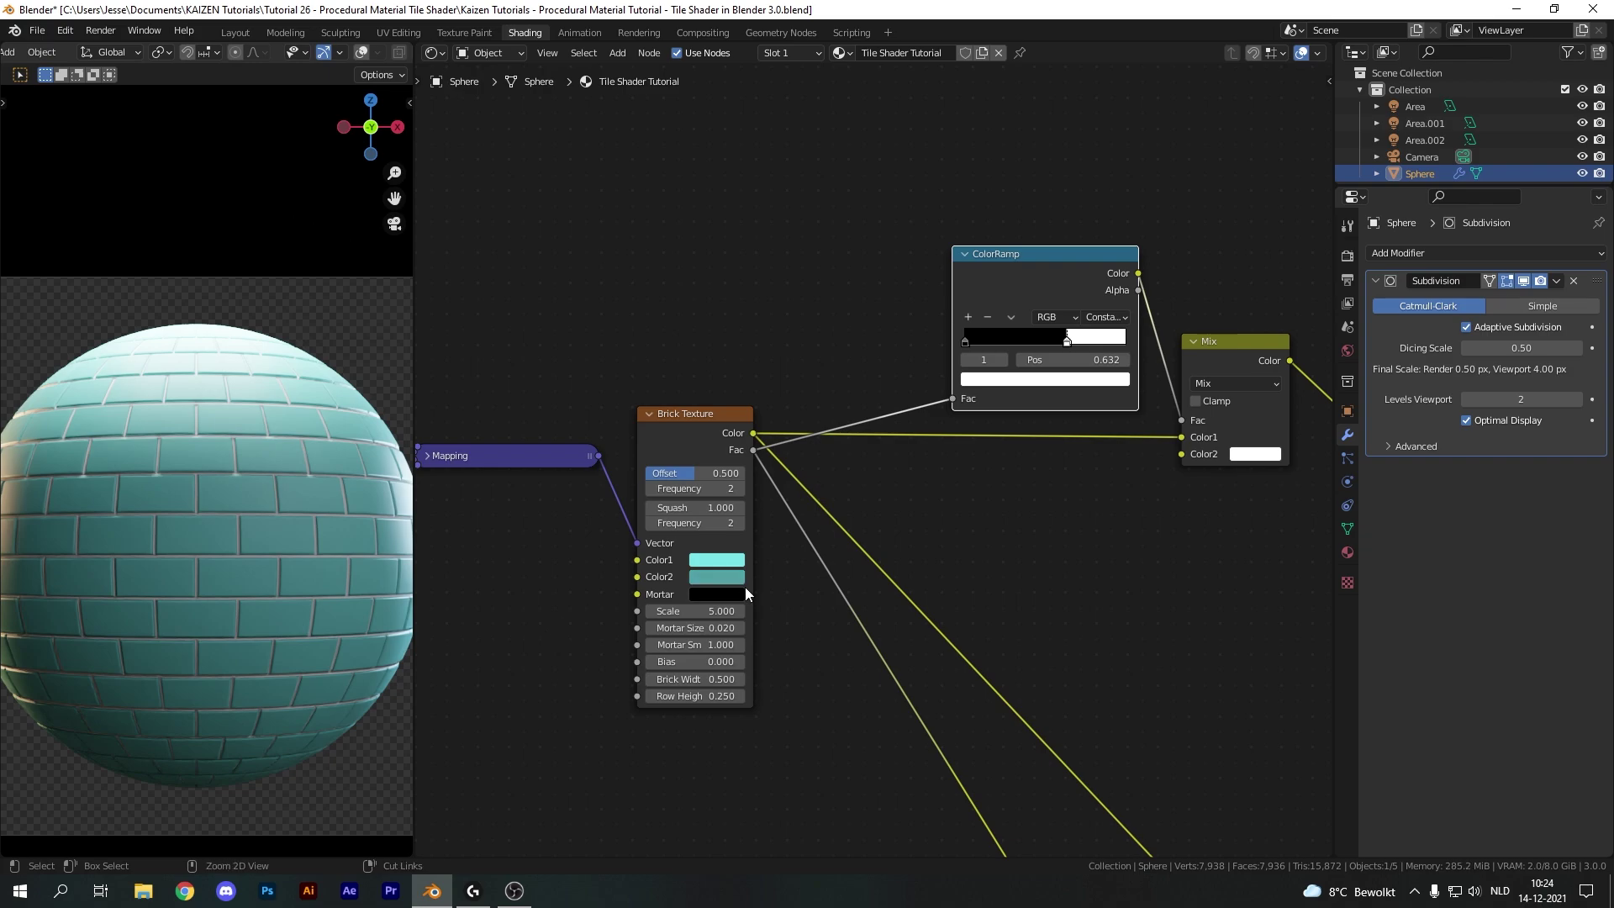
{"action": "key", "text": "ctrl+z"}
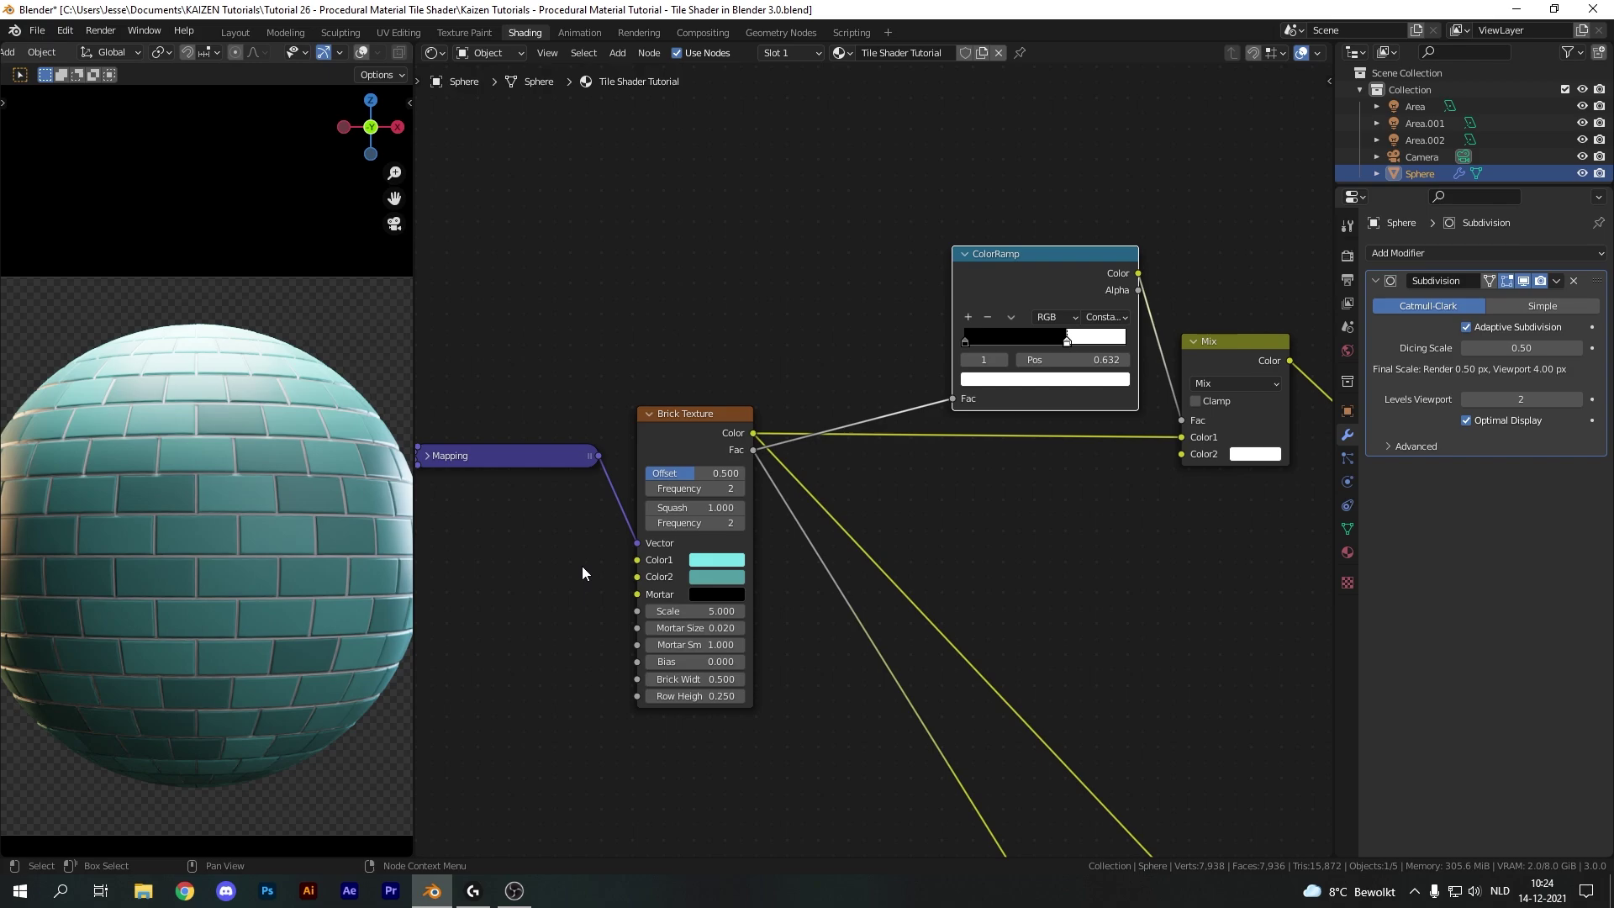
- Add a second ColorRamp node and a Noise Texture node below the base colour Mix node
{"action": "middle_click_drag", "start_coordinate": [941, 531], "coordinate": [673, 427]}
{"action": "key", "text": "shift+a"}
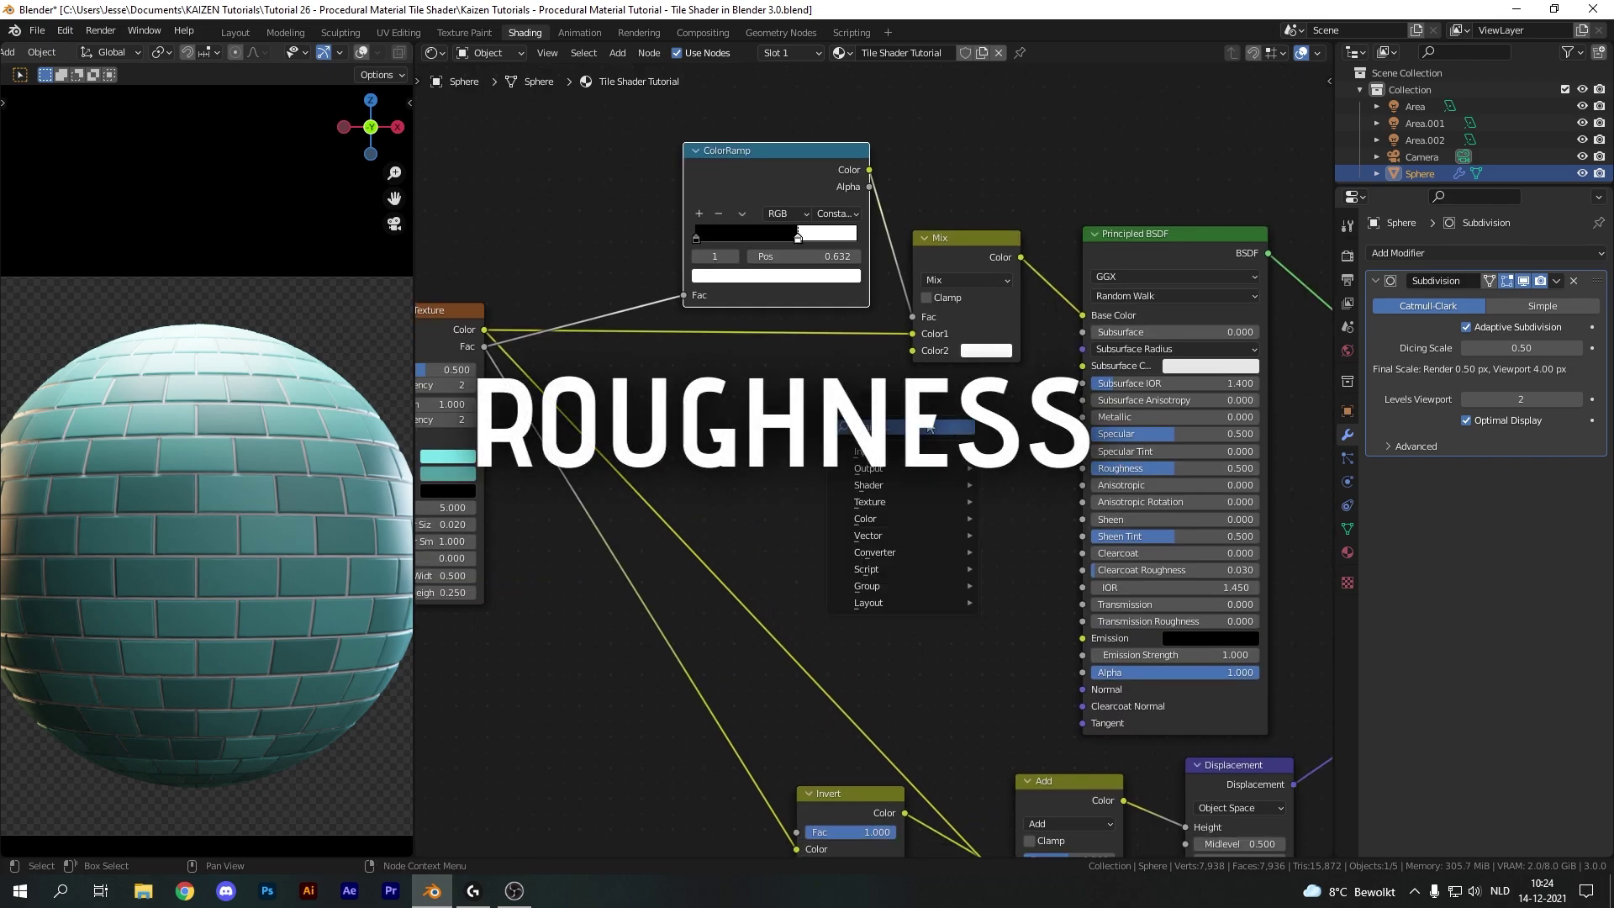
{"action": "left_click", "coordinate": [946, 425]}
{"action": "type", "text": "ramp"}
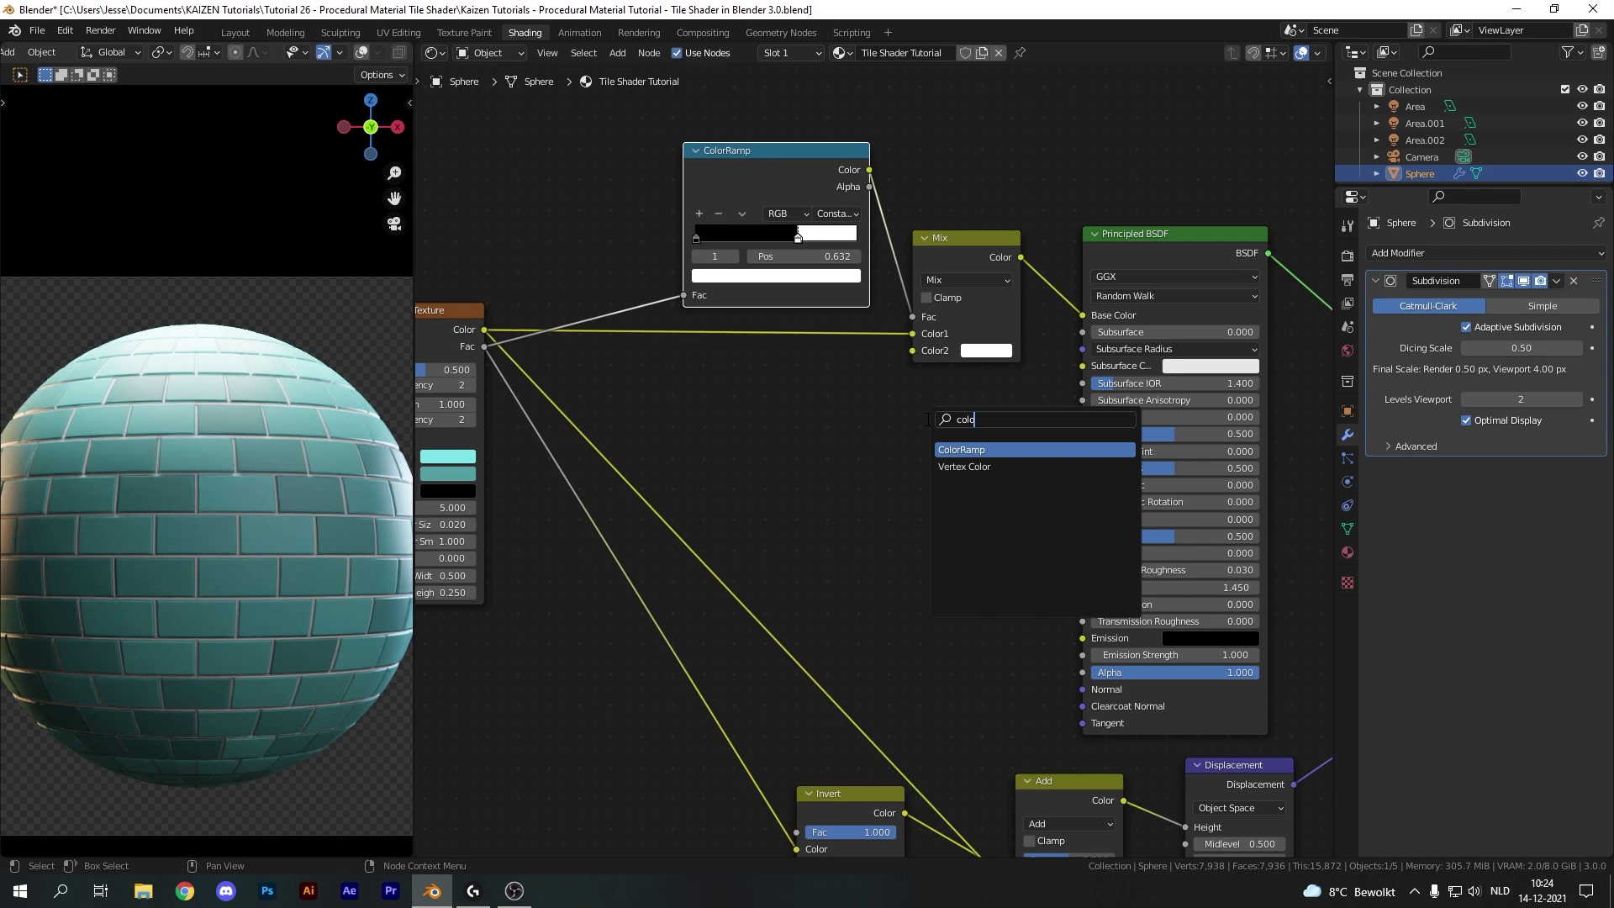
{"action": "key", "text": "Return"}
{"action": "left_click", "coordinate": [810, 418]}
{"action": "key", "text": "shift+a"}
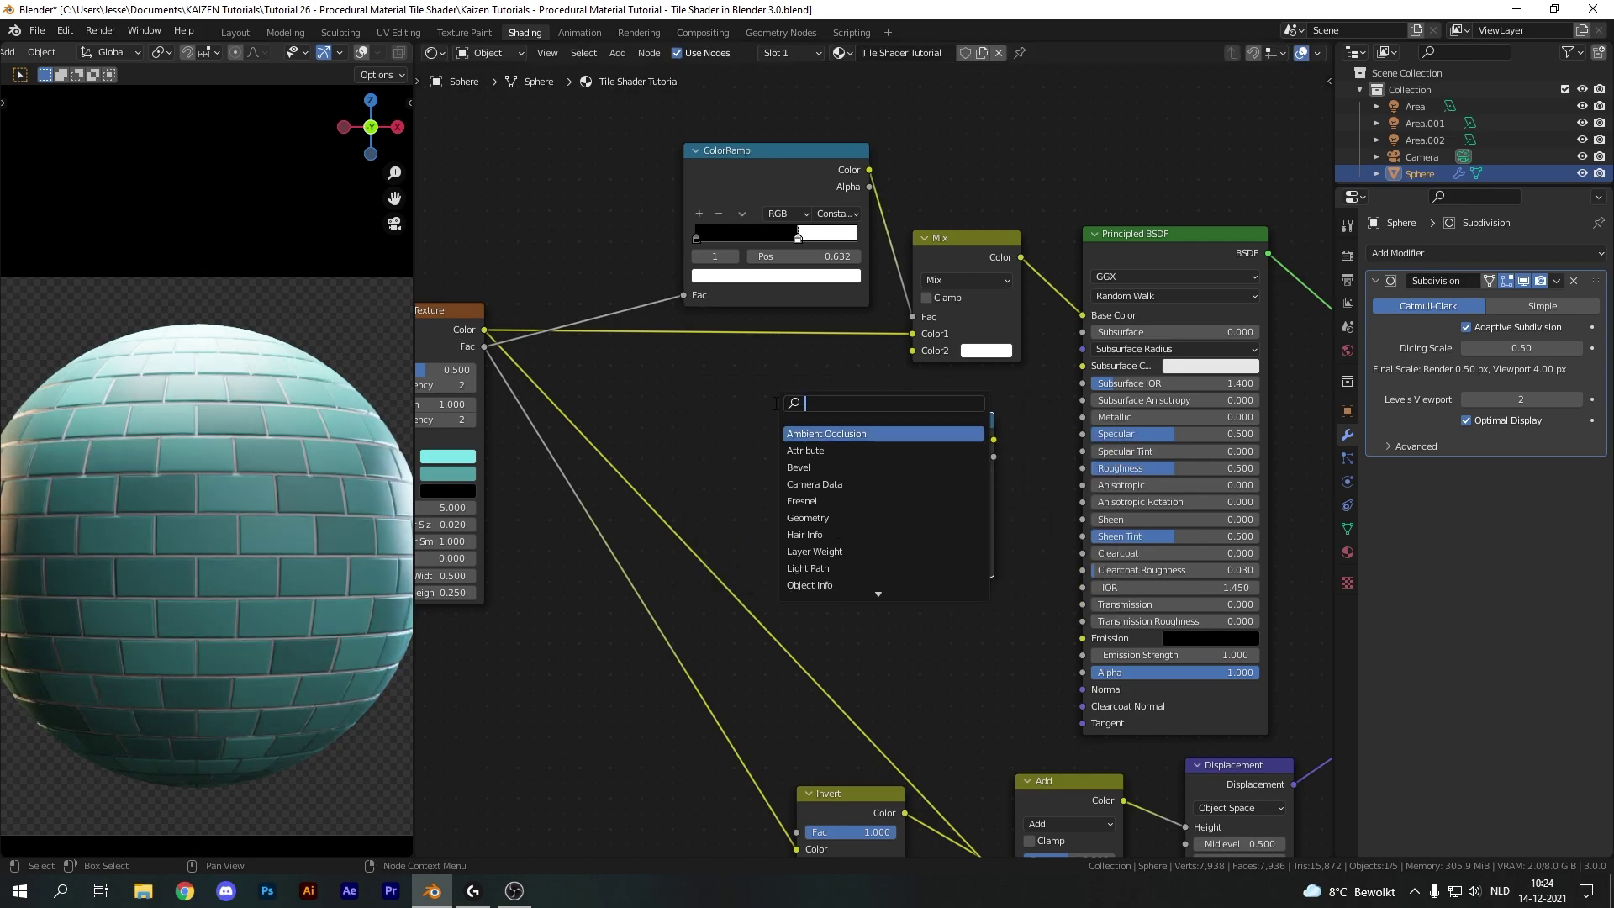
{"action": "type", "text": "noise"}
{"action": "key", "text": "Return"}
- Collapse the Invert node and position it in front of the Add node
{"action": "scroll", "coordinate": [754, 571], "scroll_direction": "down", "scroll_amount": 1}
{"action": "middle_click_drag", "start_coordinate": [755, 570], "coordinate": [904, 466], "text": "shift"}
{"action": "left_click_drag", "start_coordinate": [997, 591], "coordinate": [1060, 587]}
{"action": "key", "text": "h"}
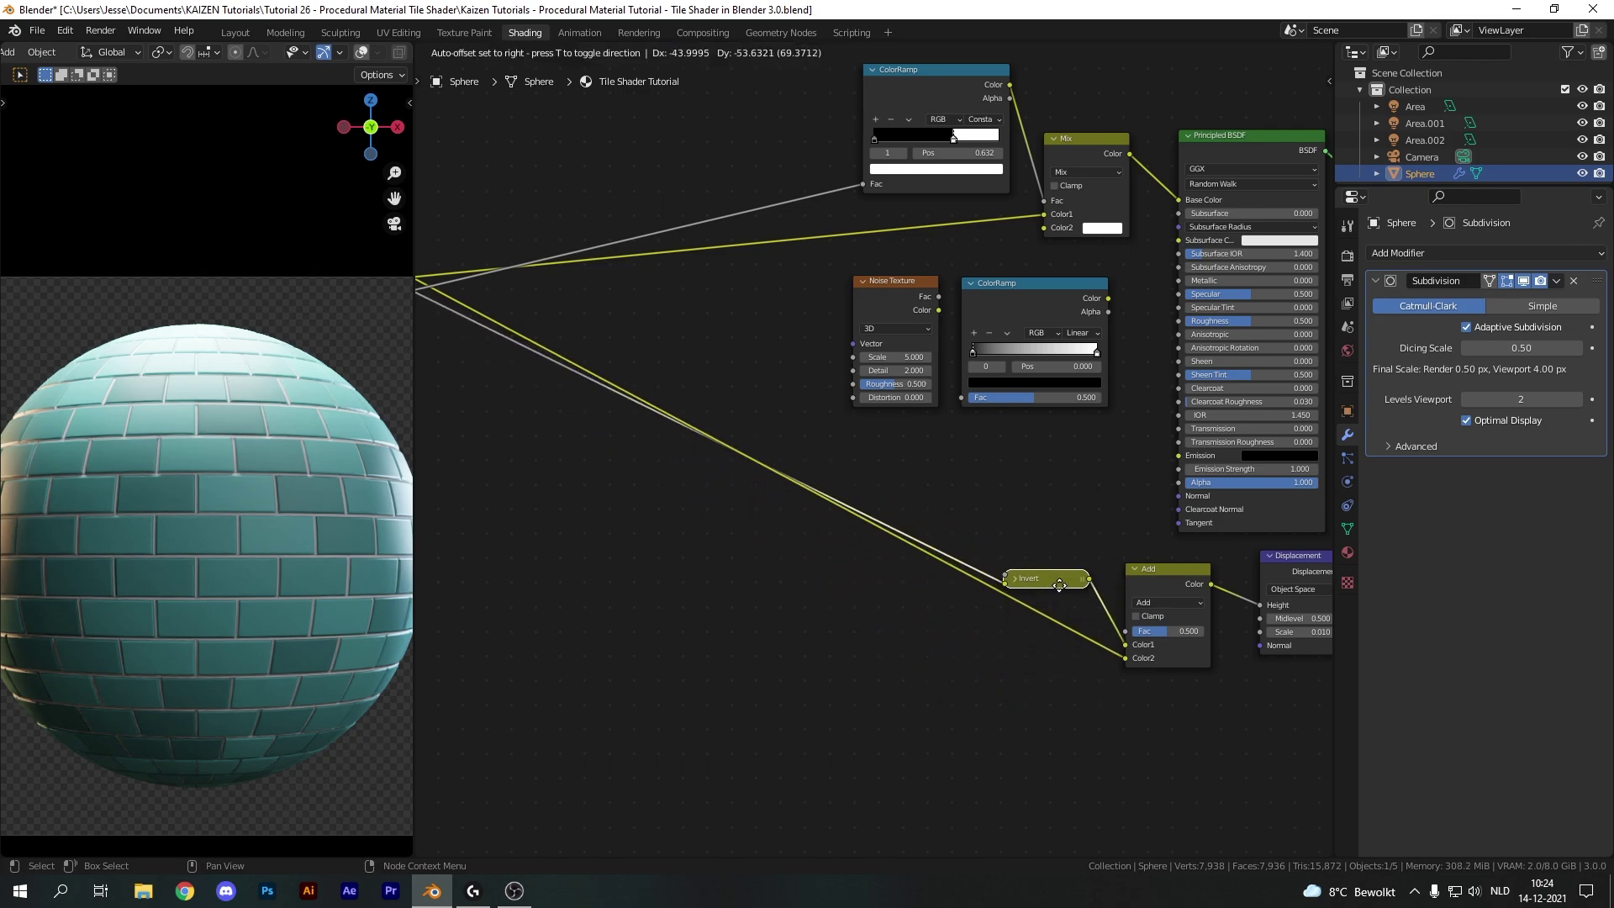
- Add reroute points to the Brick Texture's outgoing links, routing the colour pair above and the displacement pair below the other nodes
{"action": "middle_click_drag", "start_coordinate": [743, 305], "coordinate": [919, 485]}
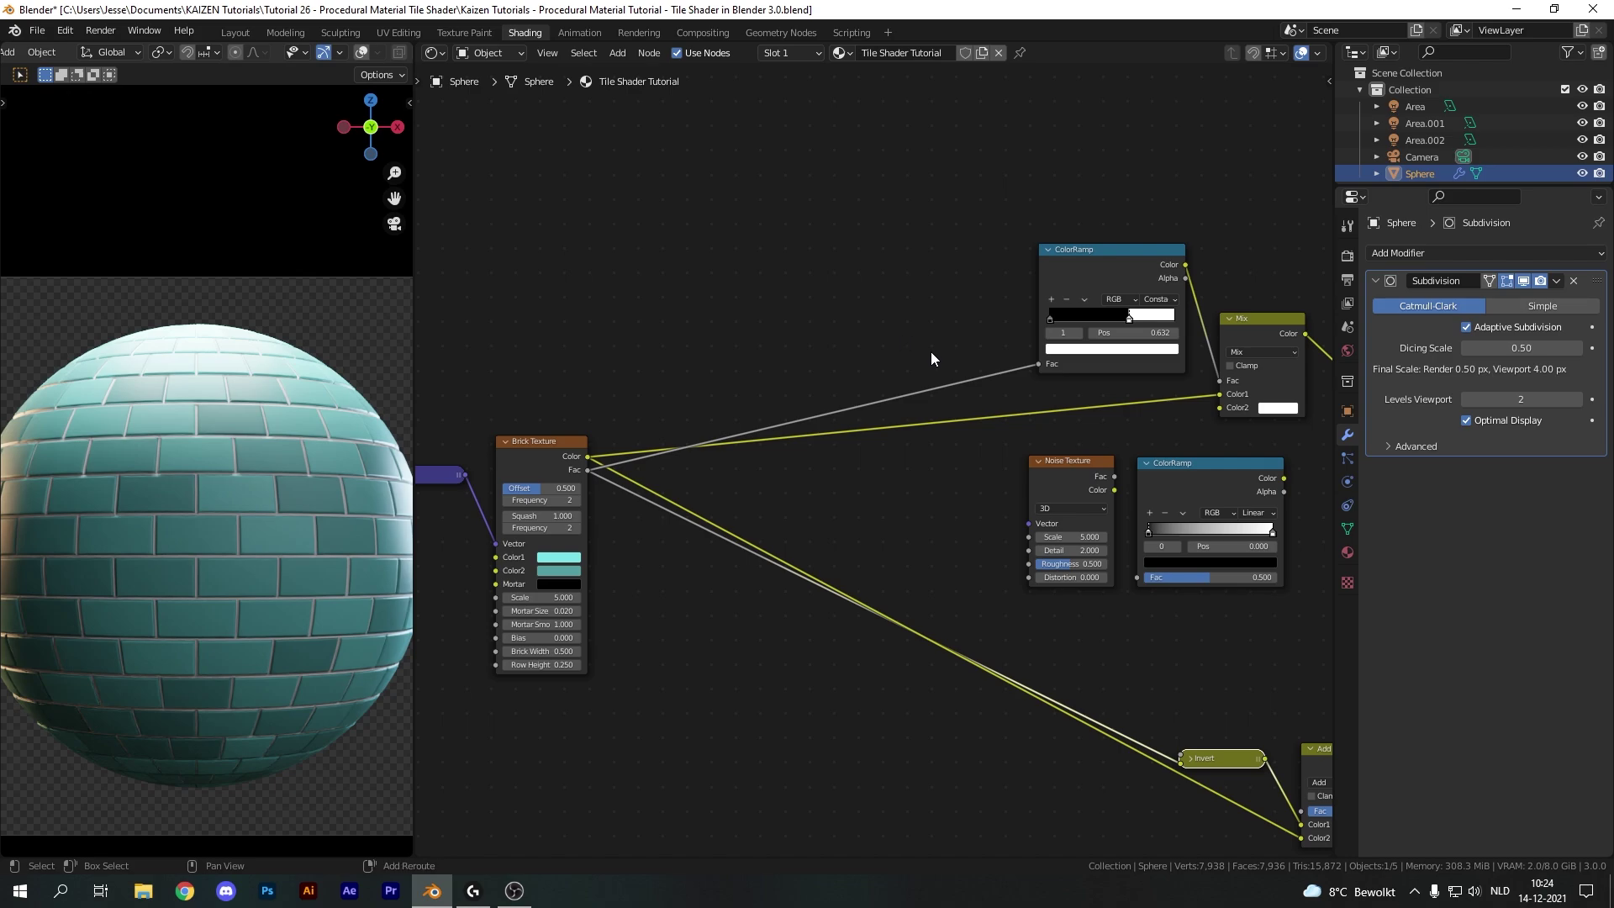
{"action": "right_click_drag", "start_coordinate": [933, 343], "coordinate": [965, 399], "text": "shift"}
{"action": "left_click_drag", "start_coordinate": [947, 382], "coordinate": [916, 216]}
{"action": "middle_click_drag", "start_coordinate": [927, 597], "coordinate": [839, 478]}
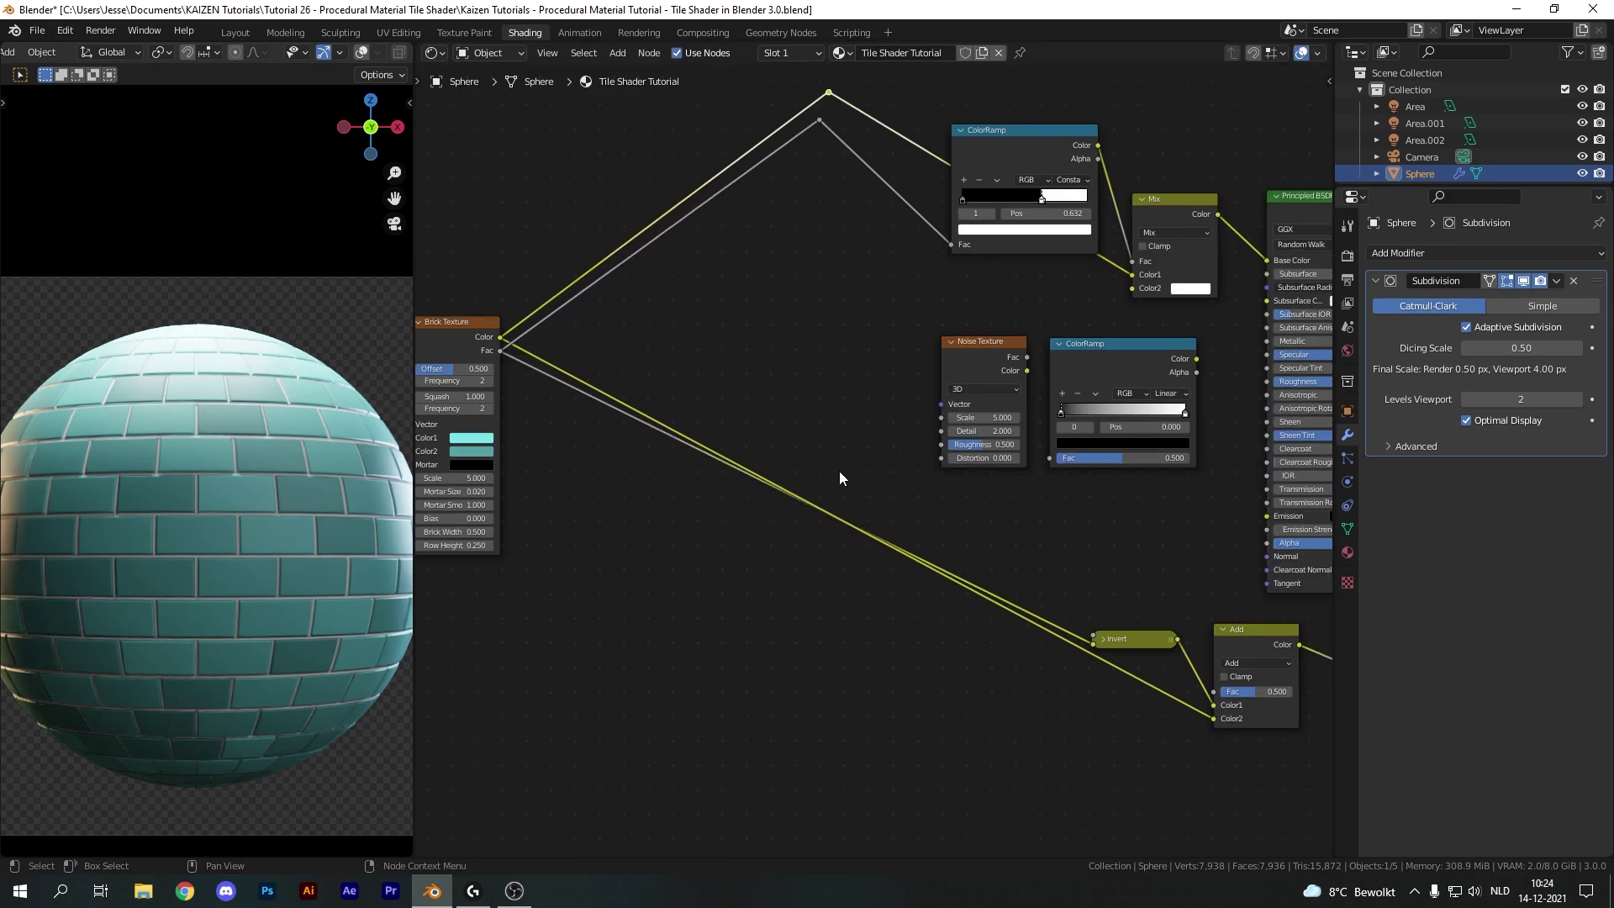
{"action": "right_click_drag", "start_coordinate": [1148, 654], "coordinate": [1121, 692], "text": "shift"}
{"action": "left_click_drag", "start_coordinate": [1132, 675], "coordinate": [807, 735]}
- Connect the Noise Texture's Fac output to the second ColorRamp, and that ramp's Color output to the Principled BSDF's Roughness
{"action": "scroll", "coordinate": [1008, 647], "scroll_direction": "up", "scroll_amount": 5}
{"action": "middle_click_drag", "start_coordinate": [1143, 476], "coordinate": [834, 597]}
{"action": "left_click_drag", "start_coordinate": [976, 514], "coordinate": [1080, 551]}
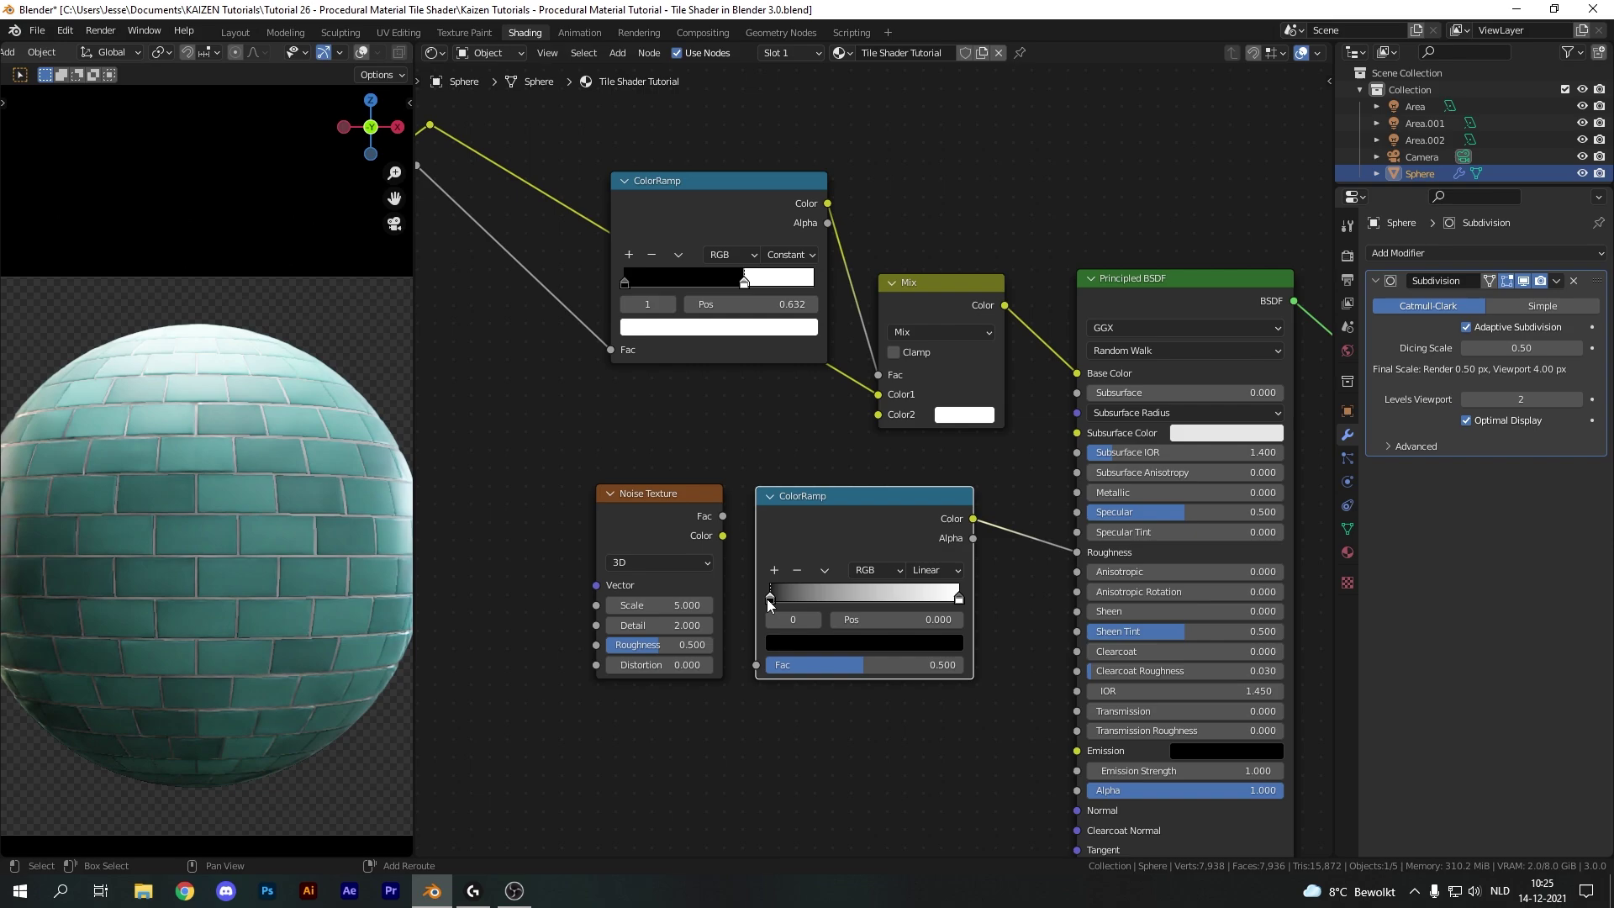
{"action": "middle_click_drag", "start_coordinate": [728, 518], "coordinate": [933, 486]}
{"action": "left_click_drag", "start_coordinate": [931, 482], "coordinate": [965, 631]}
- Set the Noise Texture's Scale to 15
{"action": "scroll", "coordinate": [873, 471], "scroll_direction": "up", "scroll_amount": 1}
{"action": "left_click", "coordinate": [861, 572]}
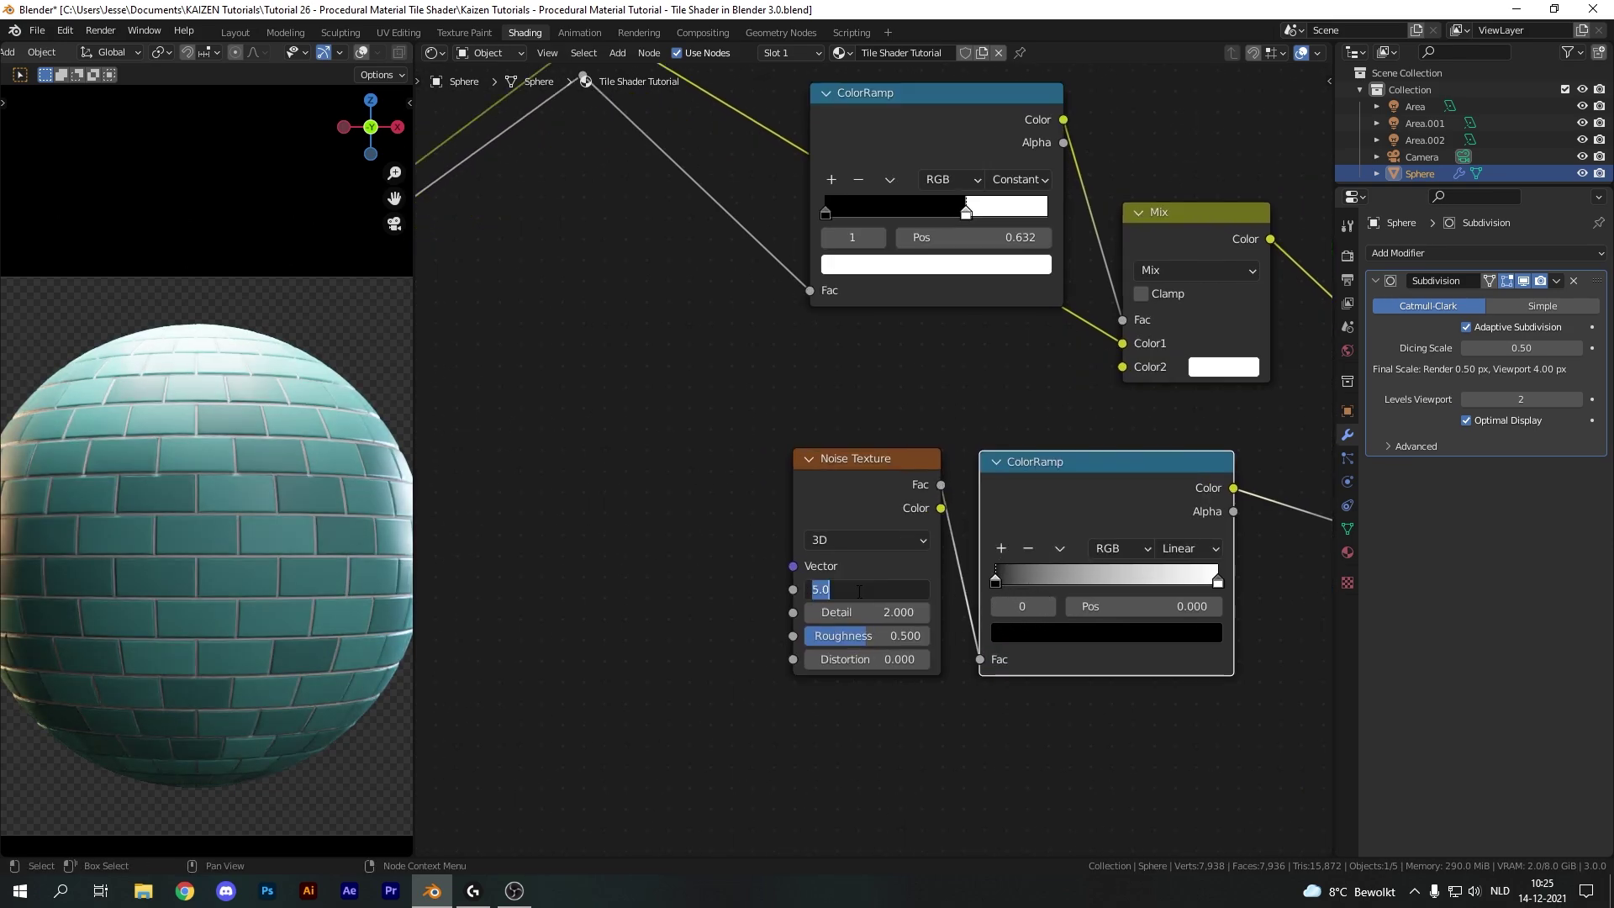
{"action": "type", "text": "15"}
{"action": "key", "text": "Return"}
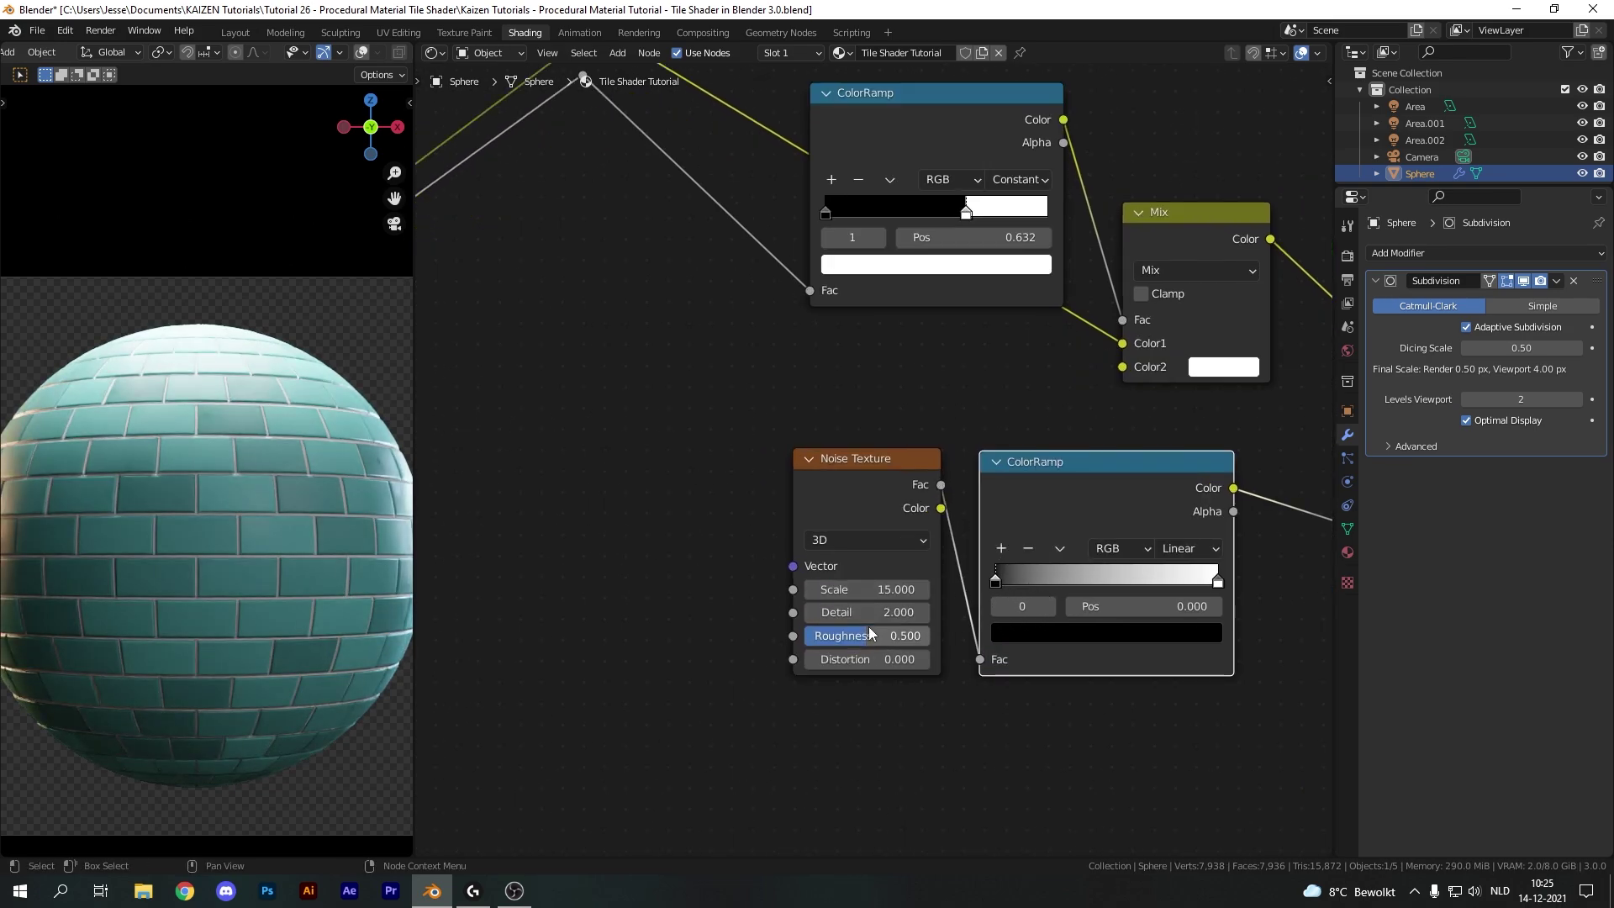
- Set the Noise Texture's Detail to 10 and its Roughness to 0.7
{"action": "left_click", "coordinate": [871, 613]}
{"action": "type", "text": "10"}
{"action": "key", "text": "Return"}
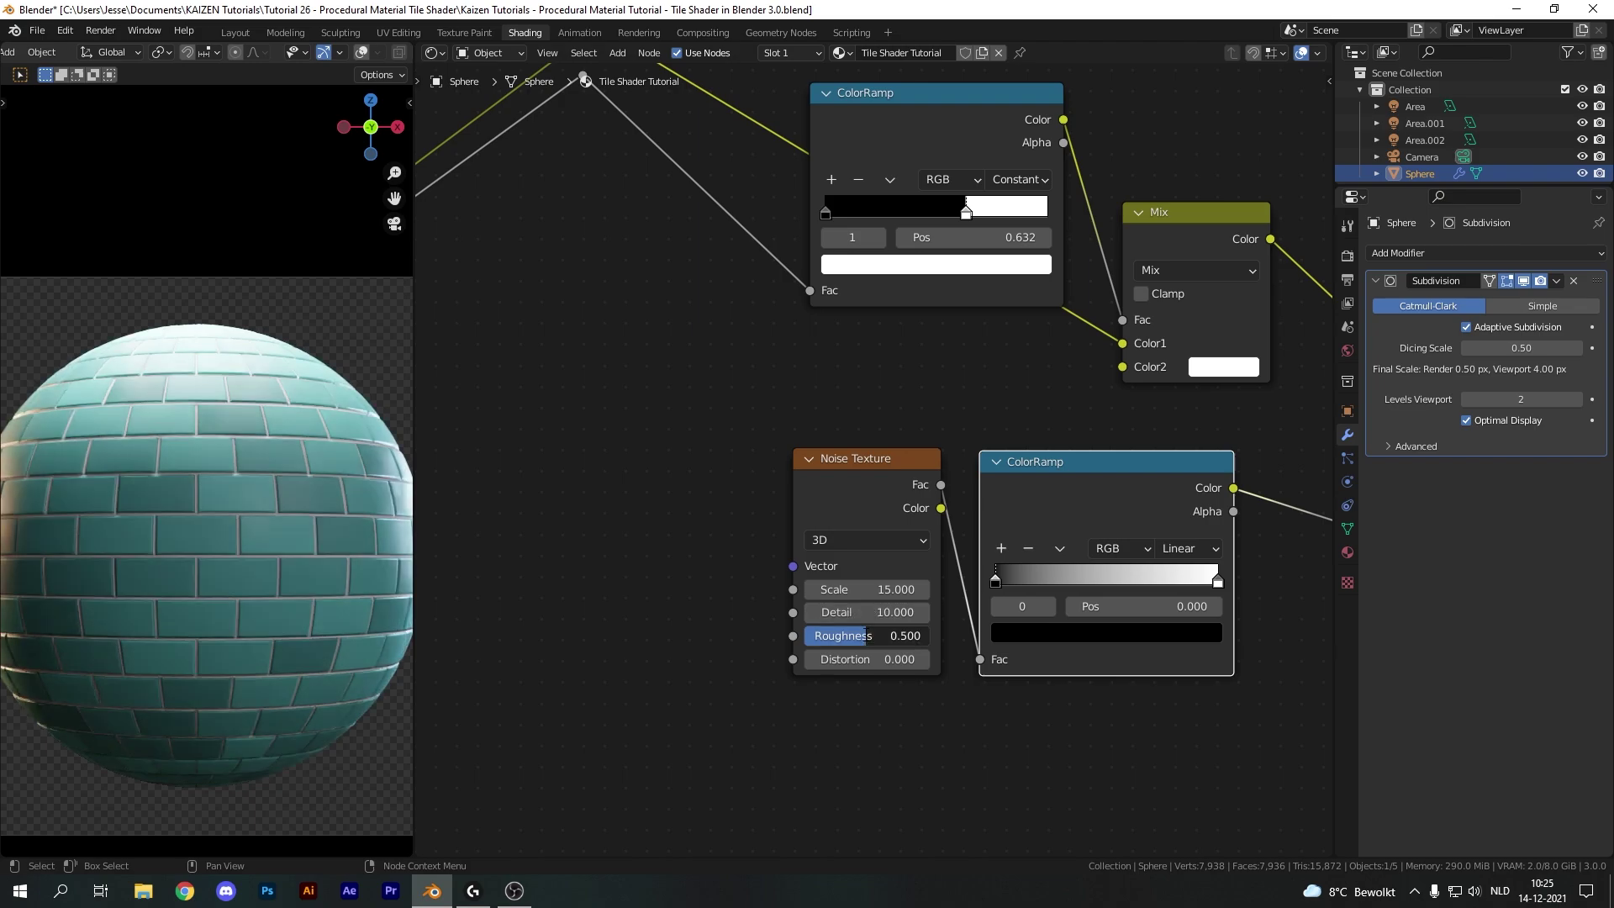
{"action": "left_click", "coordinate": [866, 636]}
{"action": "type", "text": "0.7"}
{"action": "key", "text": "Return"}
- Set the roughness ramp's black stop at 0.450 and white stop at 0.773, lightening the black slightly and lowering the white's value to 0.72
{"action": "left_click_drag", "start_coordinate": [997, 582], "coordinate": [1071, 592]}
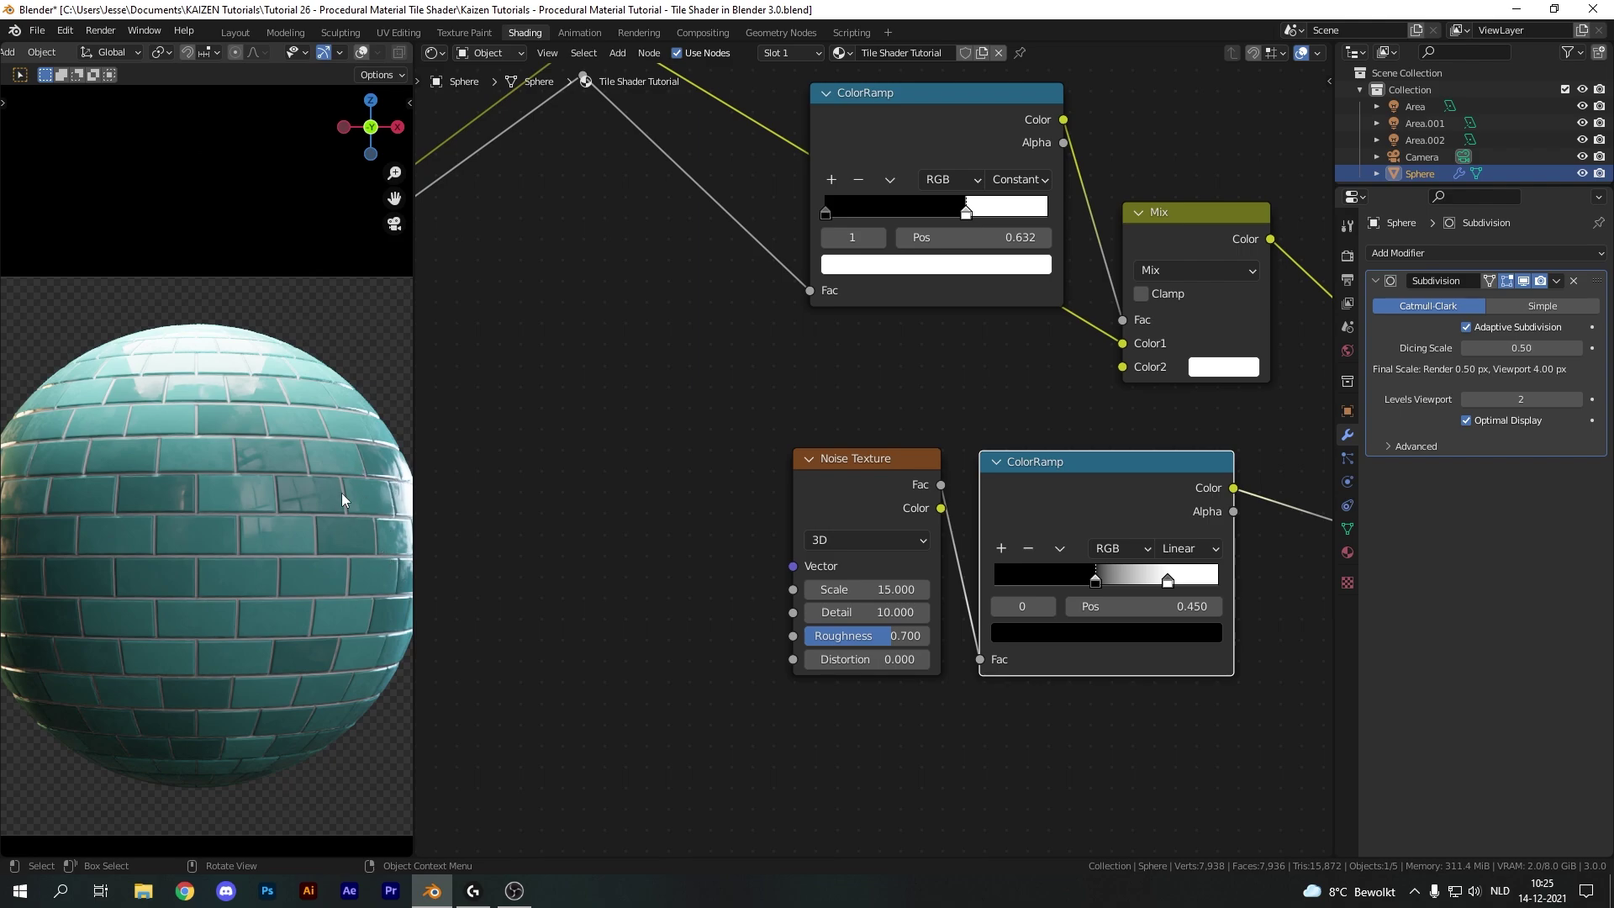
{"action": "left_click", "coordinate": [1093, 634]}
{"action": "left_click", "coordinate": [1173, 476]}
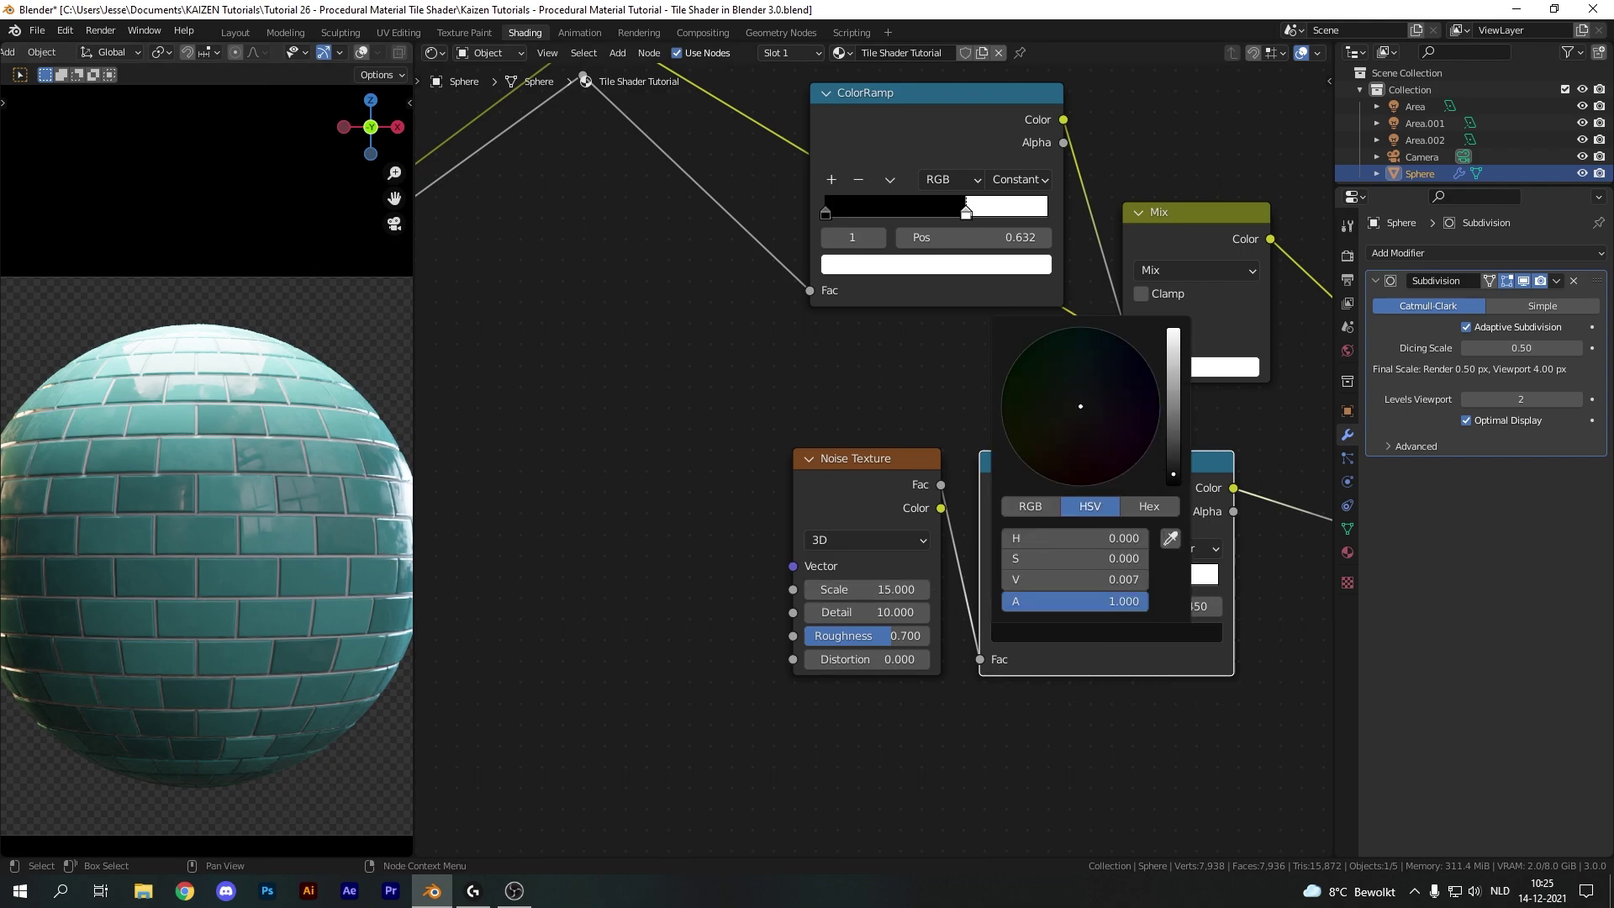
{"action": "left_click_drag", "start_coordinate": [1174, 474], "coordinate": [1170, 468]}
{"action": "left_click", "coordinate": [1166, 581]}
{"action": "left_click", "coordinate": [1149, 634]}
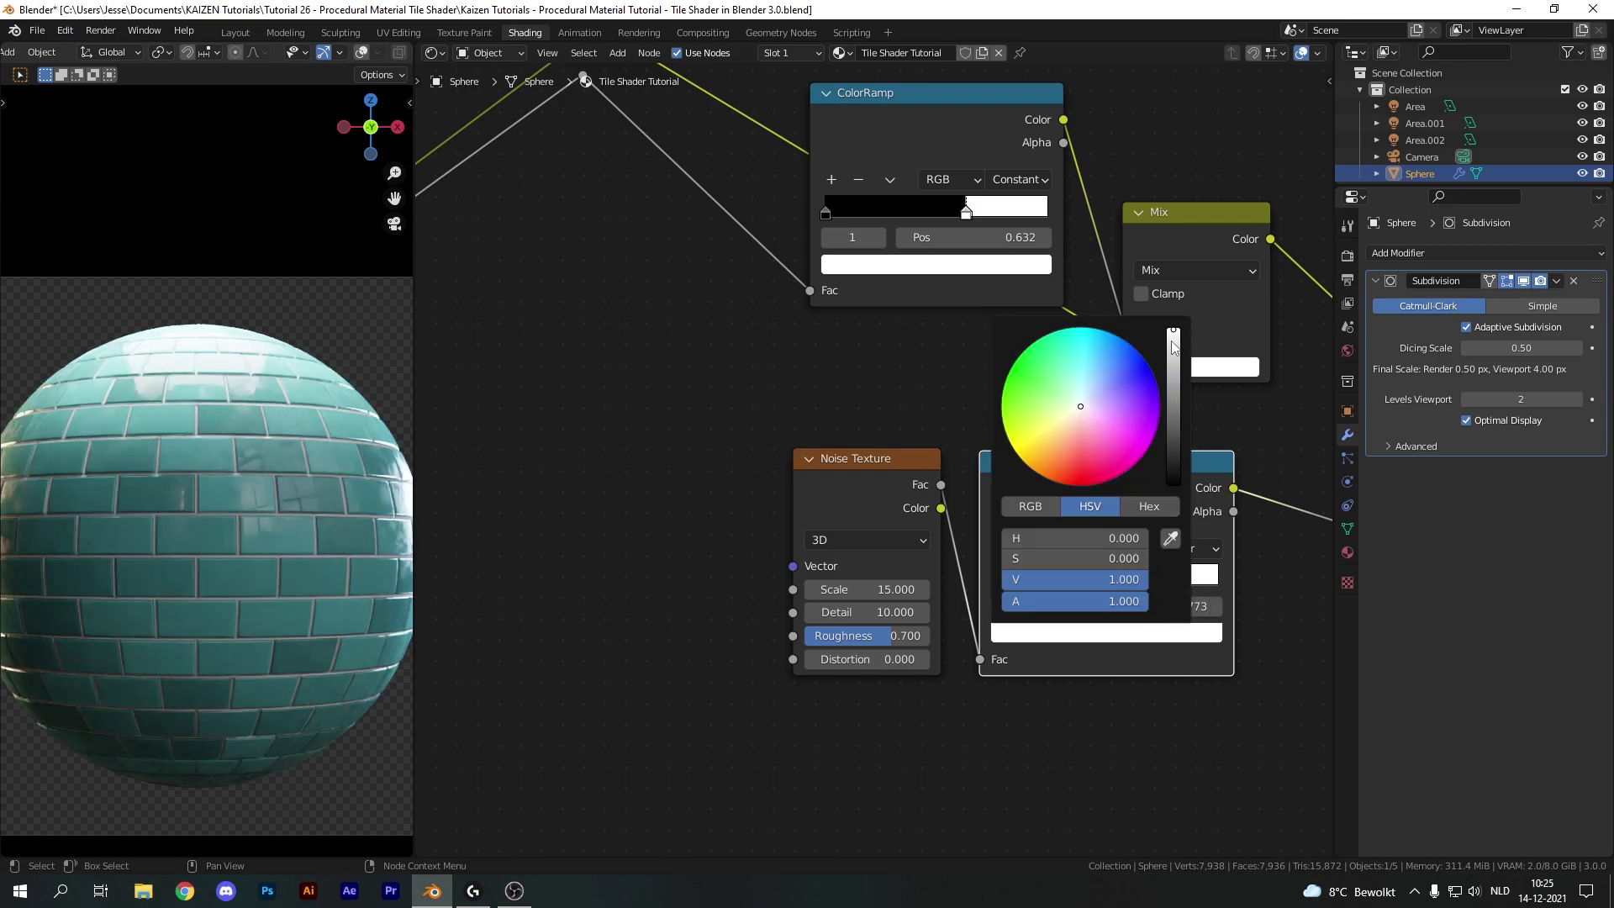
{"action": "left_click", "coordinate": [1173, 343]}
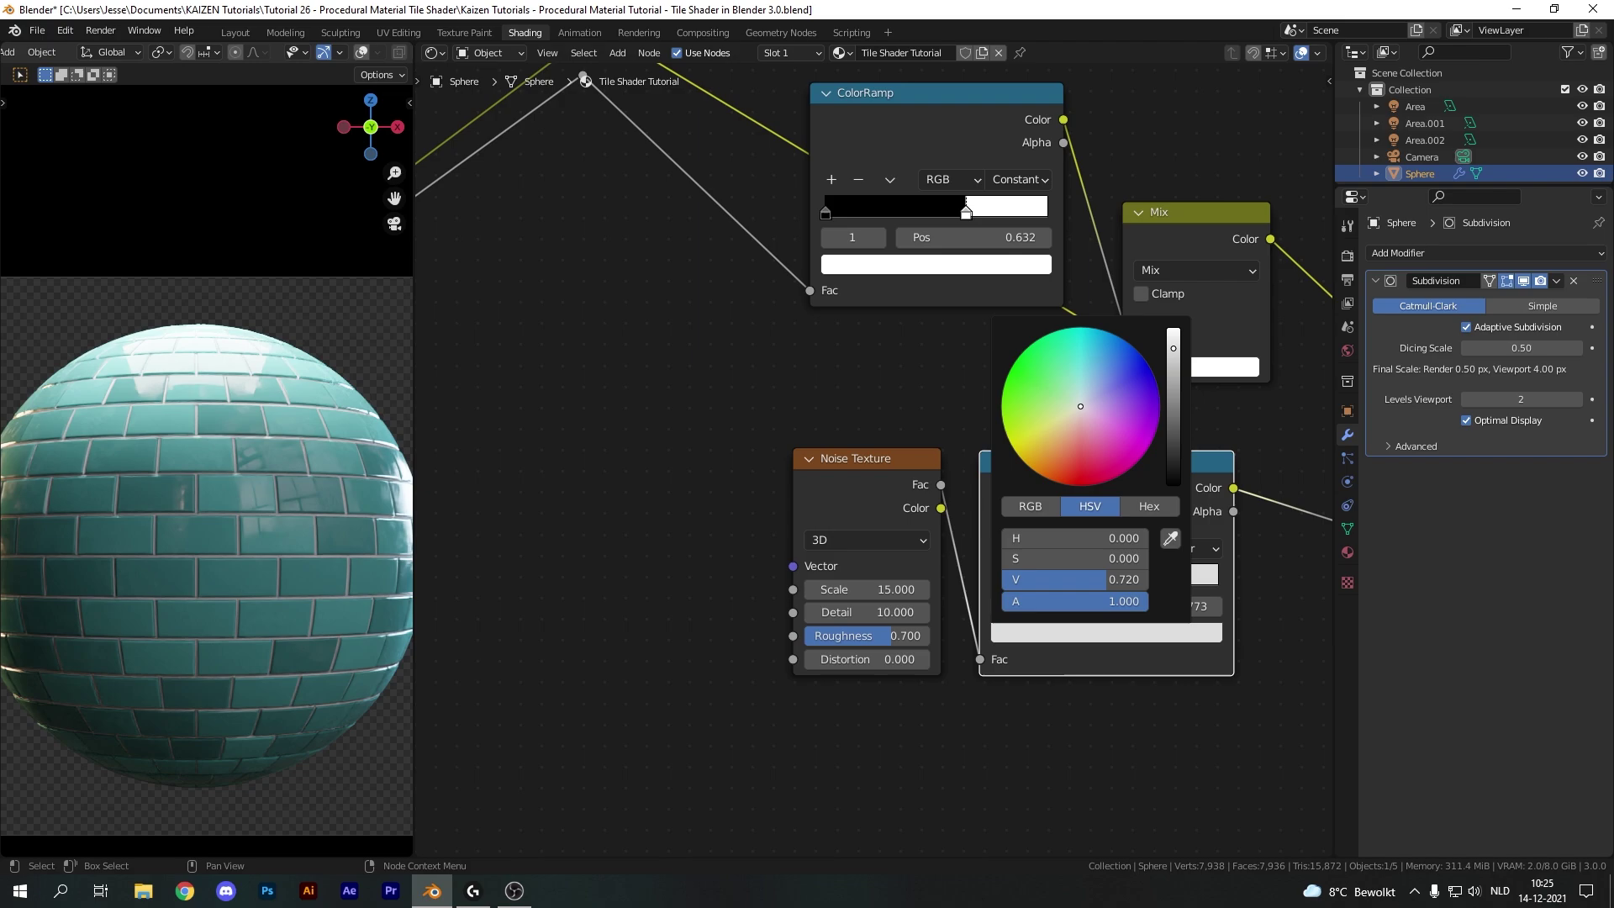
- Shift the Noise Texture and its ColorRamp away from the Principled BSDF and insert a duplicate of the Mix node between the ramp and Roughness
{"action": "scroll", "coordinate": [1047, 592], "scroll_direction": "down", "scroll_amount": 1}
{"action": "left_click_drag", "start_coordinate": [730, 445], "coordinate": [1033, 615]}
{"action": "left_click_drag", "start_coordinate": [1021, 618], "coordinate": [906, 620]}
{"action": "scroll", "coordinate": [372, 301], "scroll_direction": "up", "scroll_amount": 8}
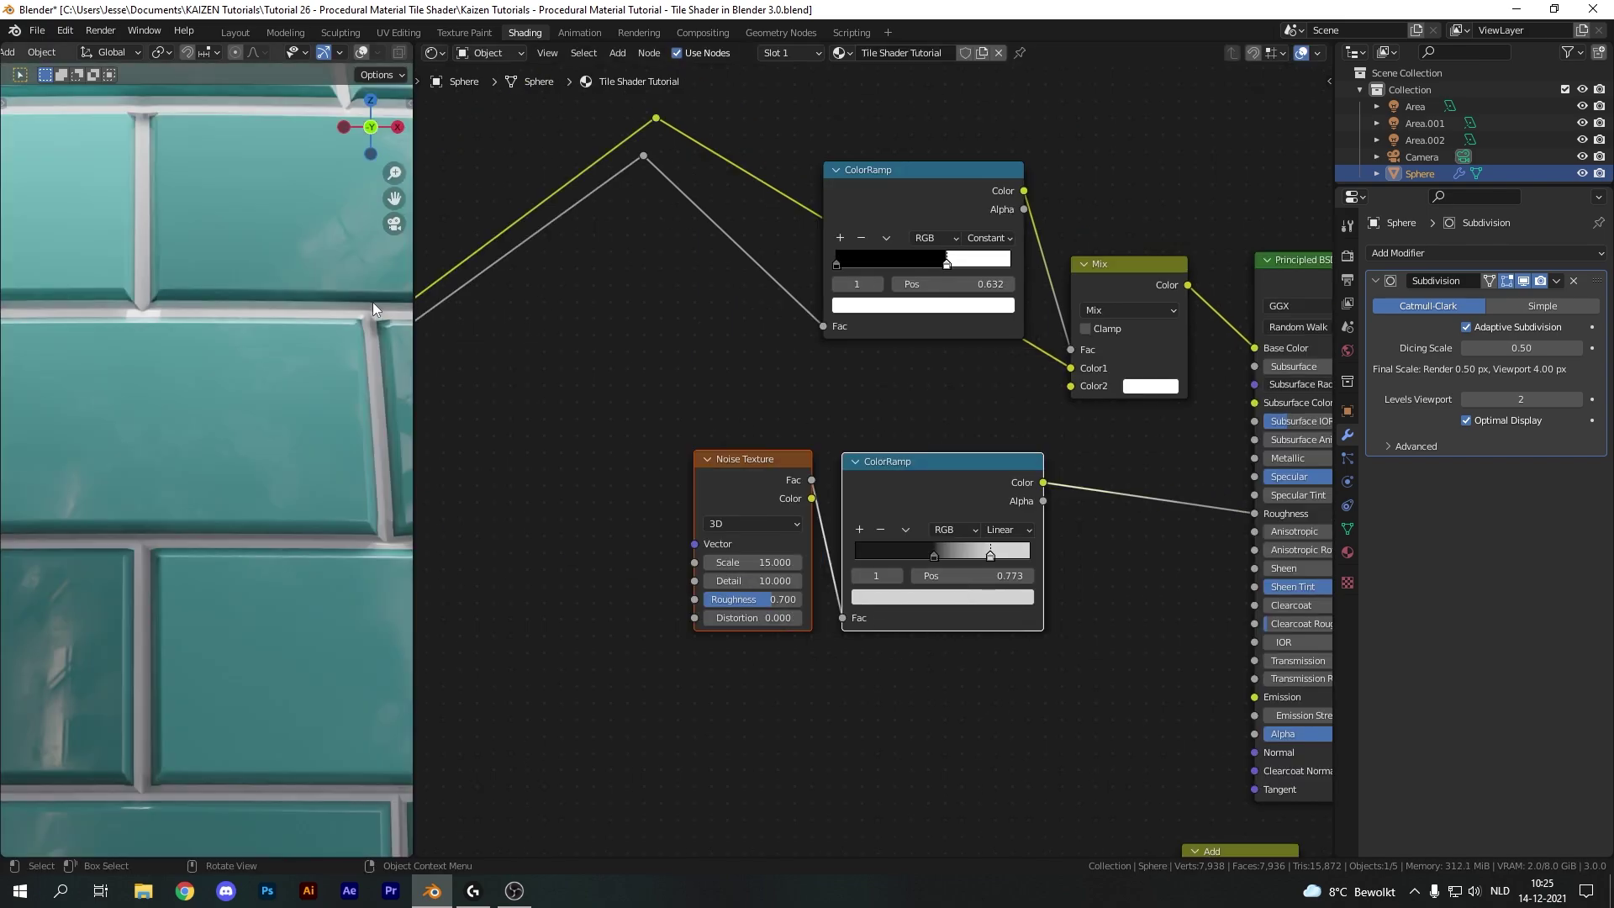
{"action": "scroll", "coordinate": [1016, 542], "scroll_direction": "down", "scroll_amount": 3}
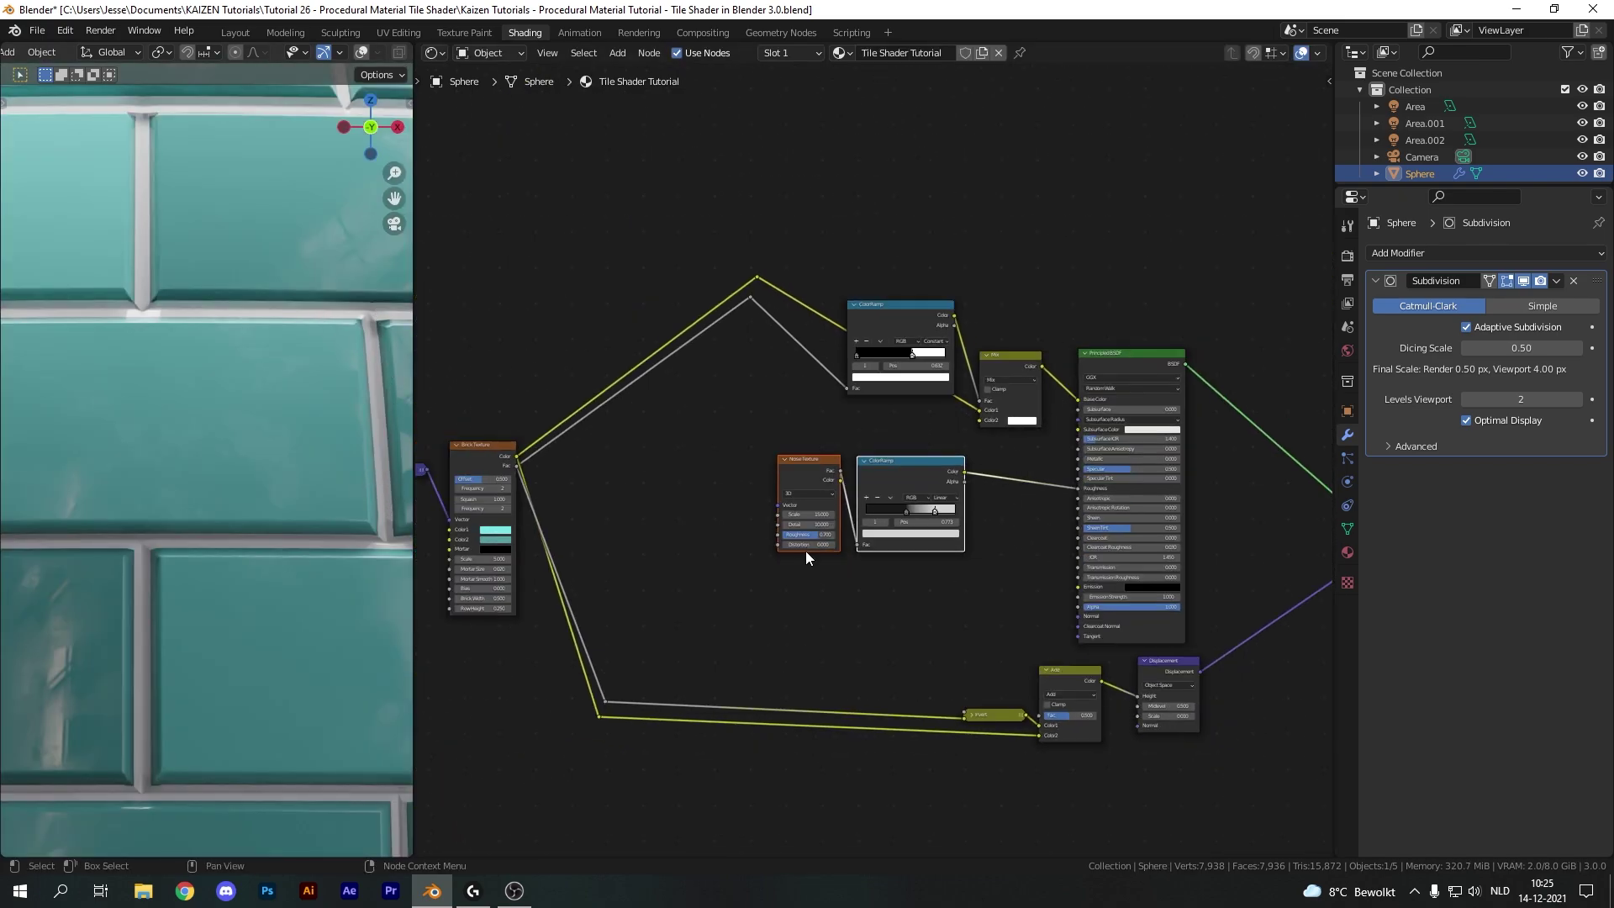
{"action": "scroll", "coordinate": [1036, 375], "scroll_direction": "up", "scroll_amount": 4}
{"action": "left_click", "coordinate": [1047, 321]}
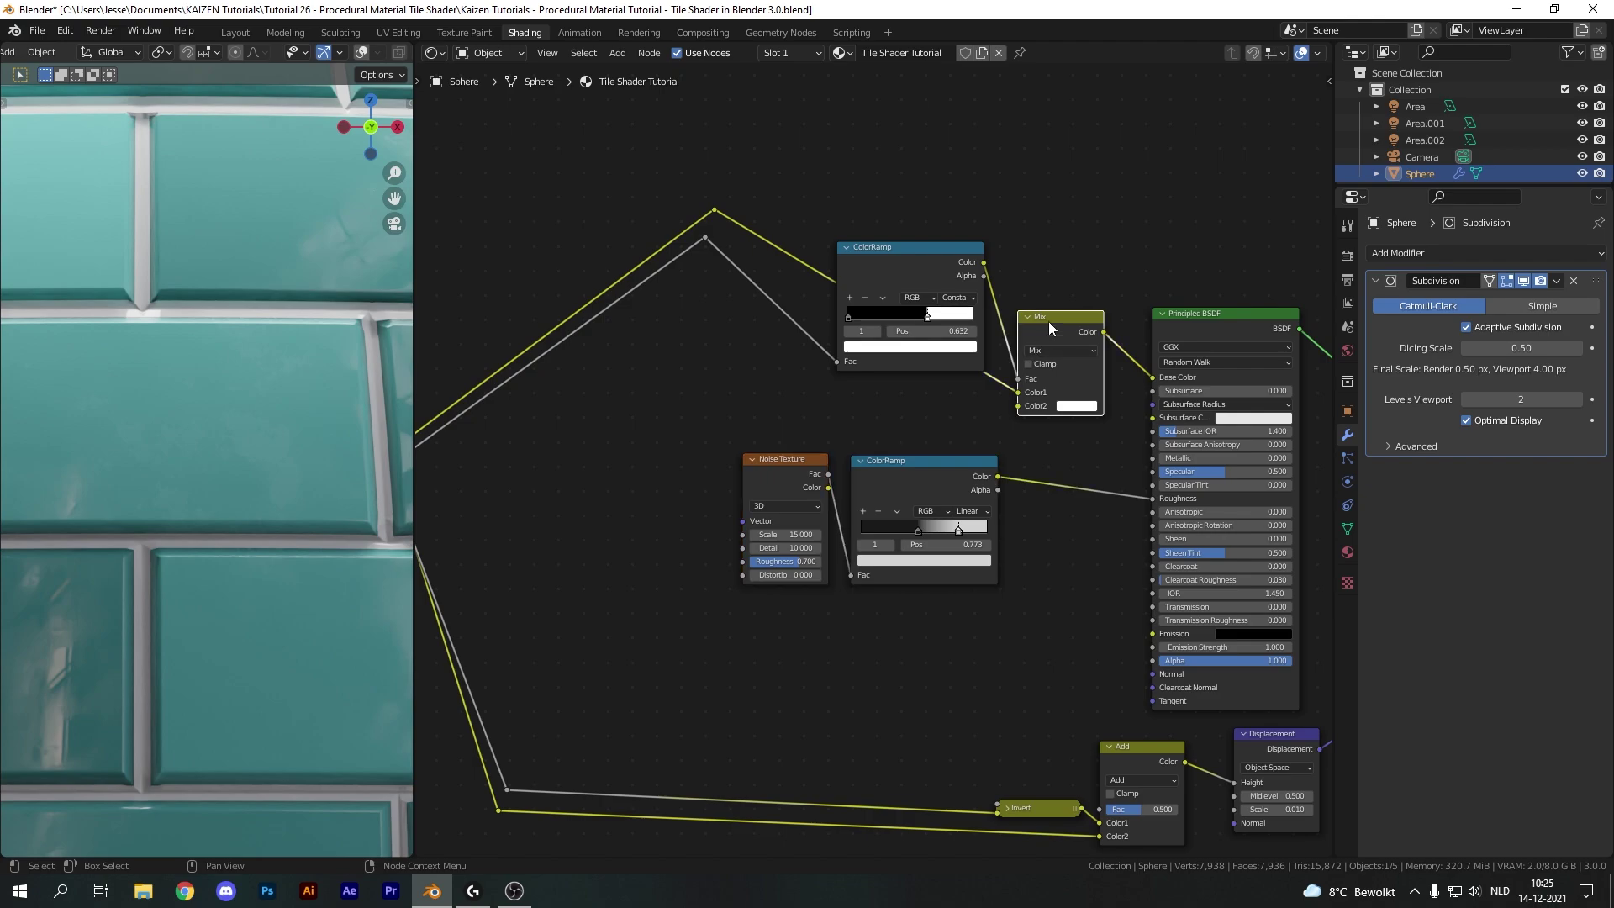
{"action": "key", "text": "shift+d"}
{"action": "left_click", "coordinate": [1076, 465]}
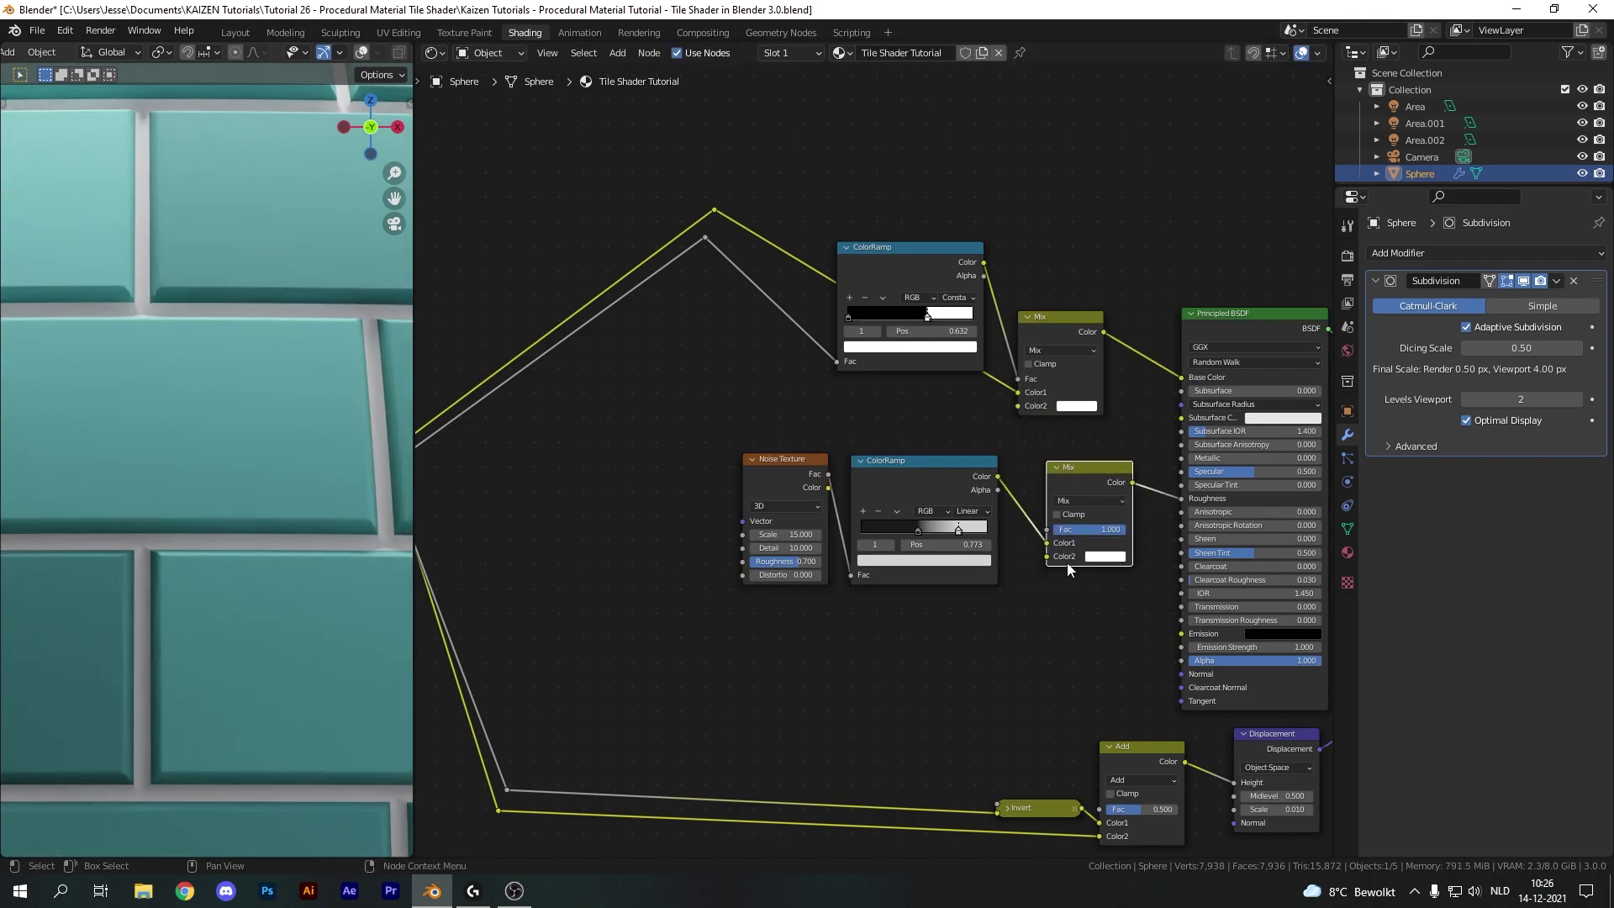
- Connect the mortar mask ColorRamp's Color output to the Fac input of the new roughness Mix node
{"action": "scroll", "coordinate": [860, 578], "scroll_direction": "down", "scroll_amount": 4}
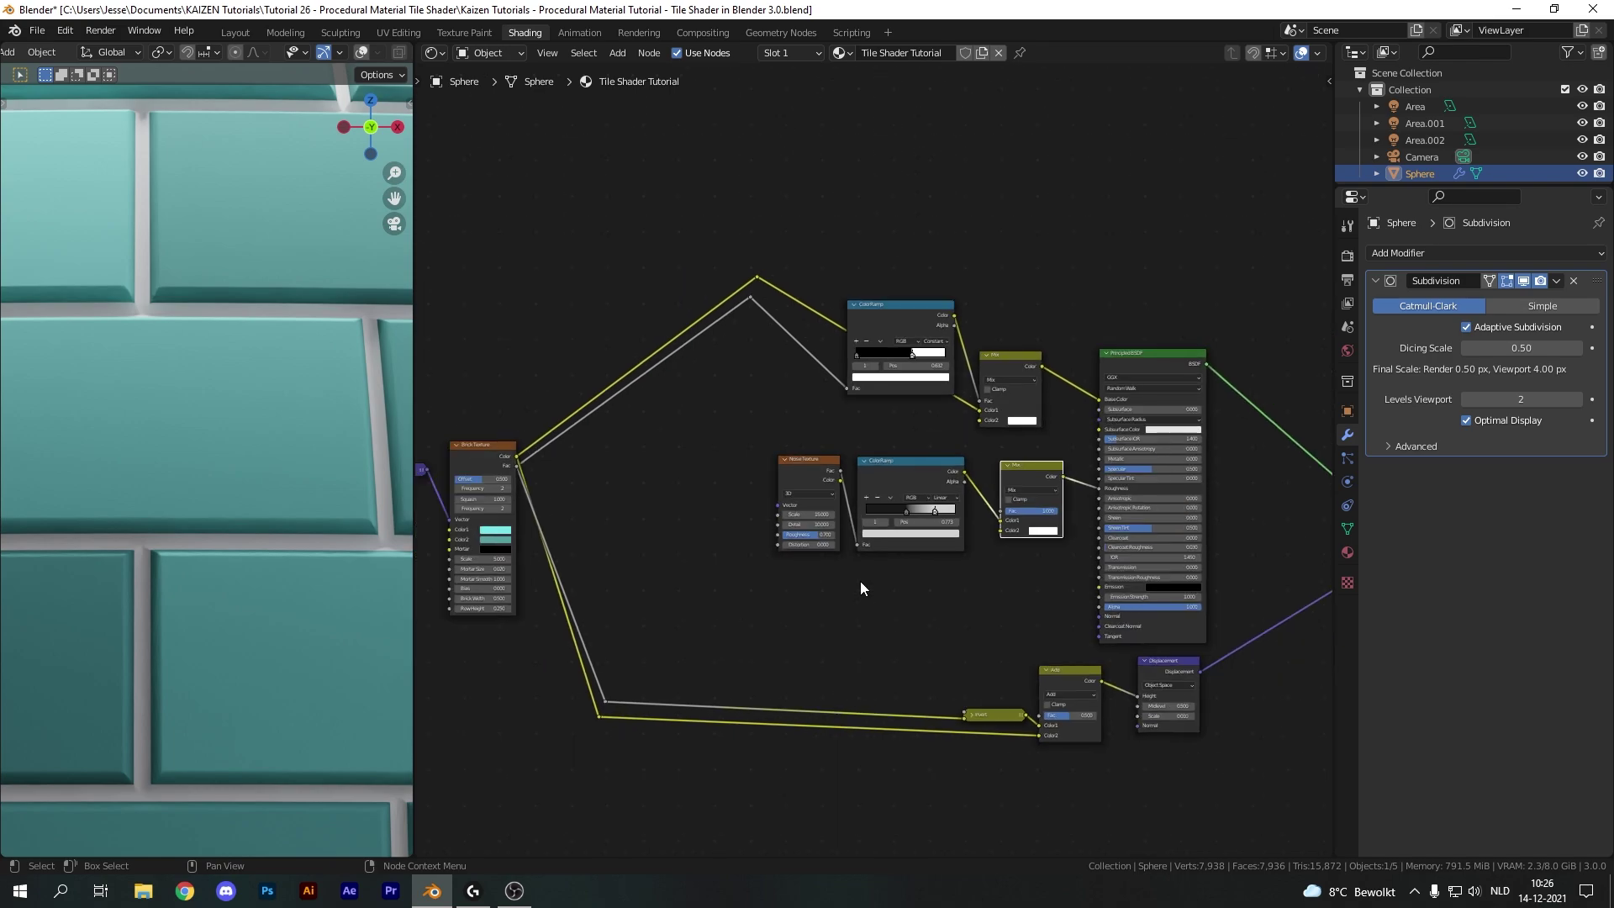
{"action": "middle_click_drag", "start_coordinate": [754, 552], "coordinate": [699, 606]}
{"action": "scroll", "coordinate": [701, 486], "scroll_direction": "up", "scroll_amount": 3}
{"action": "middle_click_drag", "start_coordinate": [691, 545], "coordinate": [810, 502]}
{"action": "left_click_drag", "start_coordinate": [987, 290], "coordinate": [1090, 547]}
{"action": "scroll", "coordinate": [331, 531], "scroll_direction": "down", "scroll_amount": 3}
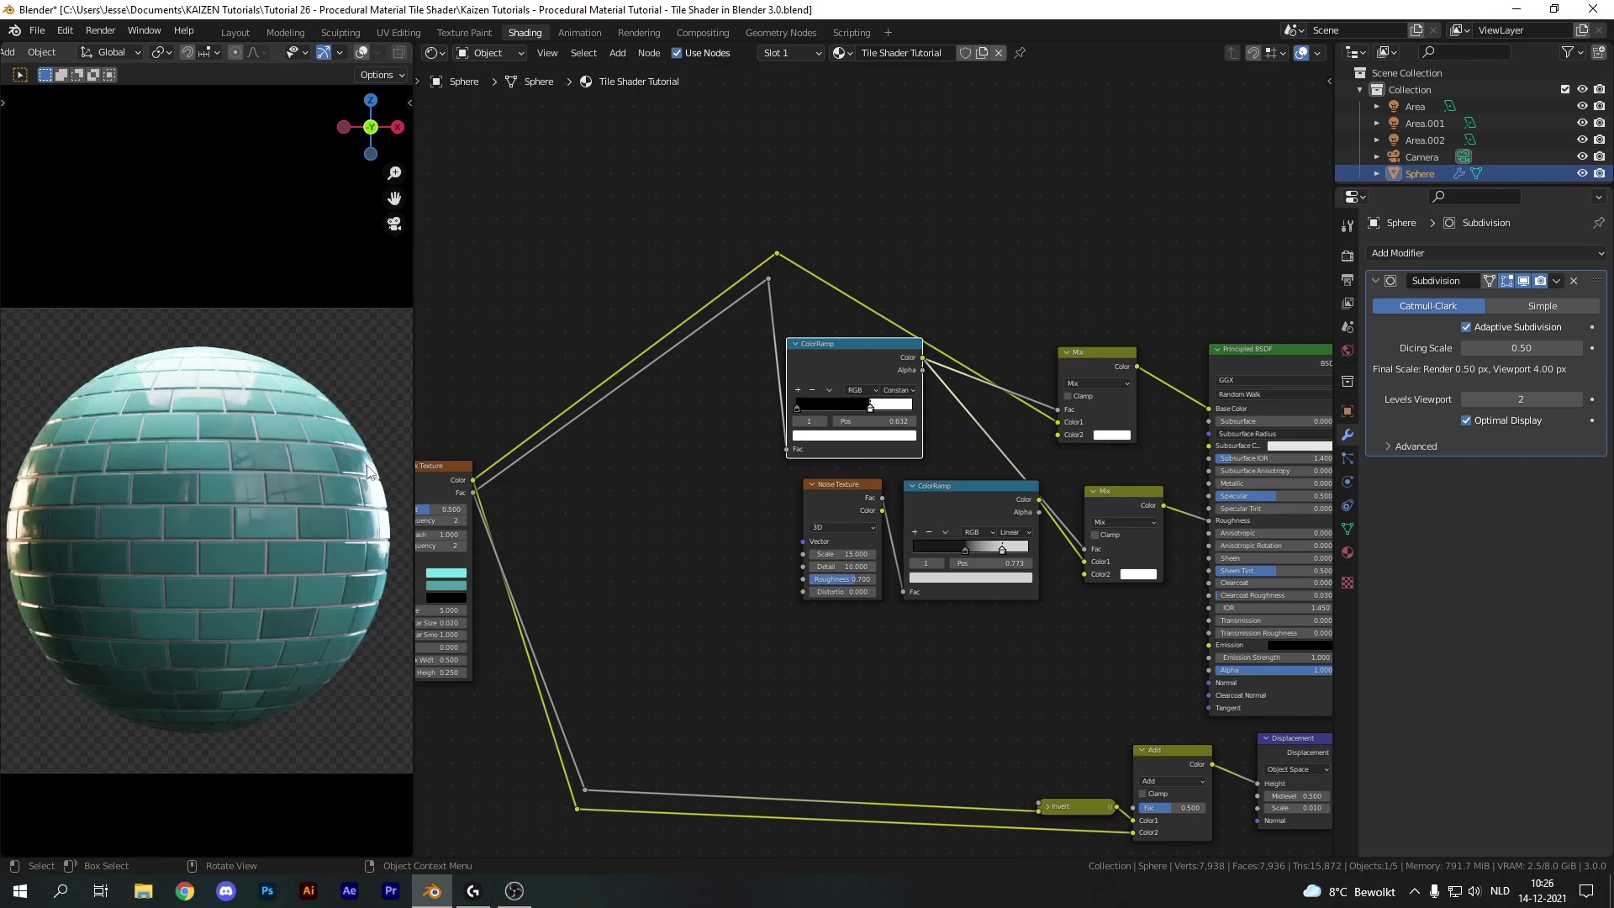
- Preview the roughness Mix node's output directly on the sphere
{"action": "scroll", "coordinate": [365, 476], "scroll_direction": "up", "scroll_amount": 2}
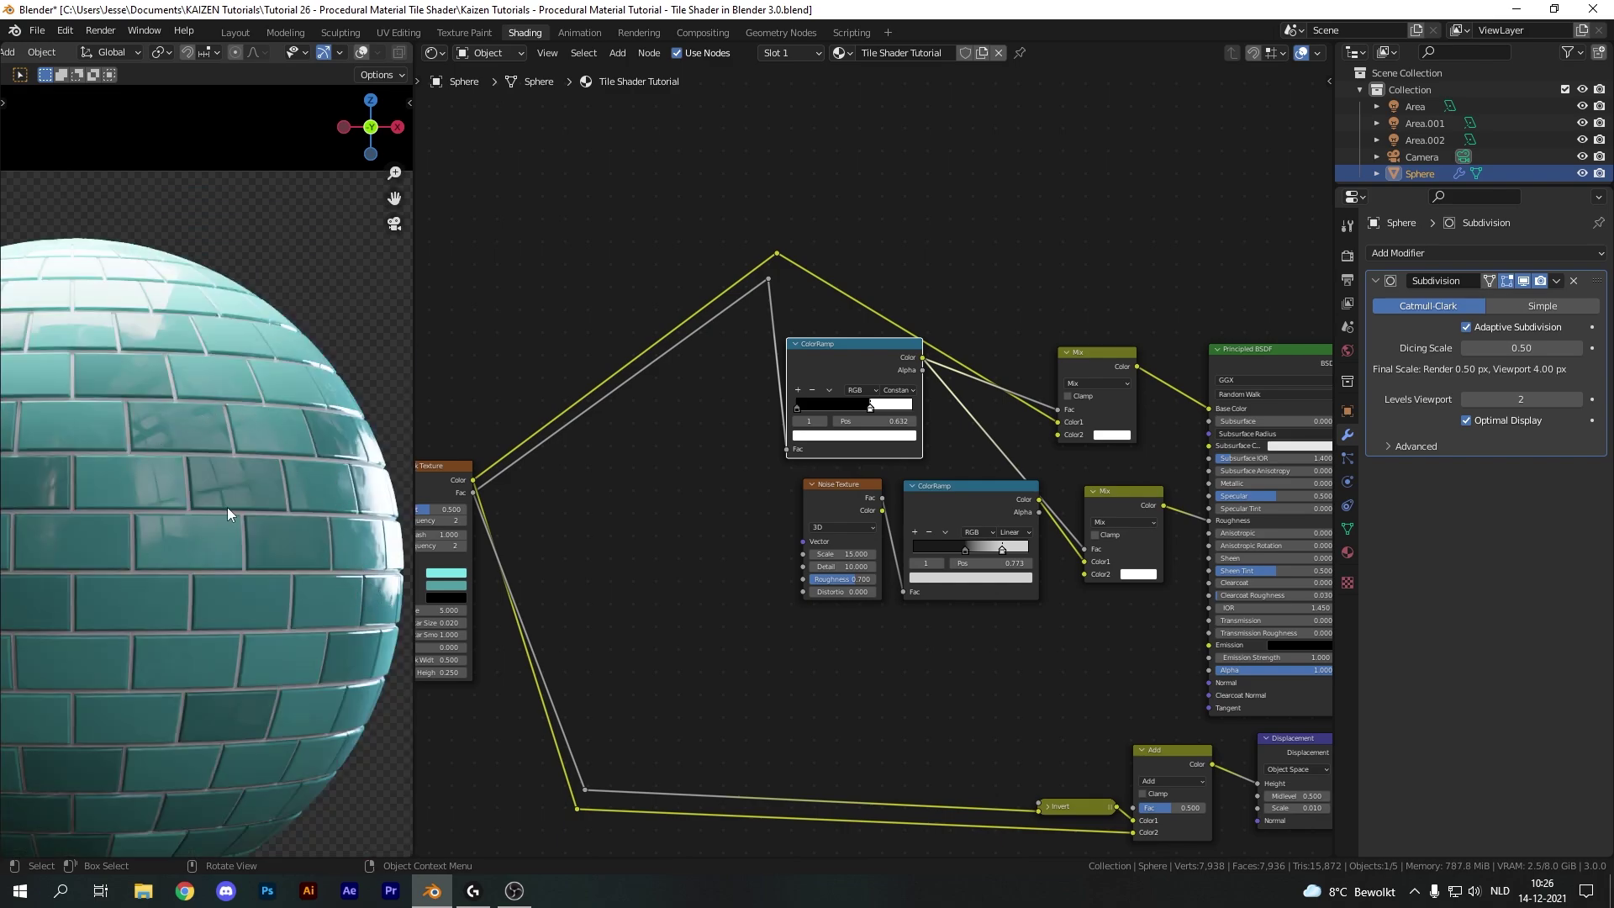
{"action": "scroll", "coordinate": [1051, 599], "scroll_direction": "up", "scroll_amount": 8}
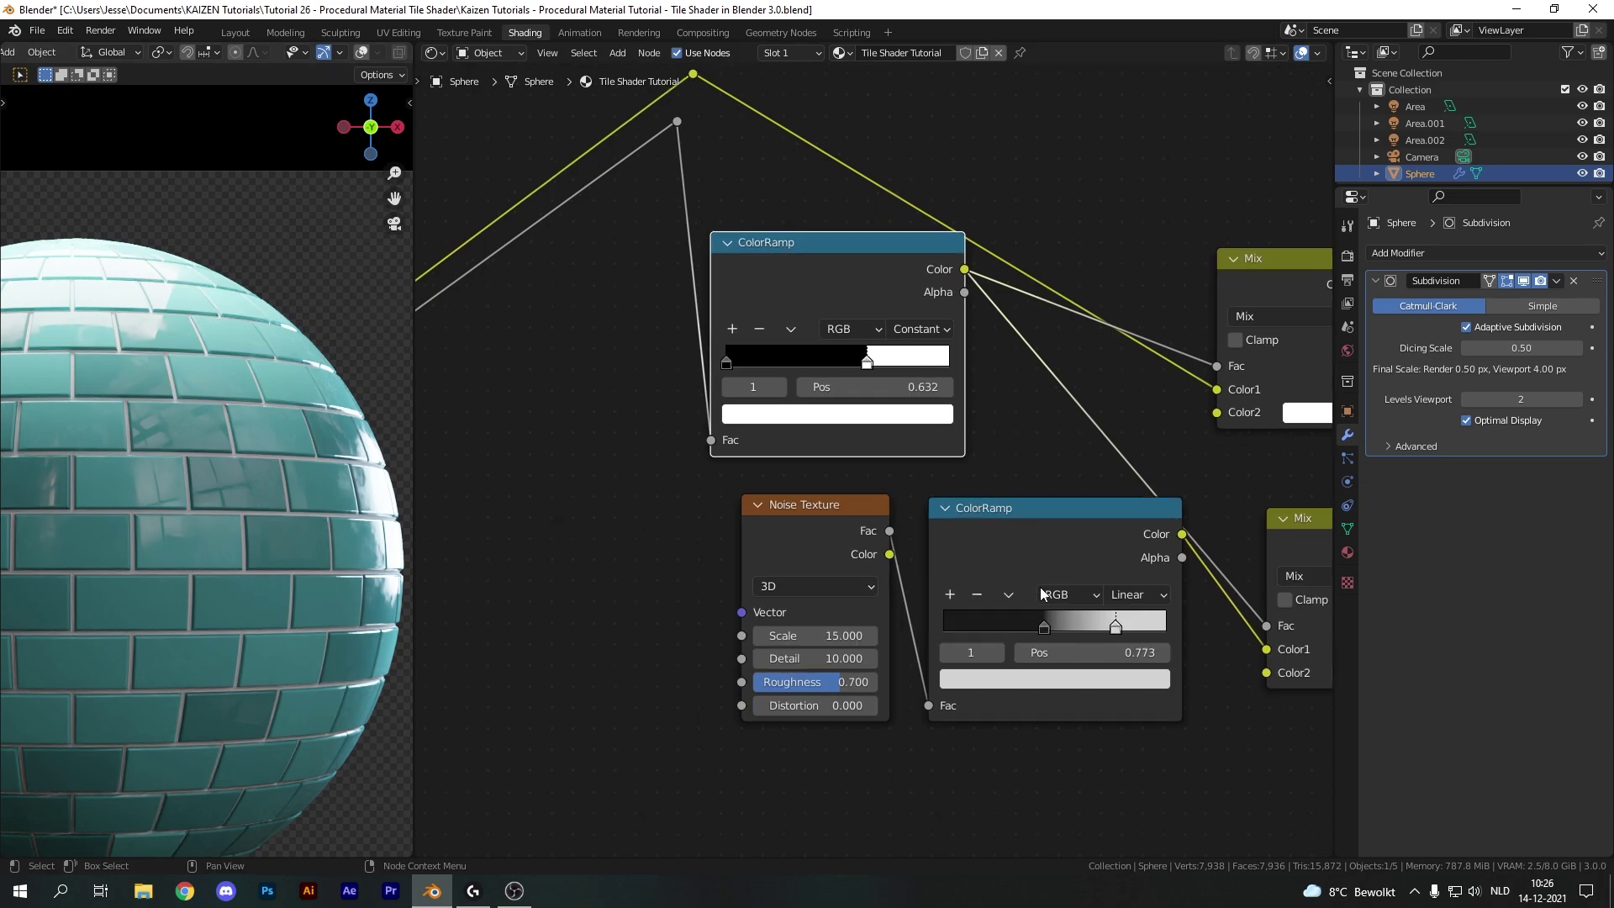
{"action": "middle_click_drag", "start_coordinate": [1105, 512], "coordinate": [772, 493]}
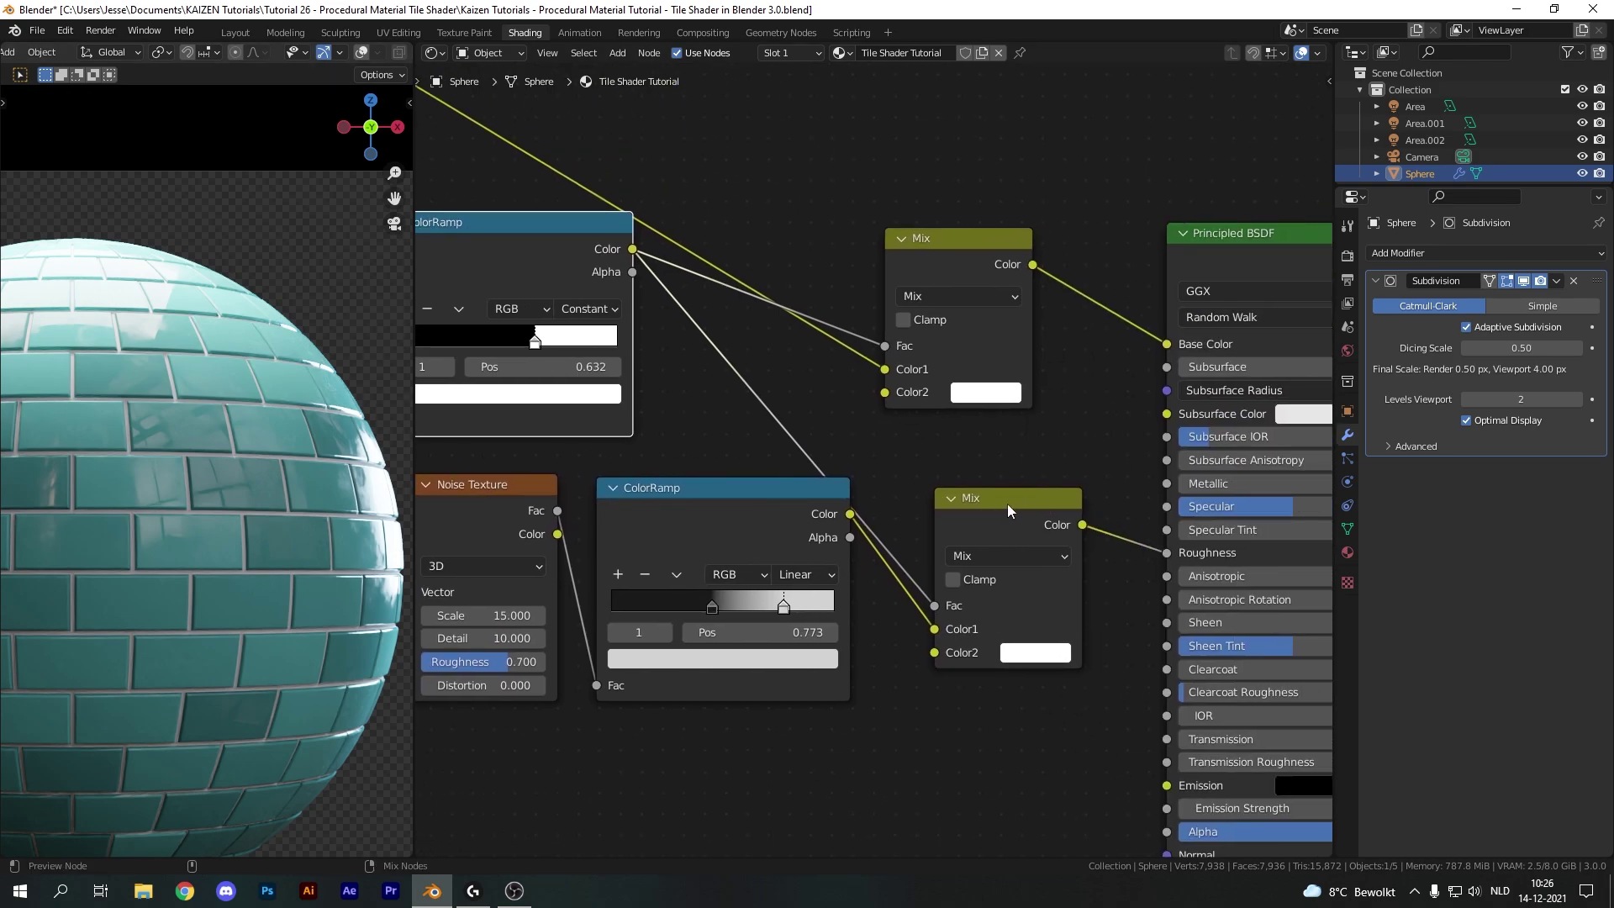
{"action": "left_click", "coordinate": [1007, 503], "text": "ctrl+shift"}
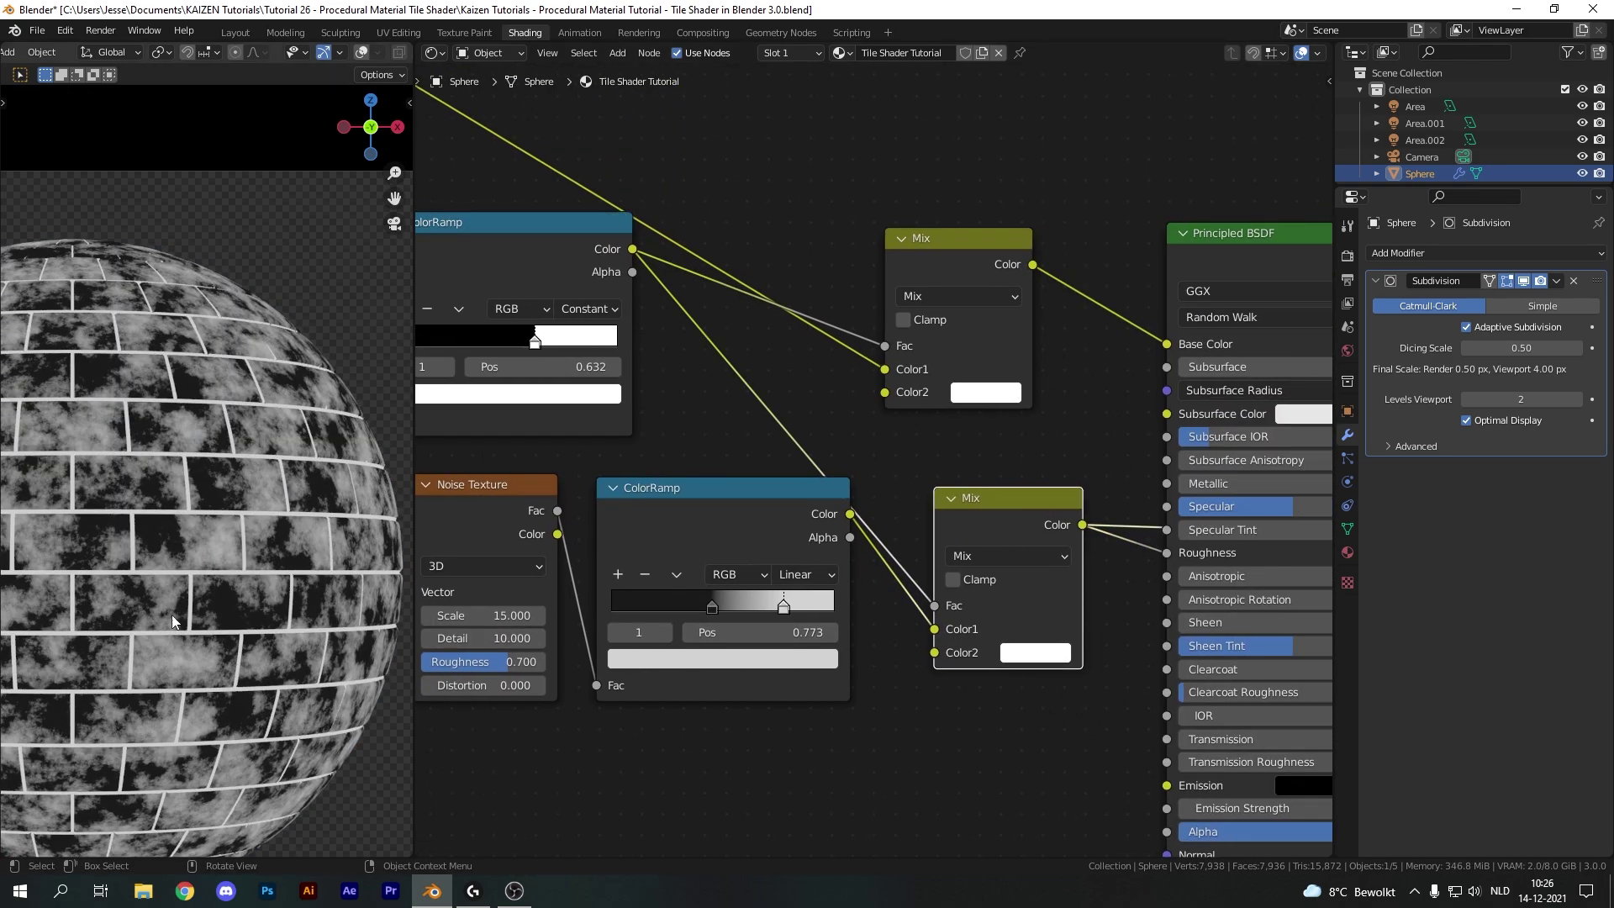
{"action": "middle_click_drag", "start_coordinate": [171, 614], "coordinate": [279, 535], "text": "shift"}
- Bring the roughness ramp's stops closer together, with the white one at 0.591, and switch the output back to the Principled BSDF
{"action": "left_click_drag", "start_coordinate": [783, 606], "coordinate": [758, 606]}
{"action": "left_click_drag", "start_coordinate": [713, 607], "coordinate": [743, 607]}
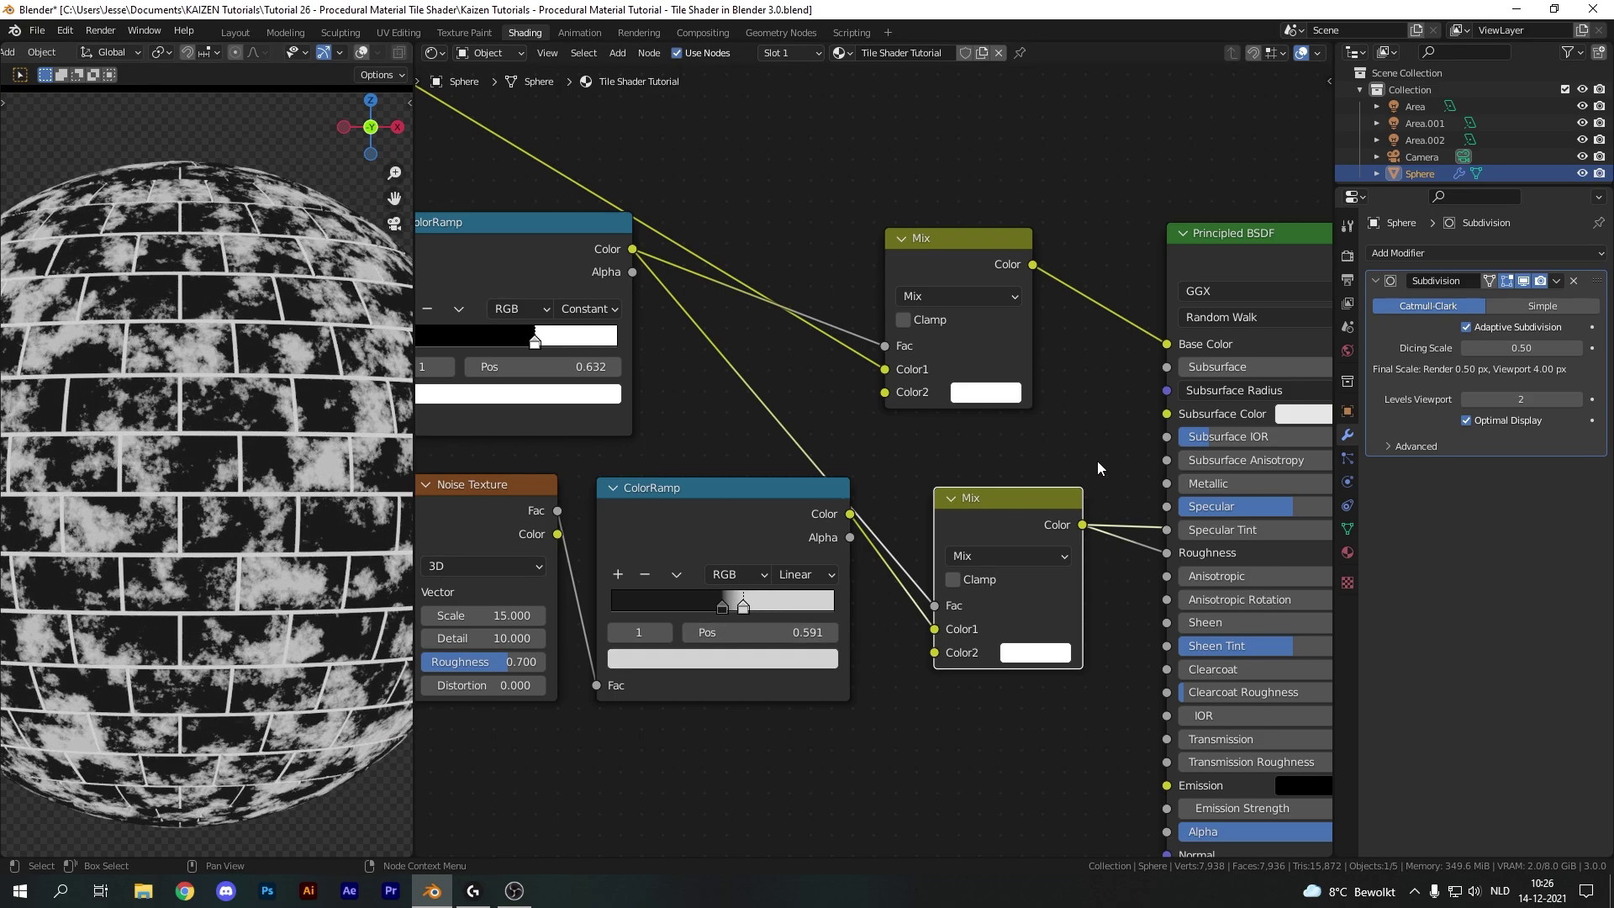
{"action": "scroll", "coordinate": [1097, 468], "scroll_direction": "down", "scroll_amount": 1}
{"action": "left_click", "coordinate": [1188, 299], "text": "ctrl+shift"}
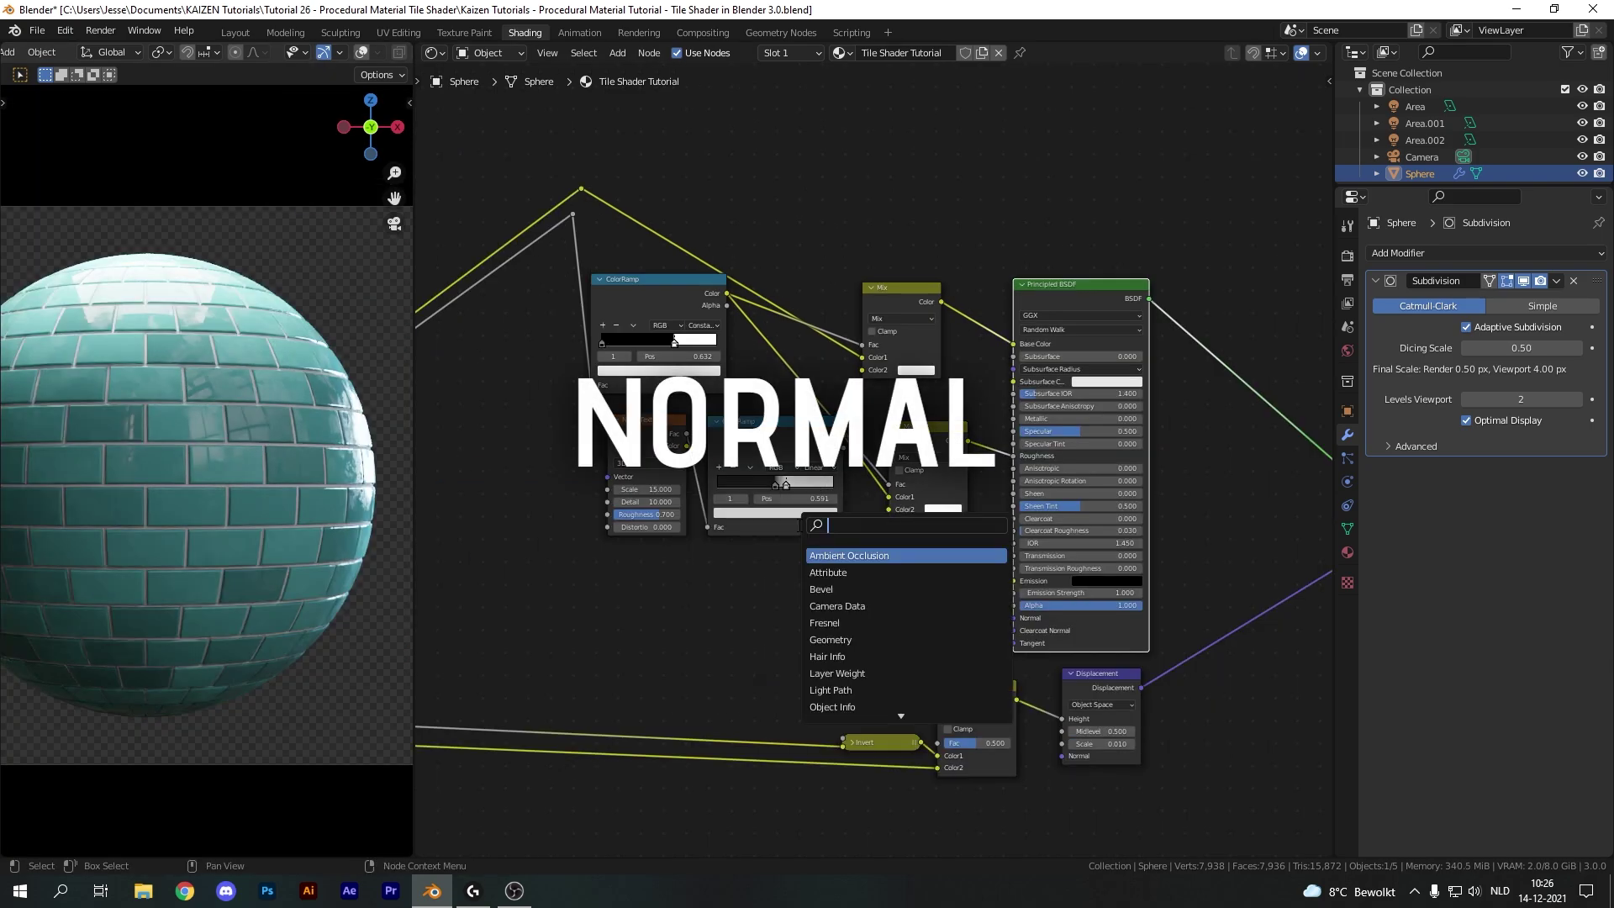
- Add a Bump node below the roughness Mix node and connect its Normal output to the Principled BSDF's Normal
{"action": "left_click", "coordinate": [799, 522]}
{"action": "type", "text": "bump"}
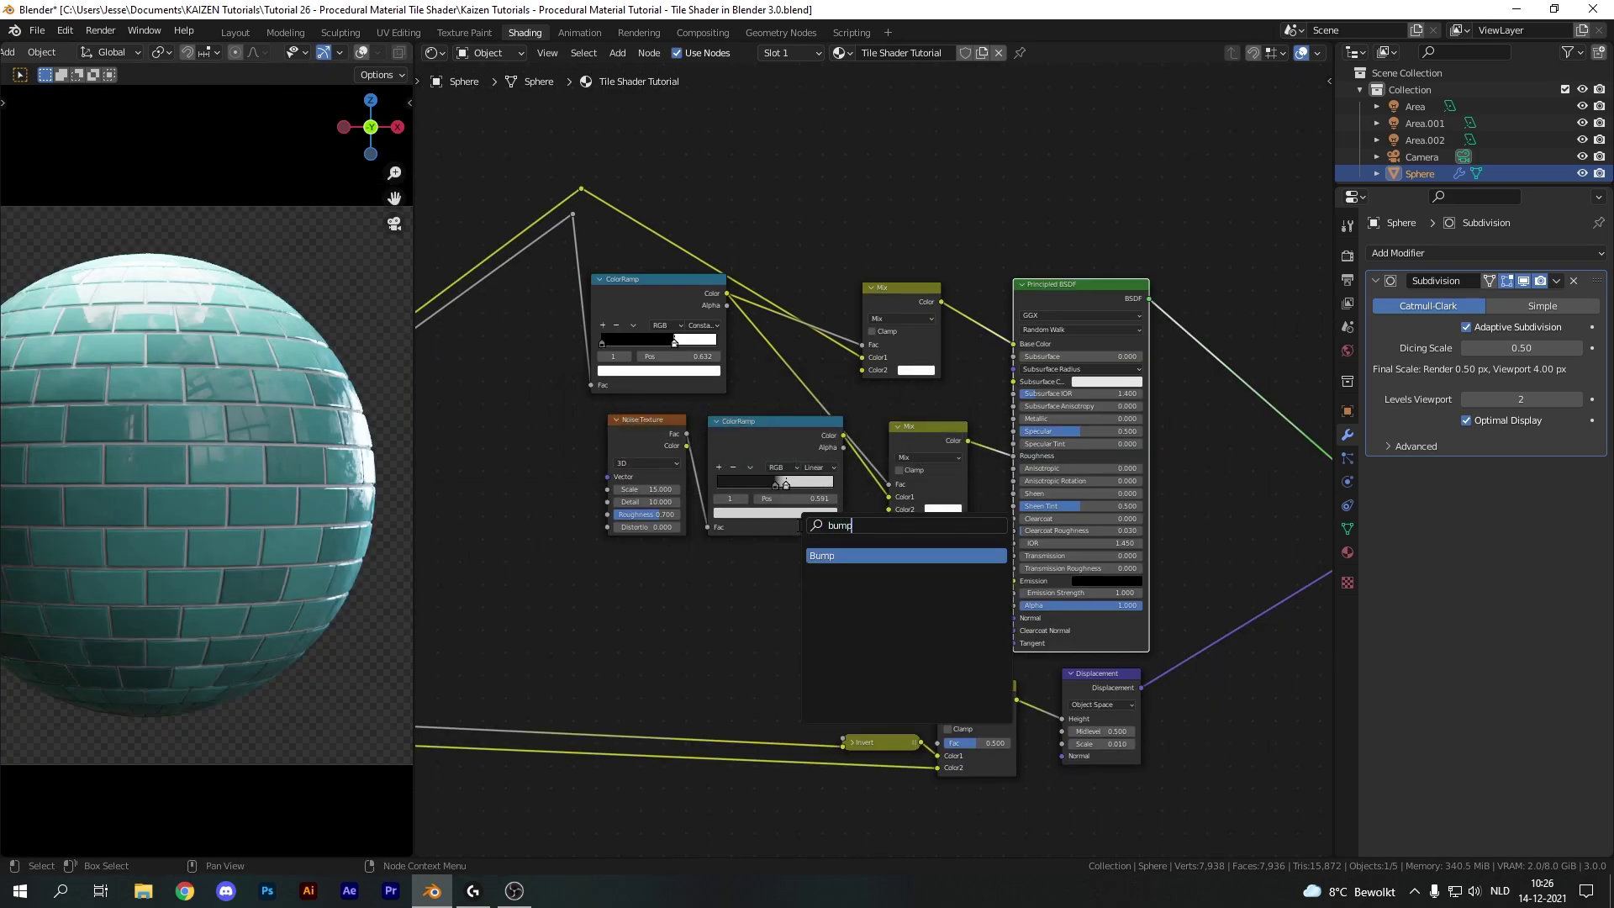
{"action": "key", "text": "Return"}
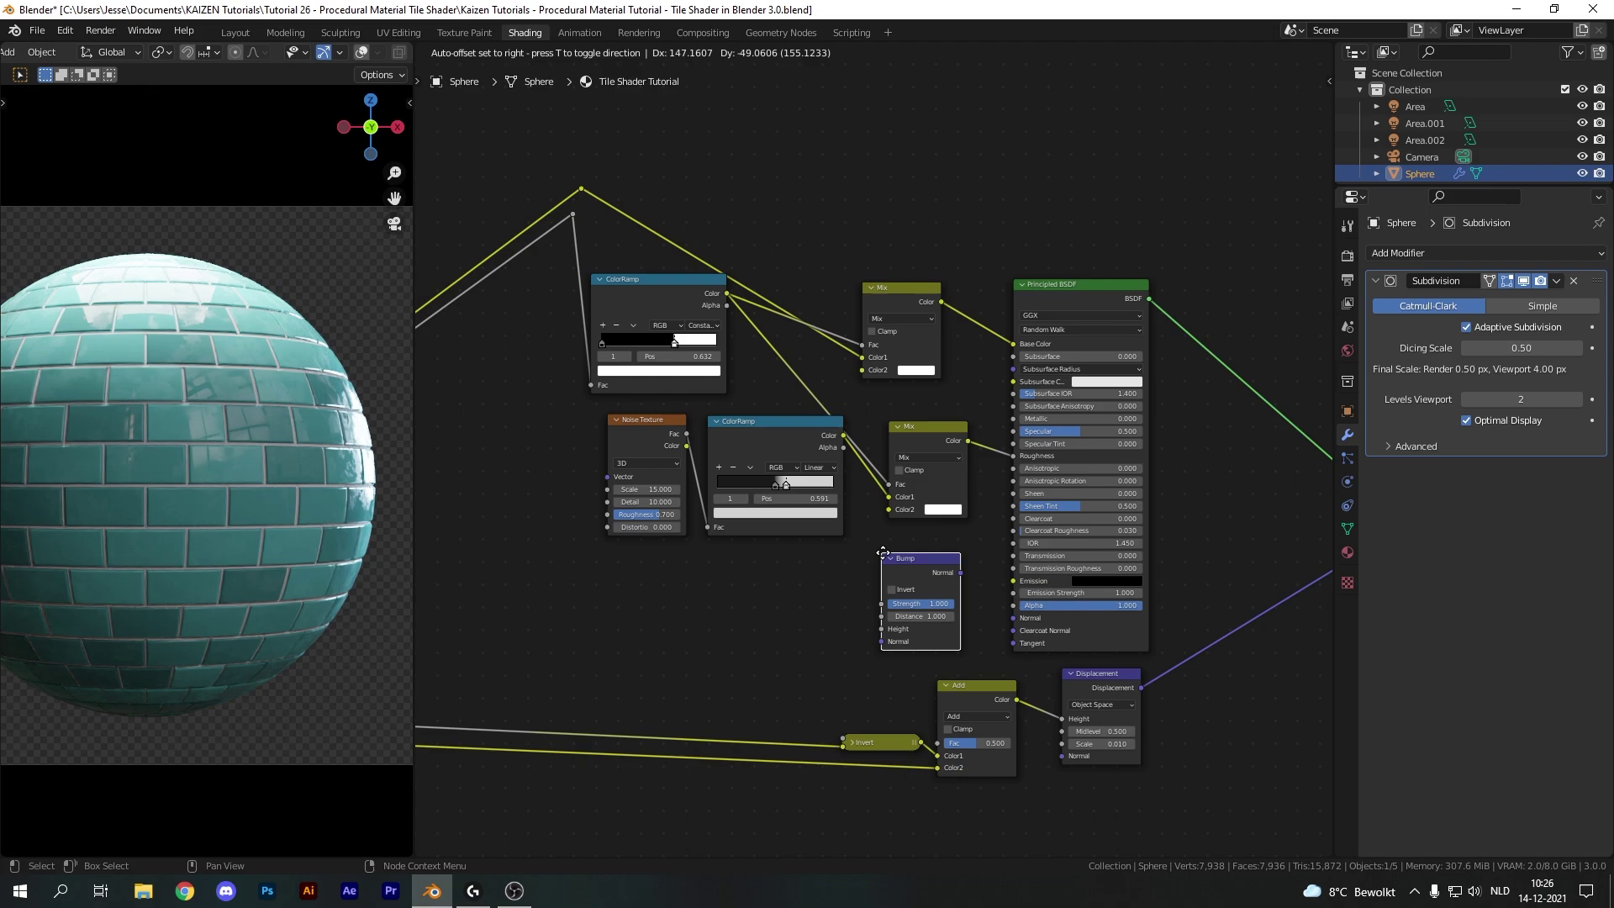
{"action": "left_click", "coordinate": [888, 558]}
{"action": "left_click_drag", "start_coordinate": [966, 573], "coordinate": [1015, 620]}
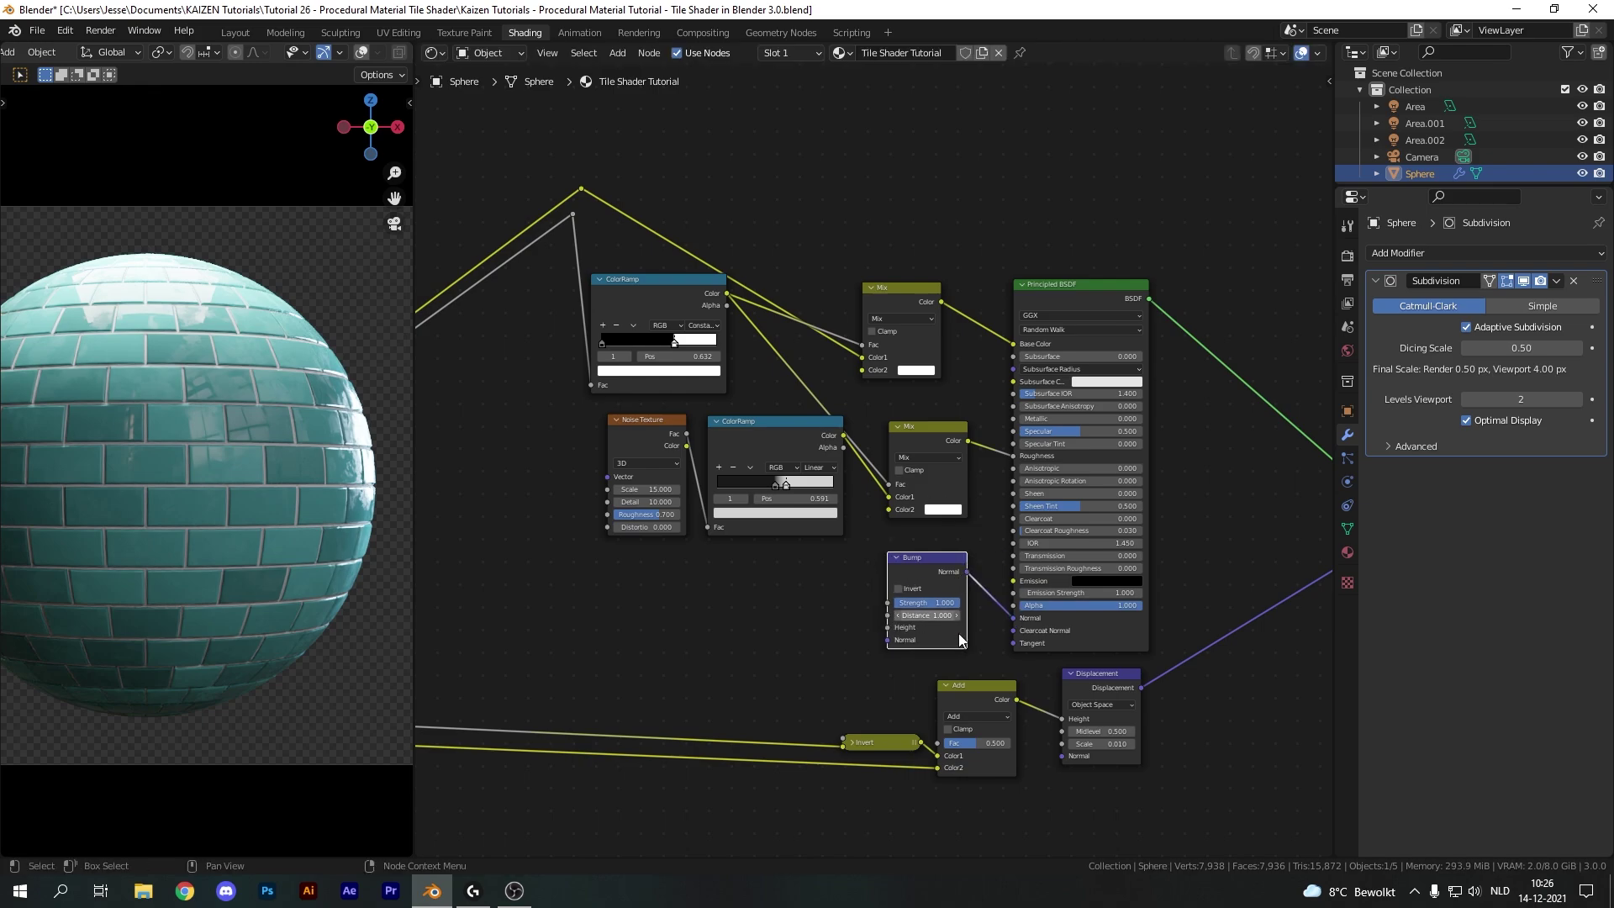
- Duplicate the roughness Noise Texture and ColorRamp below the originals and connect the copied ramp's Color to the Bump node's Height
{"action": "scroll", "coordinate": [777, 563], "scroll_direction": "up", "scroll_amount": 2}
{"action": "left_click_drag", "start_coordinate": [603, 425], "coordinate": [879, 488]}
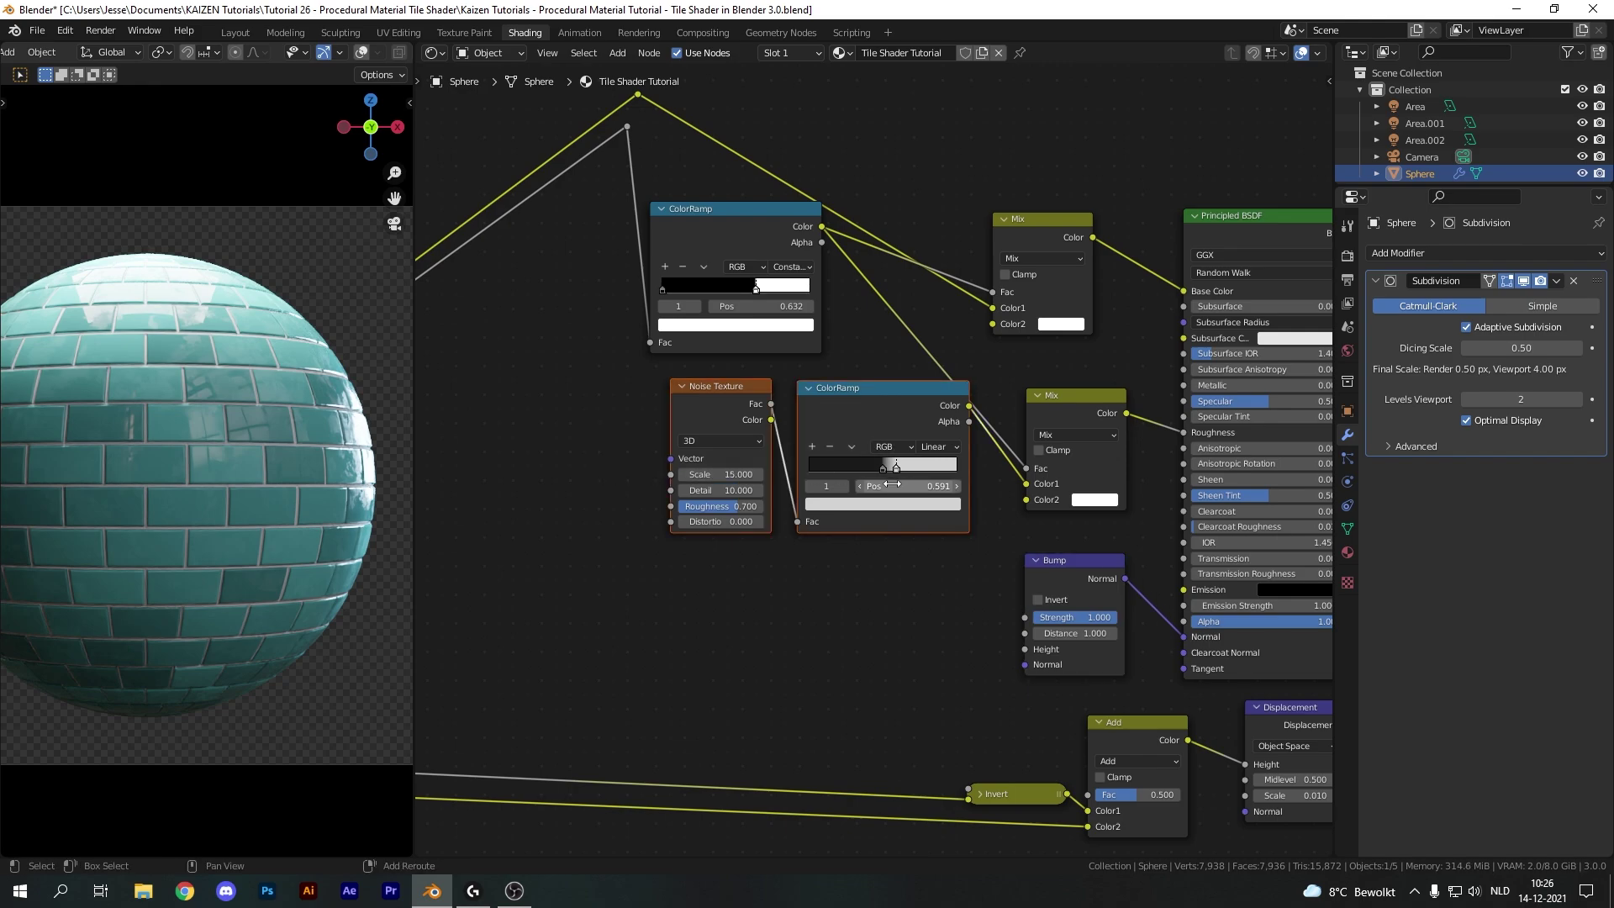
{"action": "key", "text": "shift+d"}
{"action": "left_click", "coordinate": [862, 662]}
{"action": "left_click_drag", "start_coordinate": [951, 579], "coordinate": [950, 545]}
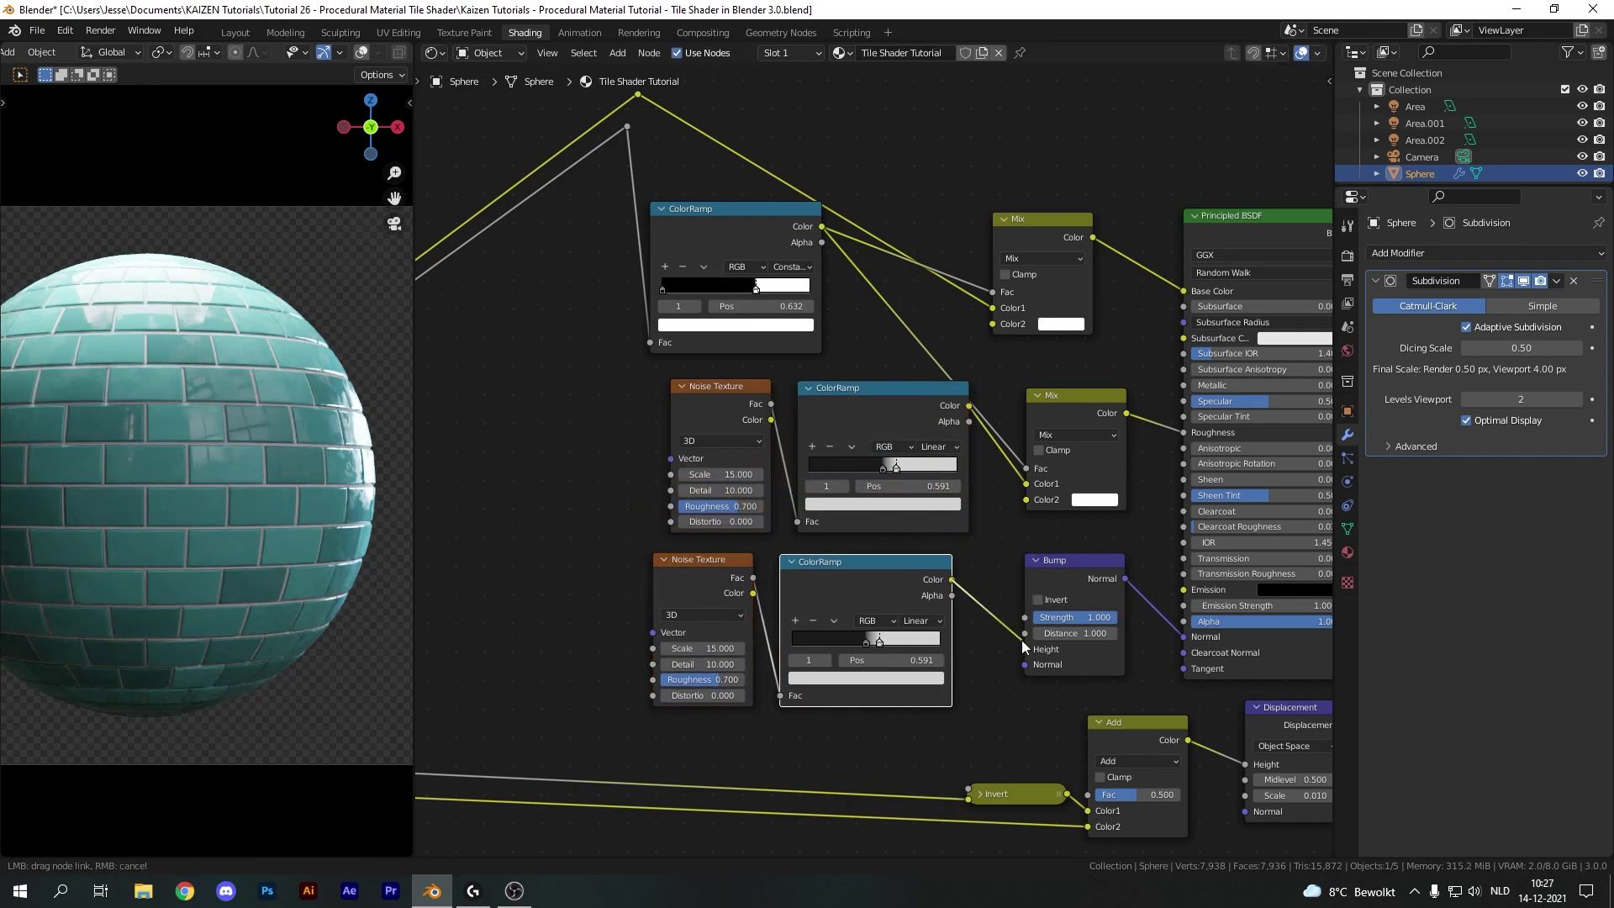
{"action": "left_click_drag", "start_coordinate": [1022, 639], "coordinate": [1025, 649]}
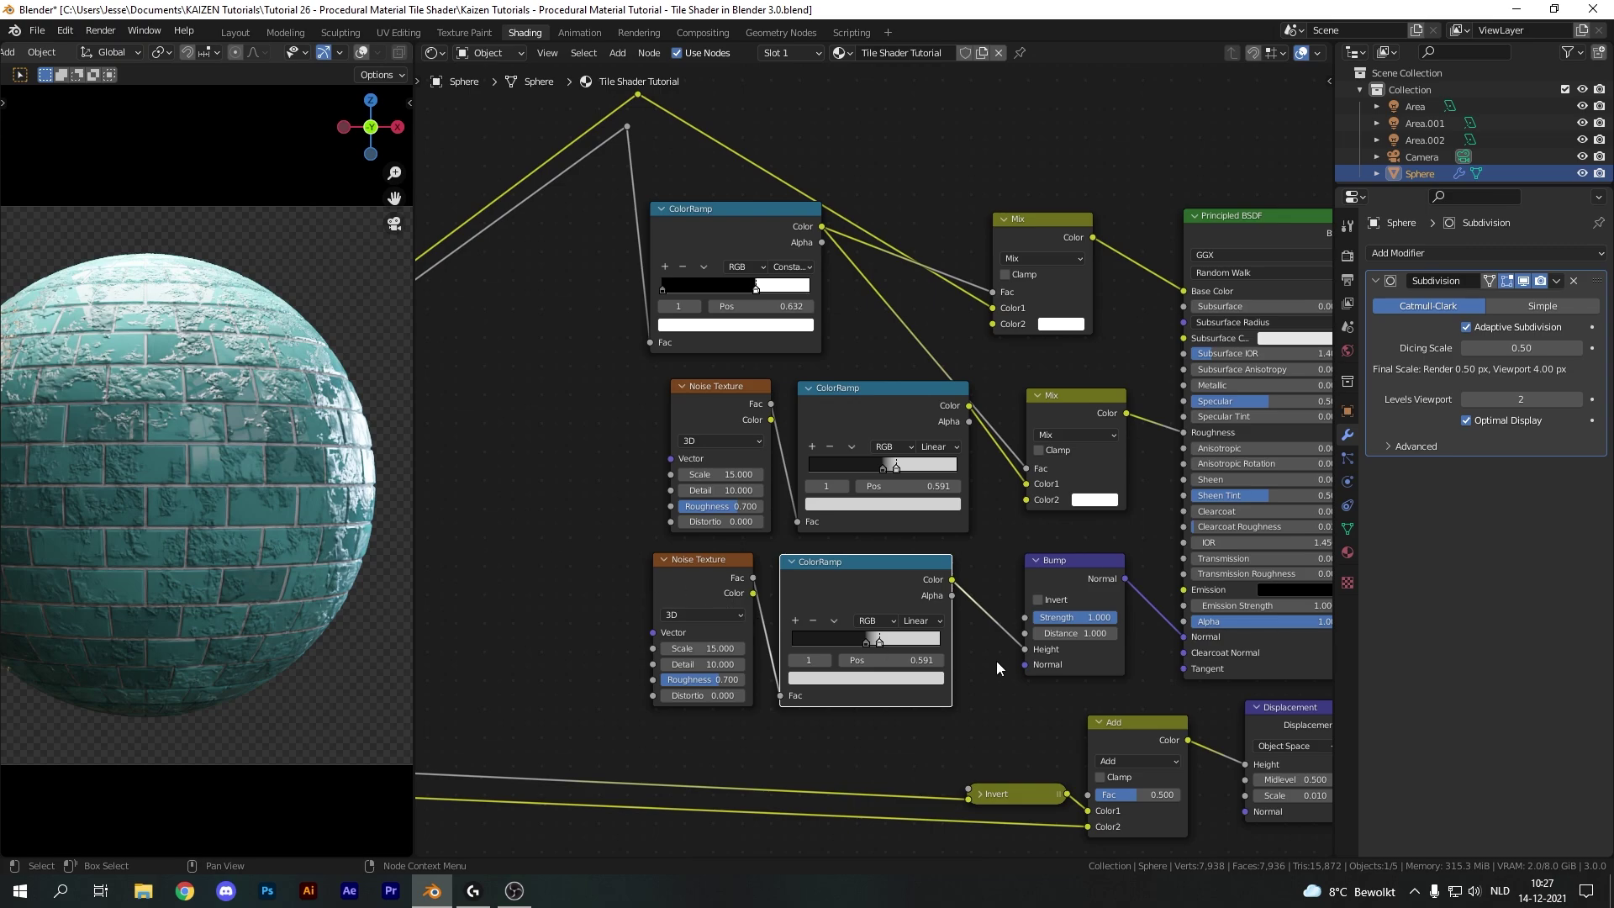
- Reset the Bump node's ColorRamp to its default black-to-white gradient
{"action": "scroll", "coordinate": [813, 653], "scroll_direction": "up", "scroll_amount": 3}
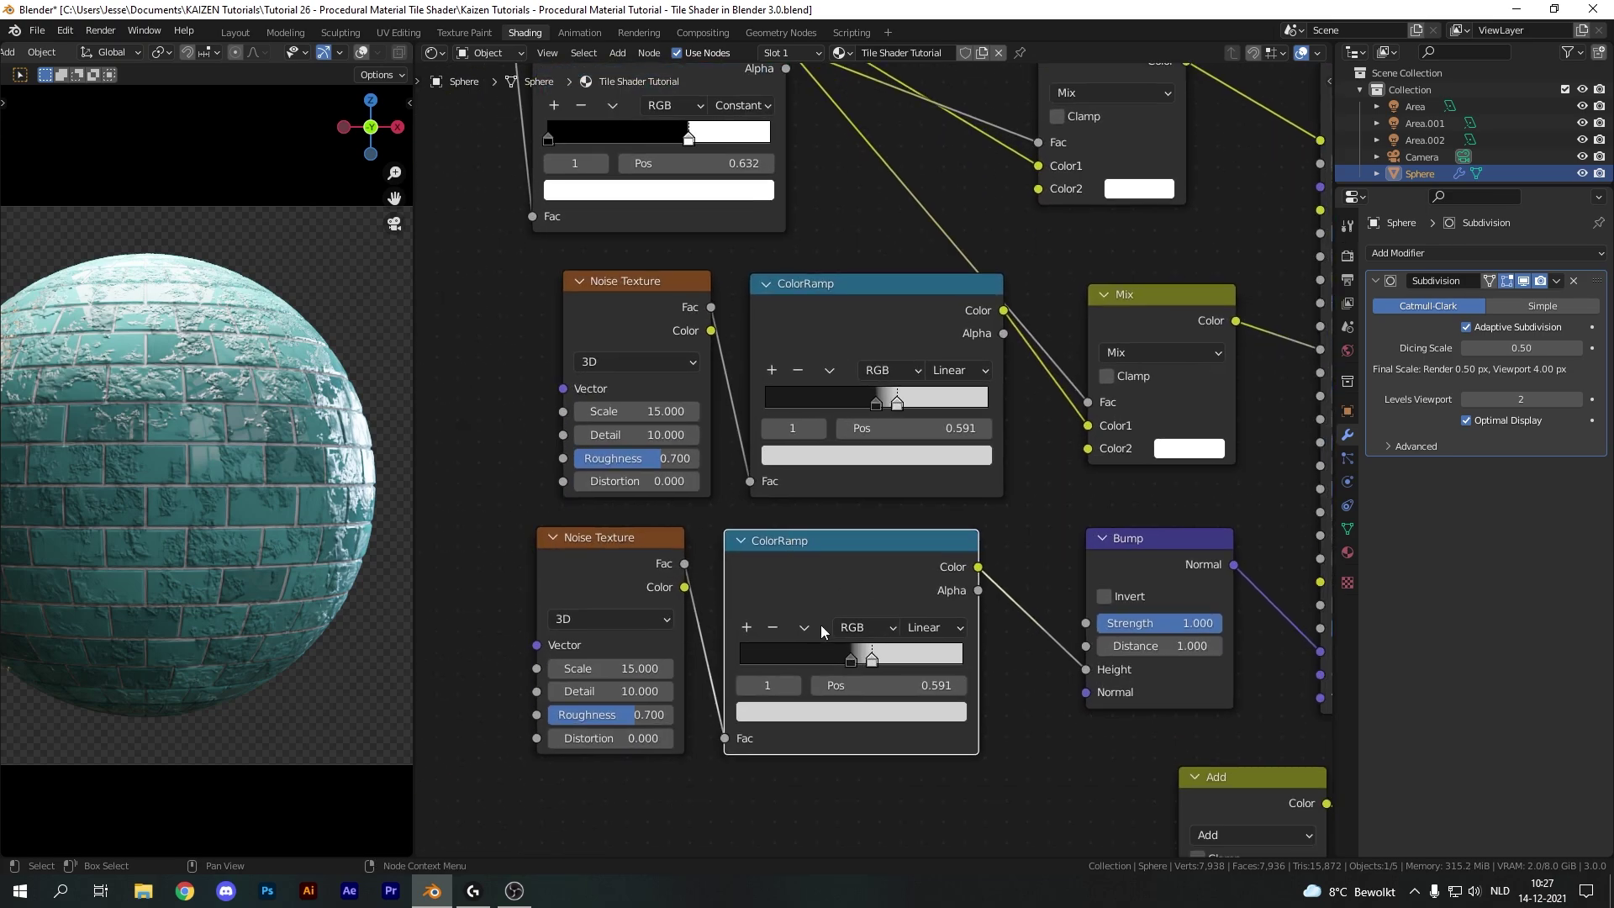
{"action": "left_click", "coordinate": [822, 630]}
{"action": "left_click", "coordinate": [832, 738]}
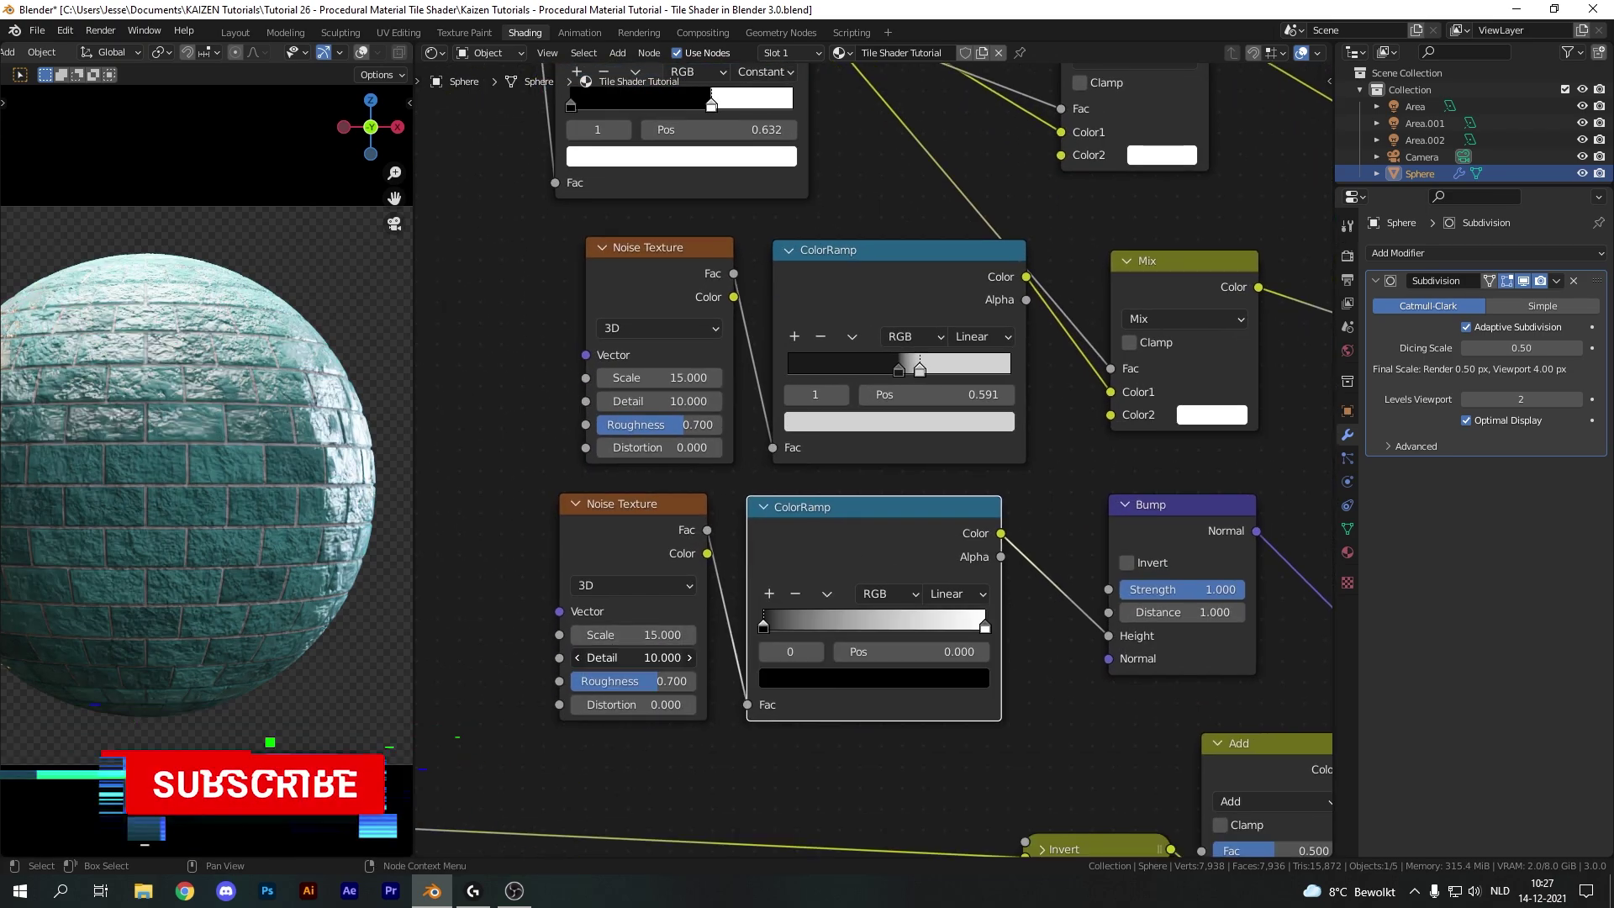
- Set the bump Noise Texture's Detail and Roughness to 0 and its Scale to 150, after trying 100
{"action": "left_click_drag", "start_coordinate": [662, 658], "coordinate": [578, 657]}
{"action": "left_click_drag", "start_coordinate": [670, 682], "coordinate": [571, 681]}
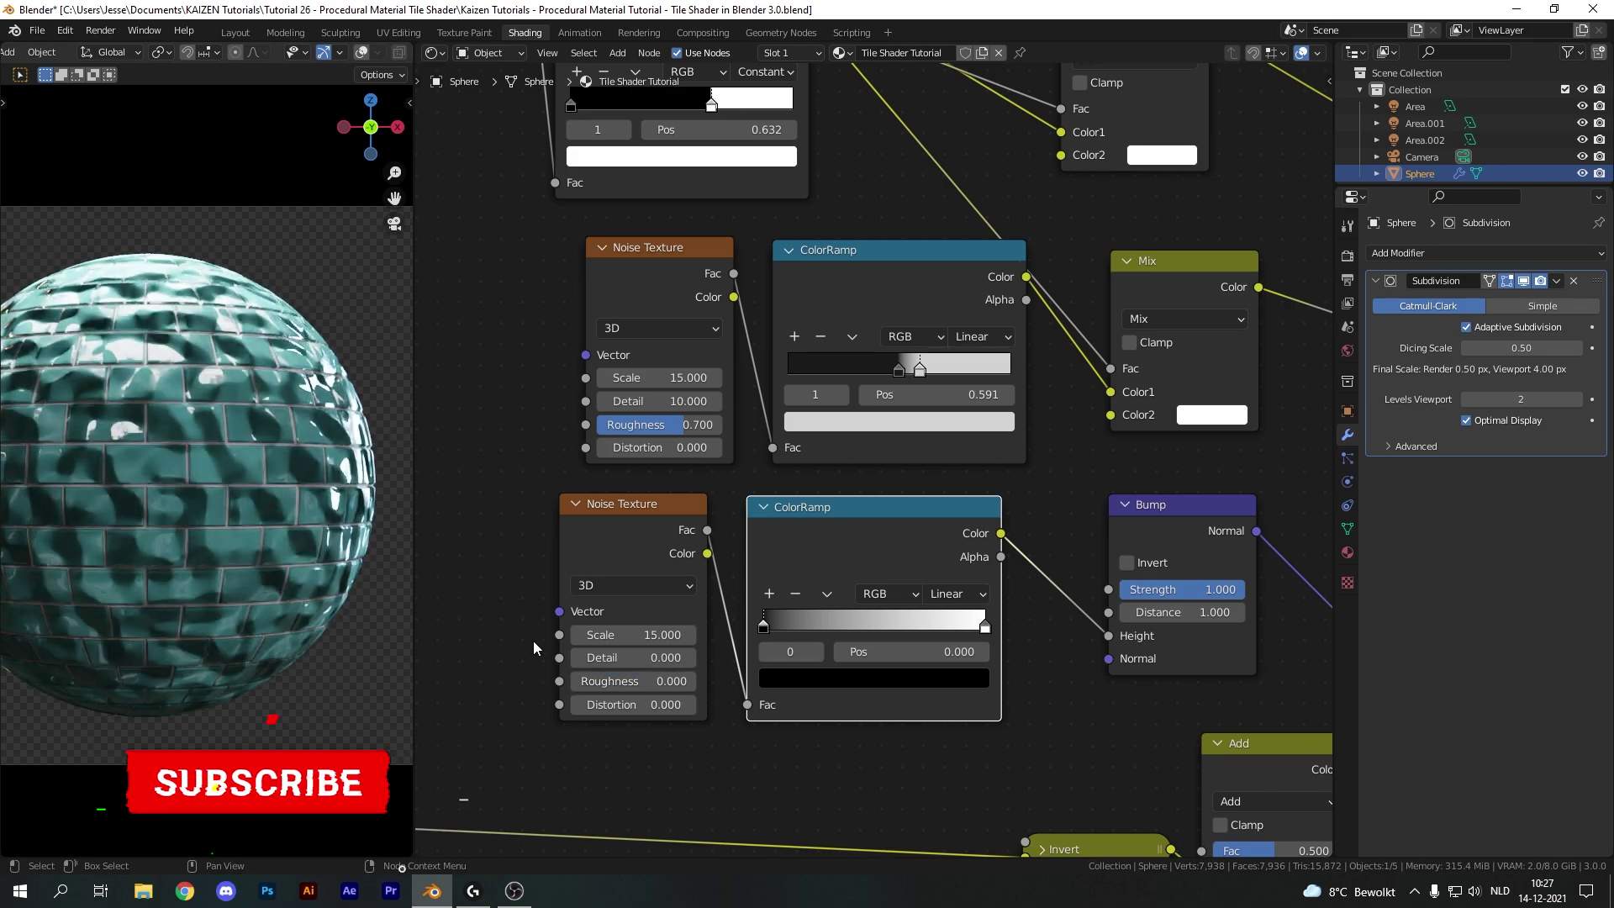
{"action": "double_click", "coordinate": [630, 635]}
{"action": "type", "text": "100"}
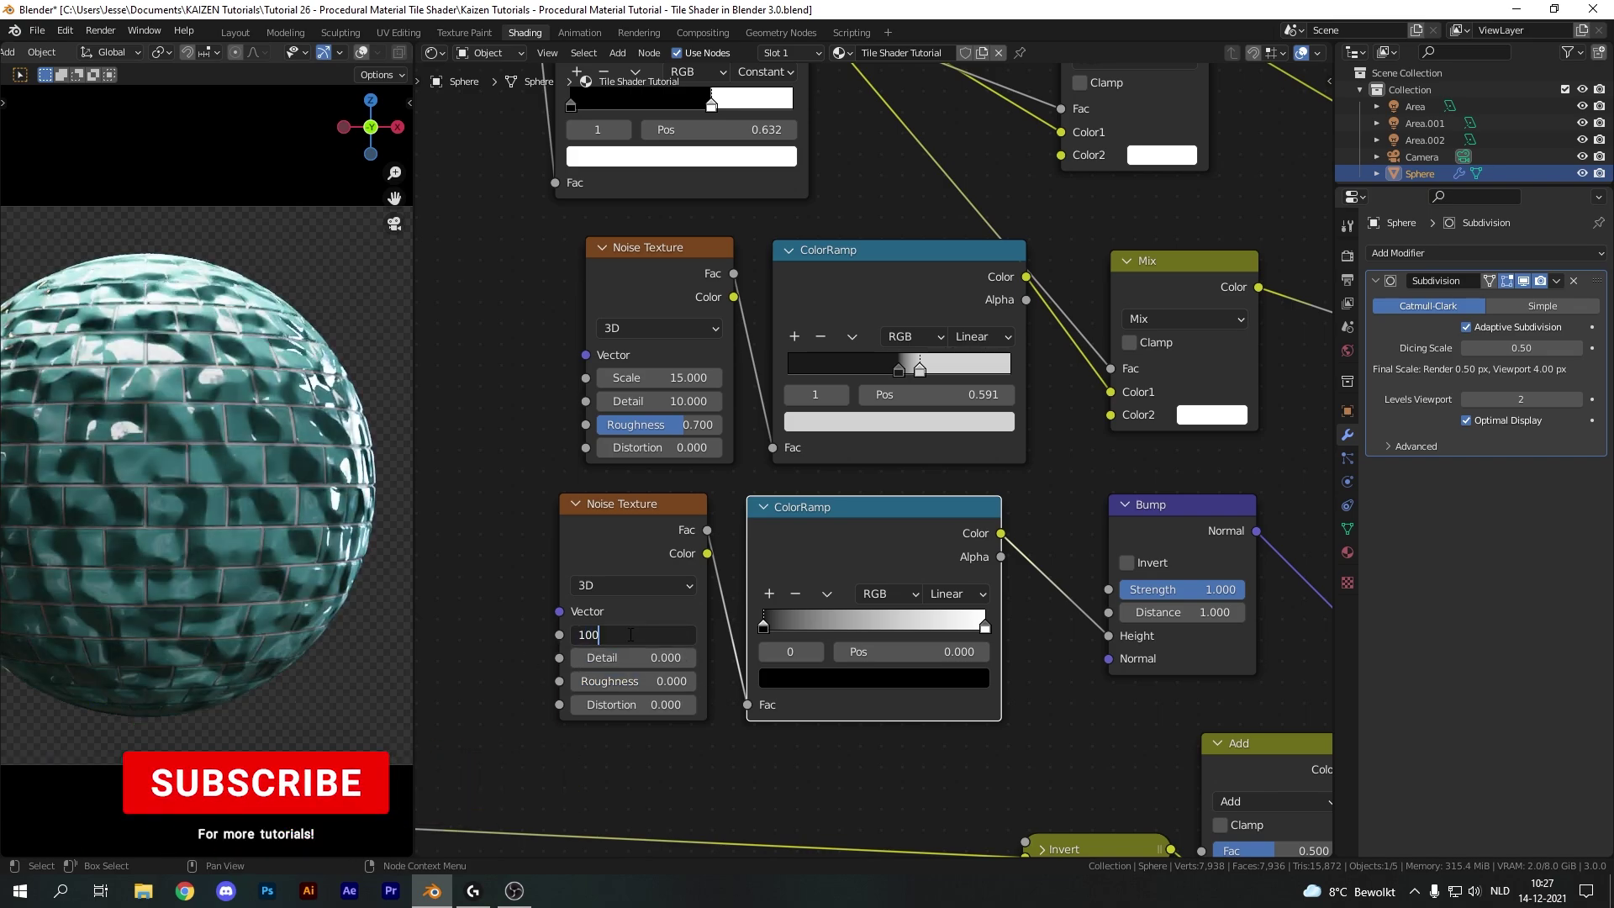
{"action": "key", "text": "Return"}
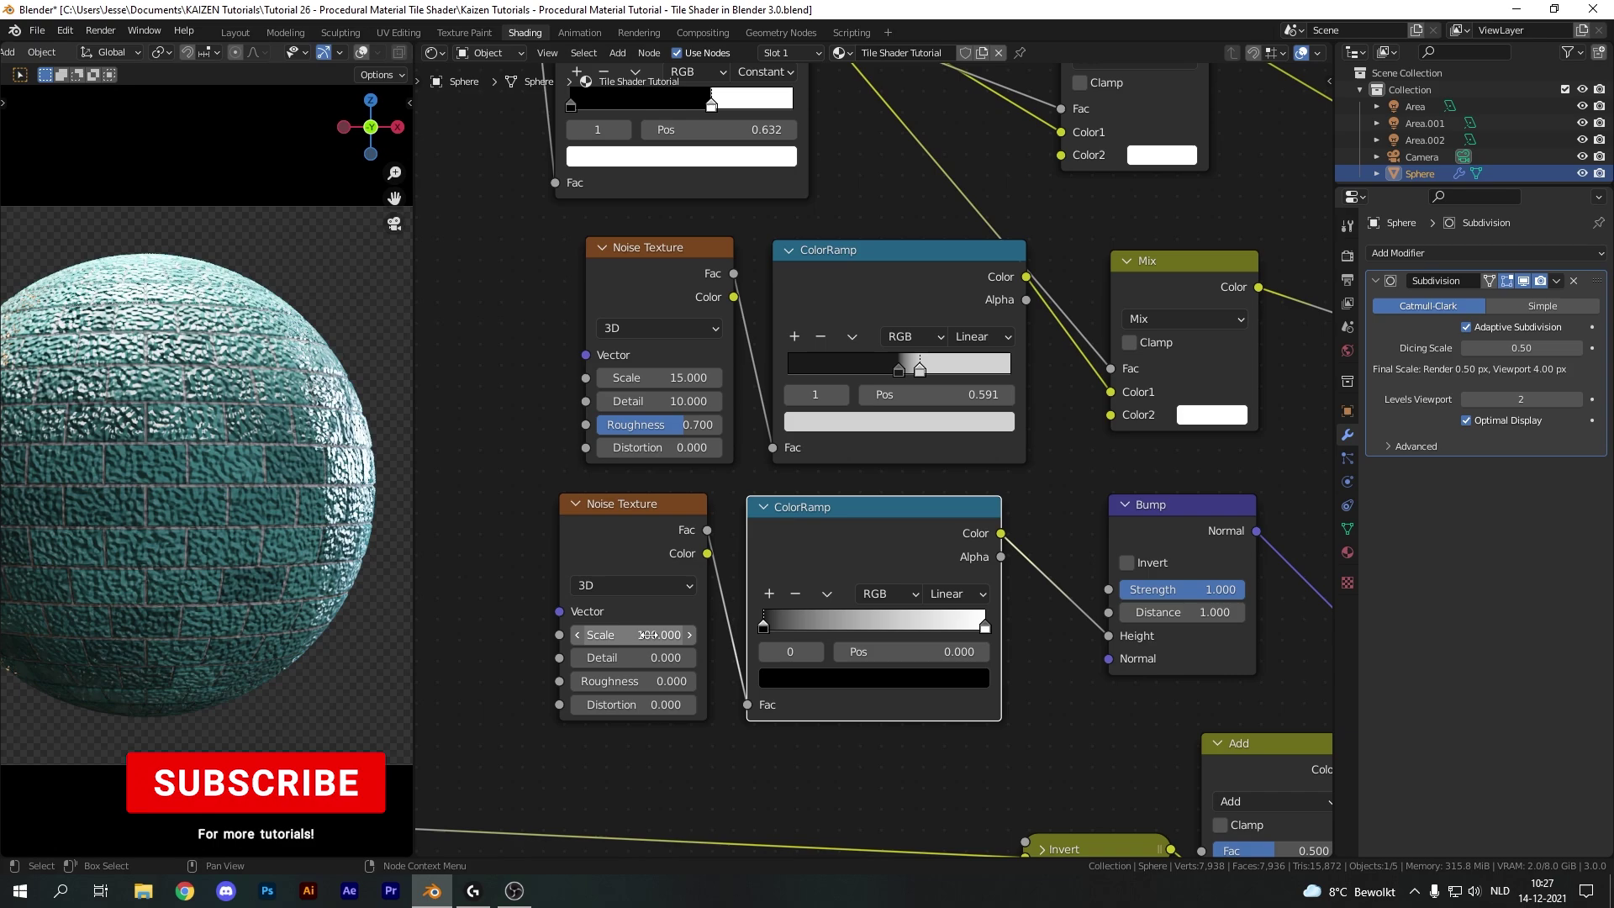
{"action": "double_click", "coordinate": [646, 635]}
{"action": "type", "text": "150"}
{"action": "key", "text": "Return"}
- Set the Bump node's Strength to 0.01
{"action": "double_click", "coordinate": [1211, 593]}
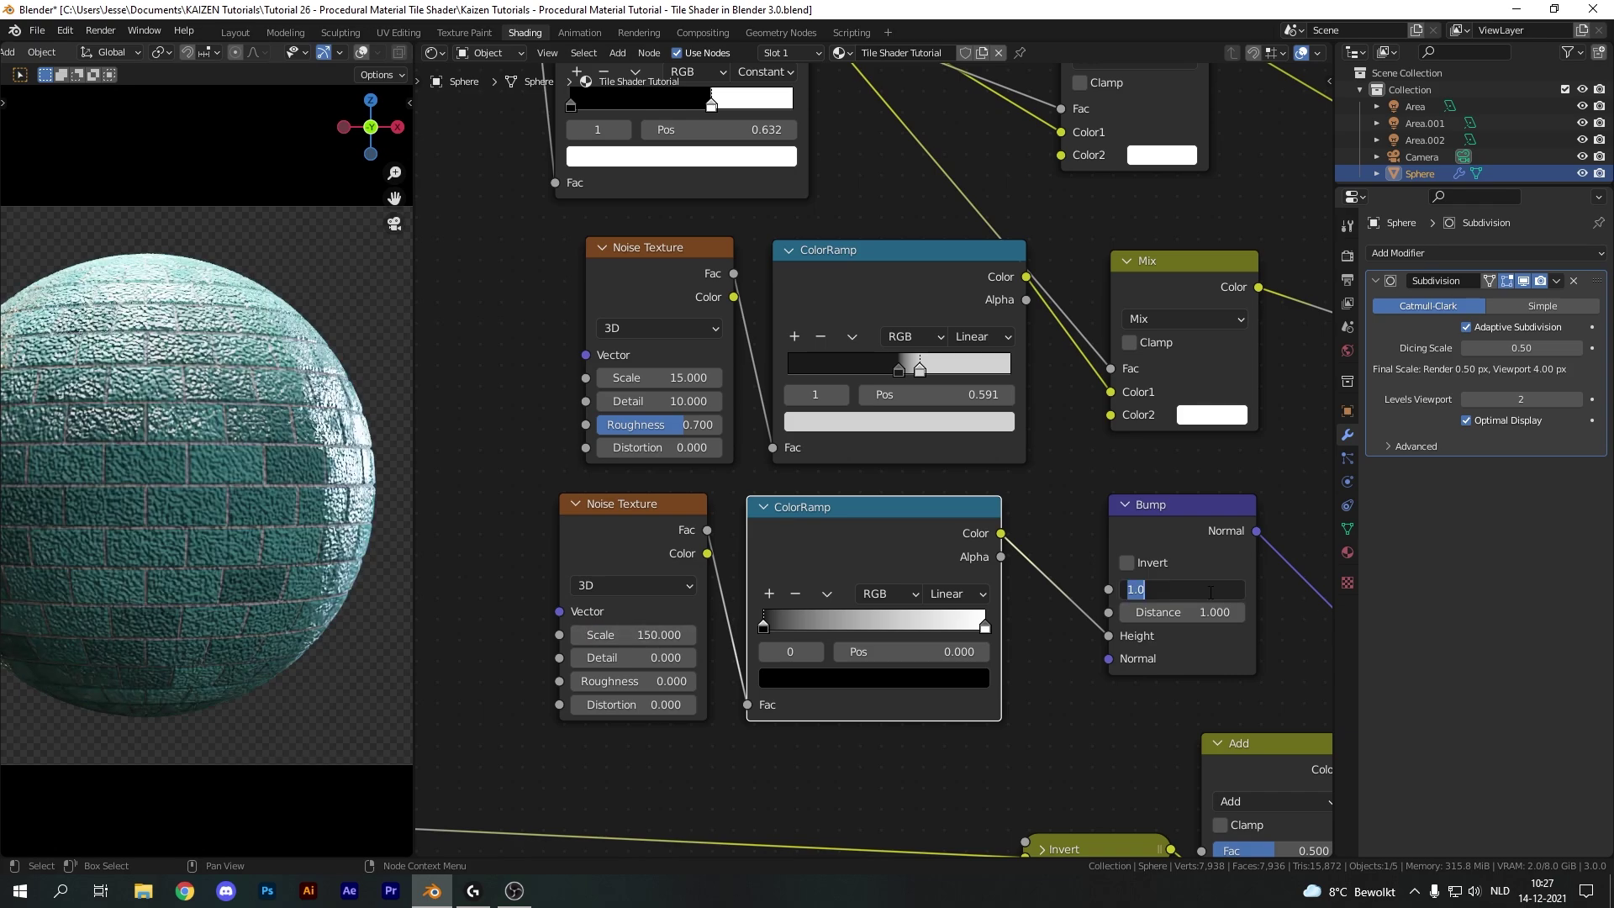
{"action": "type", "text": "0.01"}
{"action": "key", "text": "Return"}
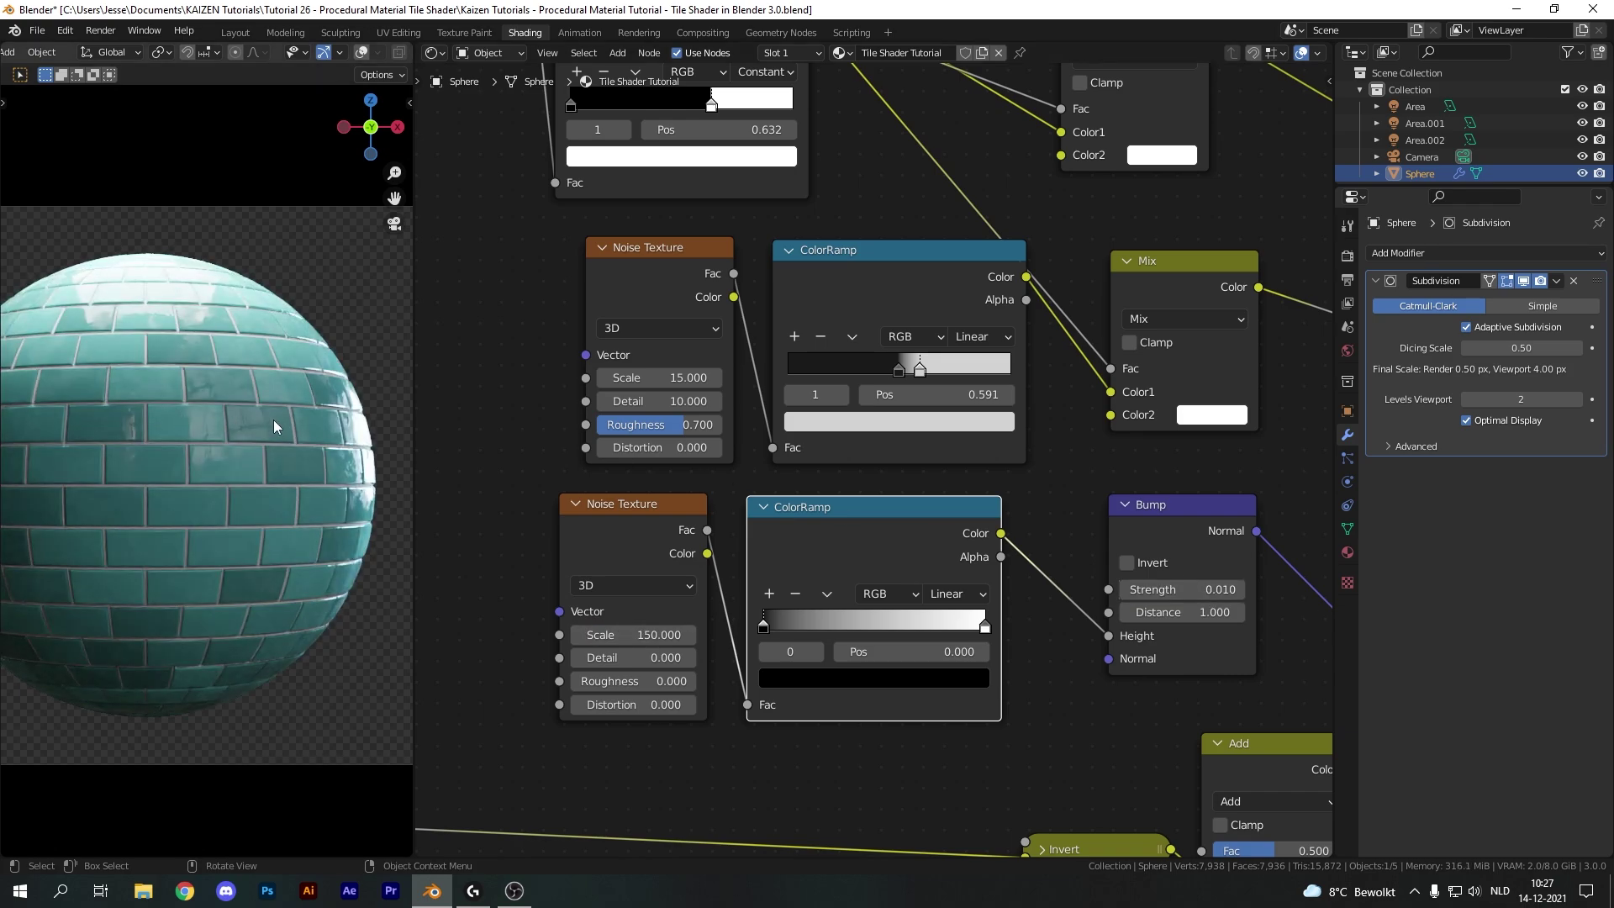
- Mute and unmute the Bump node to compare the tiles' reflections up close with and without it
{"action": "scroll", "coordinate": [227, 328], "scroll_direction": "up", "scroll_amount": 6}
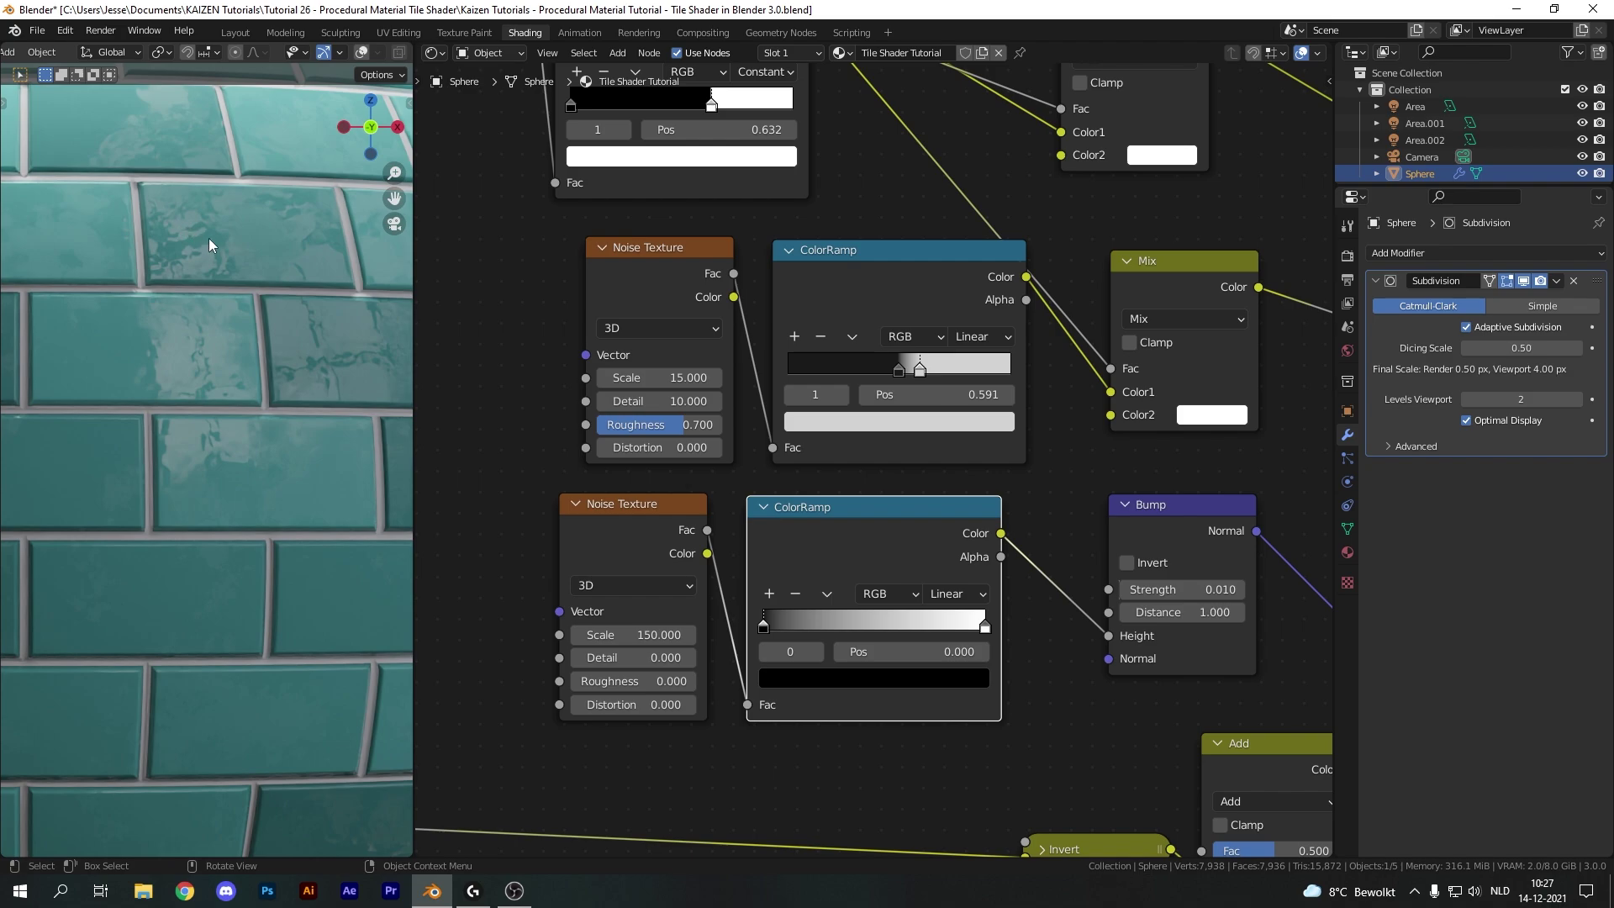
{"action": "left_click", "coordinate": [1185, 528]}
{"action": "key", "text": "m"}
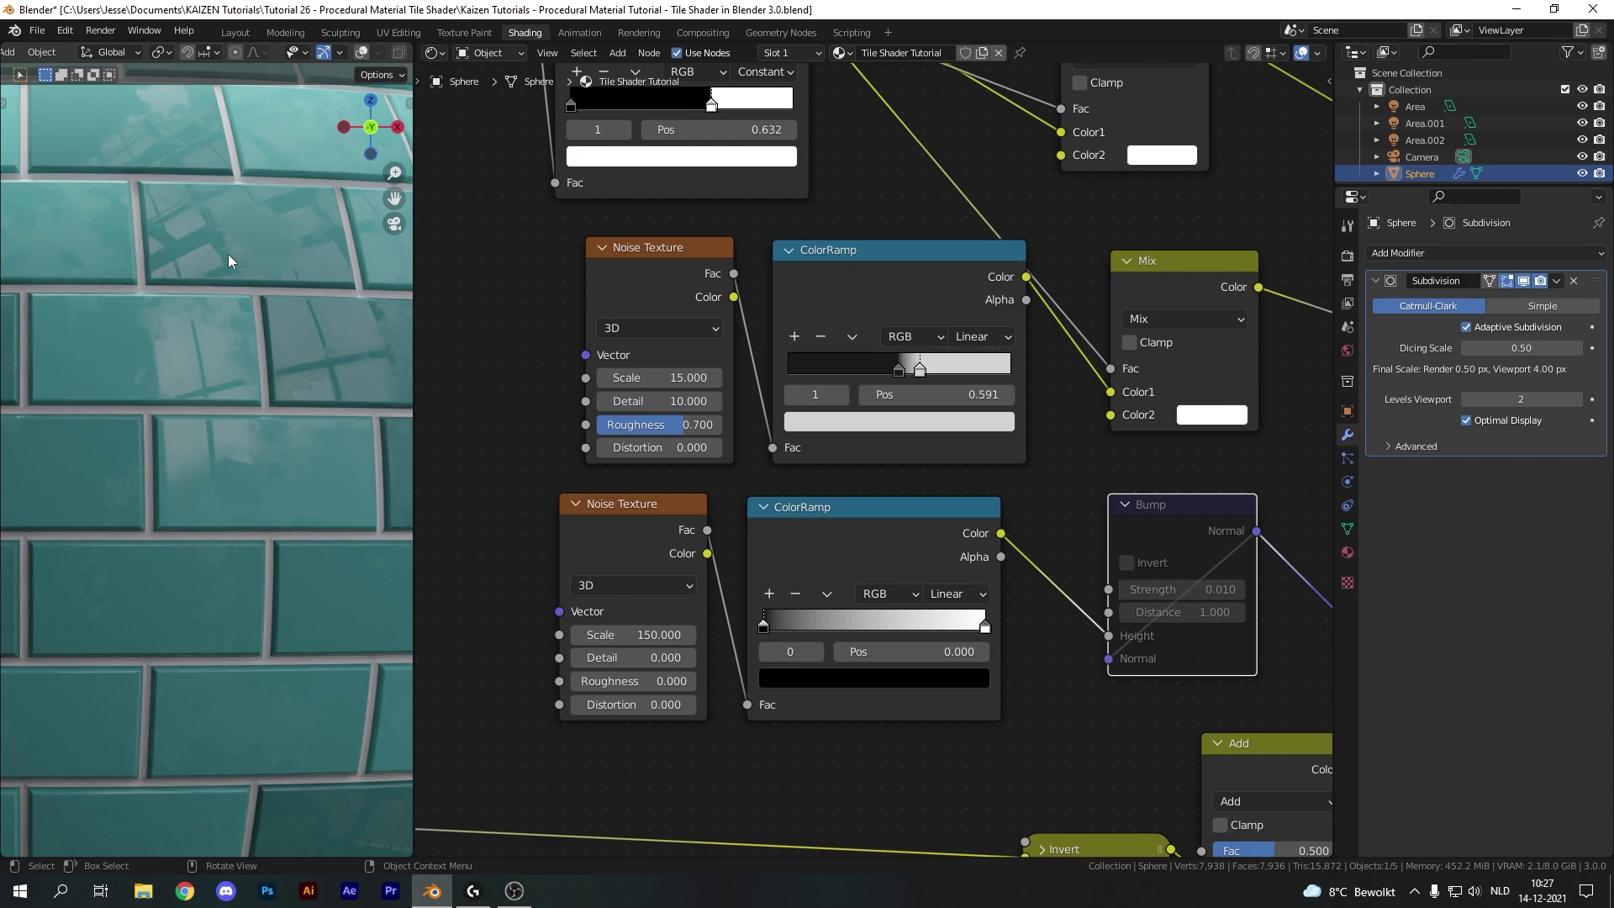
{"action": "key", "text": "m"}
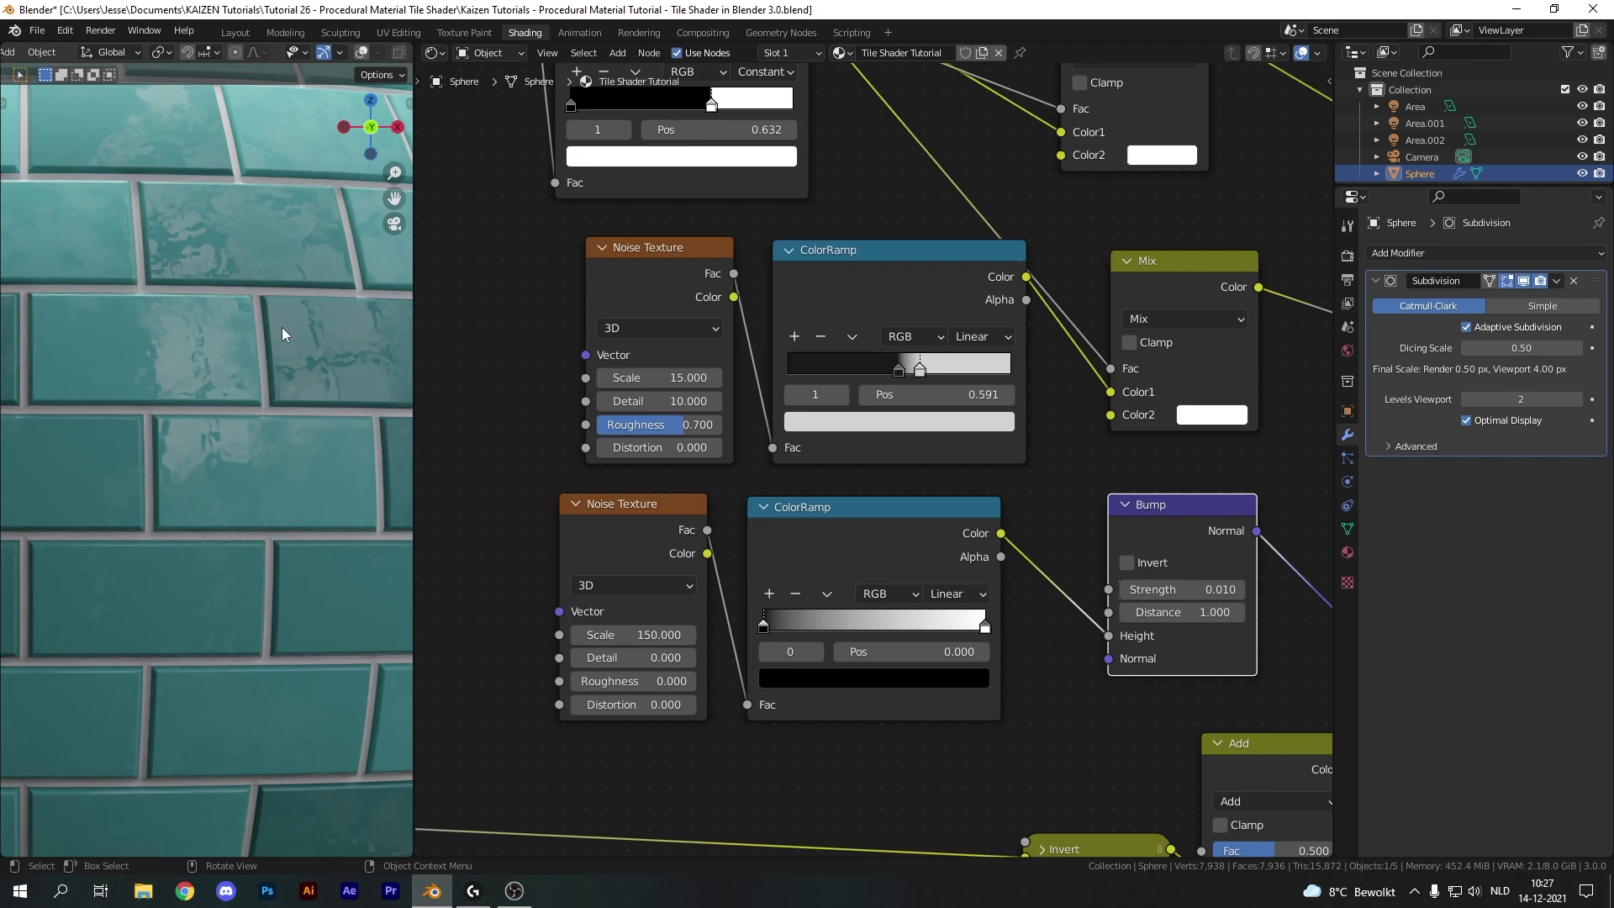
{"action": "scroll", "coordinate": [990, 534], "scroll_direction": "down", "scroll_amount": 2}
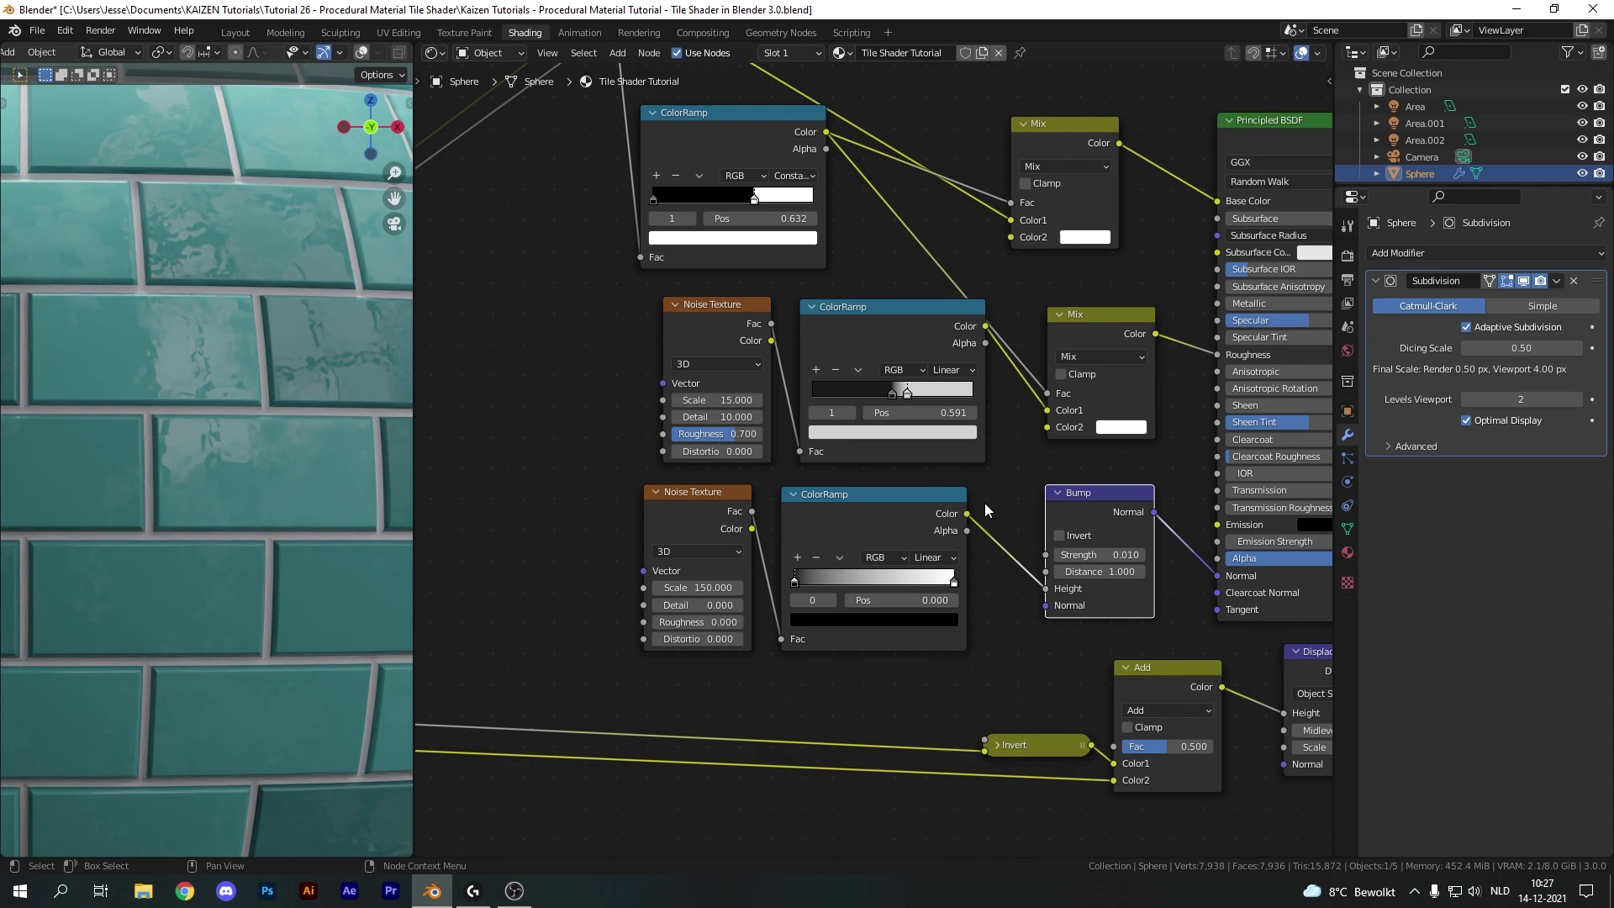
{"action": "scroll", "coordinate": [564, 433], "scroll_direction": "down", "scroll_amount": 1}
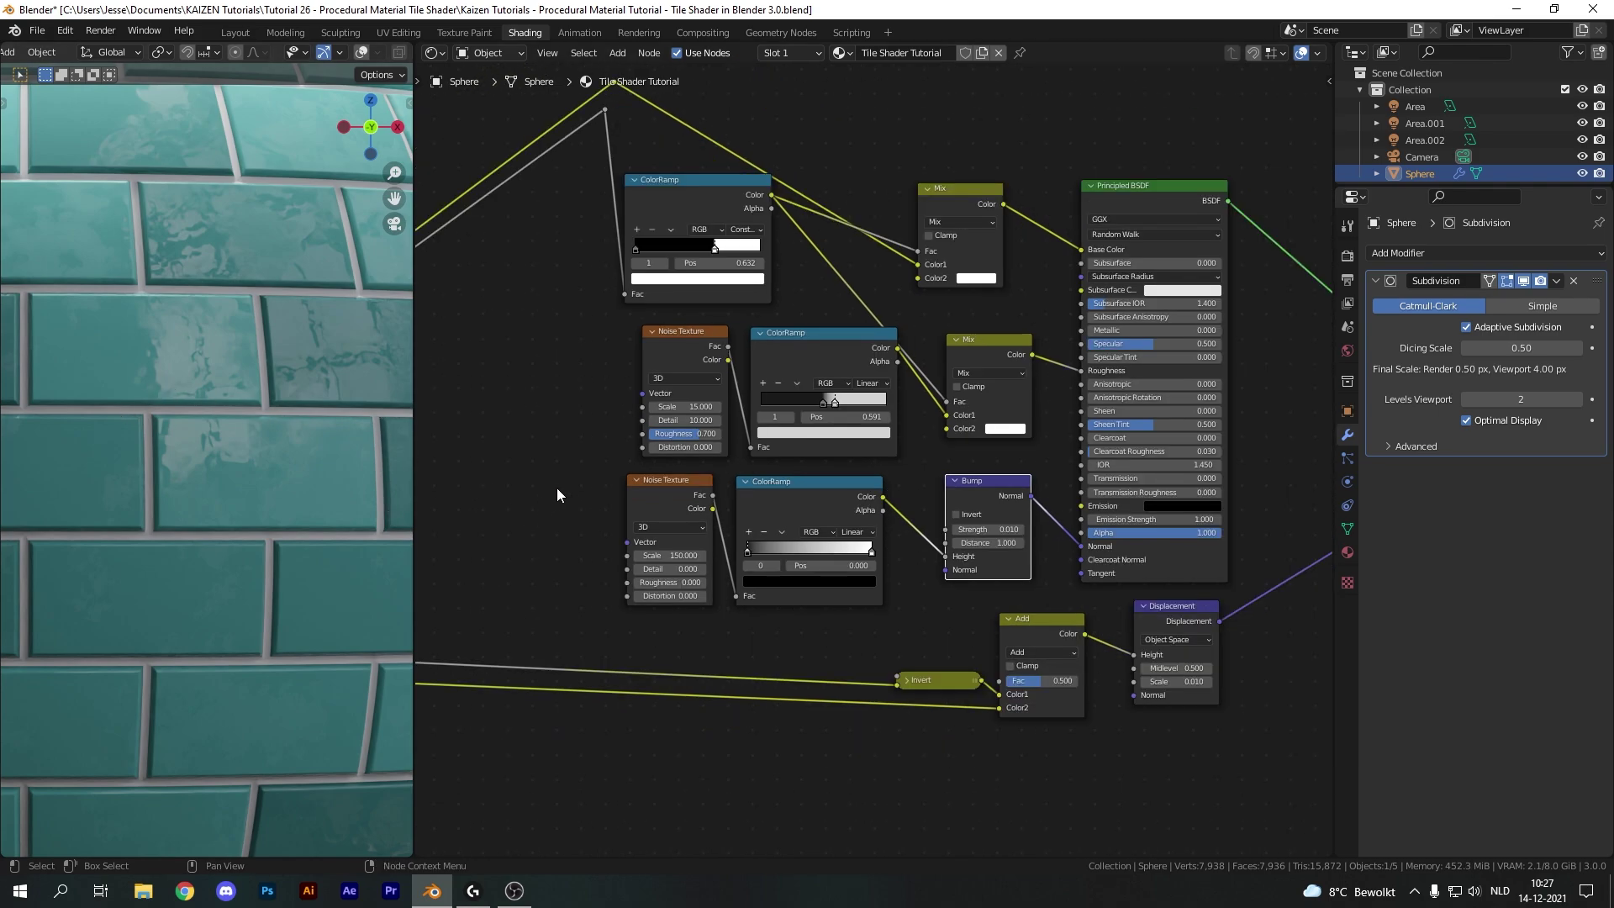
- Insert a copy of the roughness Mix node between Bump and the shader's Normal input, with the mortar-mask ColorRamp driving its Fac
{"action": "left_click_drag", "start_coordinate": [557, 565], "coordinate": [738, 517]}
{"action": "left_click", "coordinate": [995, 369]}
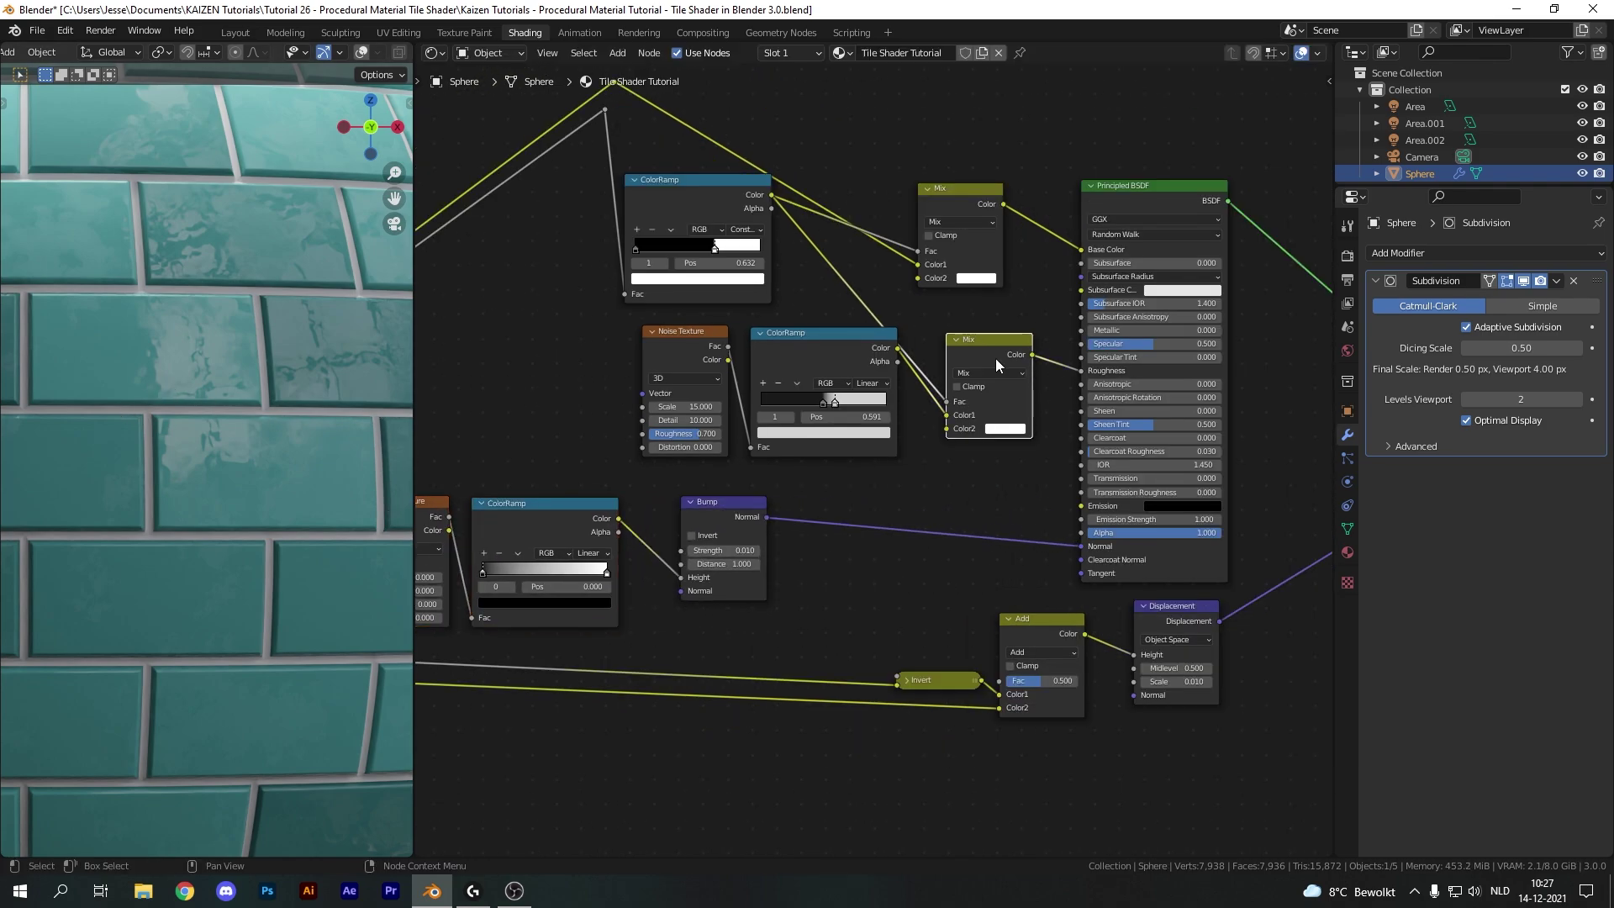
{"action": "key", "text": "shift+d"}
{"action": "left_click", "coordinate": [1004, 582]}
{"action": "left_click_drag", "start_coordinate": [771, 195], "coordinate": [952, 547]}
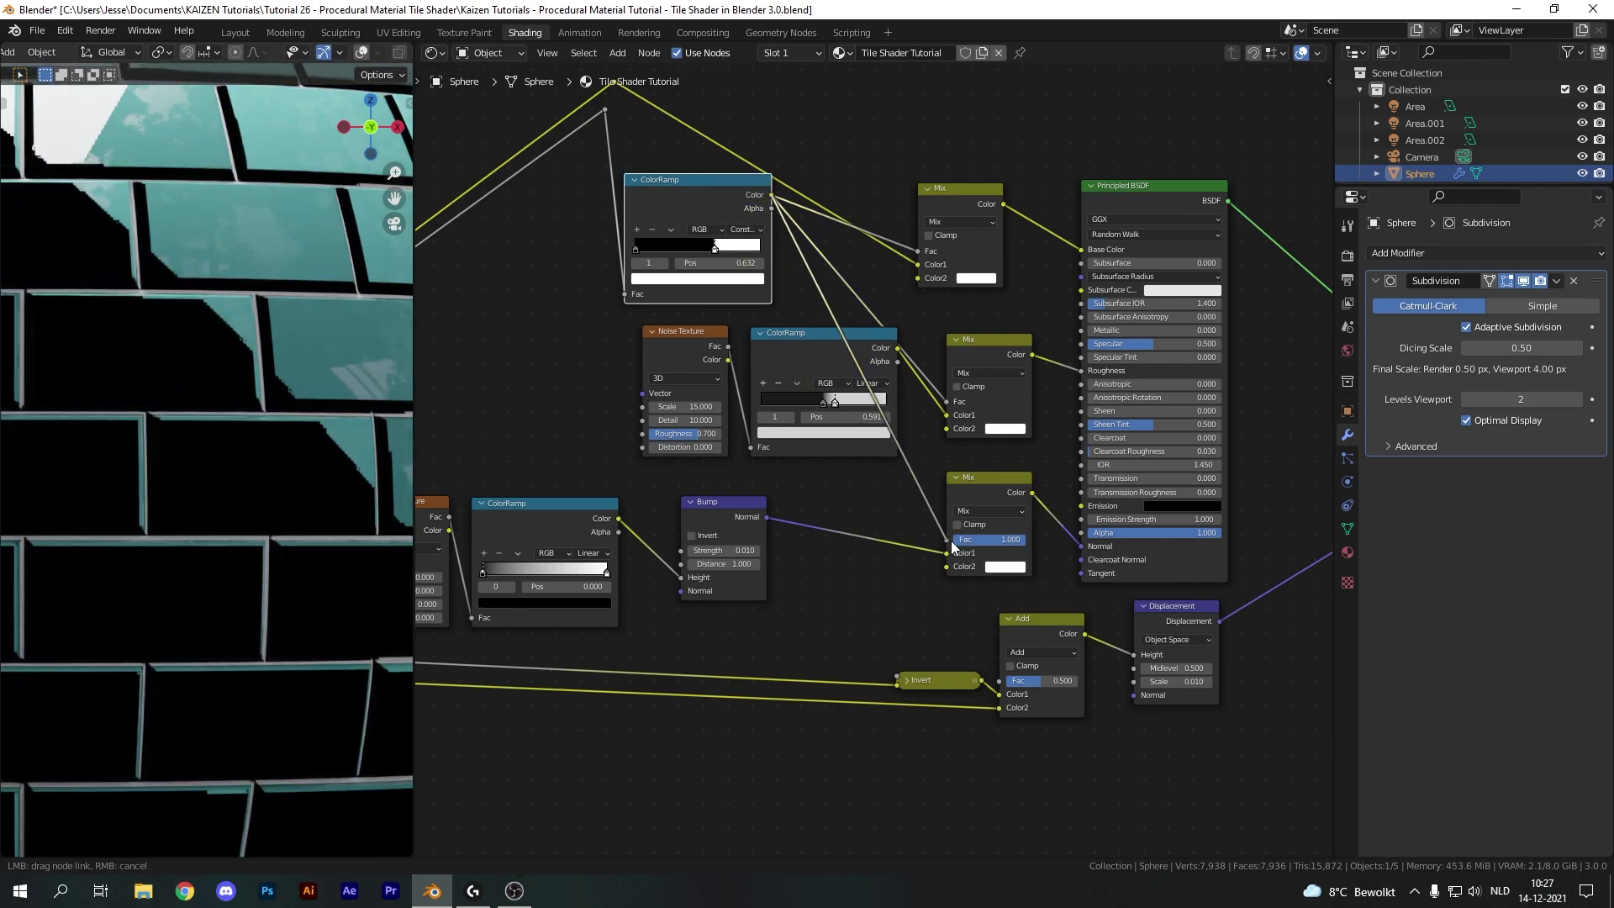
{"action": "left_click_drag", "start_coordinate": [953, 546], "coordinate": [951, 542]}
- Set Color2 of the normal Mix node to black and check the result across the whole sphere
{"action": "left_click", "coordinate": [1006, 567]}
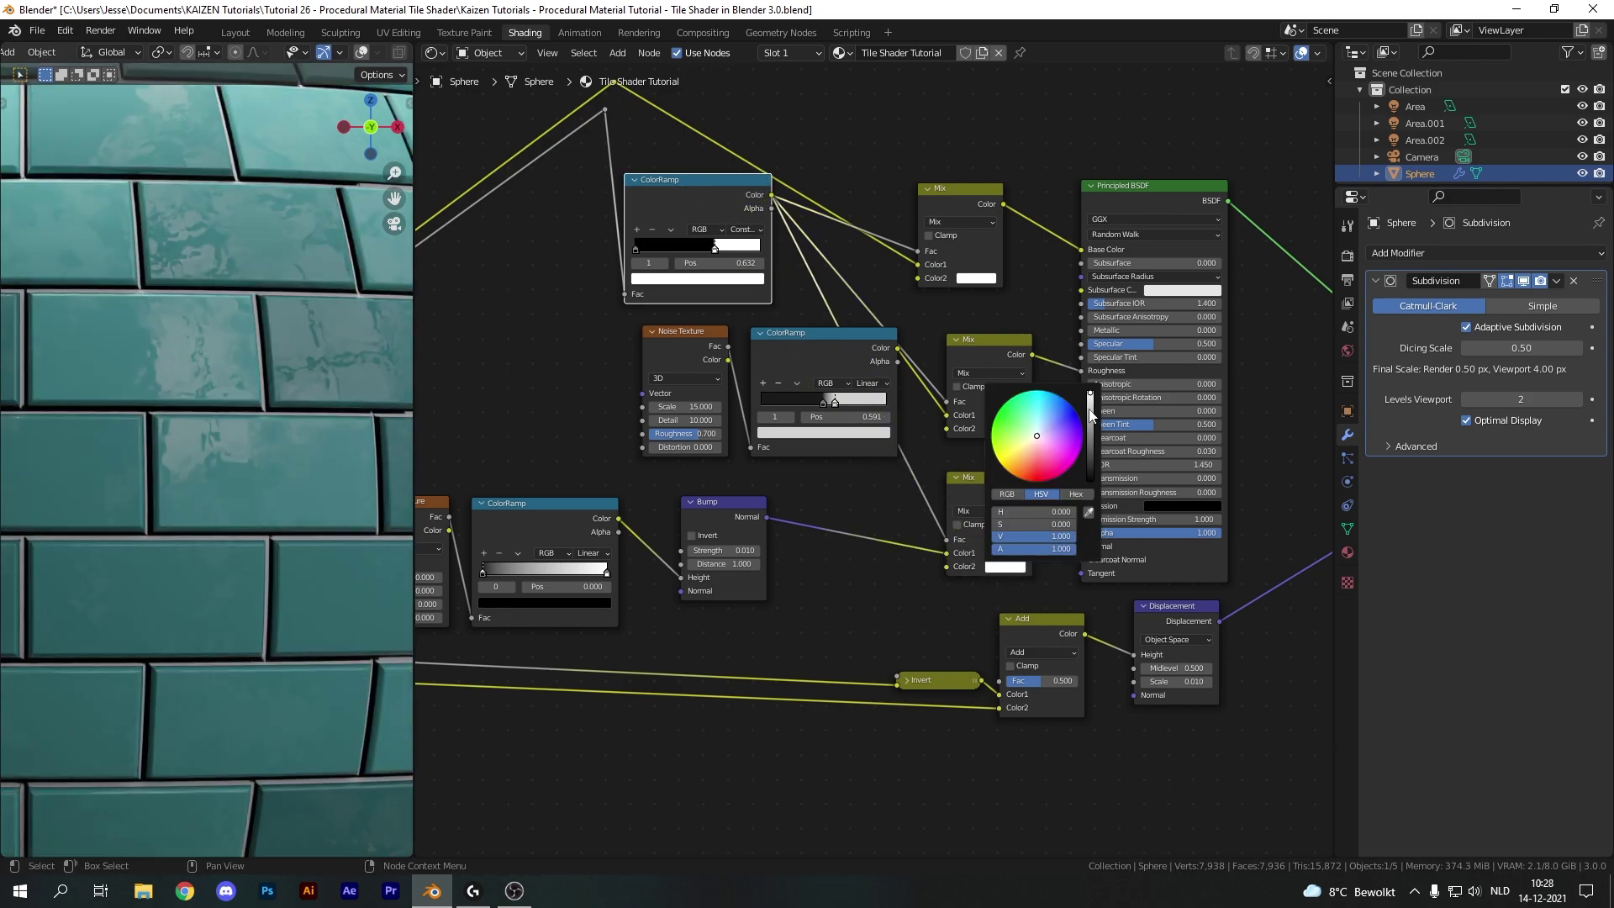
{"action": "left_click_drag", "start_coordinate": [1091, 412], "coordinate": [975, 556]}
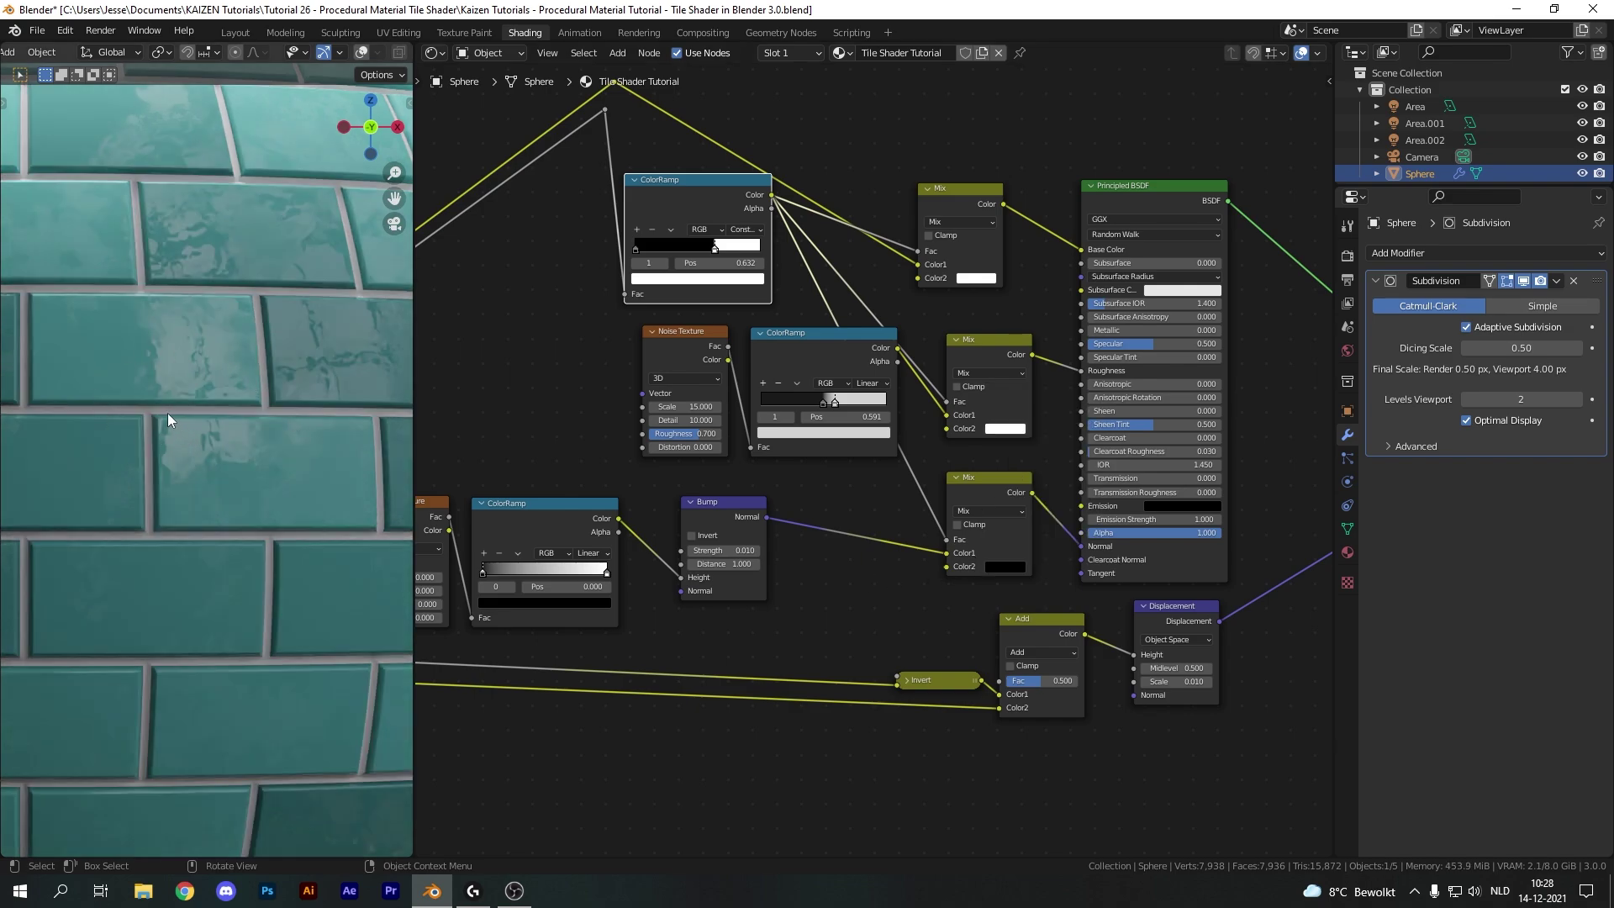
{"action": "scroll", "coordinate": [929, 480], "scroll_direction": "down", "scroll_amount": 1}
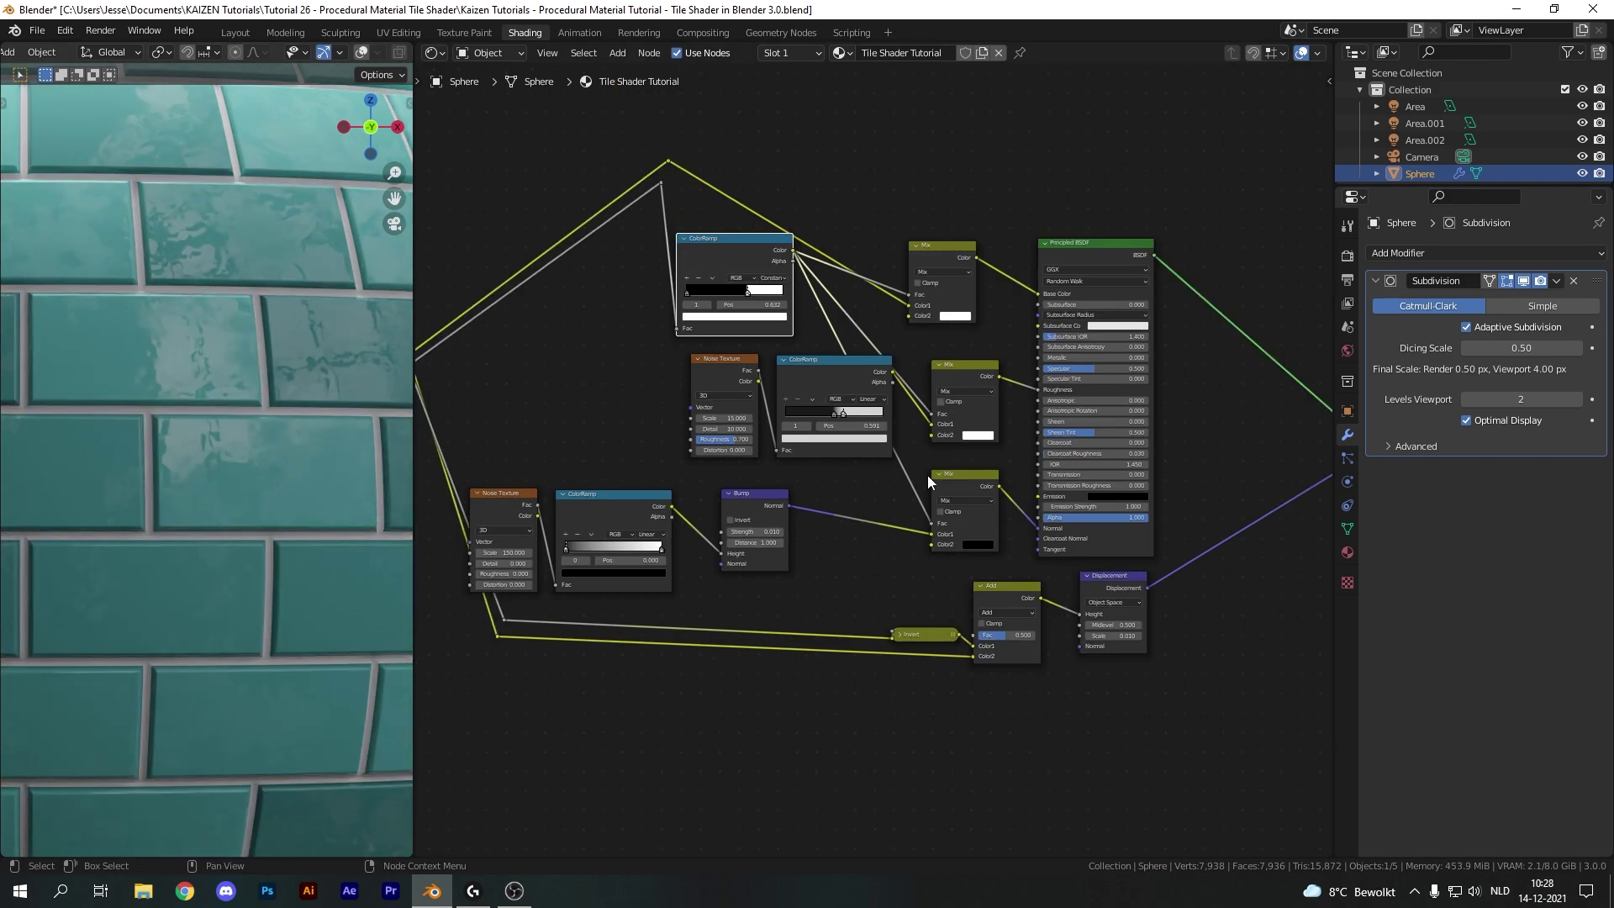
{"action": "scroll", "coordinate": [214, 467], "scroll_direction": "down", "scroll_amount": 8}
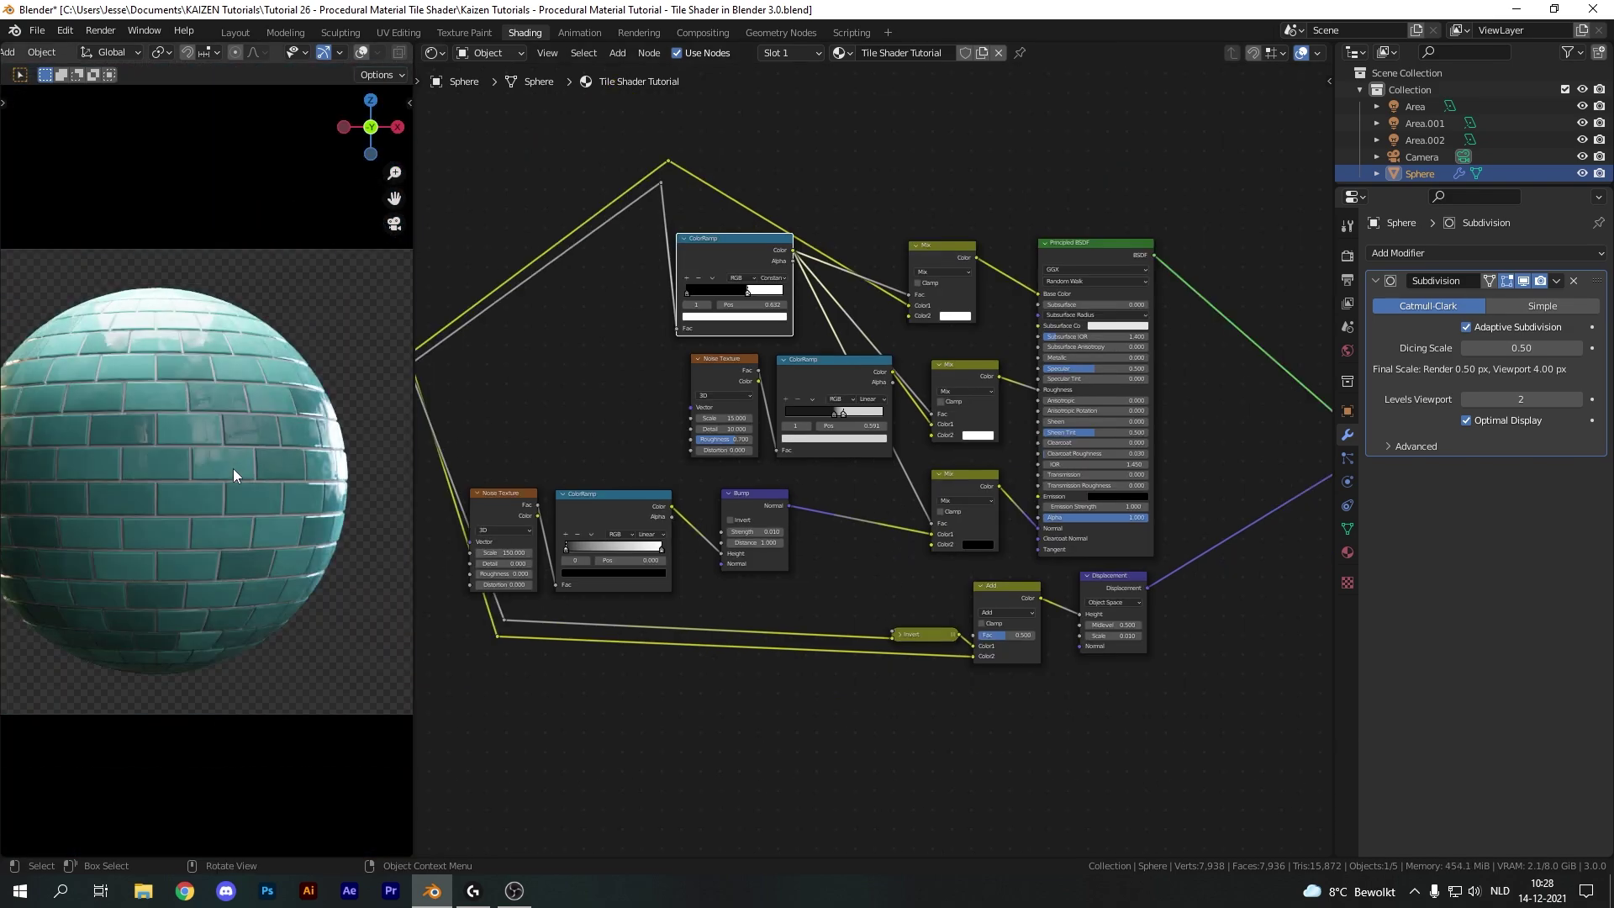
{"action": "middle_click_drag", "start_coordinate": [263, 477], "coordinate": [280, 437]}
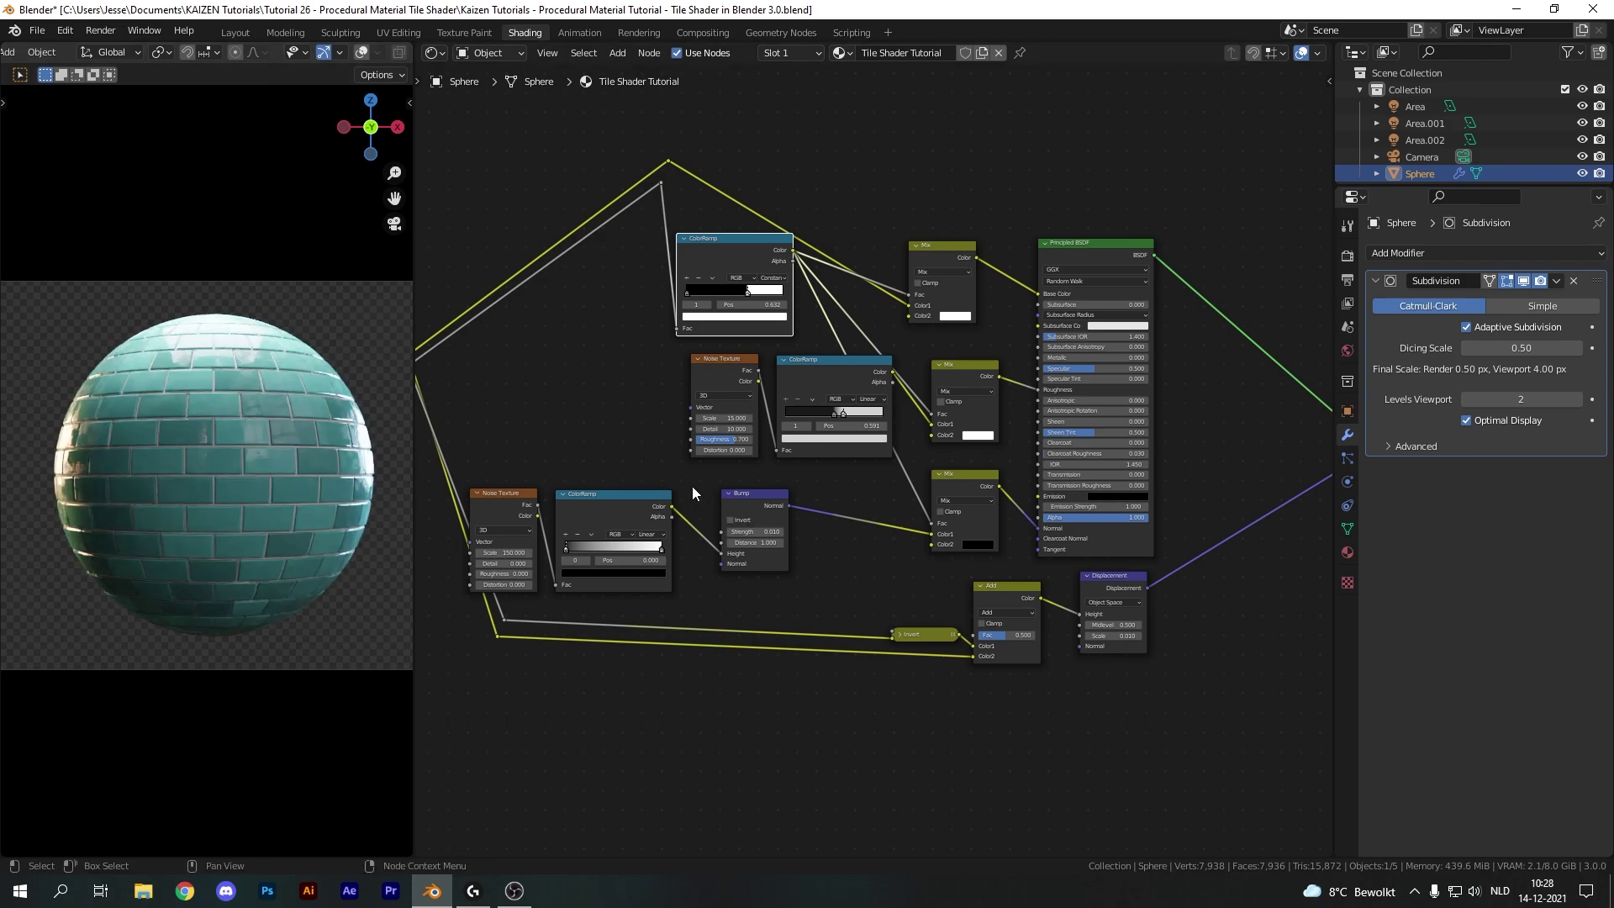
- Combine all nodes except the Material Output into one node group
{"action": "middle_click_drag", "start_coordinate": [577, 439], "coordinate": [1008, 435]}
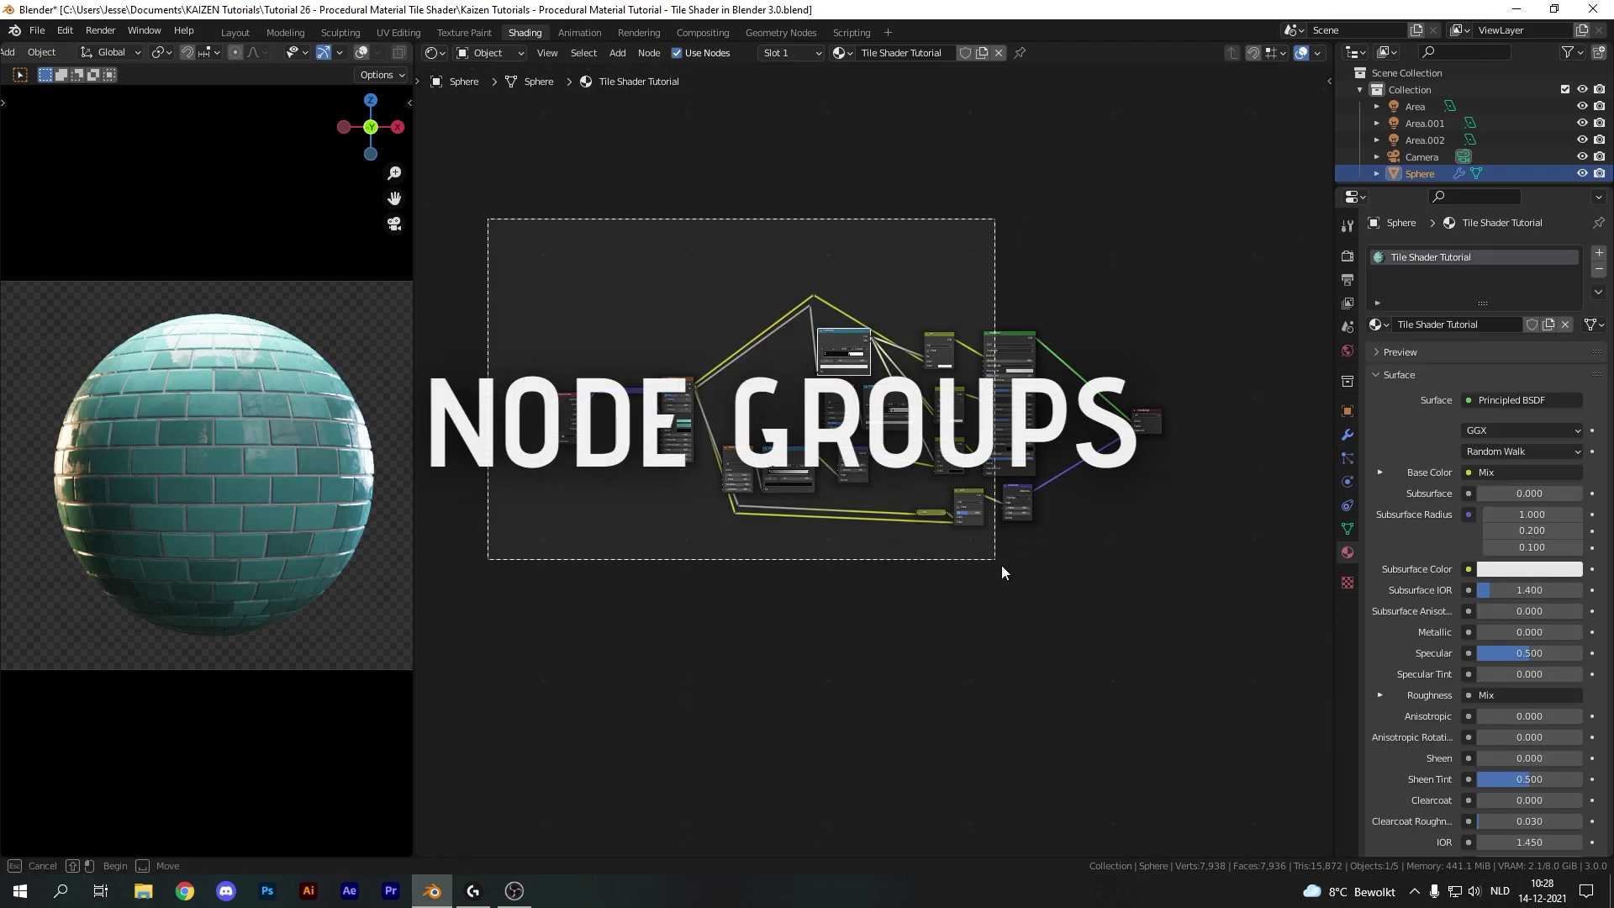
{"action": "left_click_drag", "start_coordinate": [1001, 565], "coordinate": [1083, 607]}
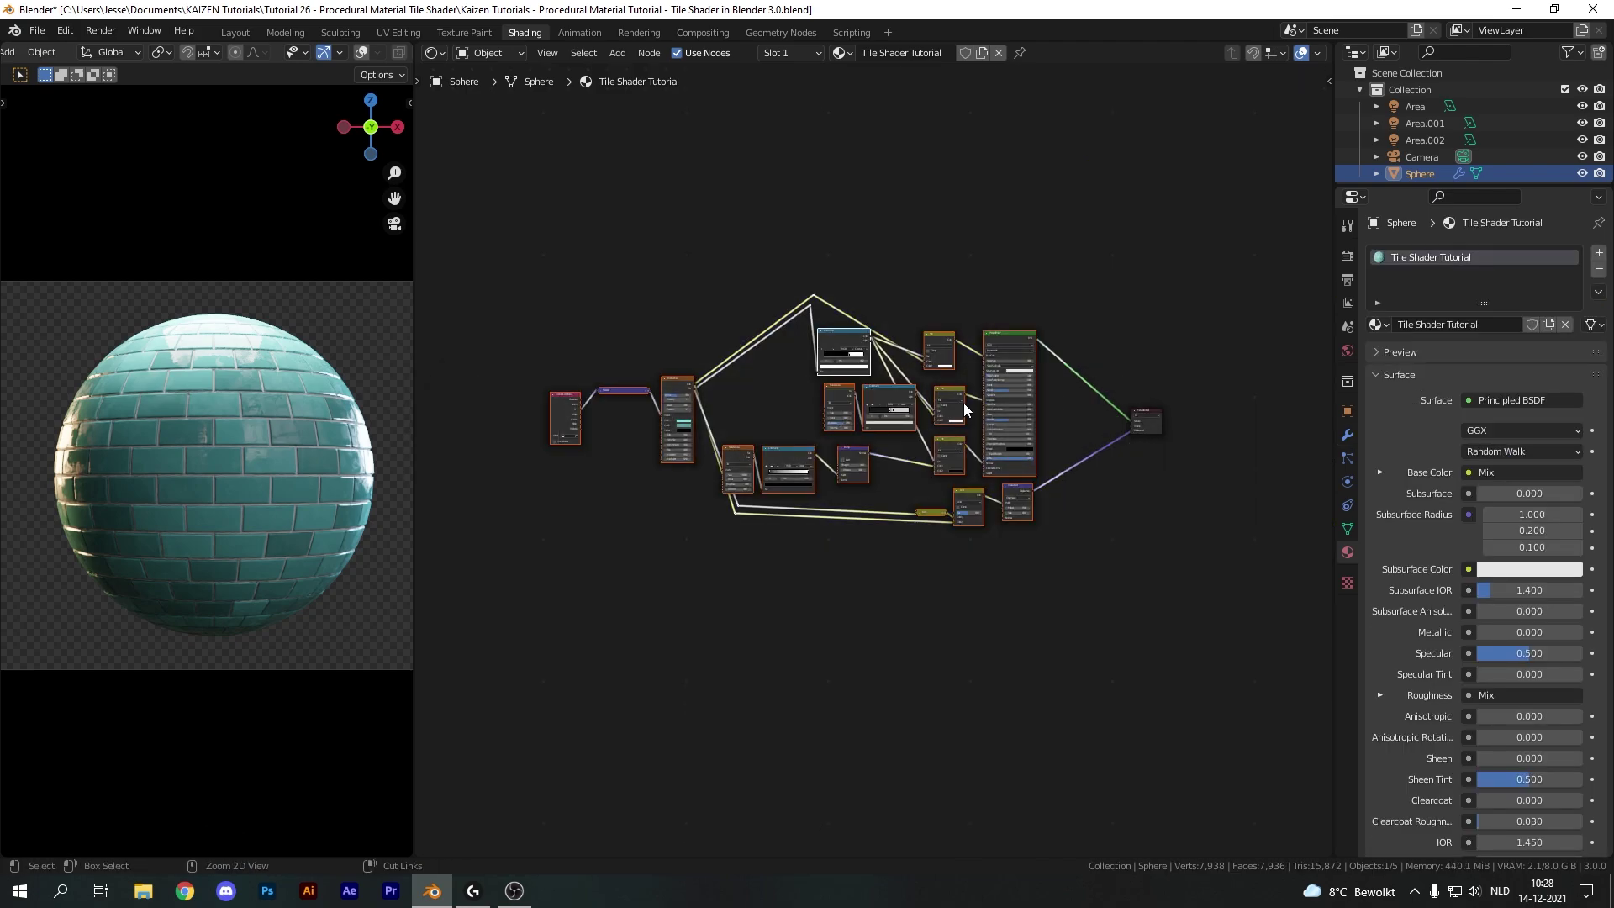
{"action": "key", "text": "ctrl+g"}
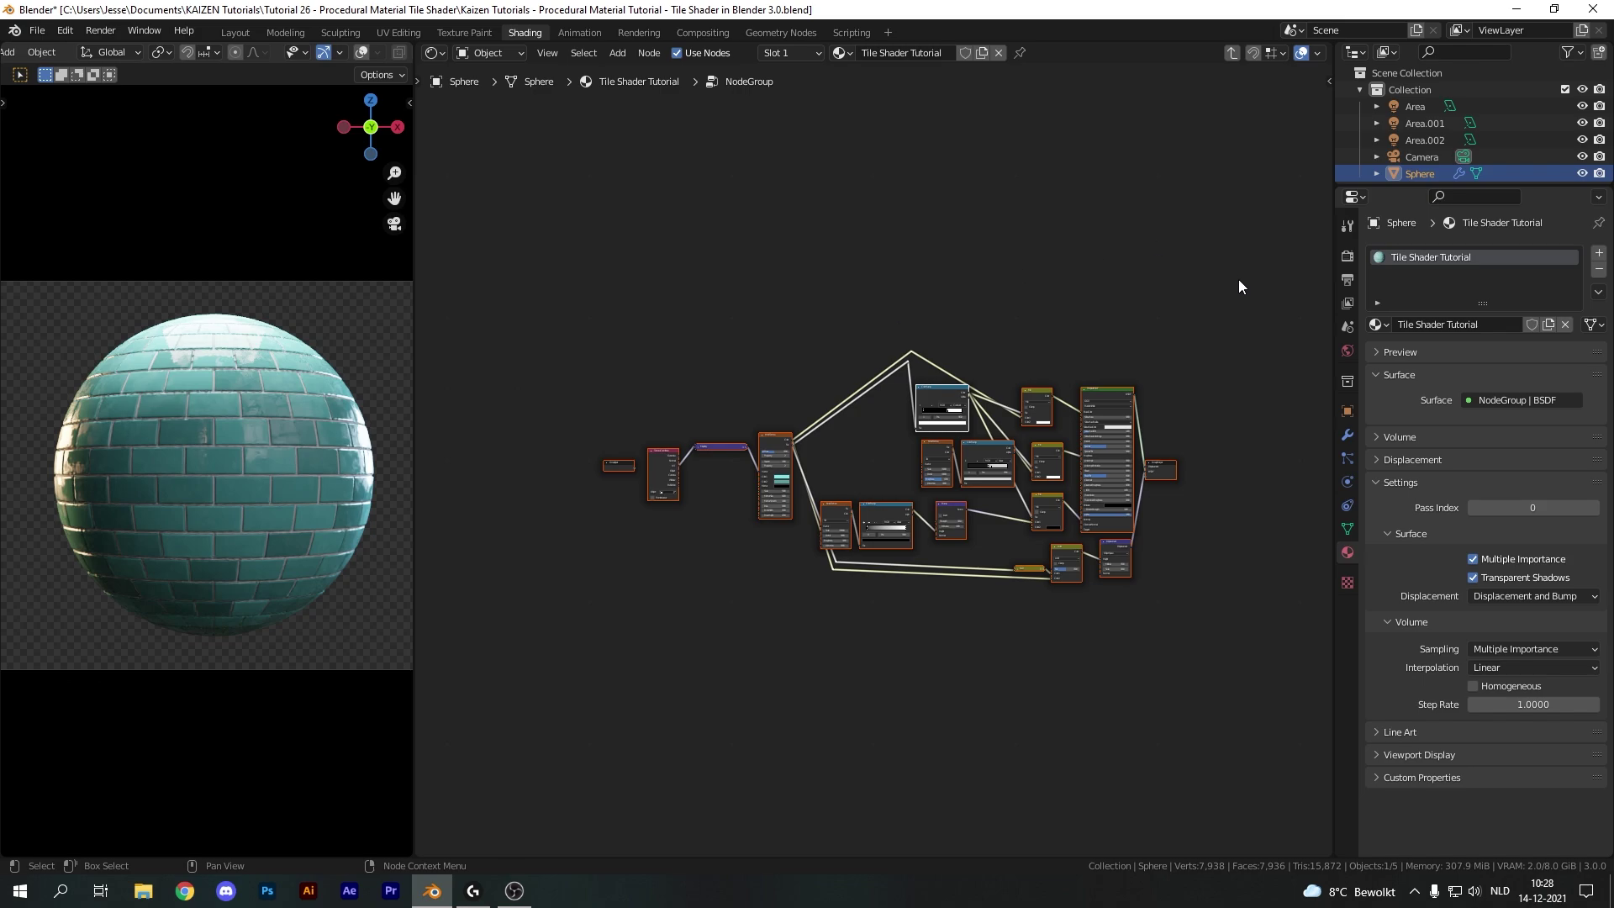
- Set the node's name to Tile Group in the sidebar and display the group's inputs and outputs
{"action": "key", "text": "n"}
{"action": "middle_click_drag", "start_coordinate": [1115, 277], "coordinate": [936, 289]}
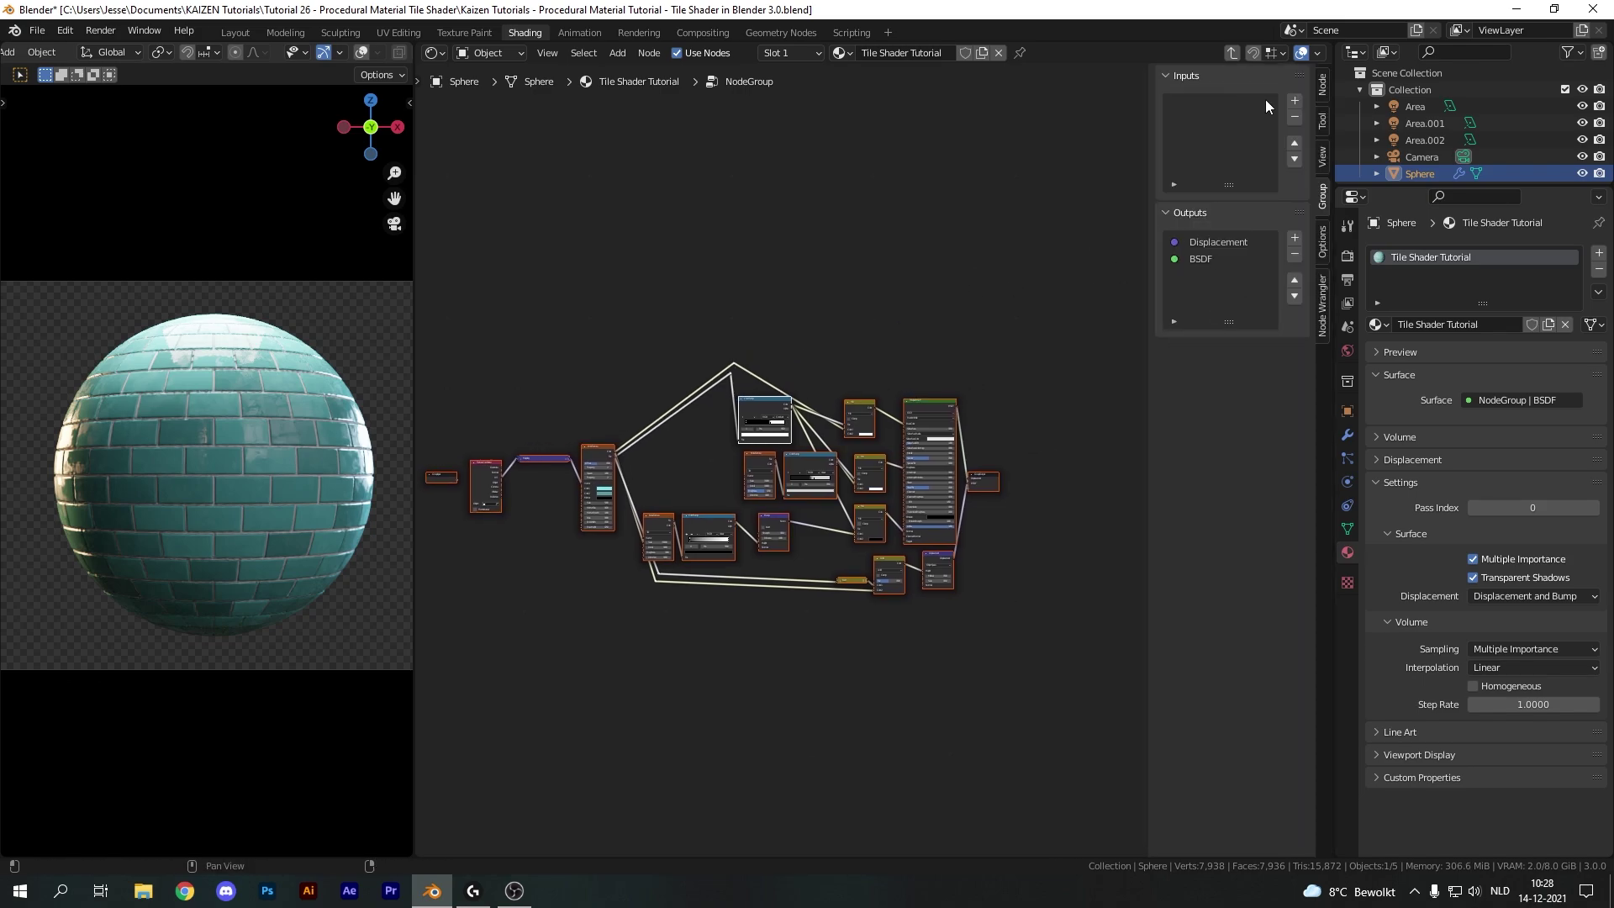
{"action": "left_click", "coordinate": [1323, 85]}
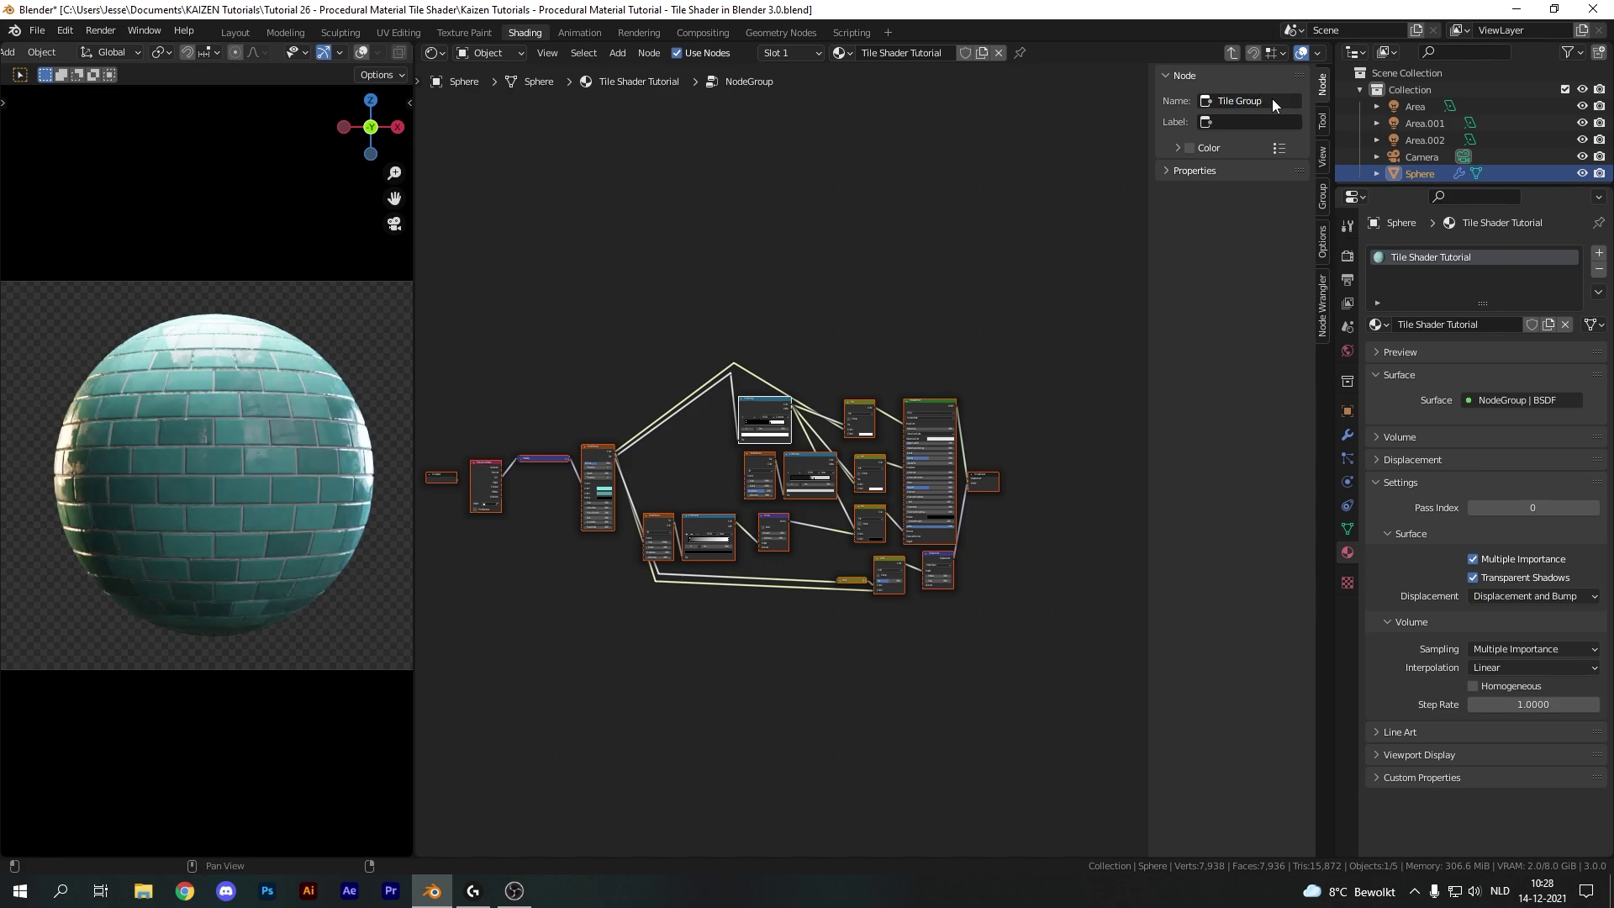
{"action": "left_click", "coordinate": [1323, 200]}
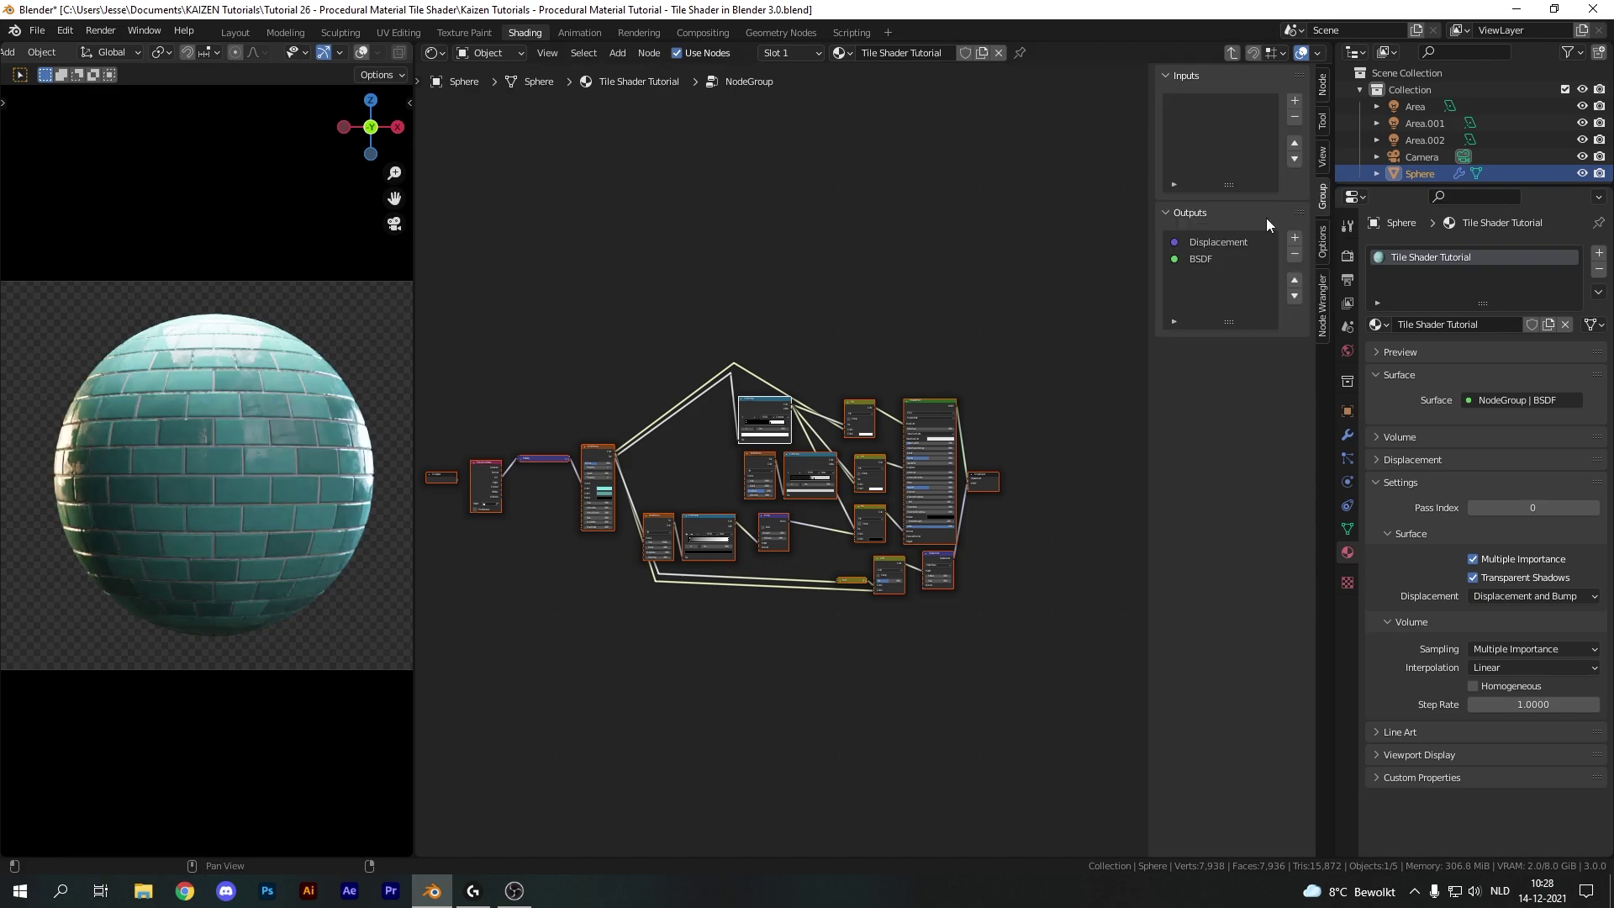
- Place the Group Input below the Mapping node and expose the Brick Texture's Color1 and Color2 as group inputs
{"action": "scroll", "coordinate": [887, 454], "scroll_direction": "up", "scroll_amount": 2}
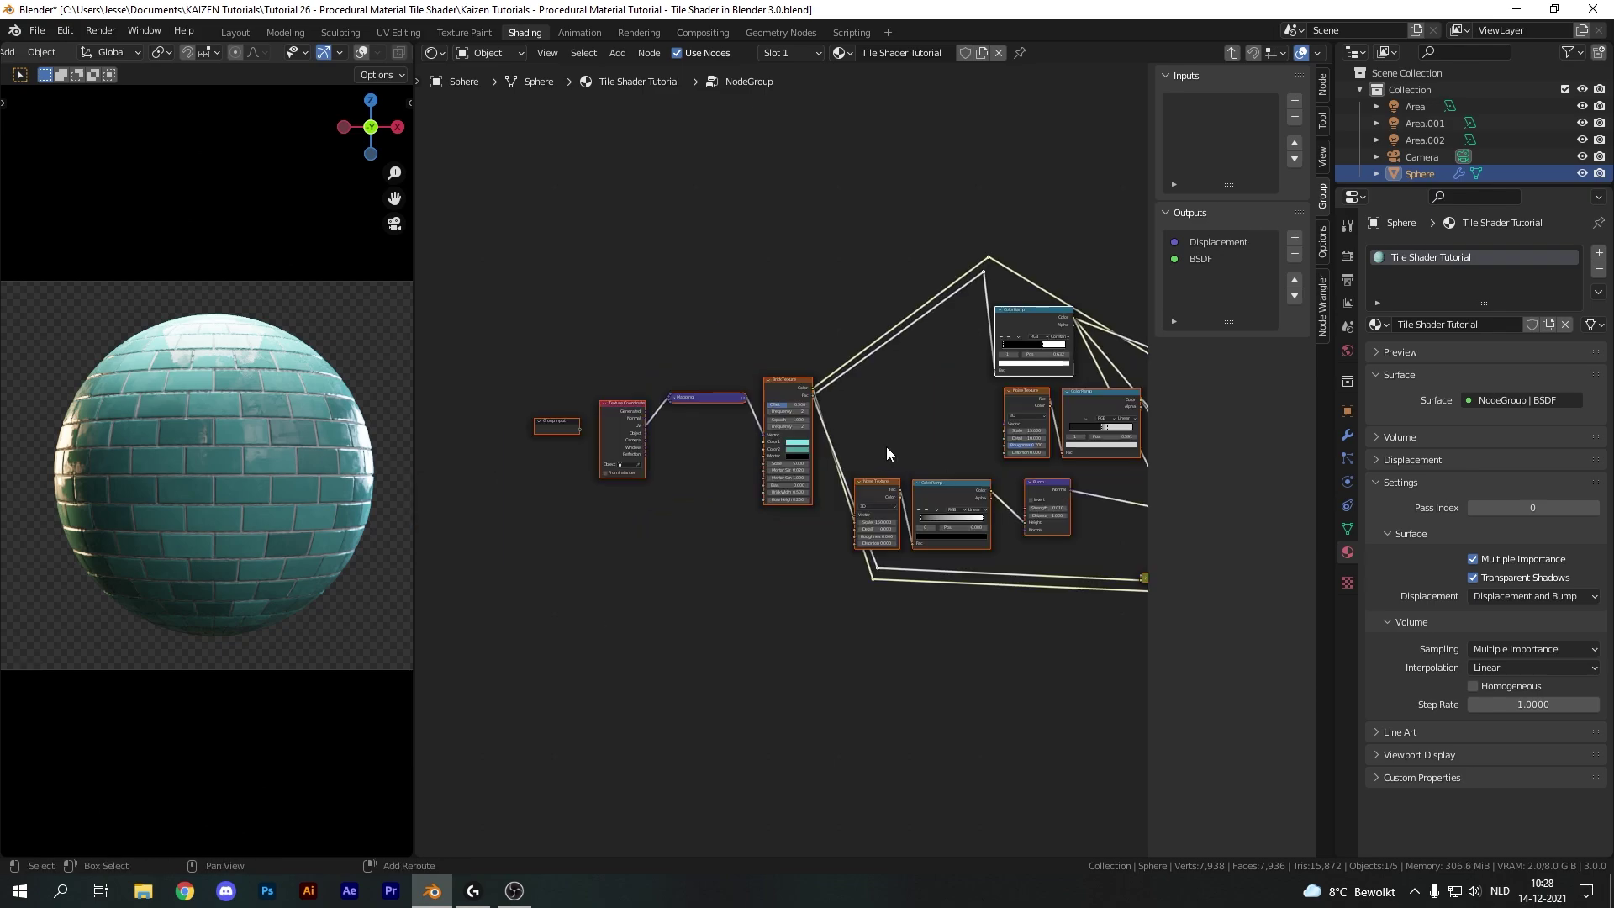
{"action": "left_click_drag", "start_coordinate": [561, 427], "coordinate": [650, 461]}
{"action": "scroll", "coordinate": [650, 461], "scroll_direction": "up", "scroll_amount": 5}
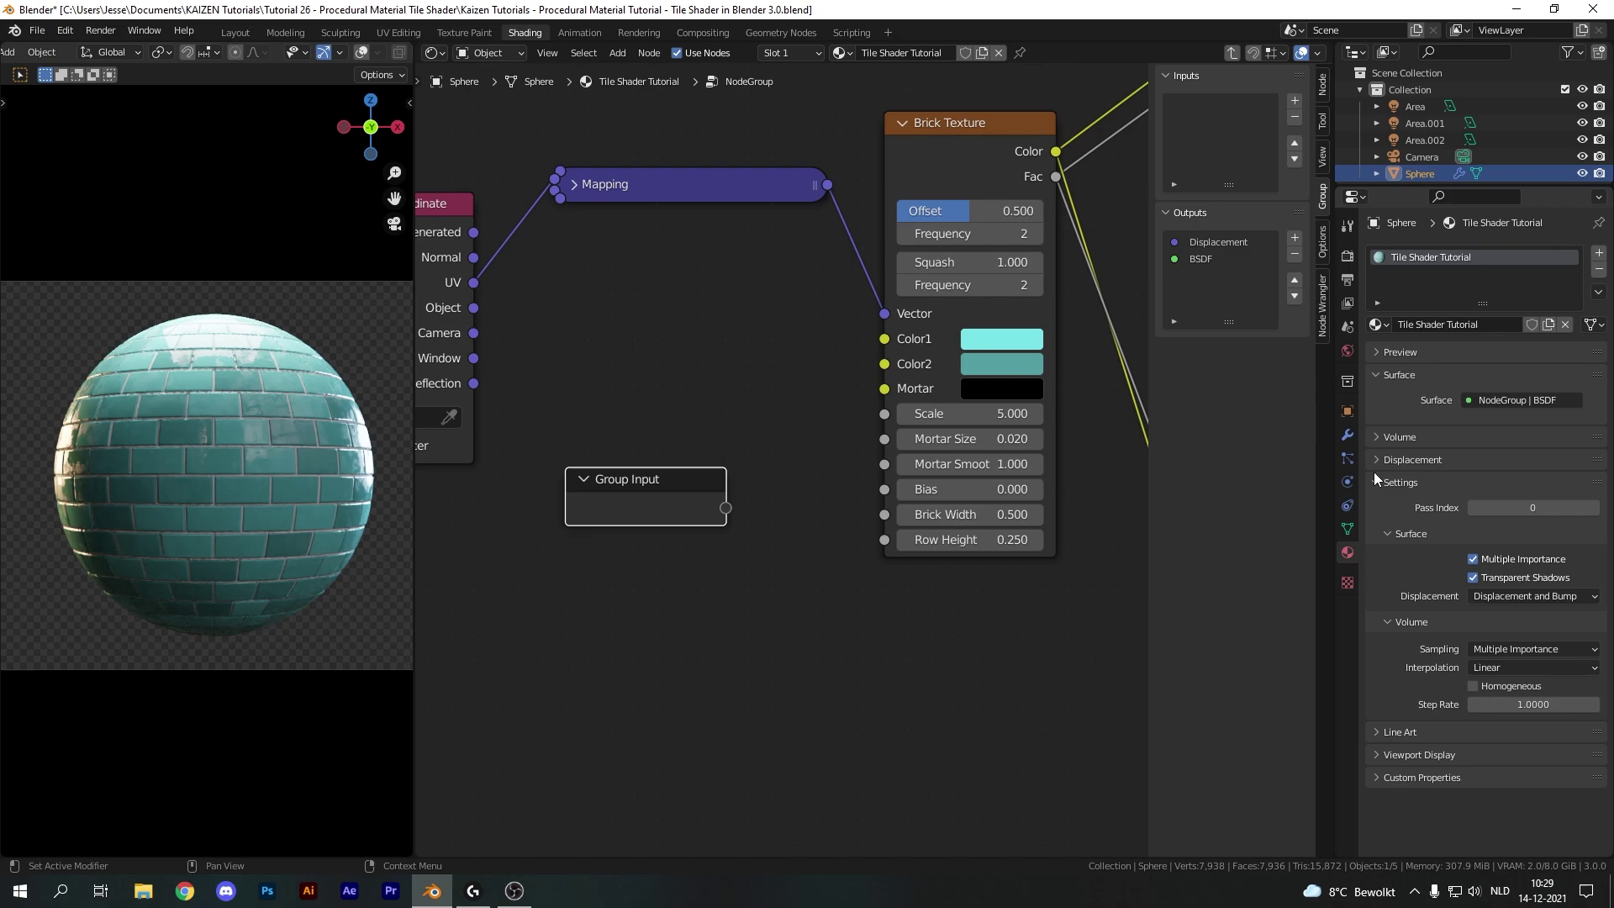
{"action": "left_click", "coordinate": [1379, 482]}
{"action": "middle_click_drag", "start_coordinate": [846, 342], "coordinate": [864, 422]}
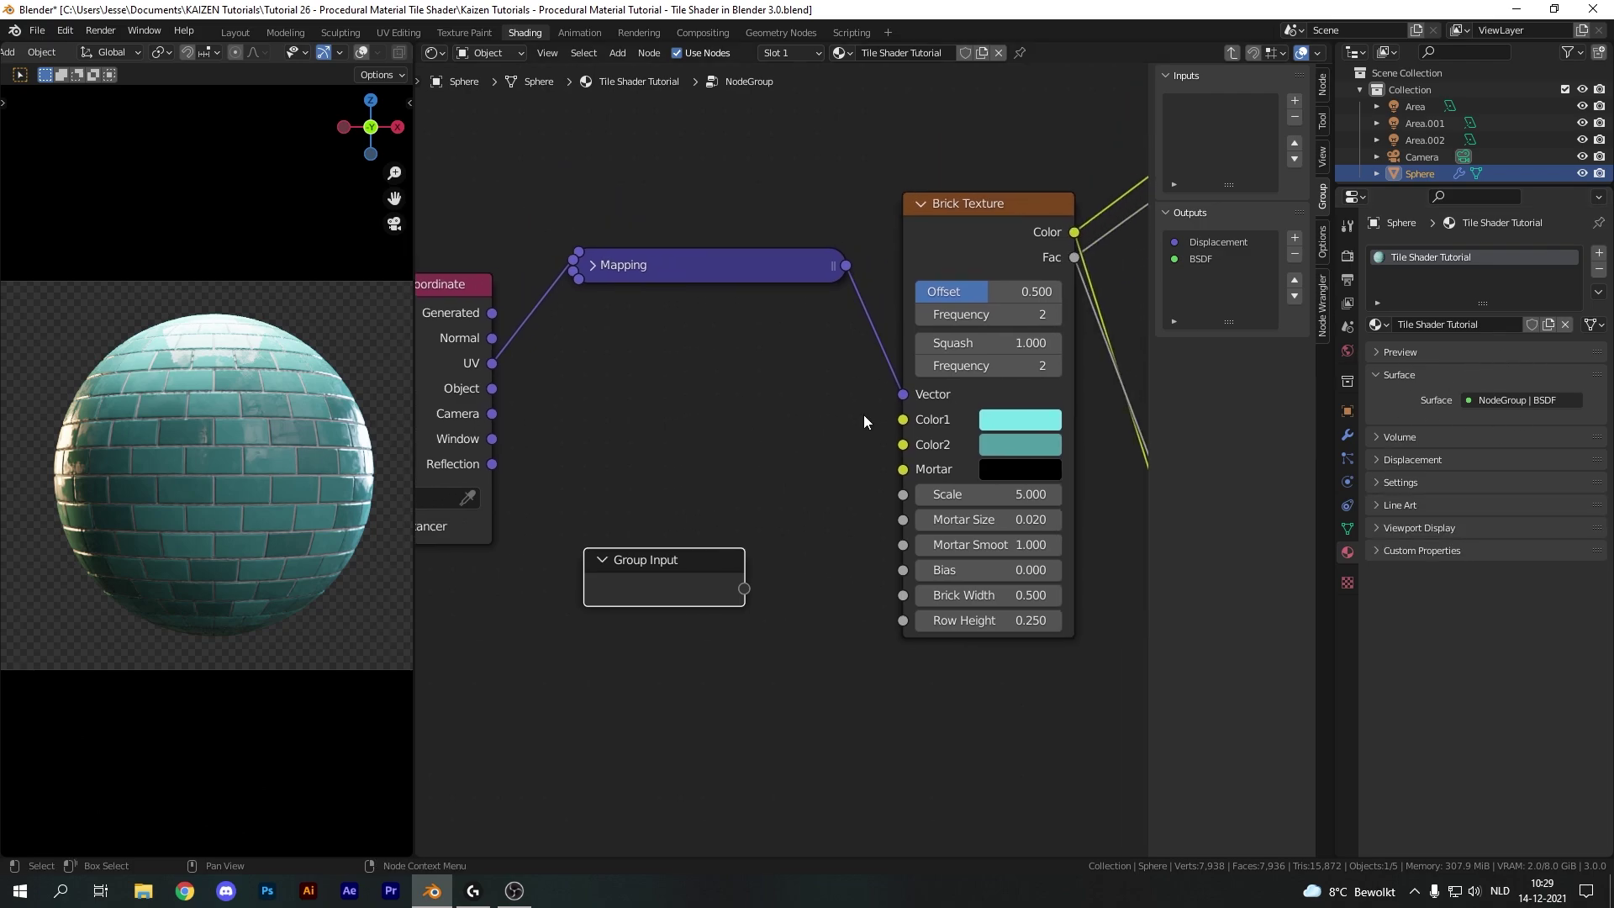
{"action": "left_click_drag", "start_coordinate": [904, 420], "coordinate": [744, 589]}
{"action": "left_click_drag", "start_coordinate": [903, 445], "coordinate": [831, 664]}
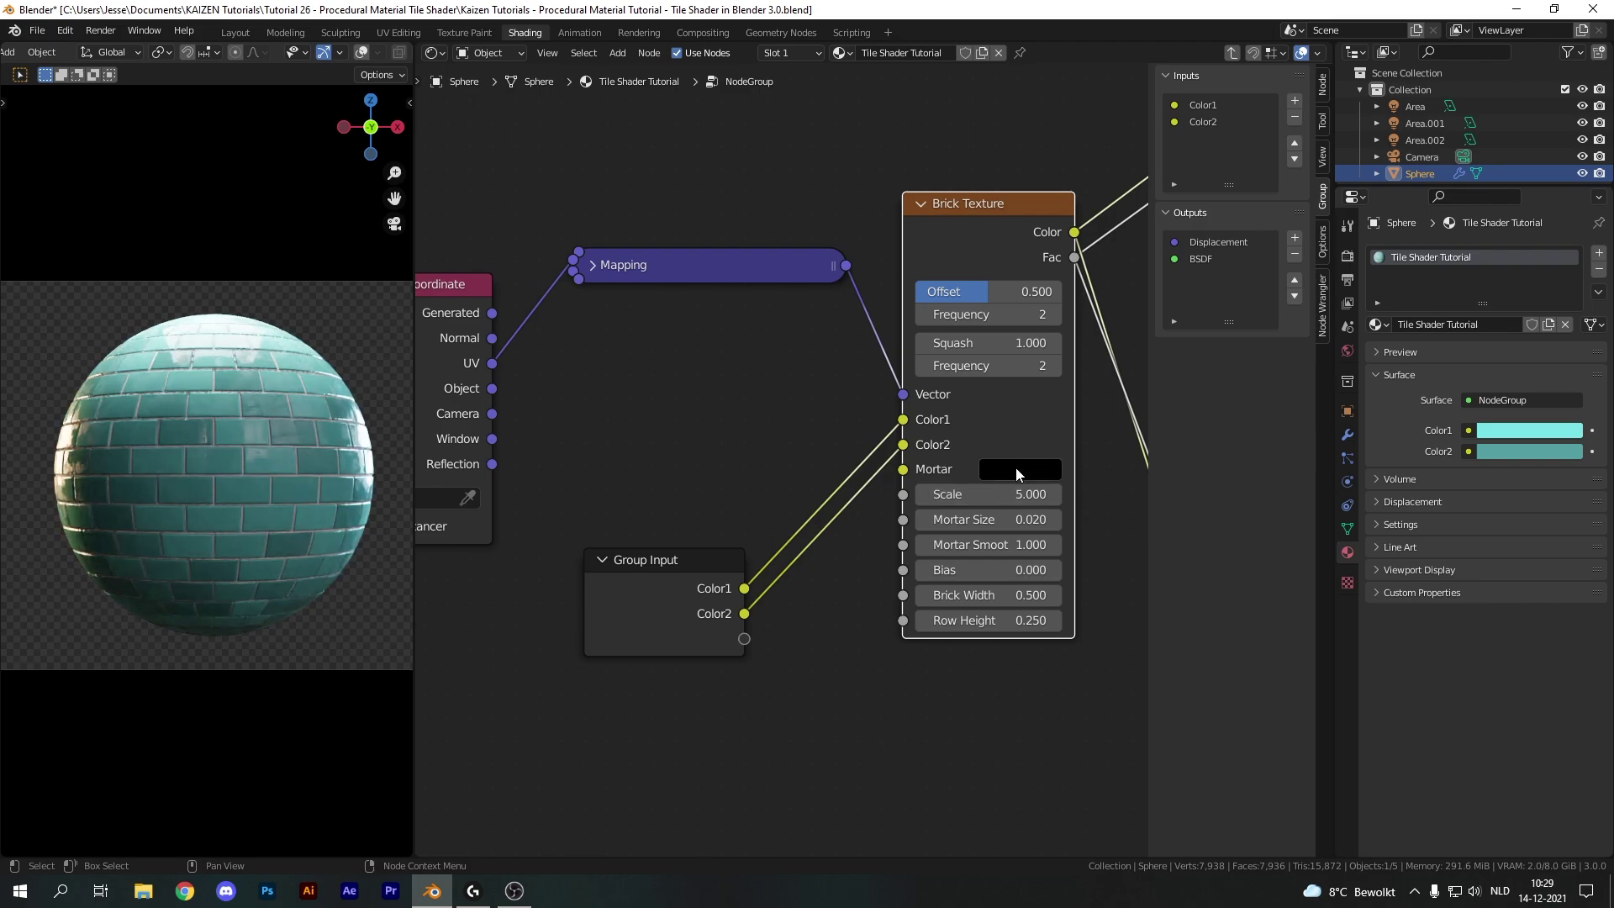
- Expose Color2 of the base colour Mix node as a group input
{"action": "scroll", "coordinate": [935, 470], "scroll_direction": "down", "scroll_amount": 3}
{"action": "scroll", "coordinate": [954, 432], "scroll_direction": "down", "scroll_amount": 1}
{"action": "scroll", "coordinate": [986, 402], "scroll_direction": "down", "scroll_amount": 1}
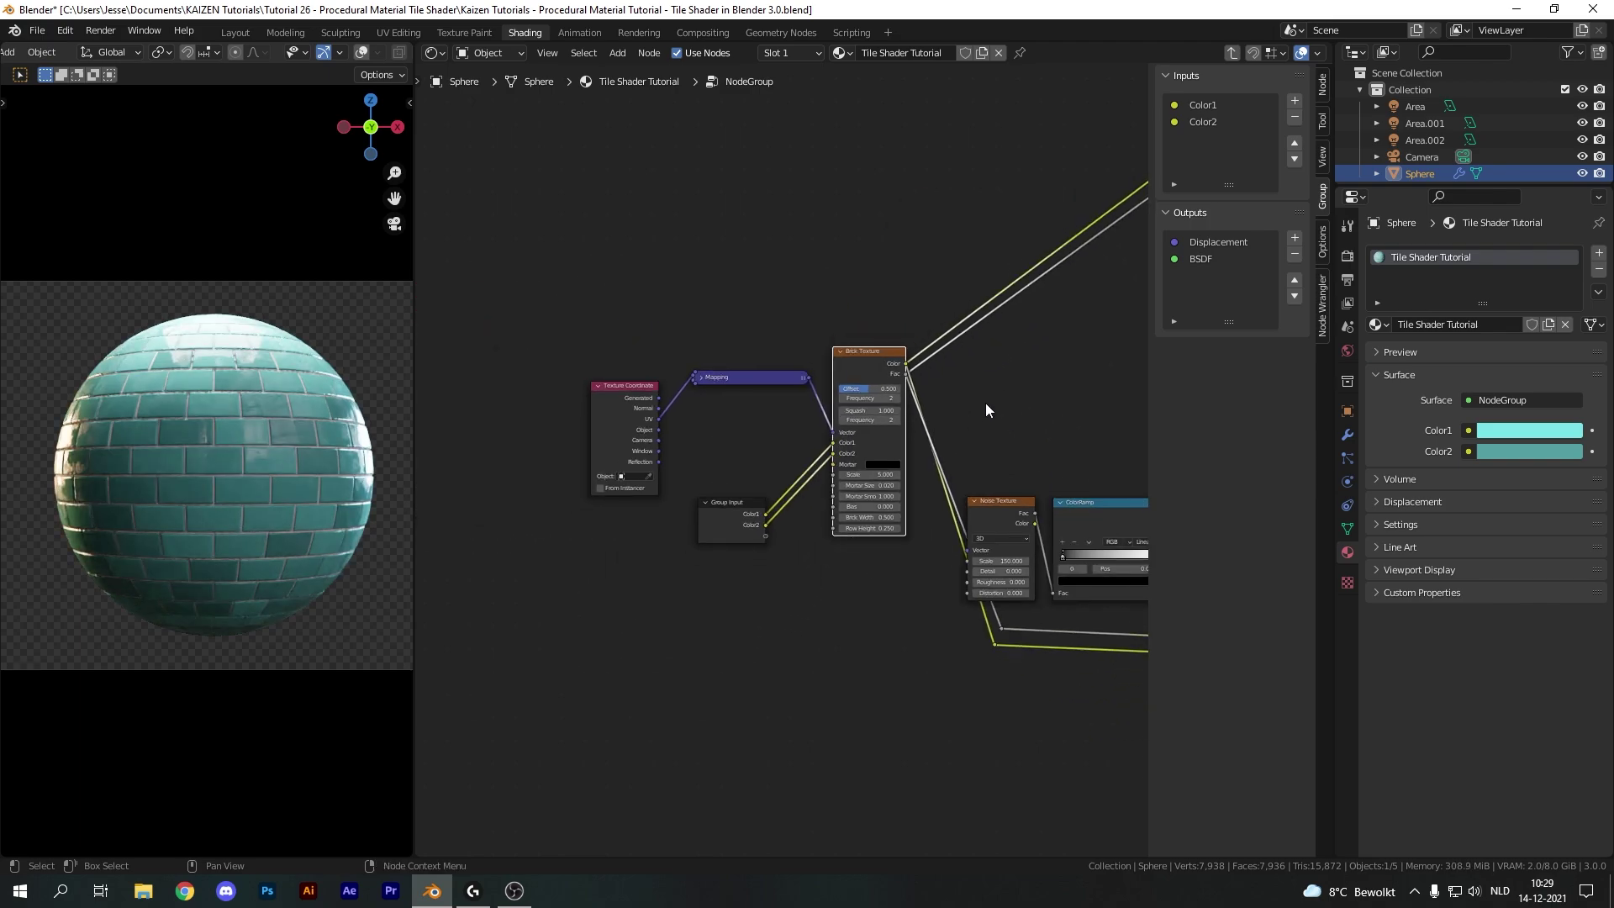
{"action": "scroll", "coordinate": [1009, 378], "scroll_direction": "down", "scroll_amount": 2}
{"action": "left_click_drag", "start_coordinate": [1073, 367], "coordinate": [599, 508]}
- Expose the Brick Texture's Scale, Mortar Size, Brick Width and Row Height as group inputs
{"action": "scroll", "coordinate": [600, 504], "scroll_direction": "up", "scroll_amount": 5}
{"action": "left_click_drag", "start_coordinate": [743, 440], "coordinate": [712, 481]}
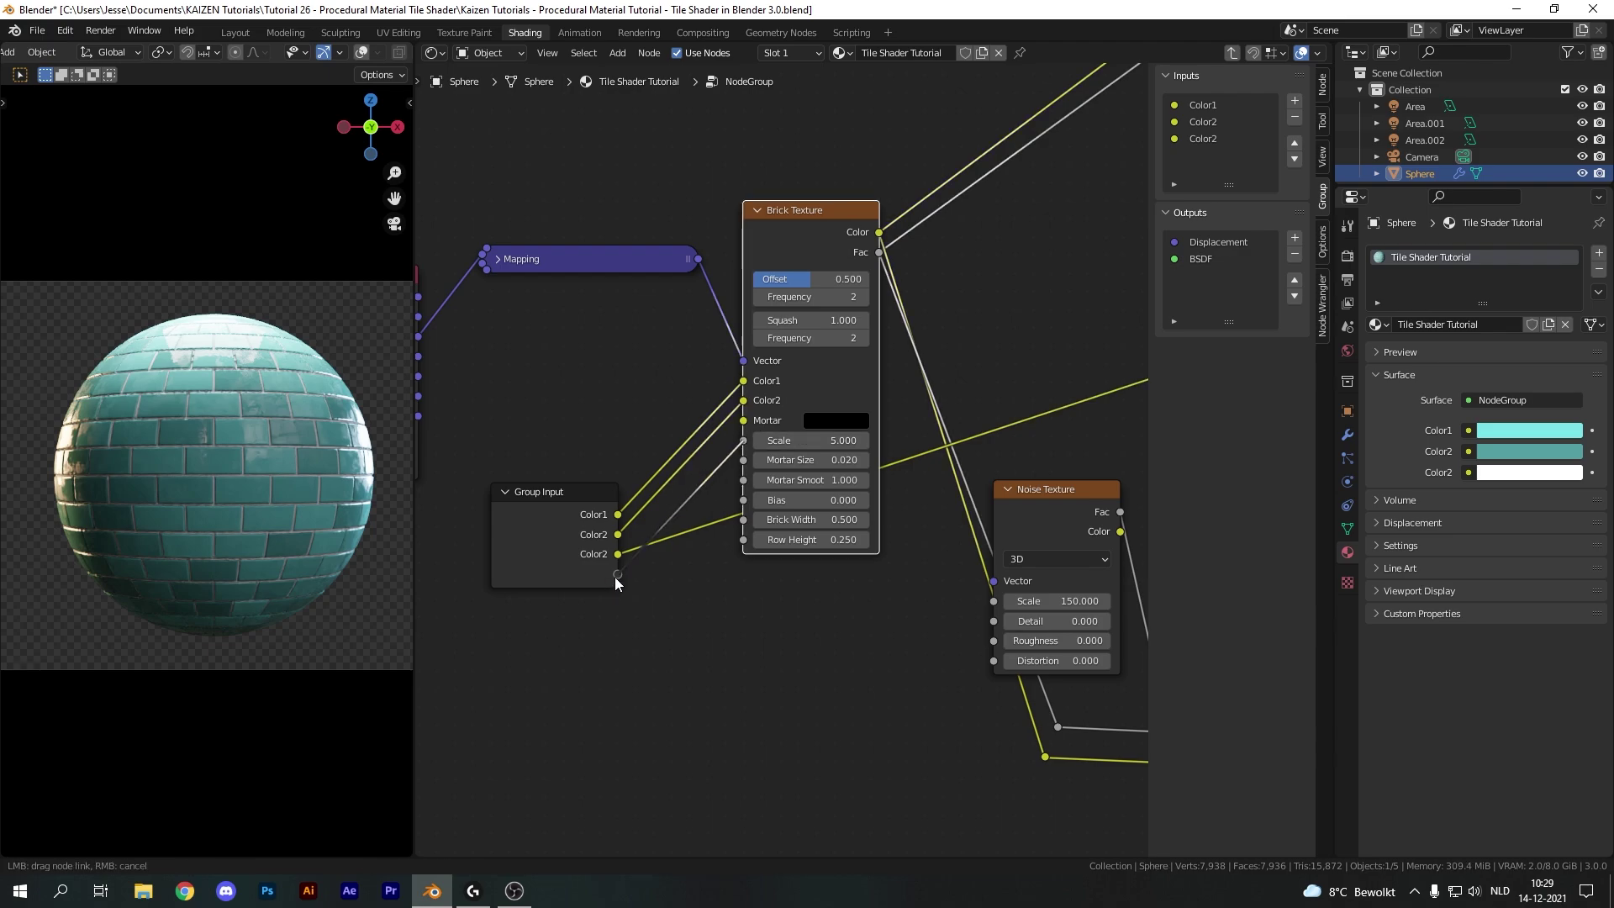
{"action": "left_click_drag", "start_coordinate": [615, 578], "coordinate": [618, 575]}
{"action": "left_click_drag", "start_coordinate": [743, 460], "coordinate": [613, 602]}
{"action": "left_click_drag", "start_coordinate": [744, 520], "coordinate": [618, 614]}
{"action": "left_click_drag", "start_coordinate": [744, 539], "coordinate": [616, 635]}
- Expose the Bump node's Strength and the Displacement node's Scale as group inputs
{"action": "scroll", "coordinate": [865, 678], "scroll_direction": "down", "scroll_amount": 3}
{"action": "left_click_drag", "start_coordinate": [754, 506], "coordinate": [548, 533]}
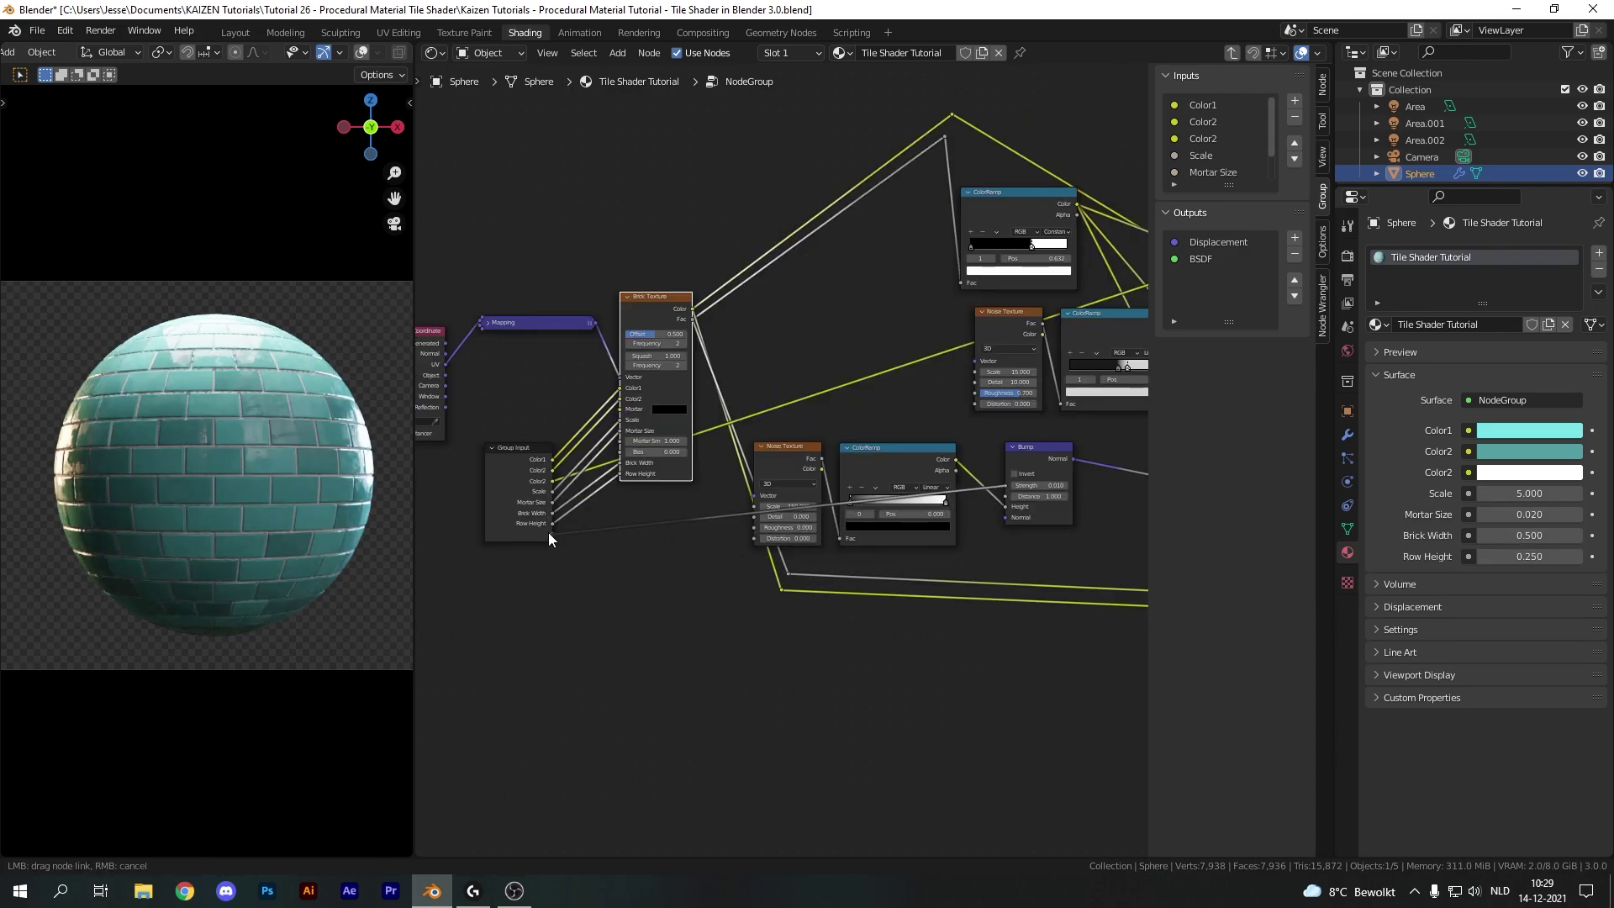
{"action": "left_click_drag", "start_coordinate": [548, 532], "coordinate": [551, 533]}
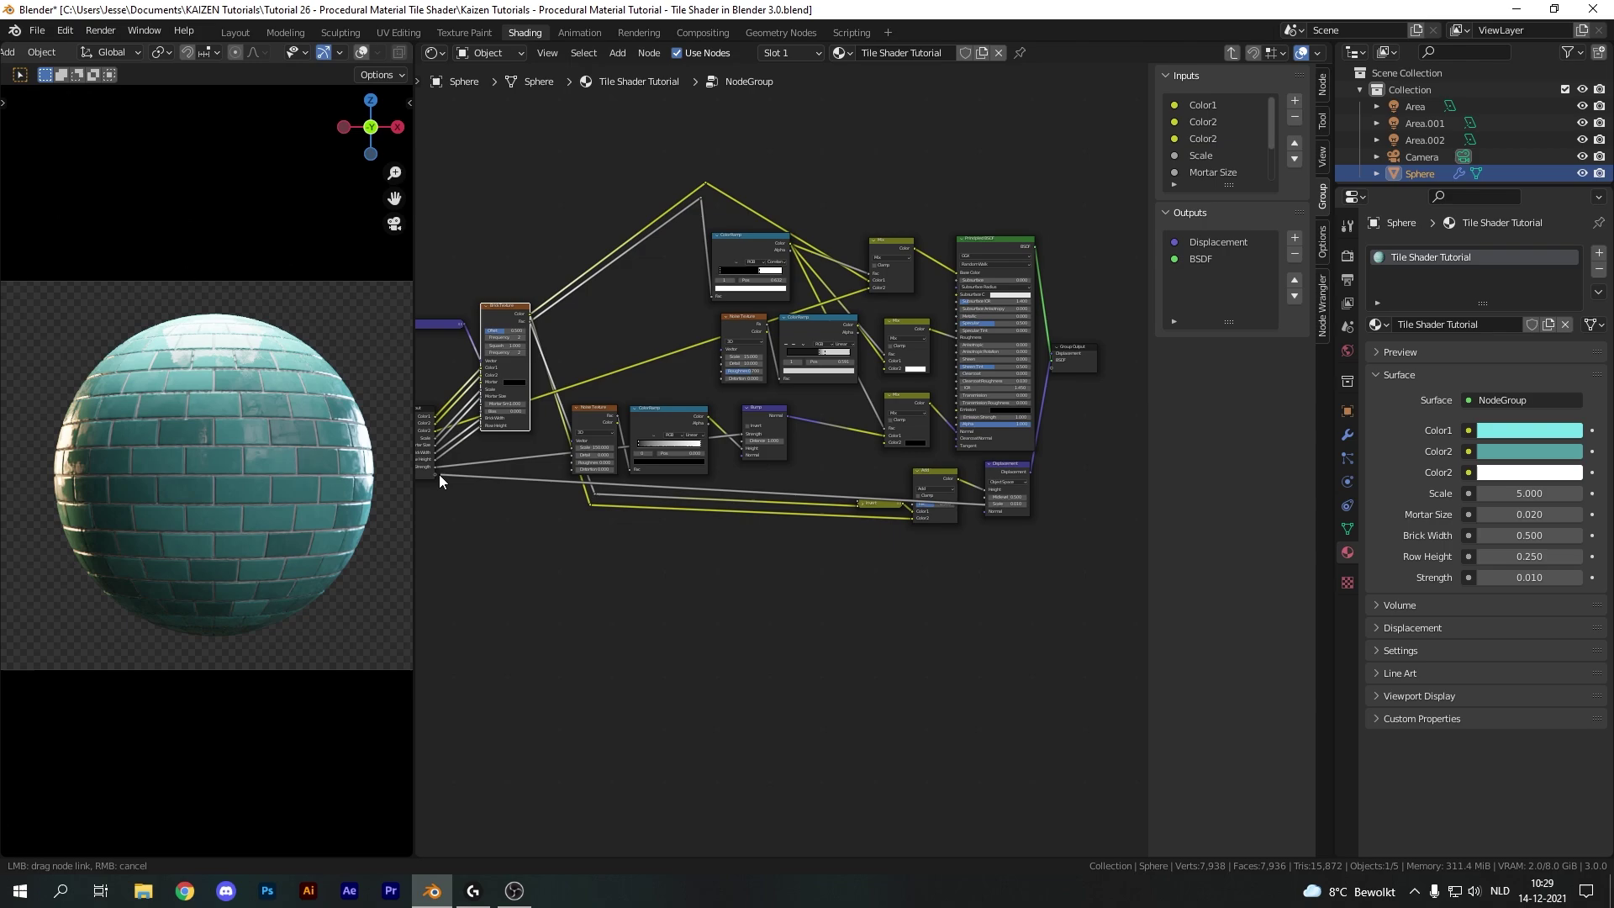
{"action": "left_click_drag", "start_coordinate": [439, 474], "coordinate": [477, 474]}
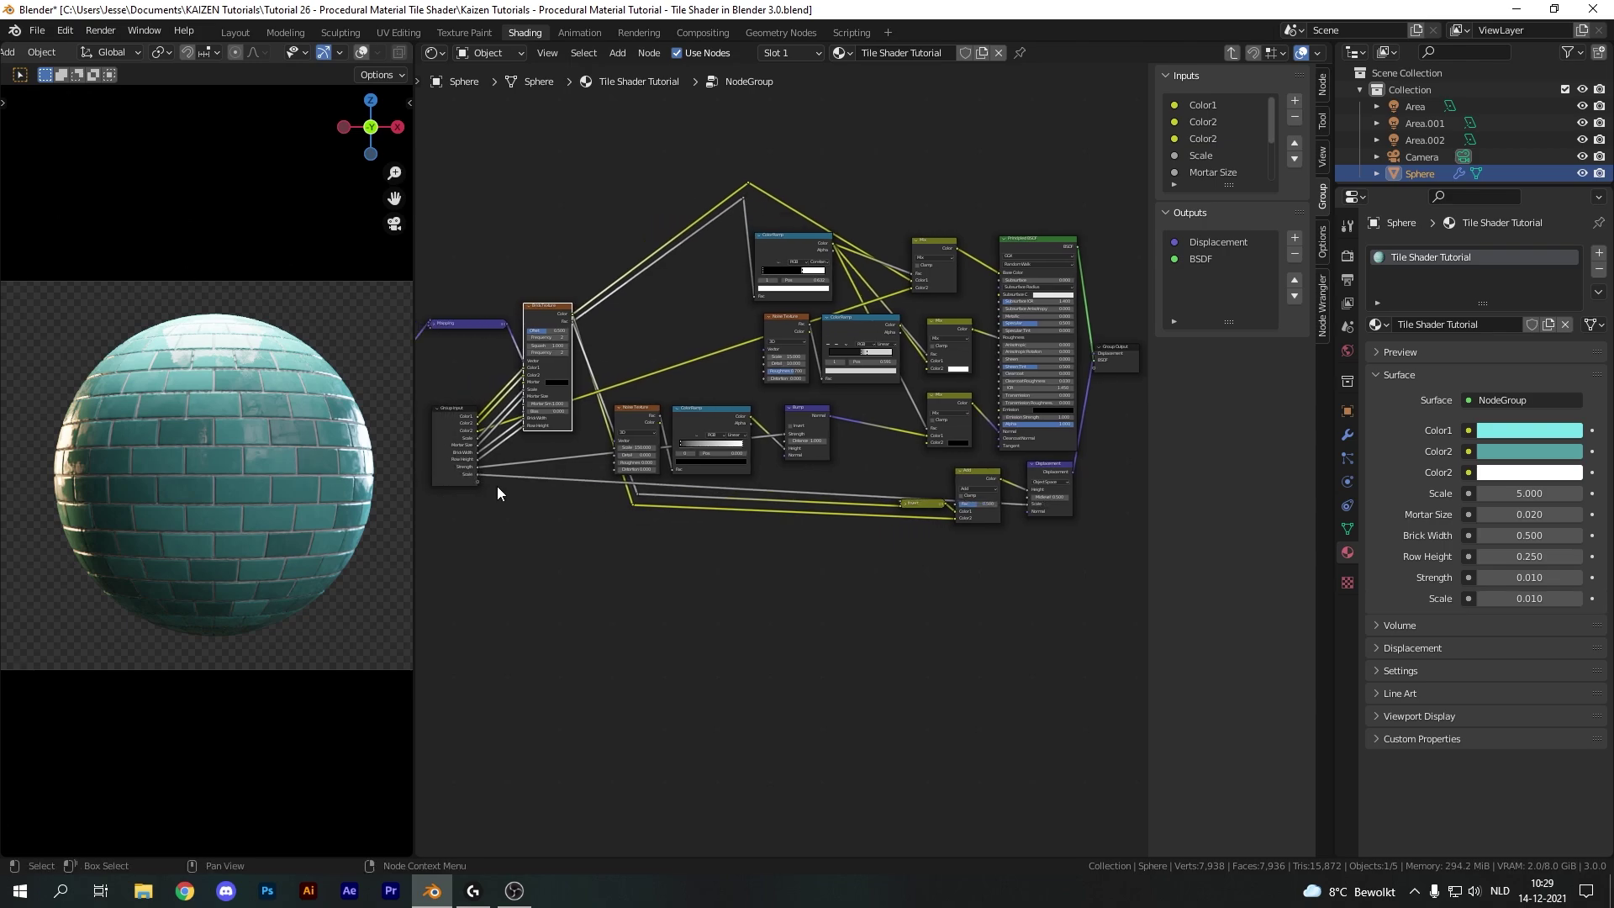
- Move the roughness Noise Texture, ColorRamp and Mix nodes away from the Principled BSDF to make room for another node
{"action": "scroll", "coordinate": [497, 486], "scroll_direction": "up", "scroll_amount": 8}
{"action": "middle_click_drag", "start_coordinate": [947, 342], "coordinate": [583, 501], "text": "shift"}
{"action": "middle_click_drag", "start_coordinate": [672, 423], "coordinate": [856, 433]}
{"action": "left_click", "coordinate": [940, 353]}
{"action": "left_click", "coordinate": [743, 356], "text": "shift"}
{"action": "left_click", "coordinate": [590, 355], "text": "shift"}
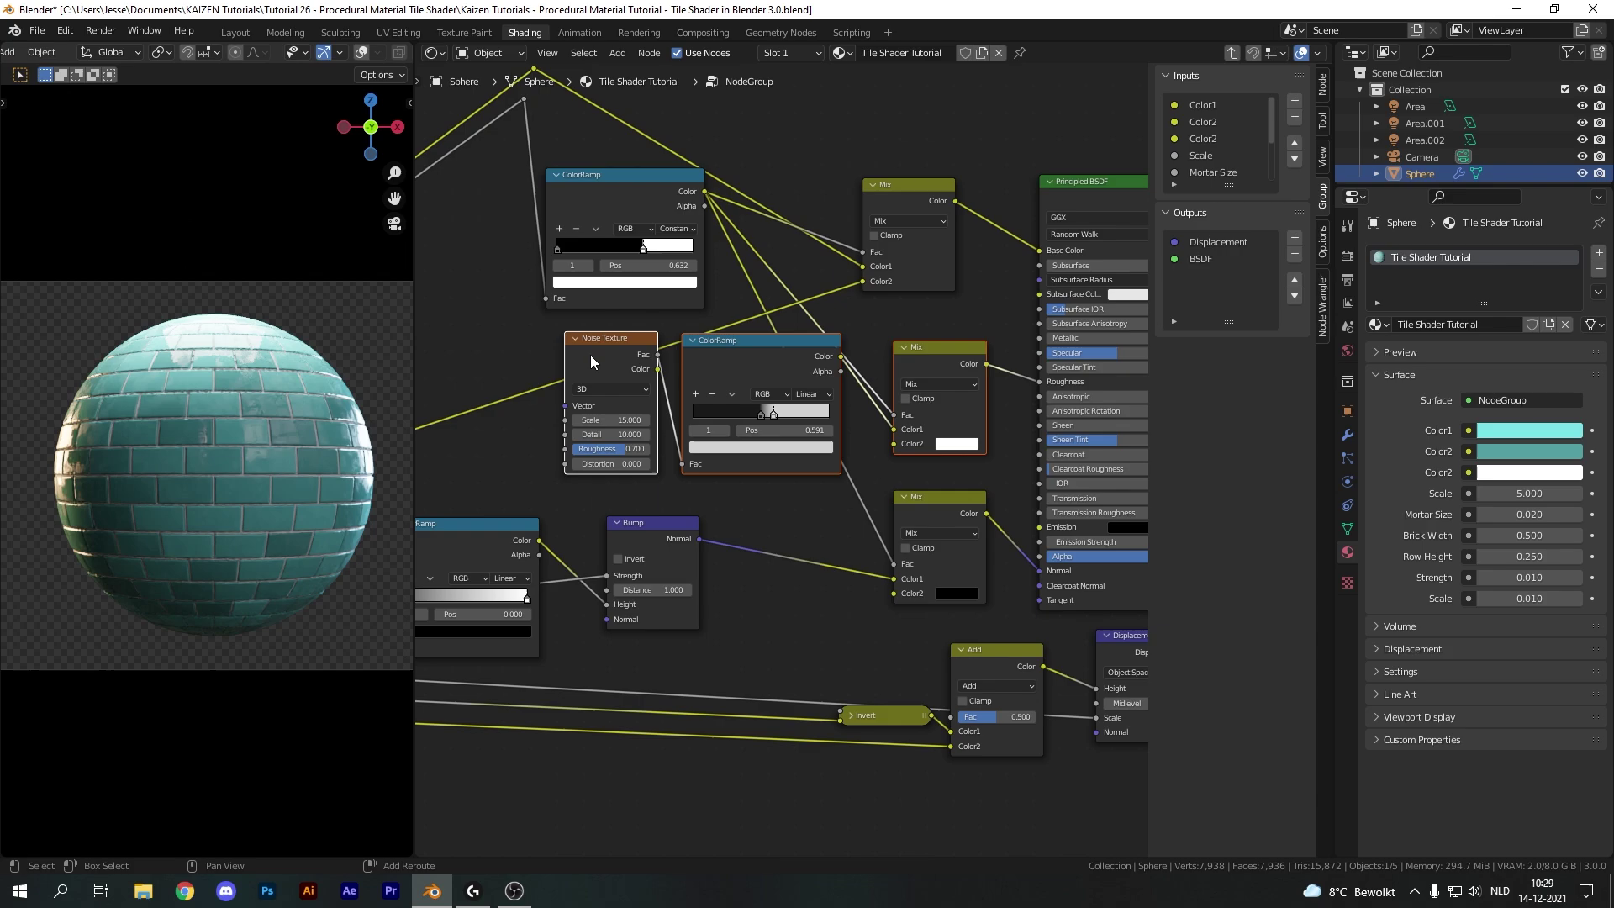
{"action": "key", "text": "g"}
{"action": "left_click", "coordinate": [721, 390]}
- Insert a copy of the roughness Mix node before the shader's Roughness input and set its blend mode to Screen
{"action": "left_click", "coordinate": [833, 355]}
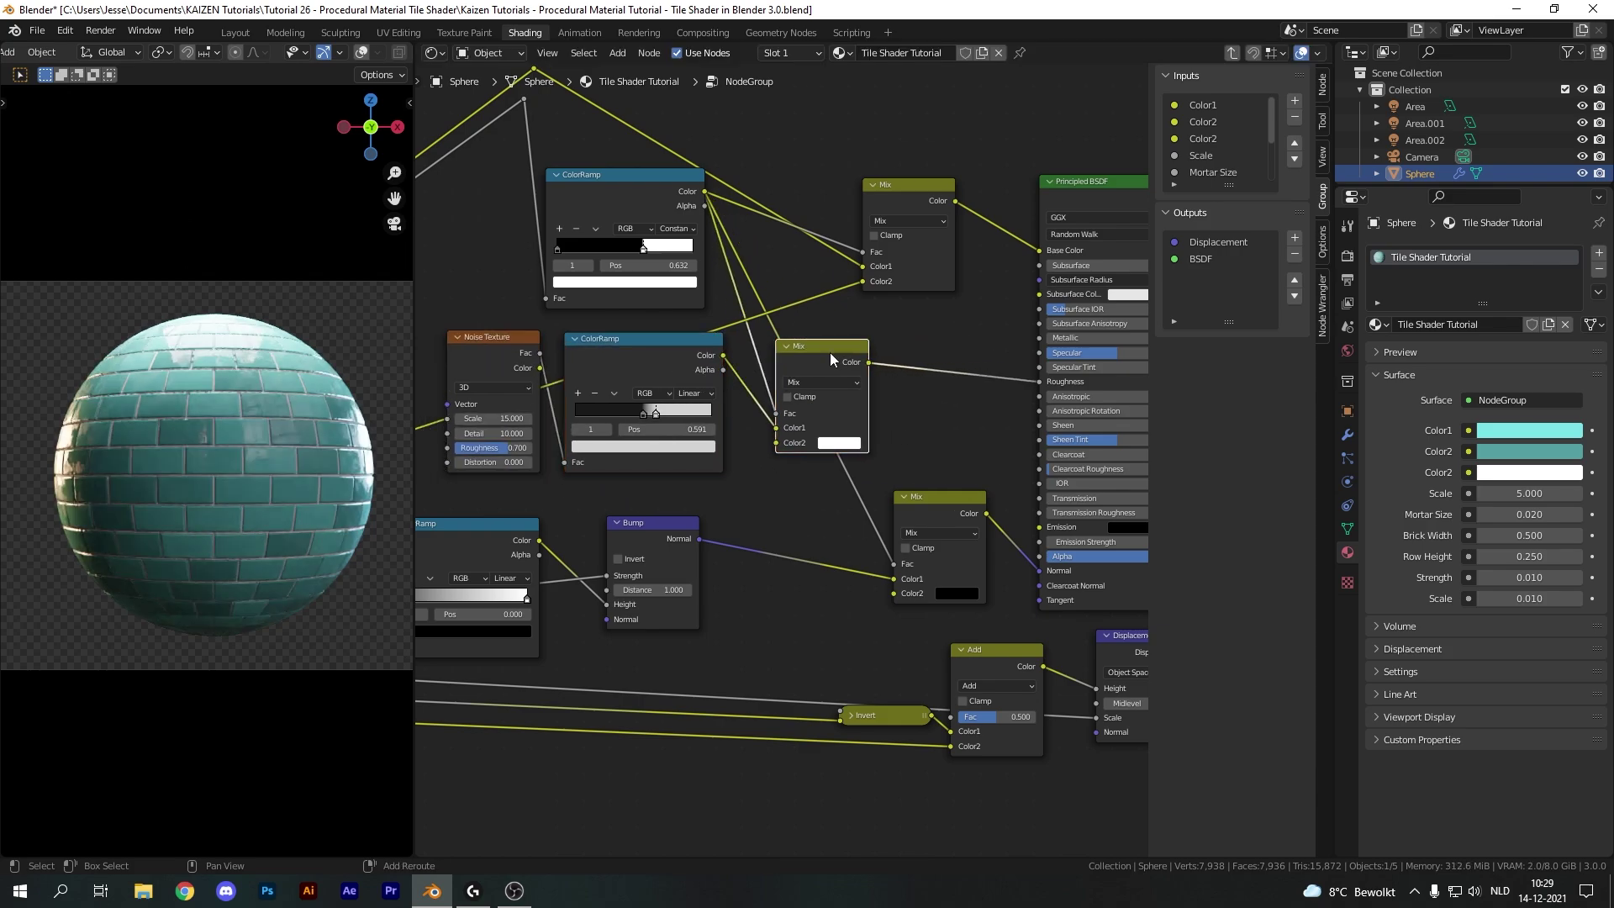
{"action": "key", "text": "shift+d"}
{"action": "left_click", "coordinate": [950, 340]}
{"action": "scroll", "coordinate": [839, 387], "scroll_direction": "up", "scroll_amount": 3}
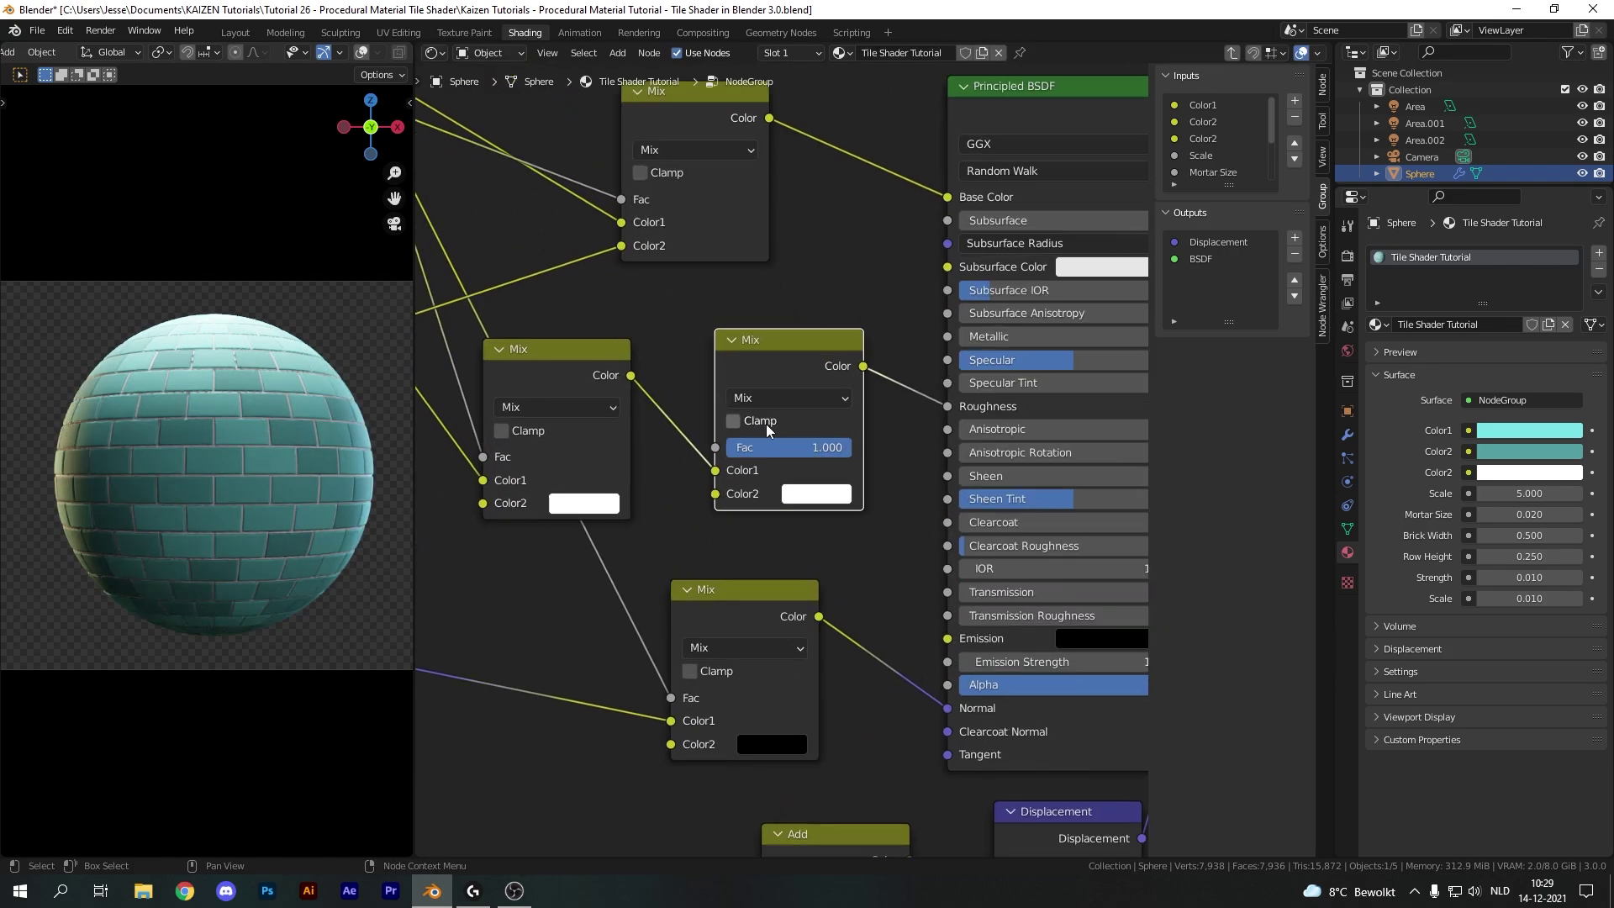
{"action": "left_click", "coordinate": [782, 389]}
{"action": "left_click", "coordinate": [776, 567]}
- Set the Screen node's Color2 to black and view the tiles closer
{"action": "left_click", "coordinate": [820, 496]}
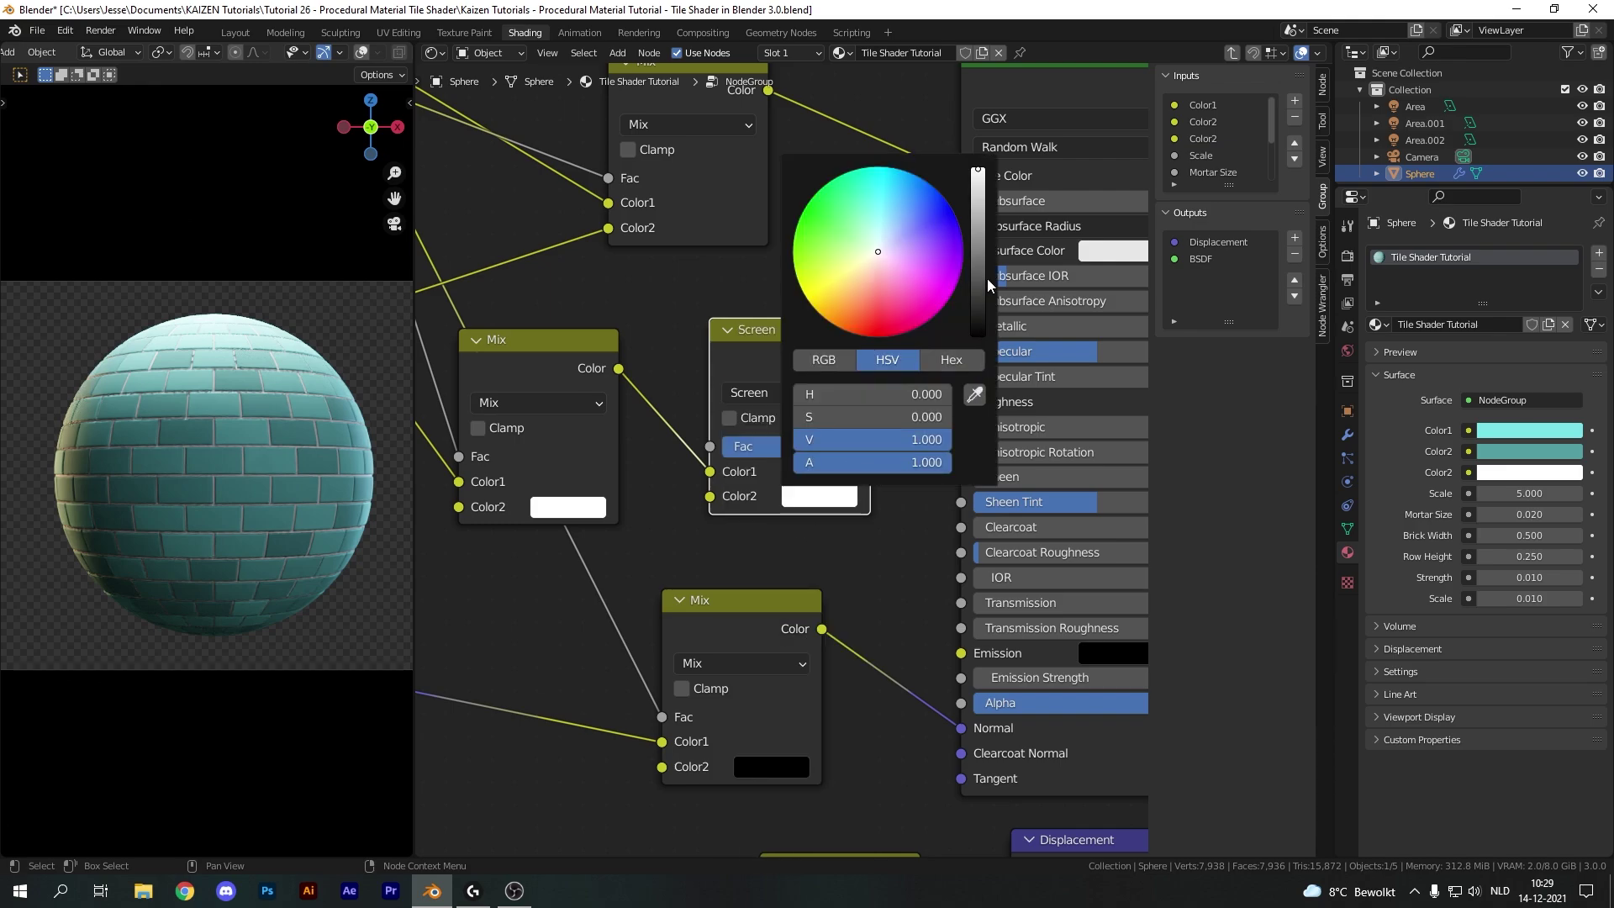
{"action": "left_click_drag", "start_coordinate": [987, 279], "coordinate": [987, 337]}
{"action": "scroll", "coordinate": [337, 425], "scroll_direction": "up", "scroll_amount": 6}
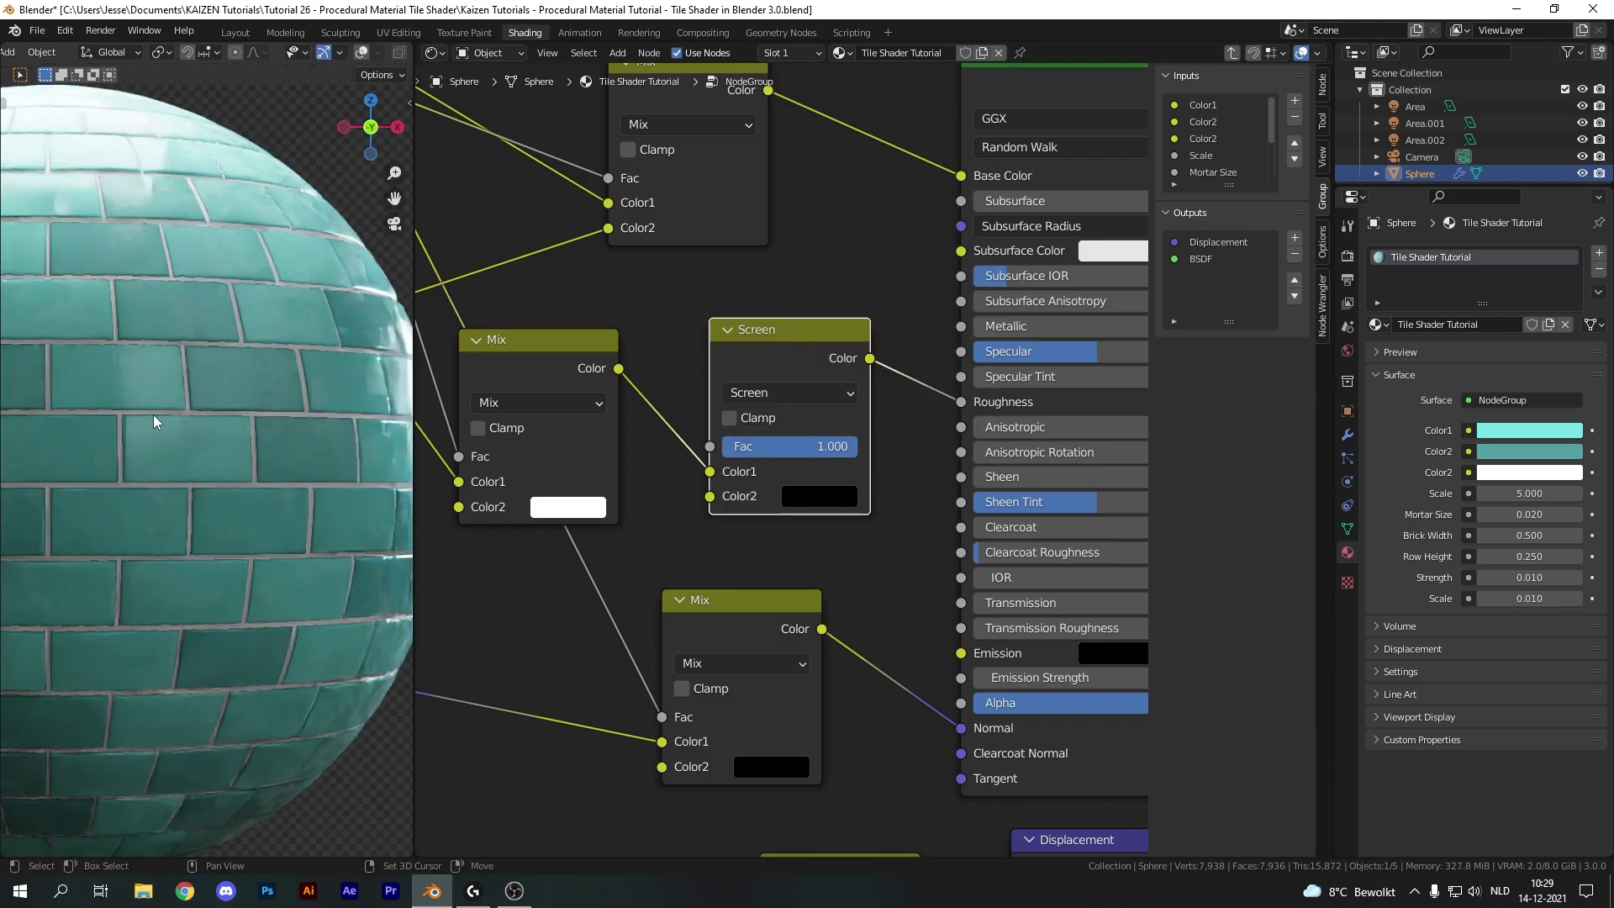
- Try the Screen node's Color2 at white to compare the tile roughness, and return it to black
{"action": "left_click", "coordinate": [819, 496]}
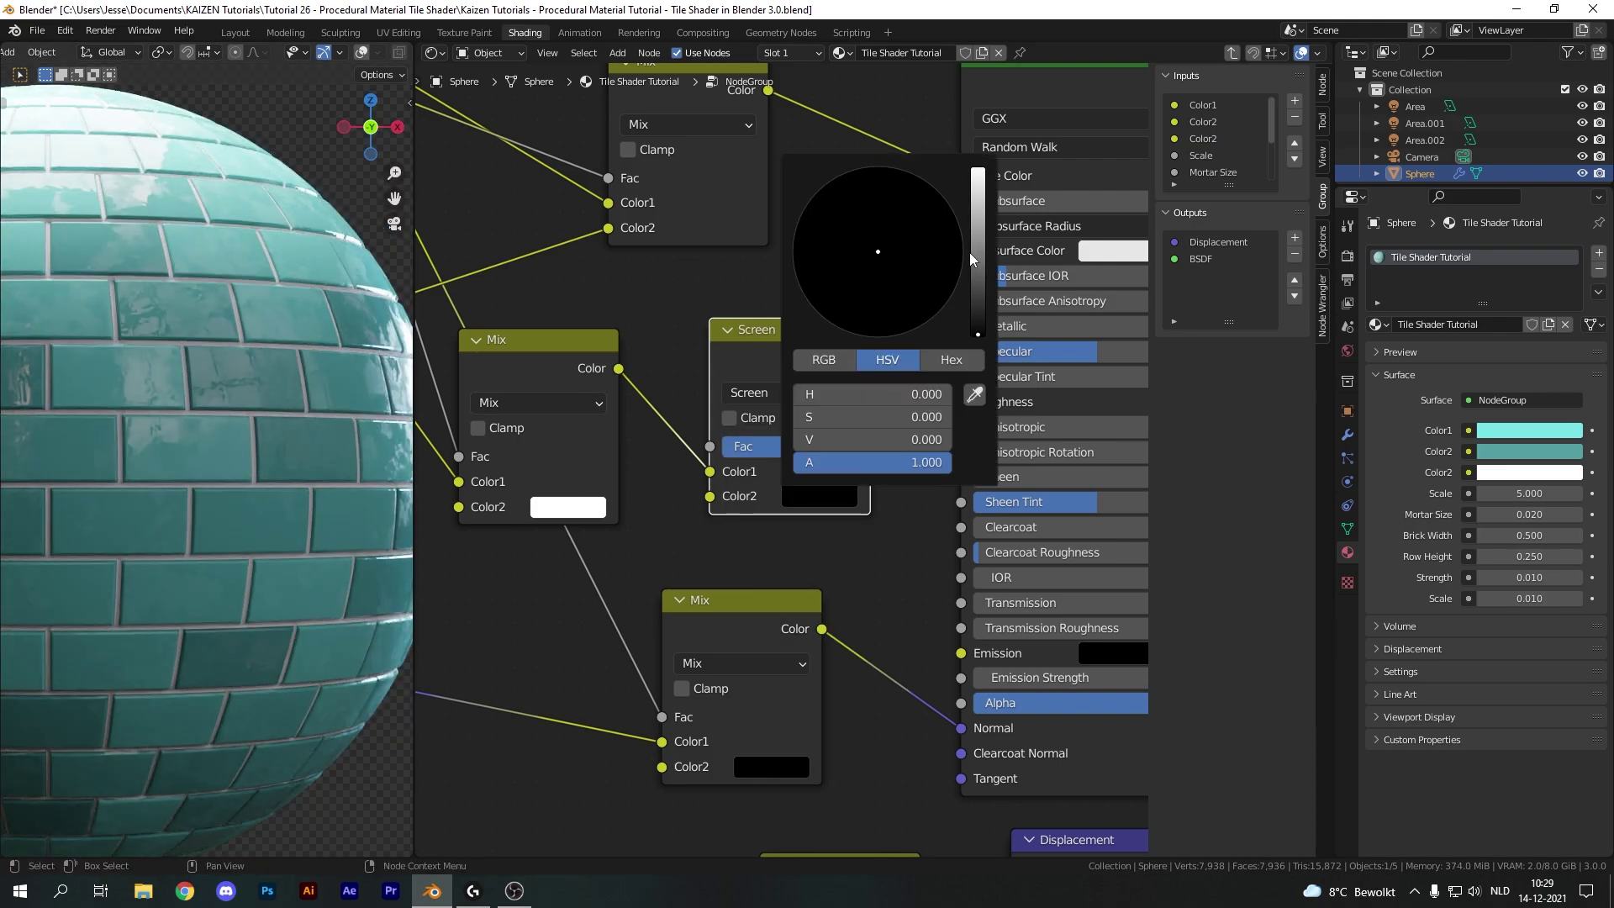
{"action": "left_click", "coordinate": [840, 502]}
{"action": "left_click_drag", "start_coordinate": [976, 298], "coordinate": [978, 172]}
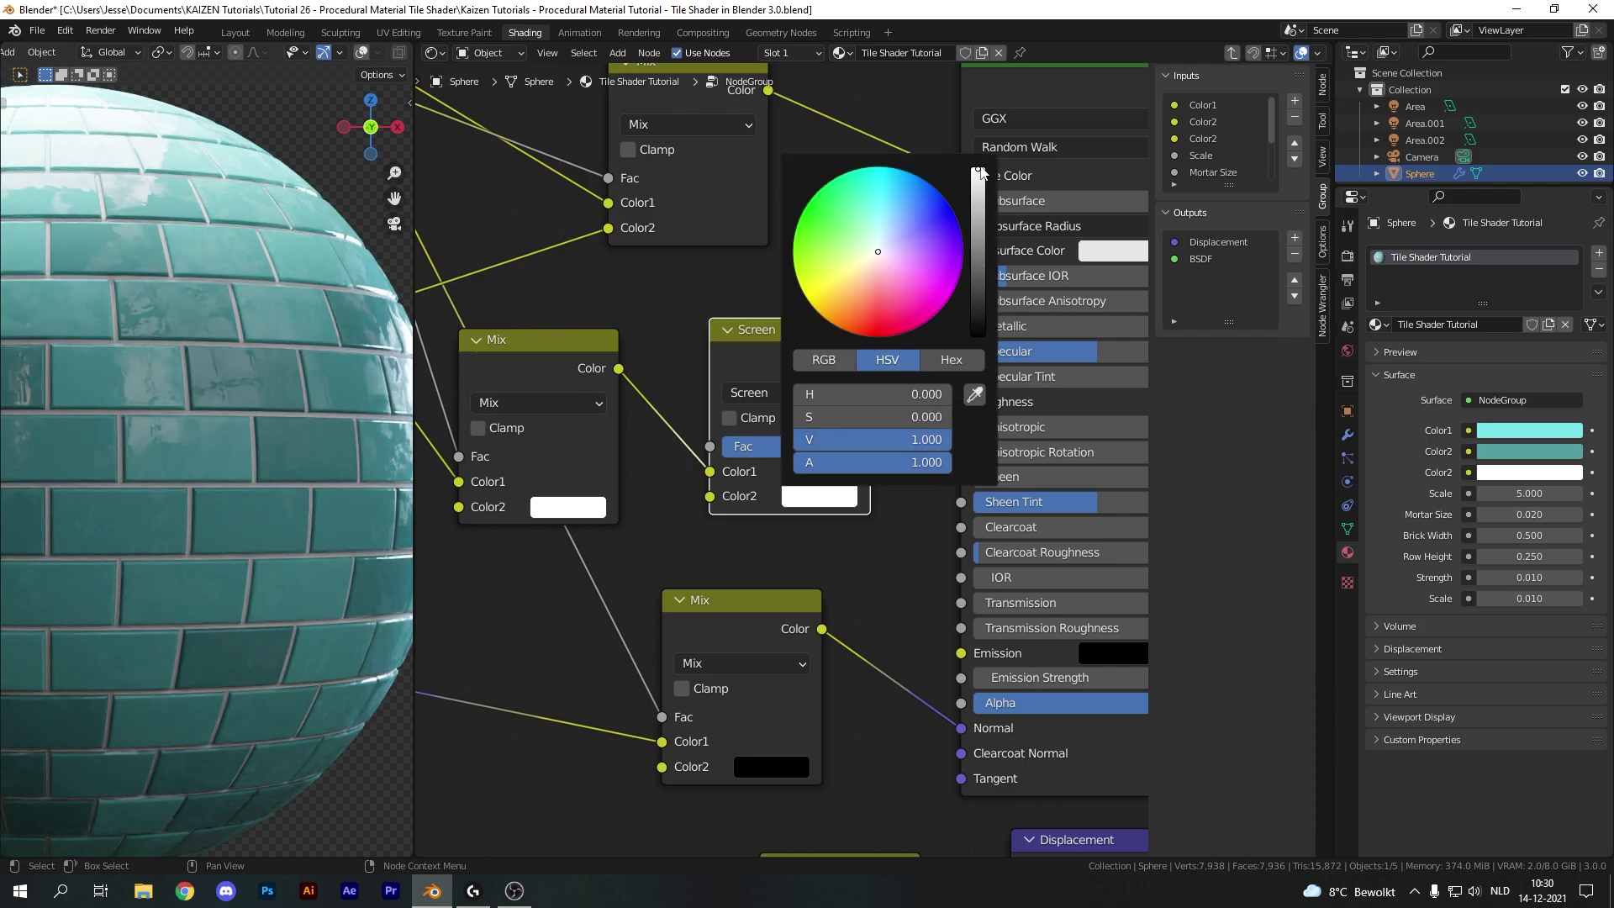
{"action": "left_click", "coordinate": [828, 495]}
{"action": "left_click_drag", "start_coordinate": [976, 278], "coordinate": [968, 360]}
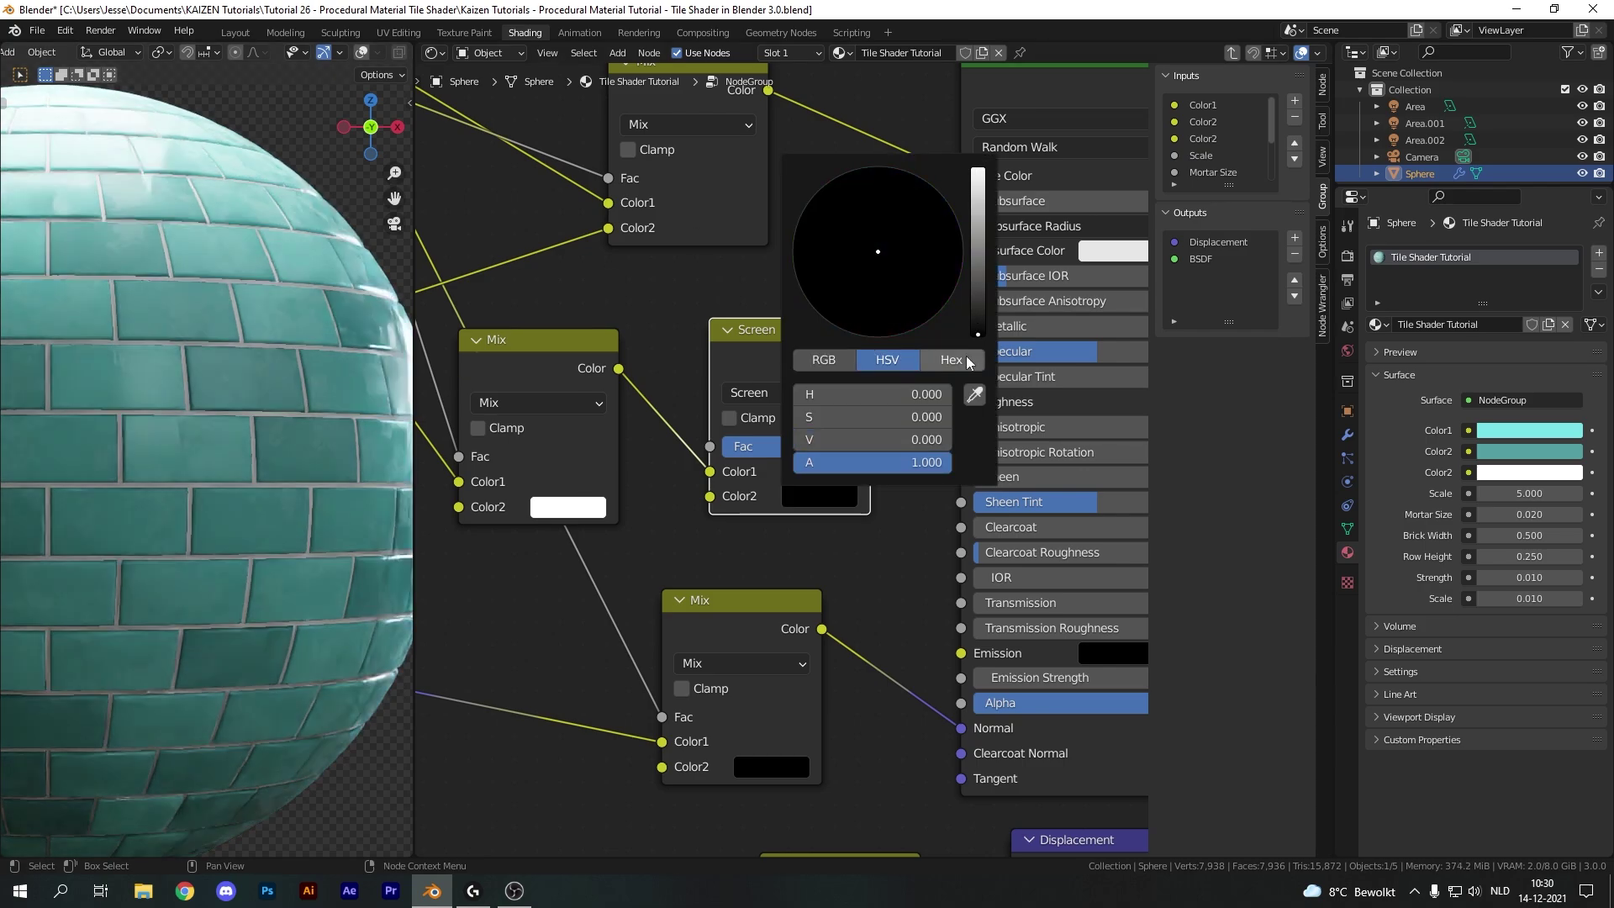
{"action": "left_click", "coordinate": [782, 550]}
- Expose the Screen node's Color2 as a group input to control the overall roughness
{"action": "scroll", "coordinate": [765, 548], "scroll_direction": "down", "scroll_amount": 4}
{"action": "scroll", "coordinate": [748, 545], "scroll_direction": "down", "scroll_amount": 3}
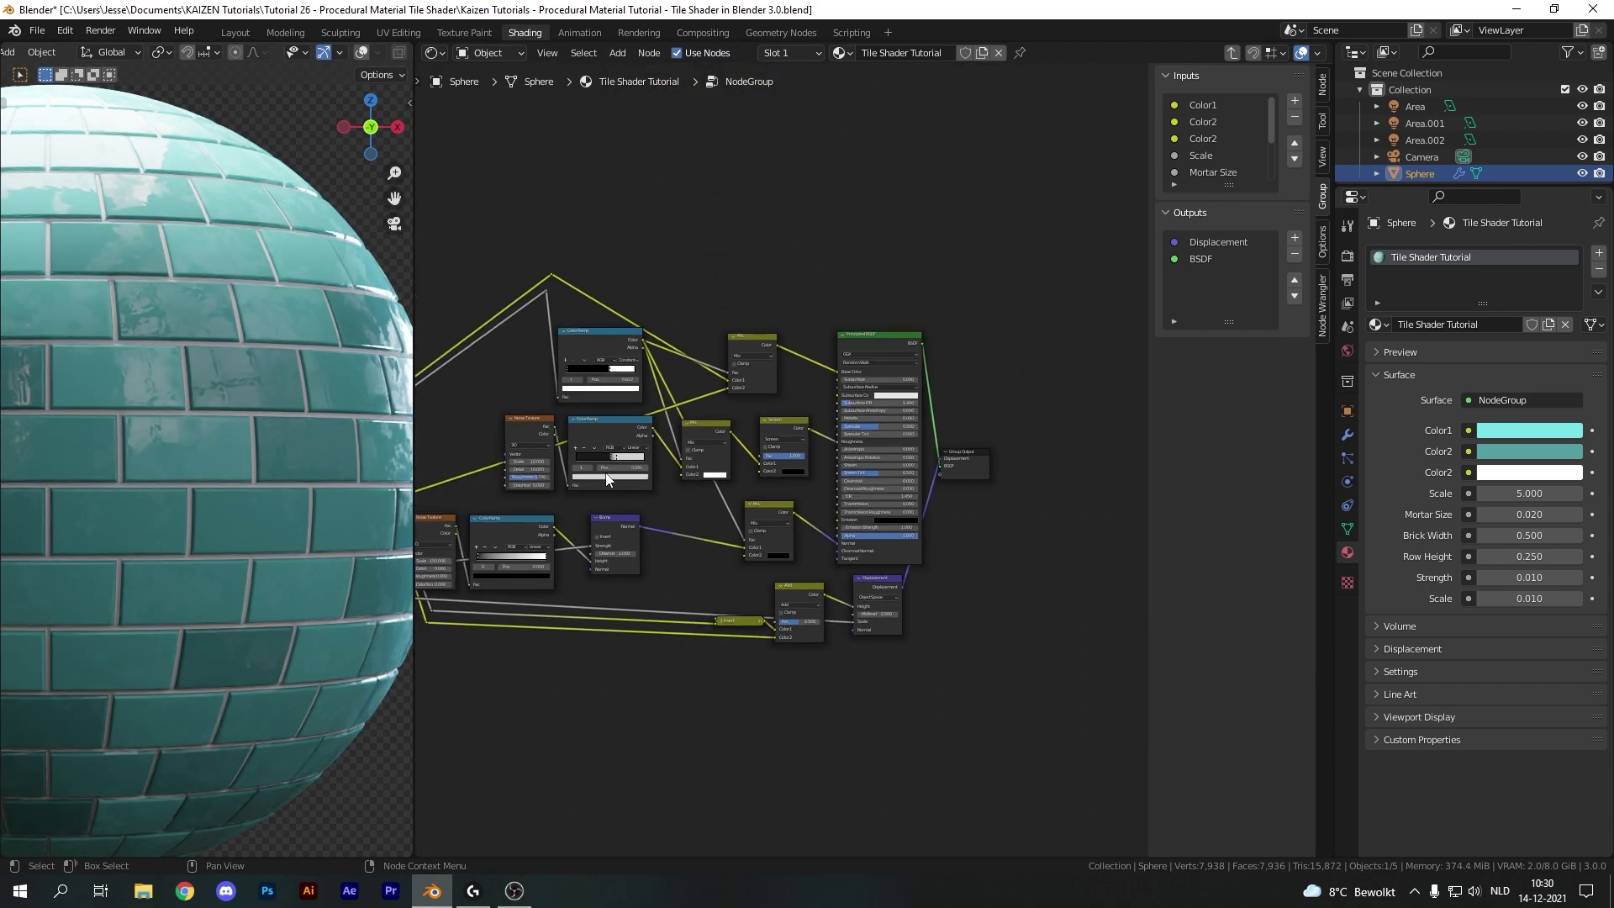
{"action": "middle_click_drag", "start_coordinate": [718, 411], "coordinate": [901, 374]}
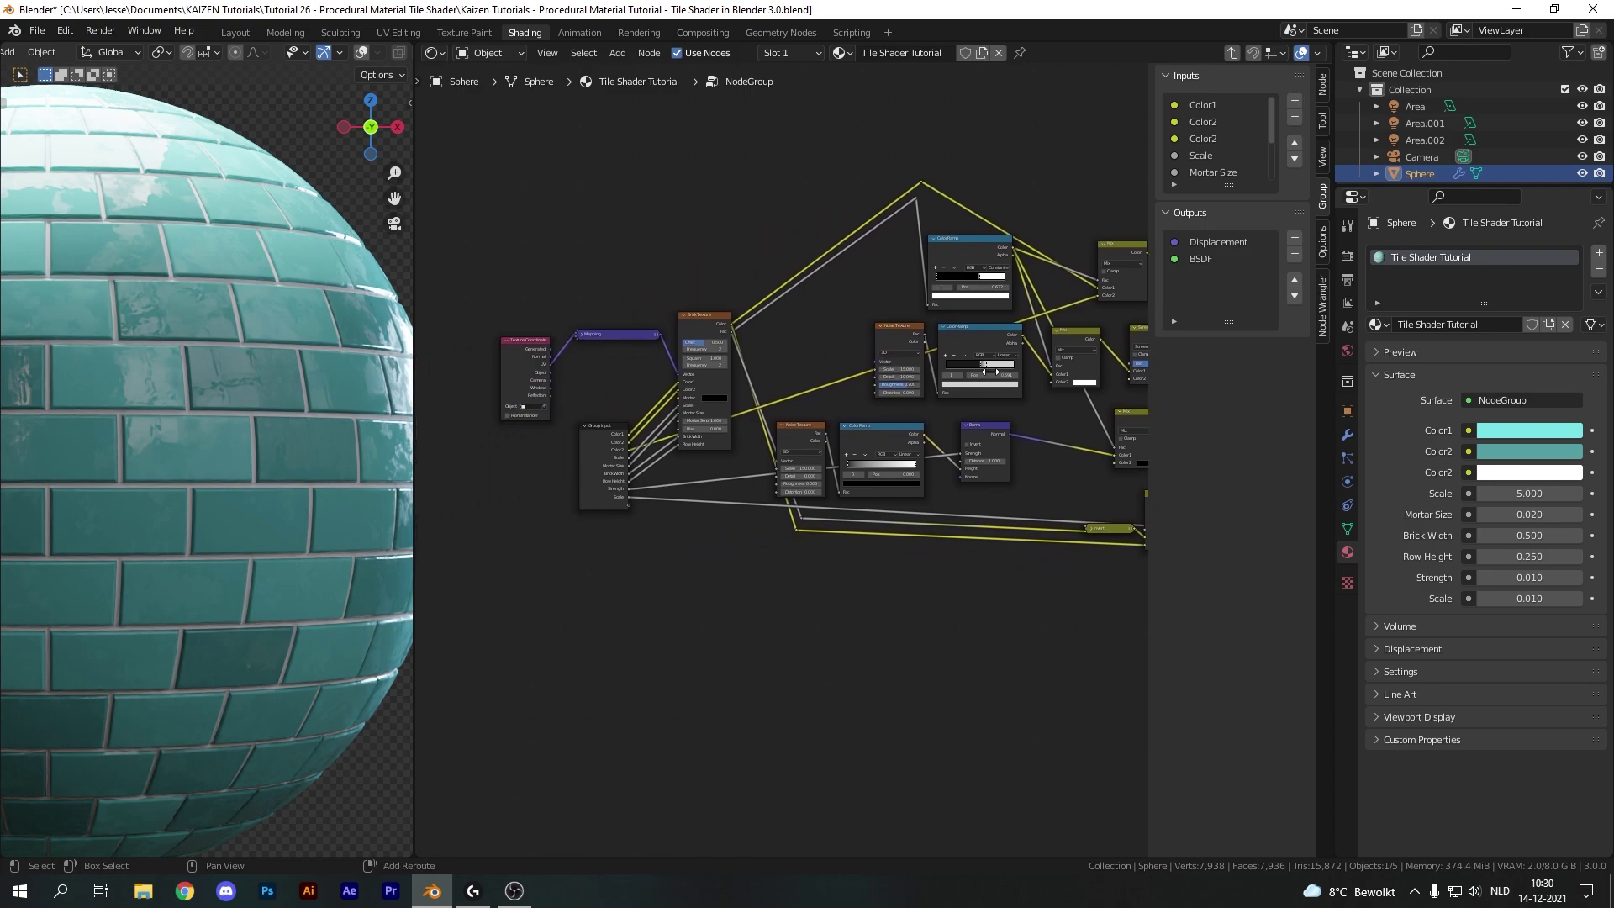
{"action": "middle_click_drag", "start_coordinate": [1079, 372], "coordinate": [1021, 384]}
{"action": "left_click_drag", "start_coordinate": [1069, 388], "coordinate": [568, 516]}
{"action": "scroll", "coordinate": [516, 391], "scroll_direction": "up", "scroll_amount": 2}
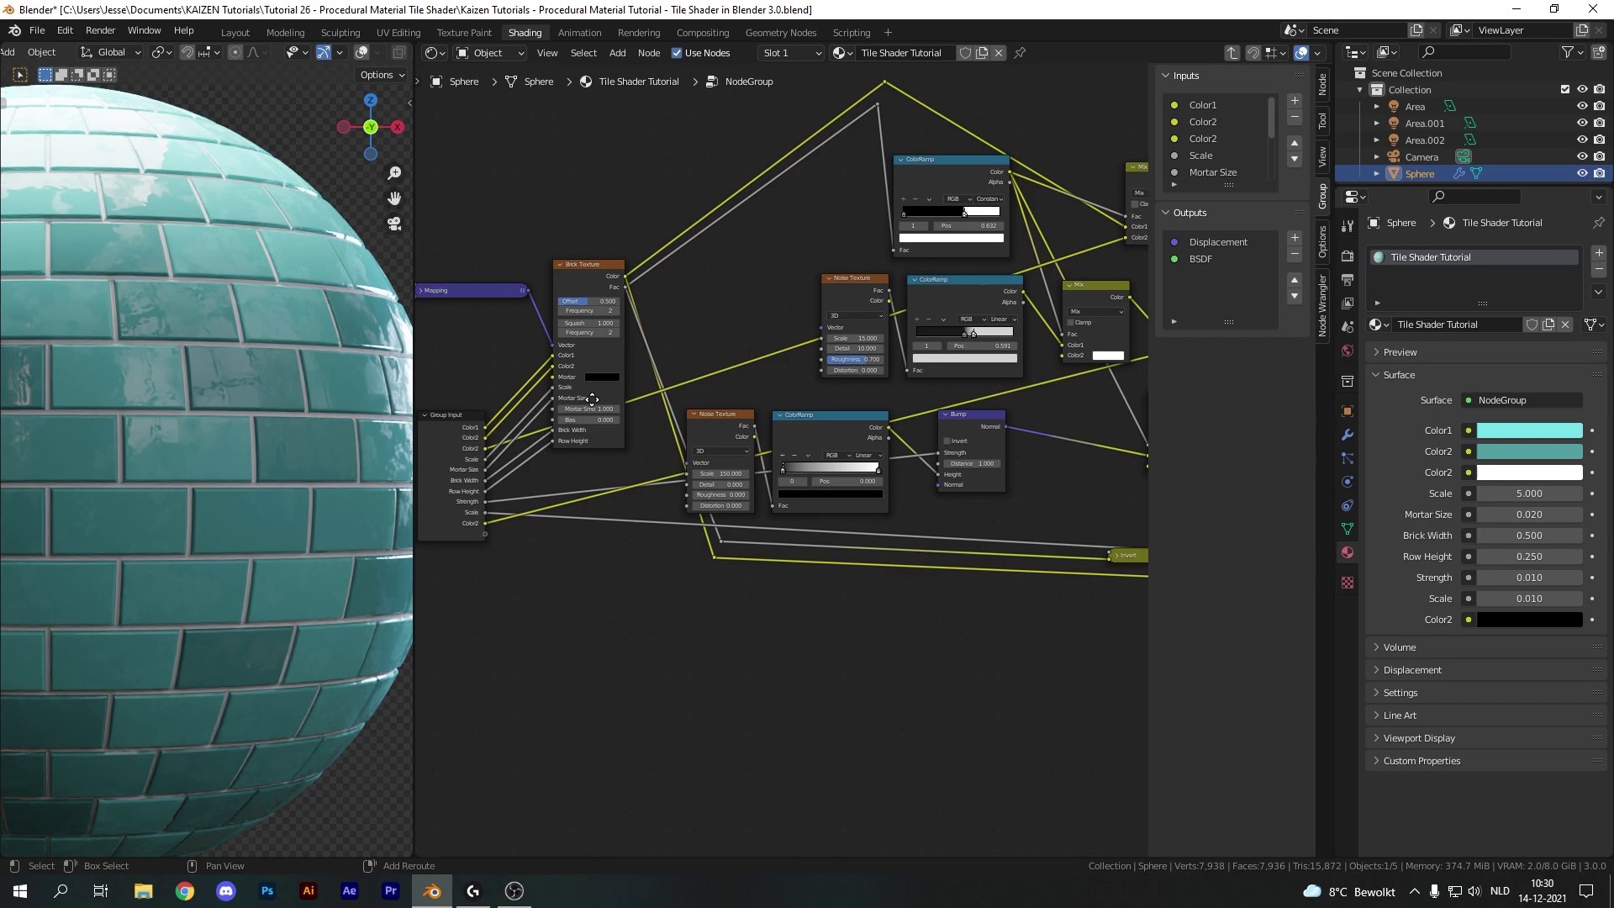
- Connect the Texture Coordinate's UV output to the Vector inputs of both Noise Texture nodes
{"action": "left_click_drag", "start_coordinate": [715, 417], "coordinate": [723, 392]}
{"action": "middle_click_drag", "start_coordinate": [723, 392], "coordinate": [785, 434]}
{"action": "left_click_drag", "start_coordinate": [868, 460], "coordinate": [882, 449]}
{"action": "middle_click_drag", "start_coordinate": [797, 457], "coordinate": [807, 469]}
{"action": "left_click_drag", "start_coordinate": [454, 388], "coordinate": [896, 382]}
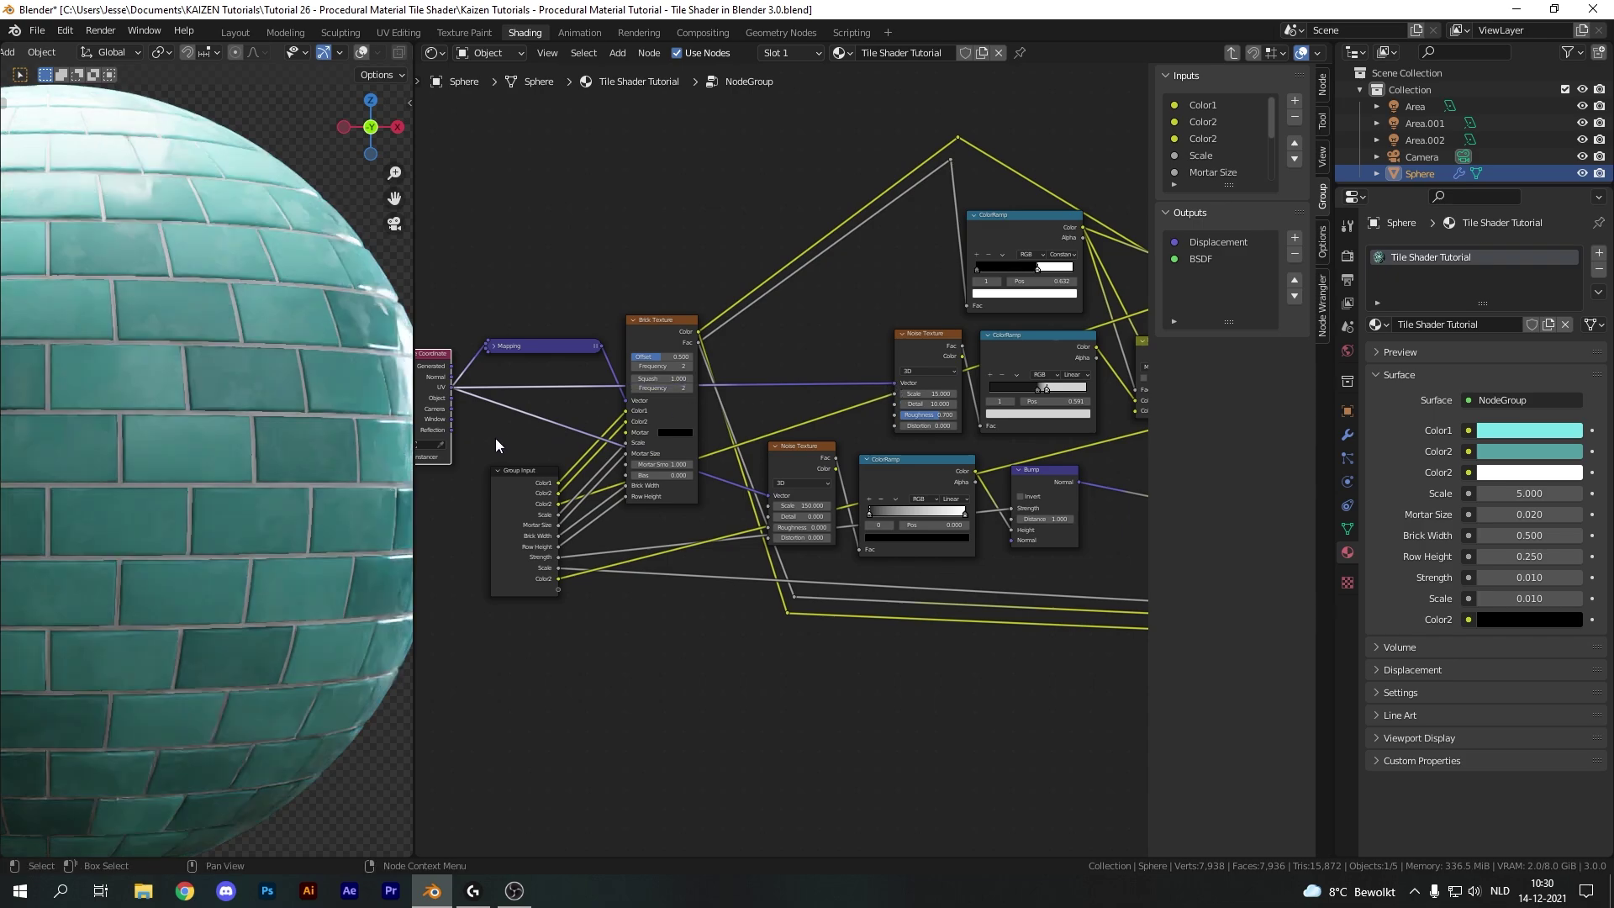
{"action": "scroll", "coordinate": [495, 437], "scroll_direction": "up", "scroll_amount": 1}
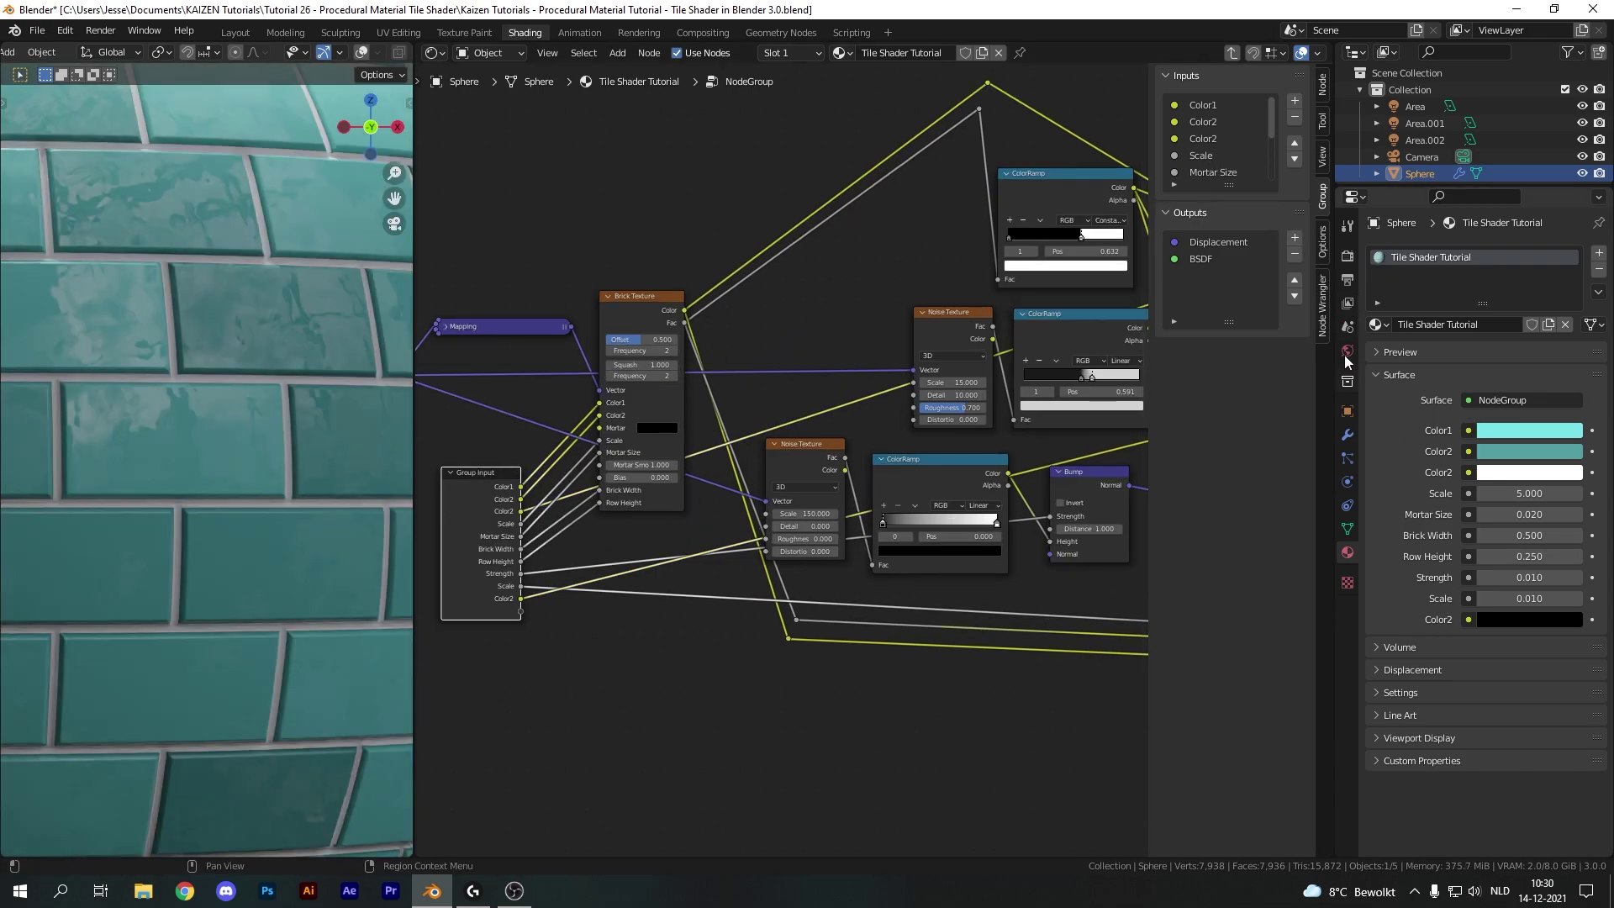
- Rename the node group's first three colour inputs as Main Color, Secondary Color and Mortar Color
{"action": "left_click_drag", "start_coordinate": [1225, 187], "coordinate": [1223, 308]}
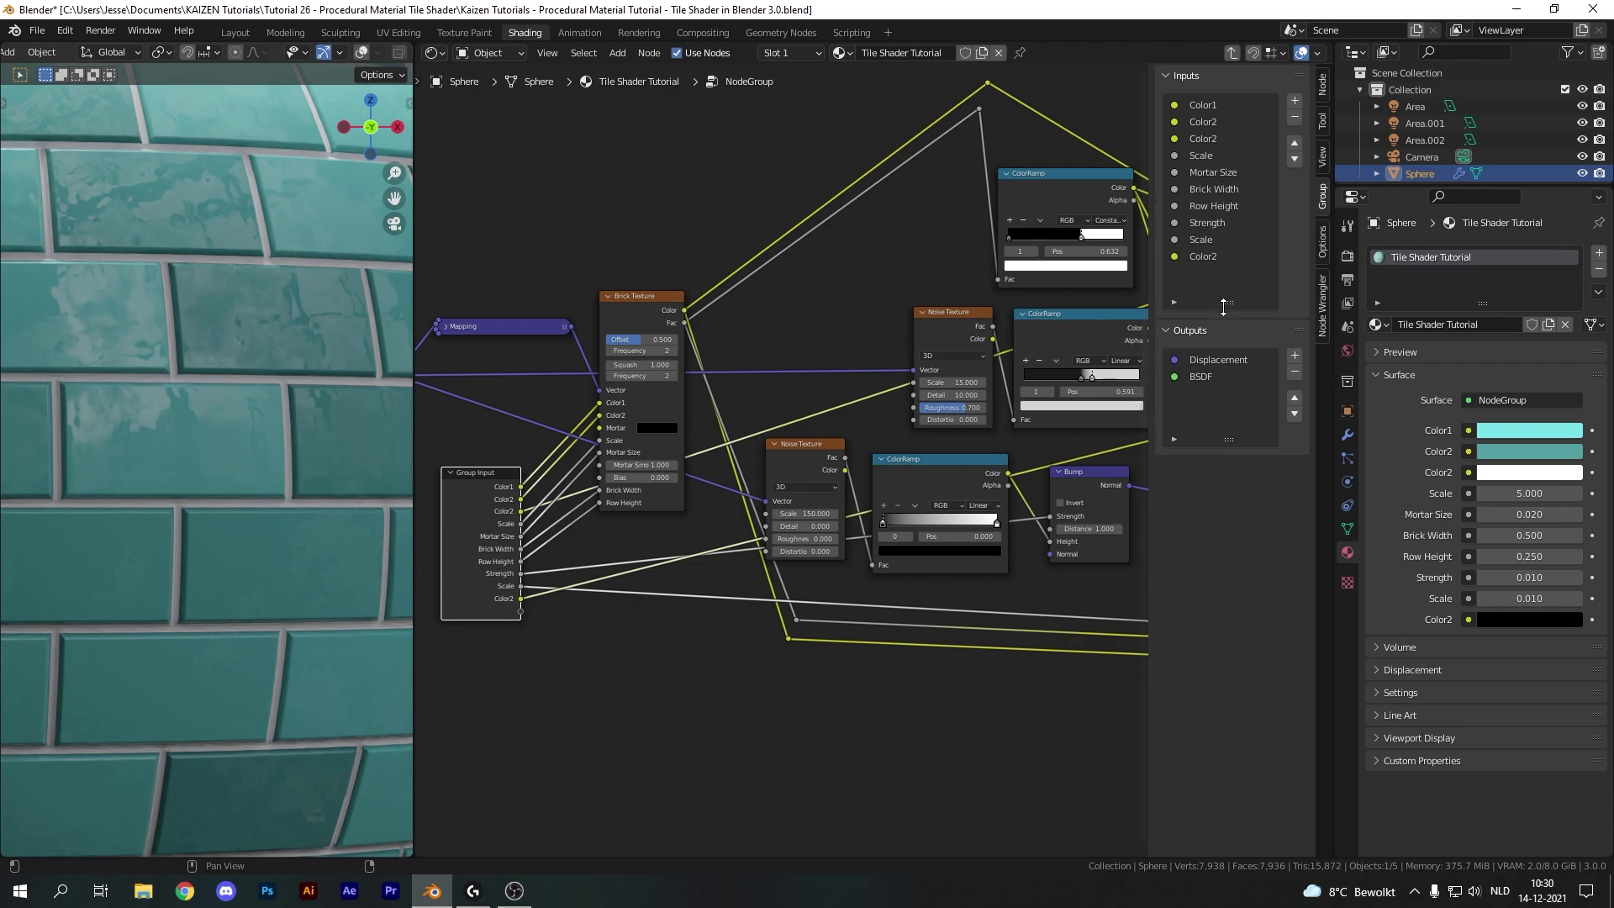
{"action": "left_click", "coordinate": [1204, 106]}
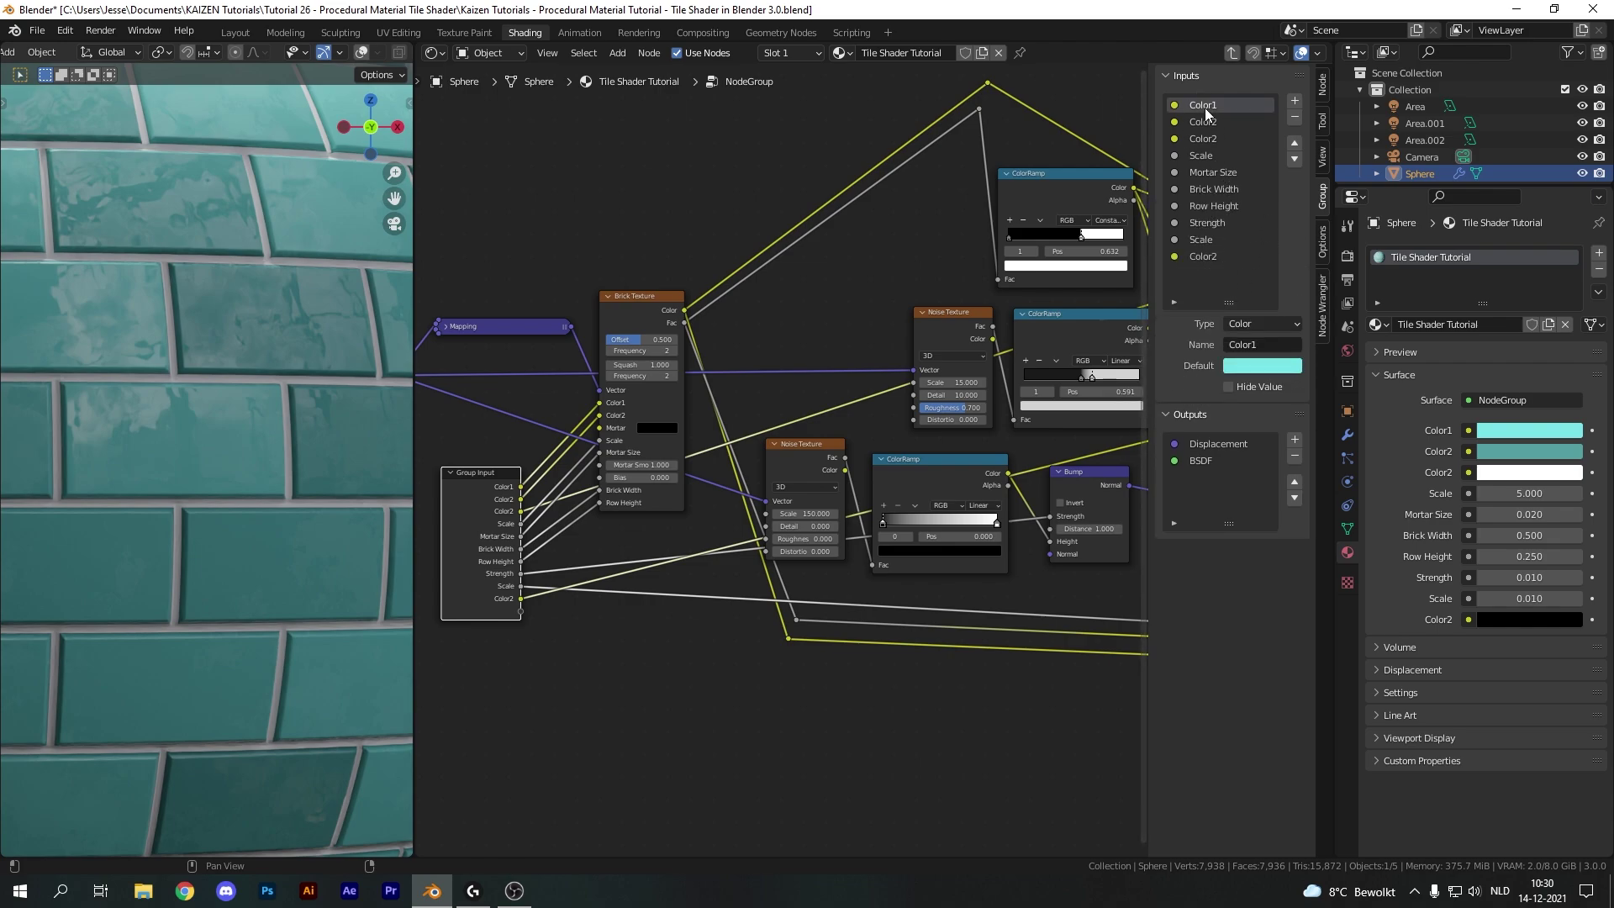
{"action": "double_click", "coordinate": [1204, 105]}
{"action": "type", "text": "Main Color"}
{"action": "double_click", "coordinate": [1204, 122]}
{"action": "type", "text": "Second"}
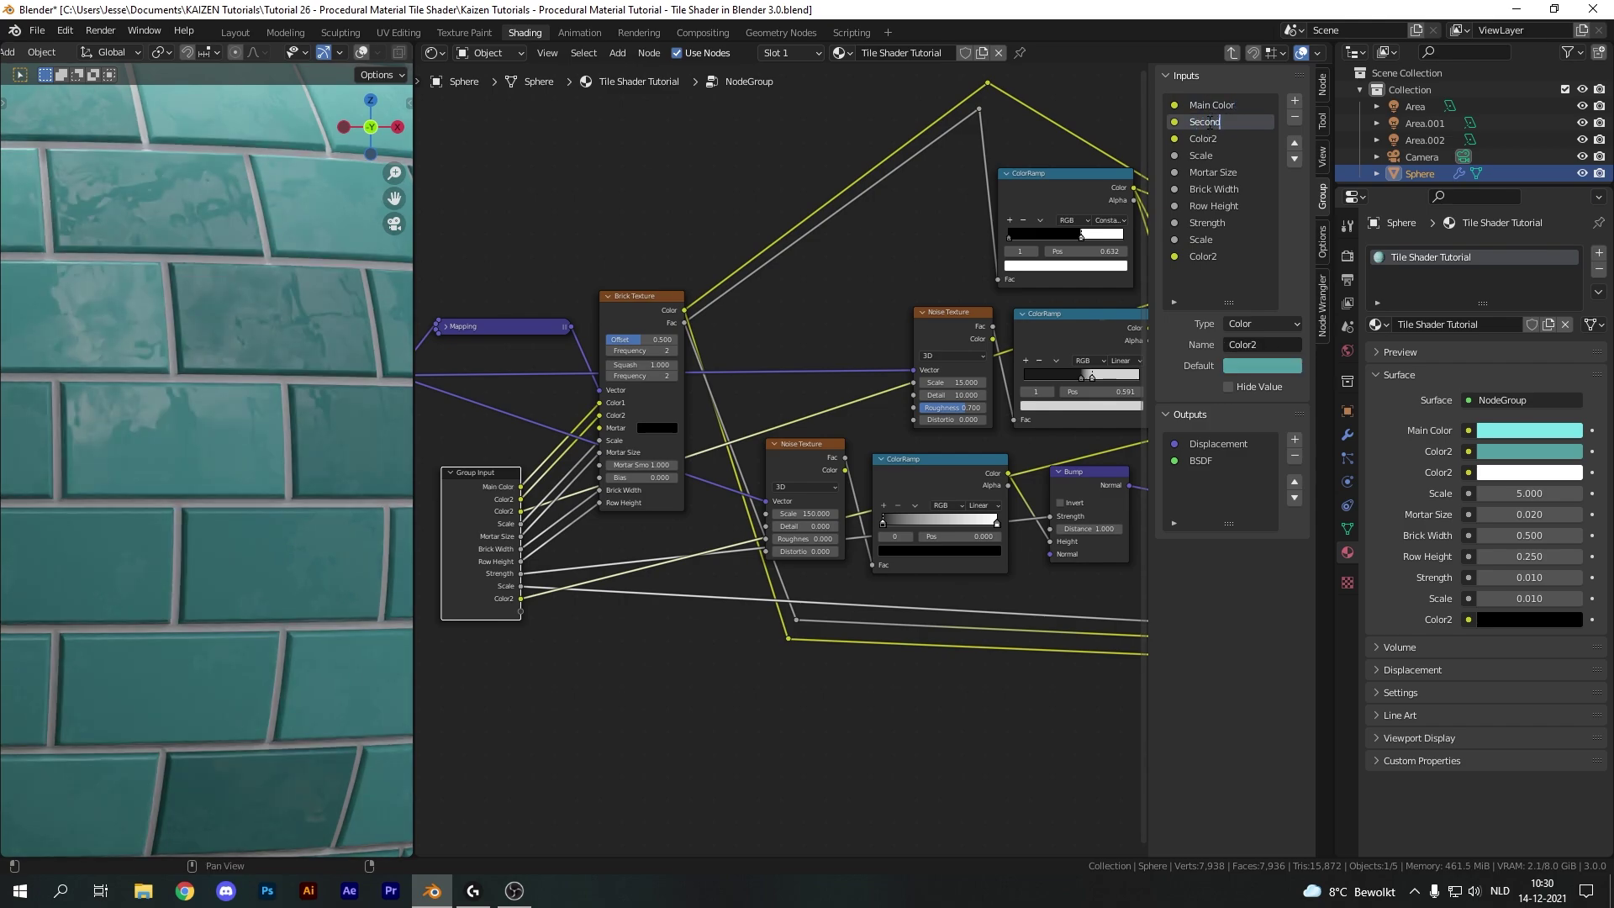
{"action": "type", "text": "ary Color"}
{"action": "double_click", "coordinate": [1211, 139]}
{"action": "type", "text": "Mortar Color"}
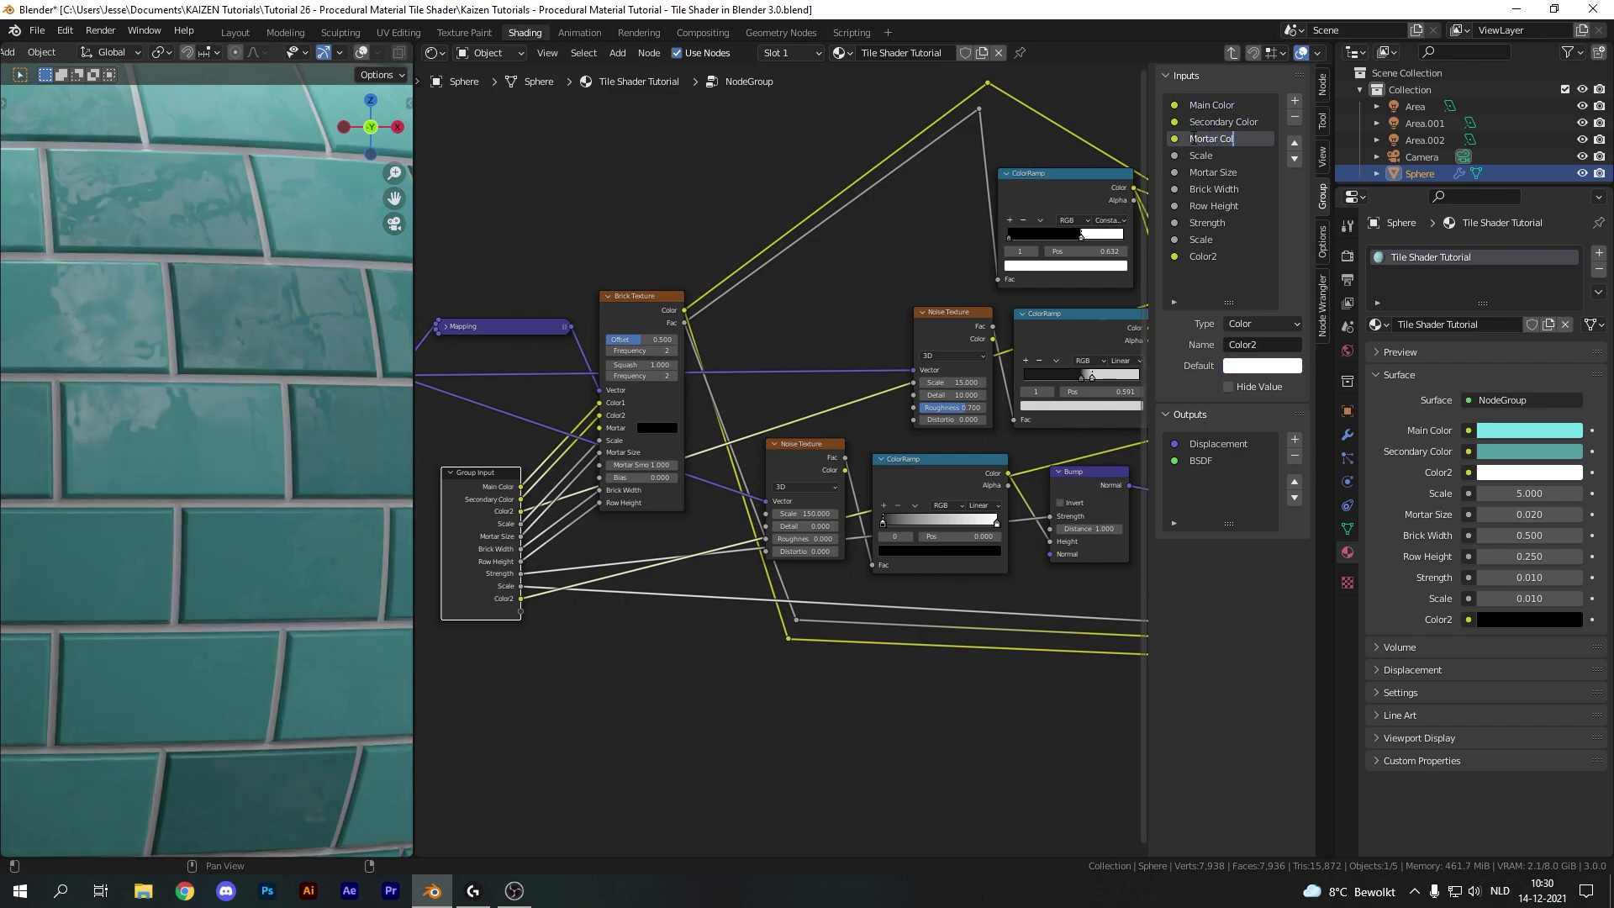
- Rename the group's brick Scale, Brick Width and Row Height inputs as Tile Scale, Tile Width and Tile Height
{"action": "double_click", "coordinate": [1211, 156]}
{"action": "type", "text": "Tile Scale"}
{"action": "double_click", "coordinate": [1207, 189]}
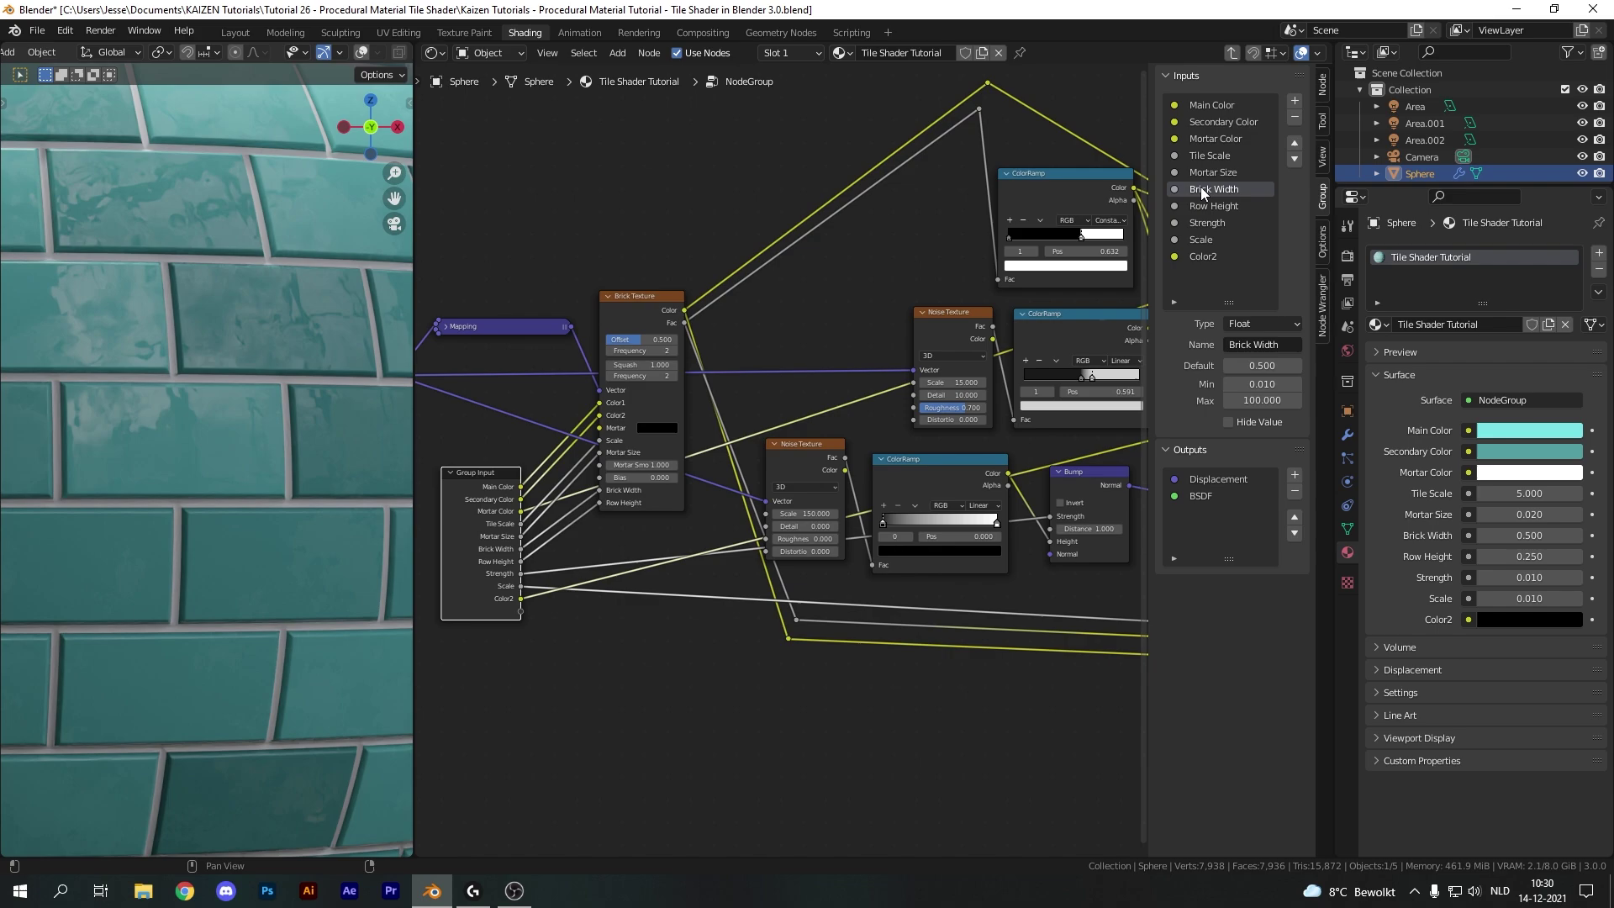
{"action": "type", "text": "Tile"}
{"action": "key", "text": "Return"}
{"action": "left_click_drag", "start_coordinate": [1210, 189], "coordinate": [1108, 189]}
{"action": "double_click", "coordinate": [1207, 205]}
{"action": "type", "text": "Tile"}
- Rename the group's Strength, remaining Scale and last Color2 inputs as normal Strength, Displacement and Roughness
{"action": "double_click", "coordinate": [1192, 223]}
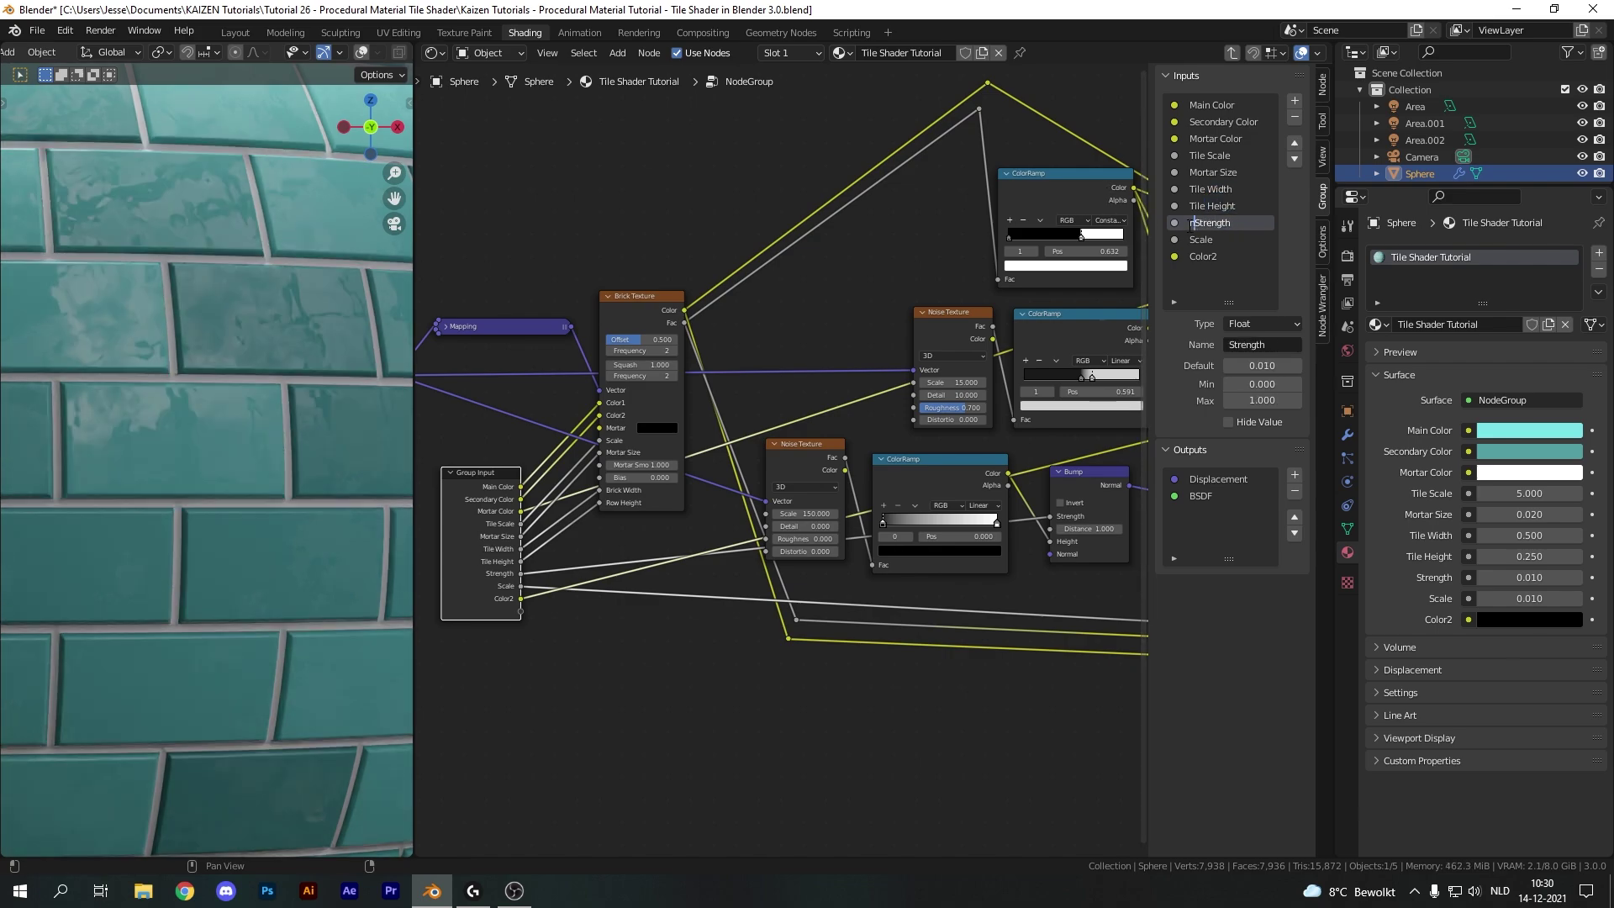
{"action": "type", "text": "normal"}
{"action": "double_click", "coordinate": [1242, 240]}
{"action": "type", "text": "Displacem"}
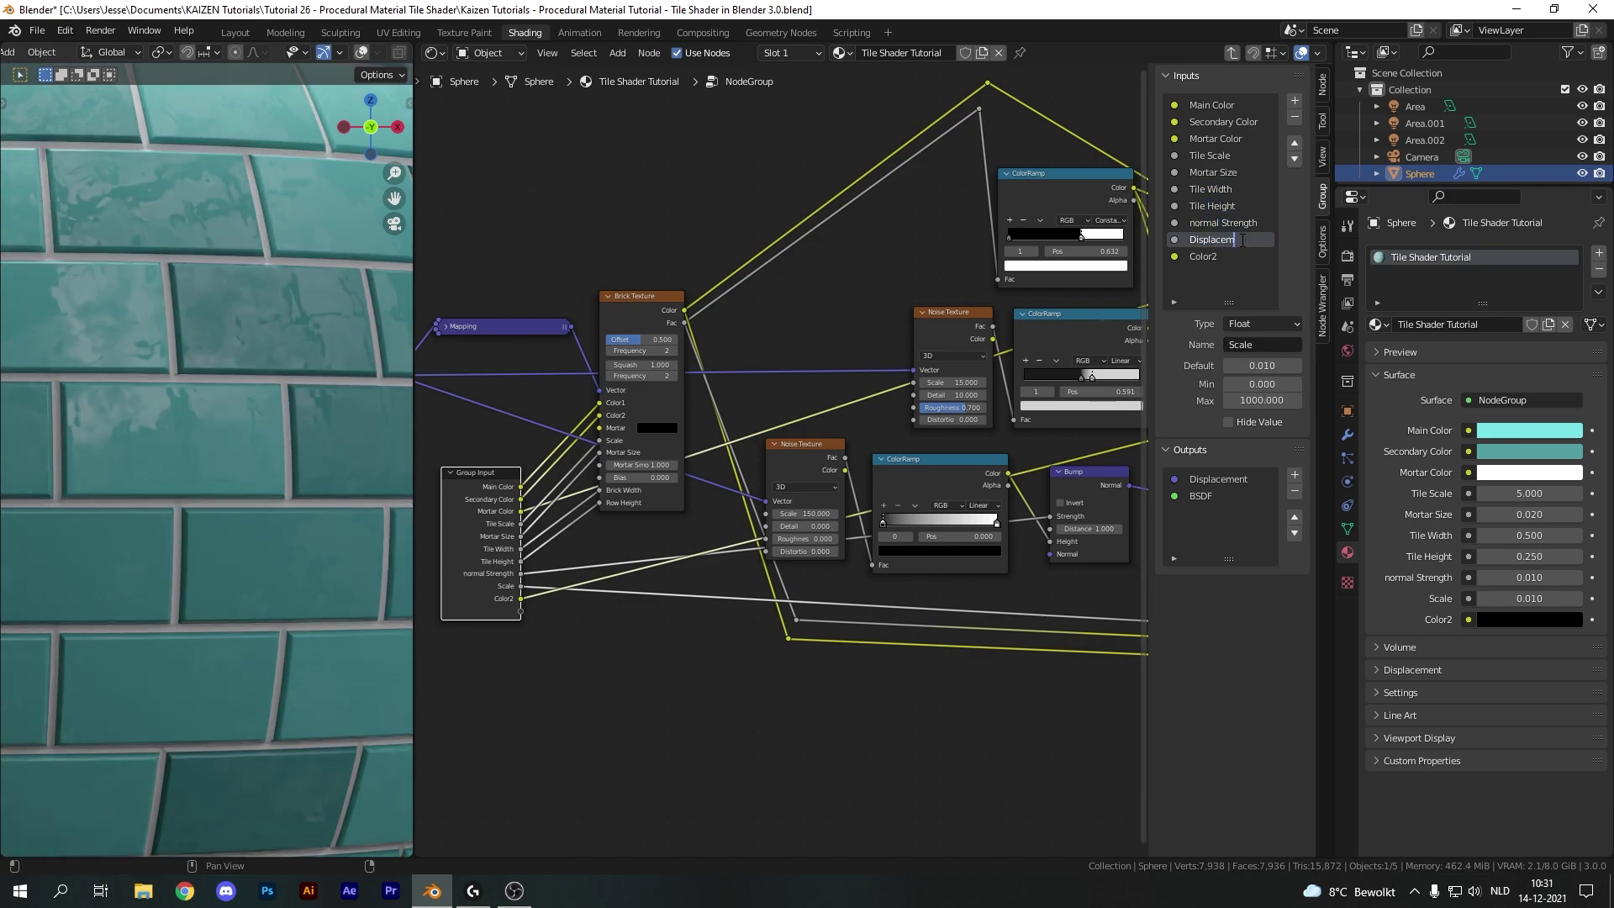
{"action": "type", "text": "ent"}
{"action": "double_click", "coordinate": [1204, 256]}
{"action": "type", "text": "Roughne"}
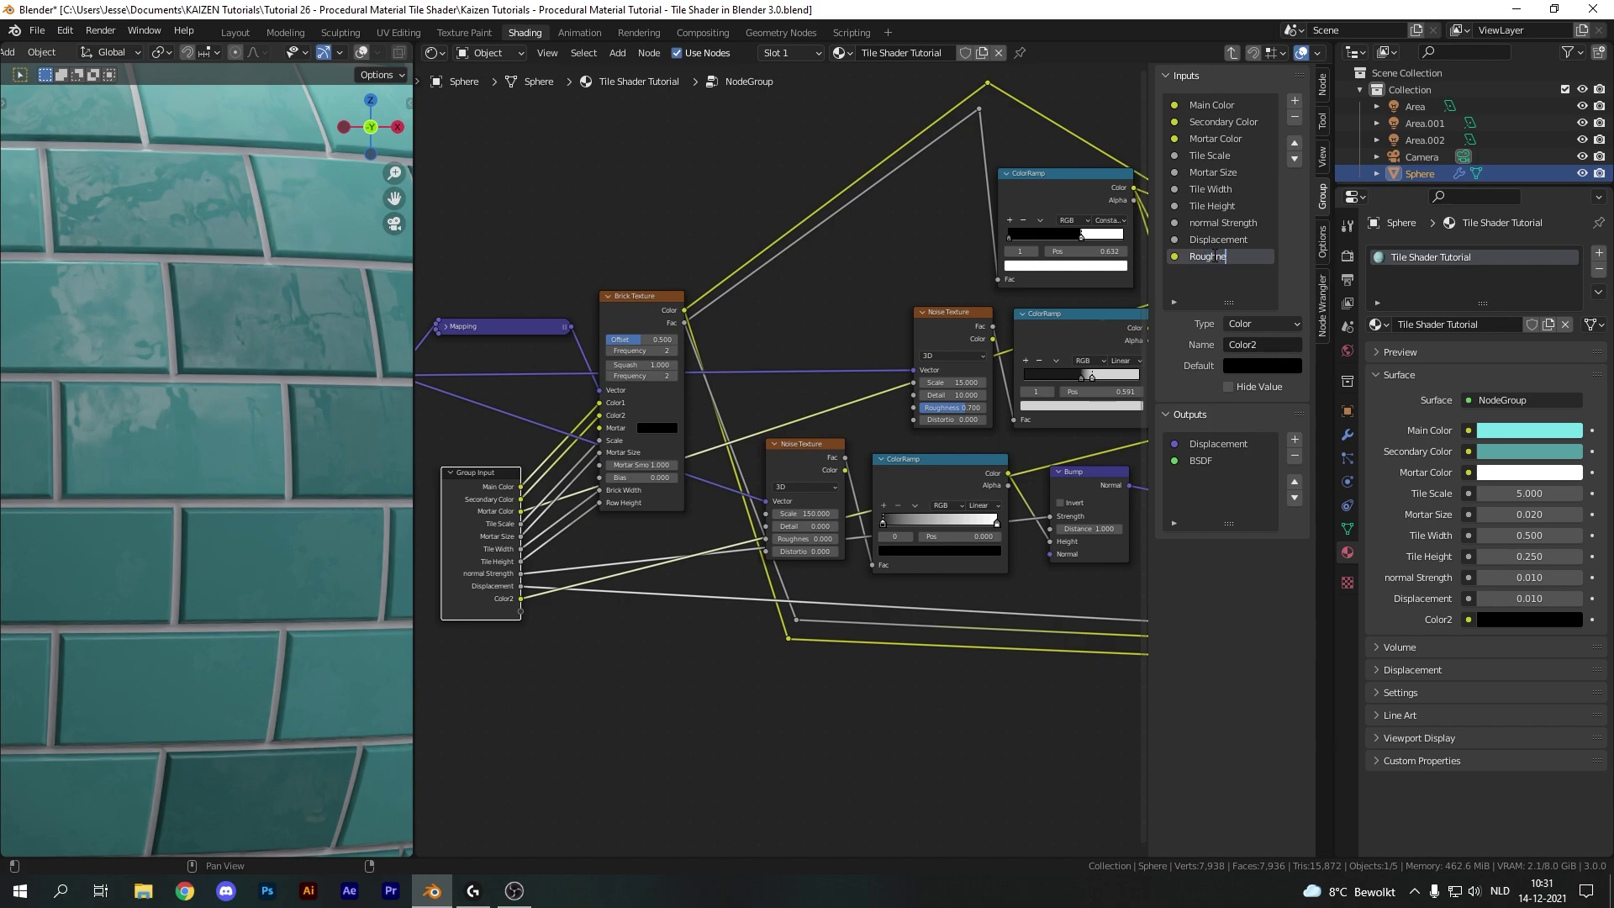
{"action": "type", "text": "ss"}
{"action": "key", "text": "Return"}
- Exit the node group, hide the sidebar and place the group node close beside the Material Output node
{"action": "key", "text": "Home"}
{"action": "key", "text": "Tab"}
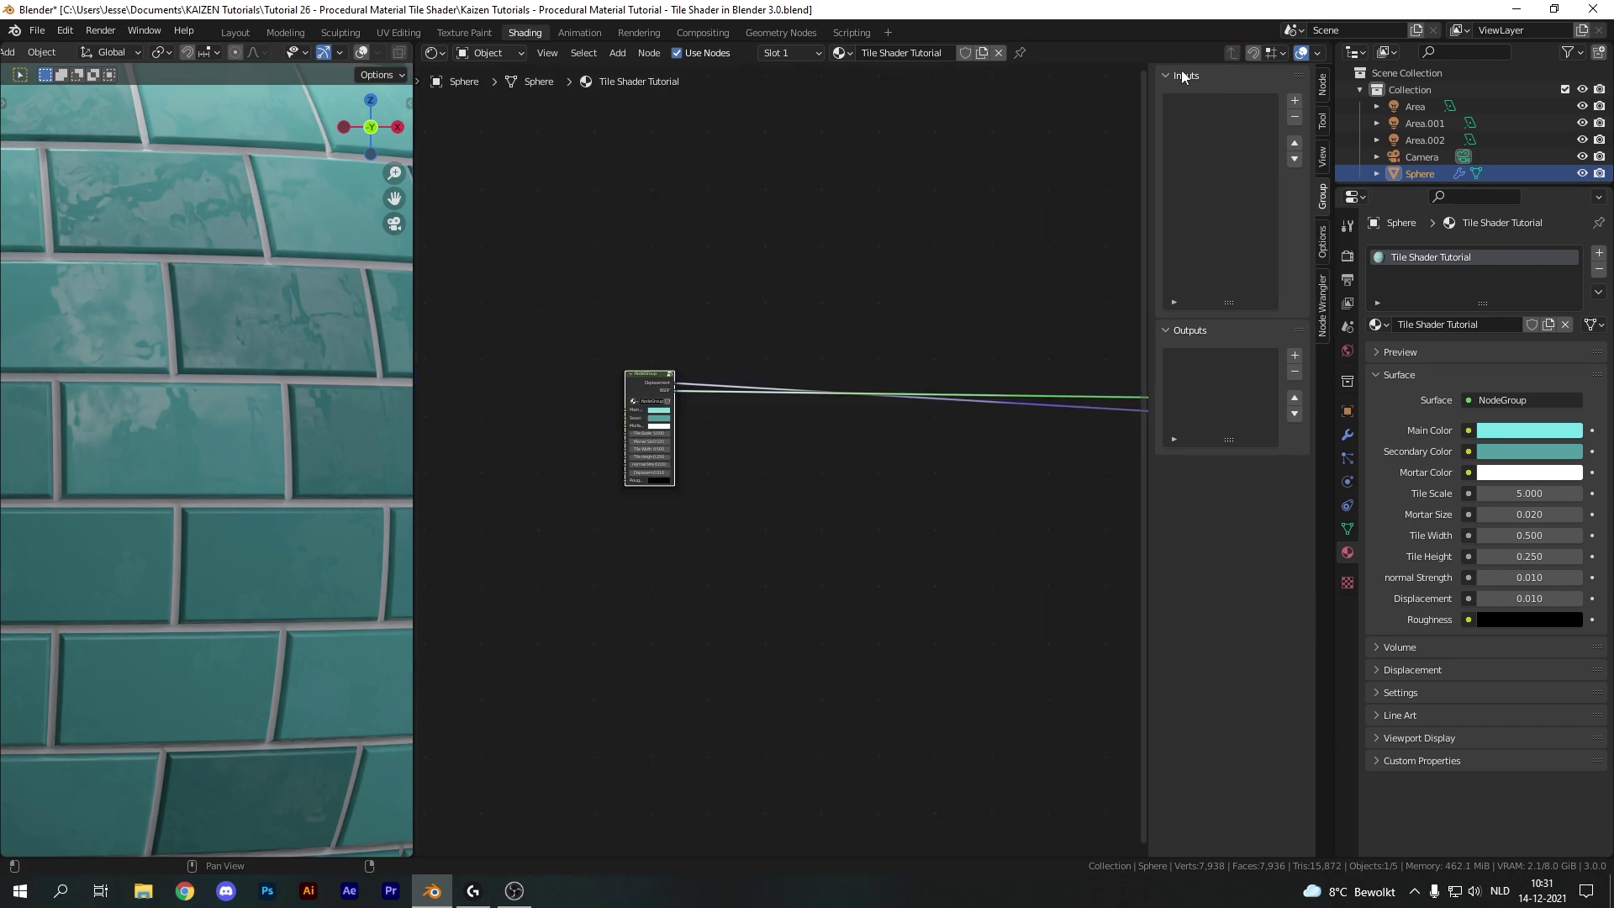
{"action": "key", "text": "n"}
{"action": "key", "text": "g"}
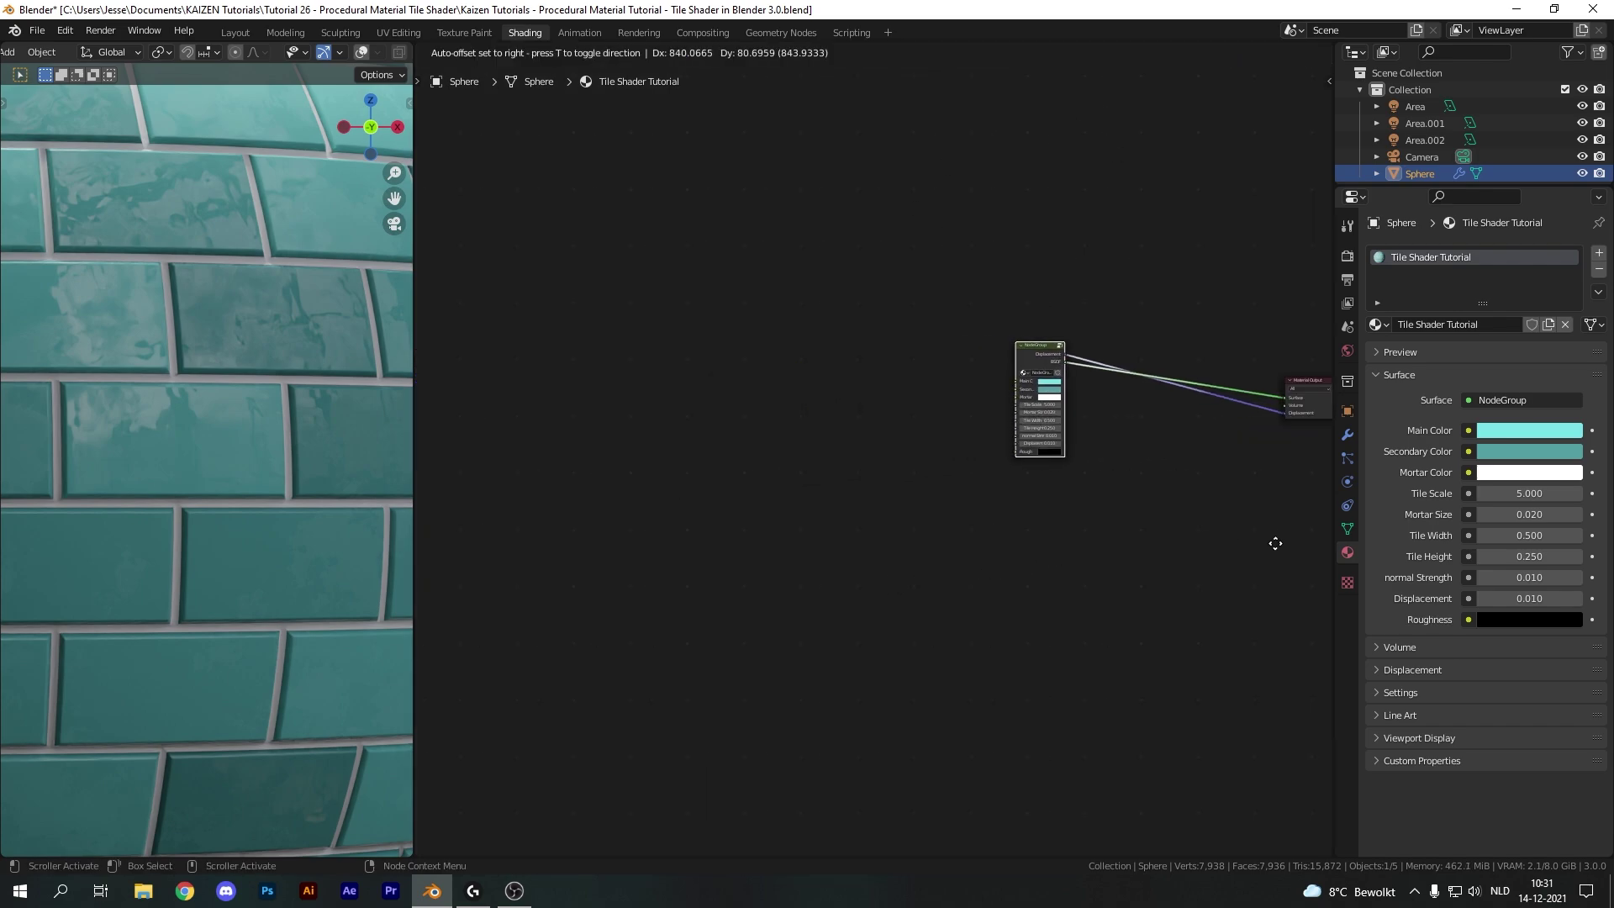
{"action": "left_click", "coordinate": [1239, 561]}
{"action": "scroll", "coordinate": [275, 407], "scroll_direction": "down", "scroll_amount": 6}
{"action": "scroll", "coordinate": [286, 410], "scroll_direction": "down", "scroll_amount": 2}
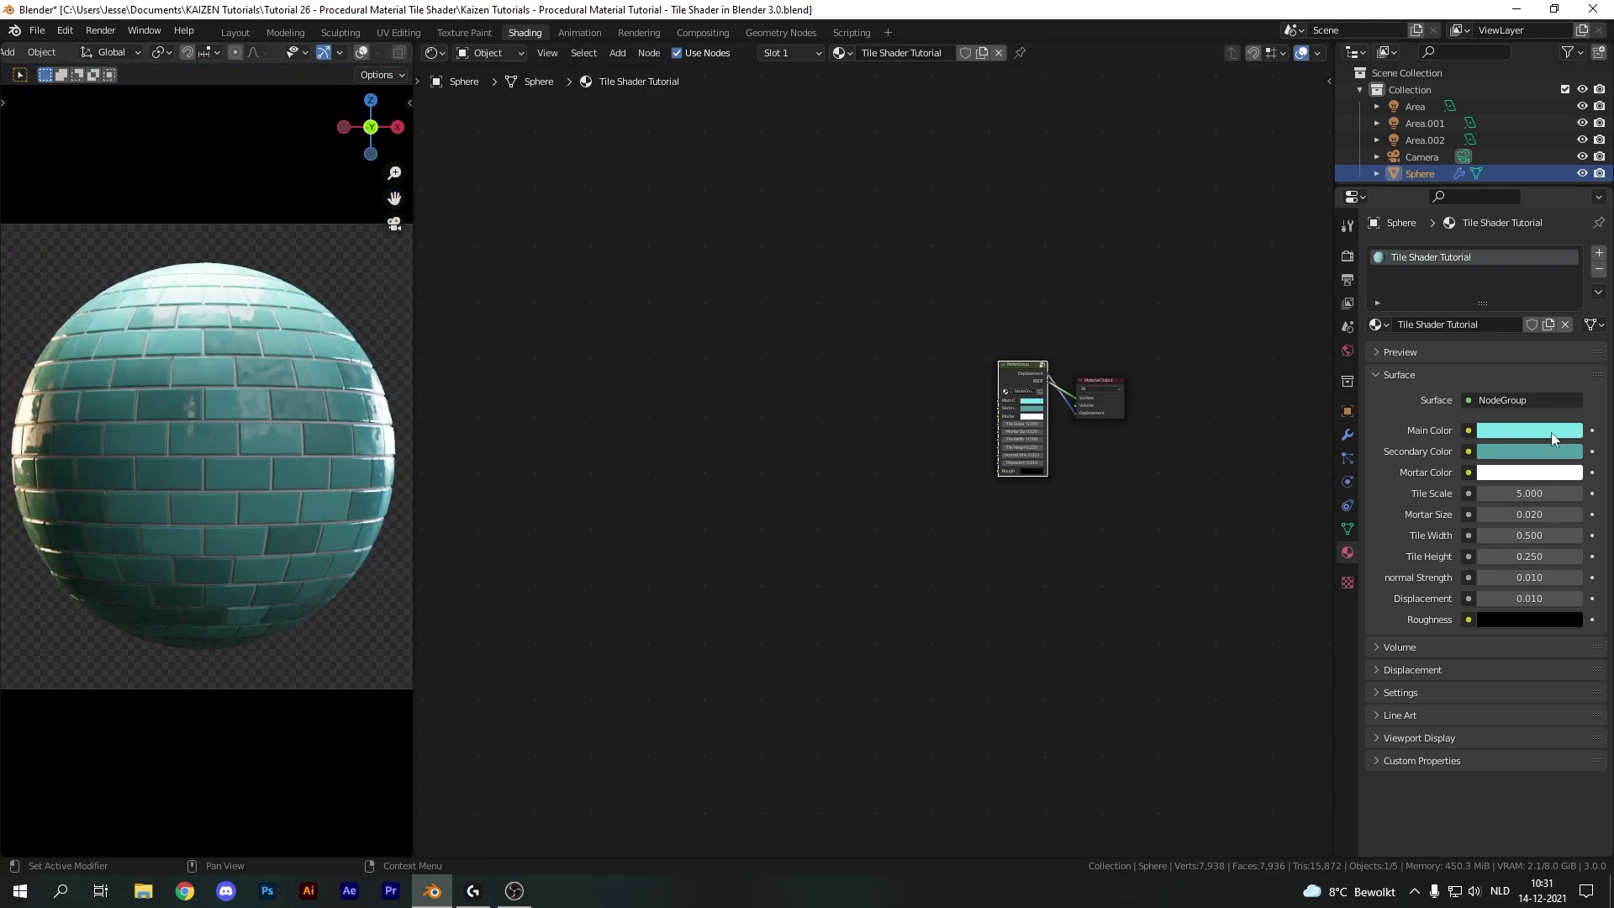
- Set the group node's Tile Scale to 2 and its Tile Width to 0.83
{"action": "left_click", "coordinate": [1511, 496]}
{"action": "type", "text": "2"}
{"action": "key", "text": "Return"}
{"action": "left_click_drag", "start_coordinate": [1503, 514], "coordinate": [1577, 536]}
{"action": "key", "text": "ctrl+z"}
- Change the group node's Main Color to blue and raise its normal Strength to 0.31
{"action": "left_click", "coordinate": [1505, 430]}
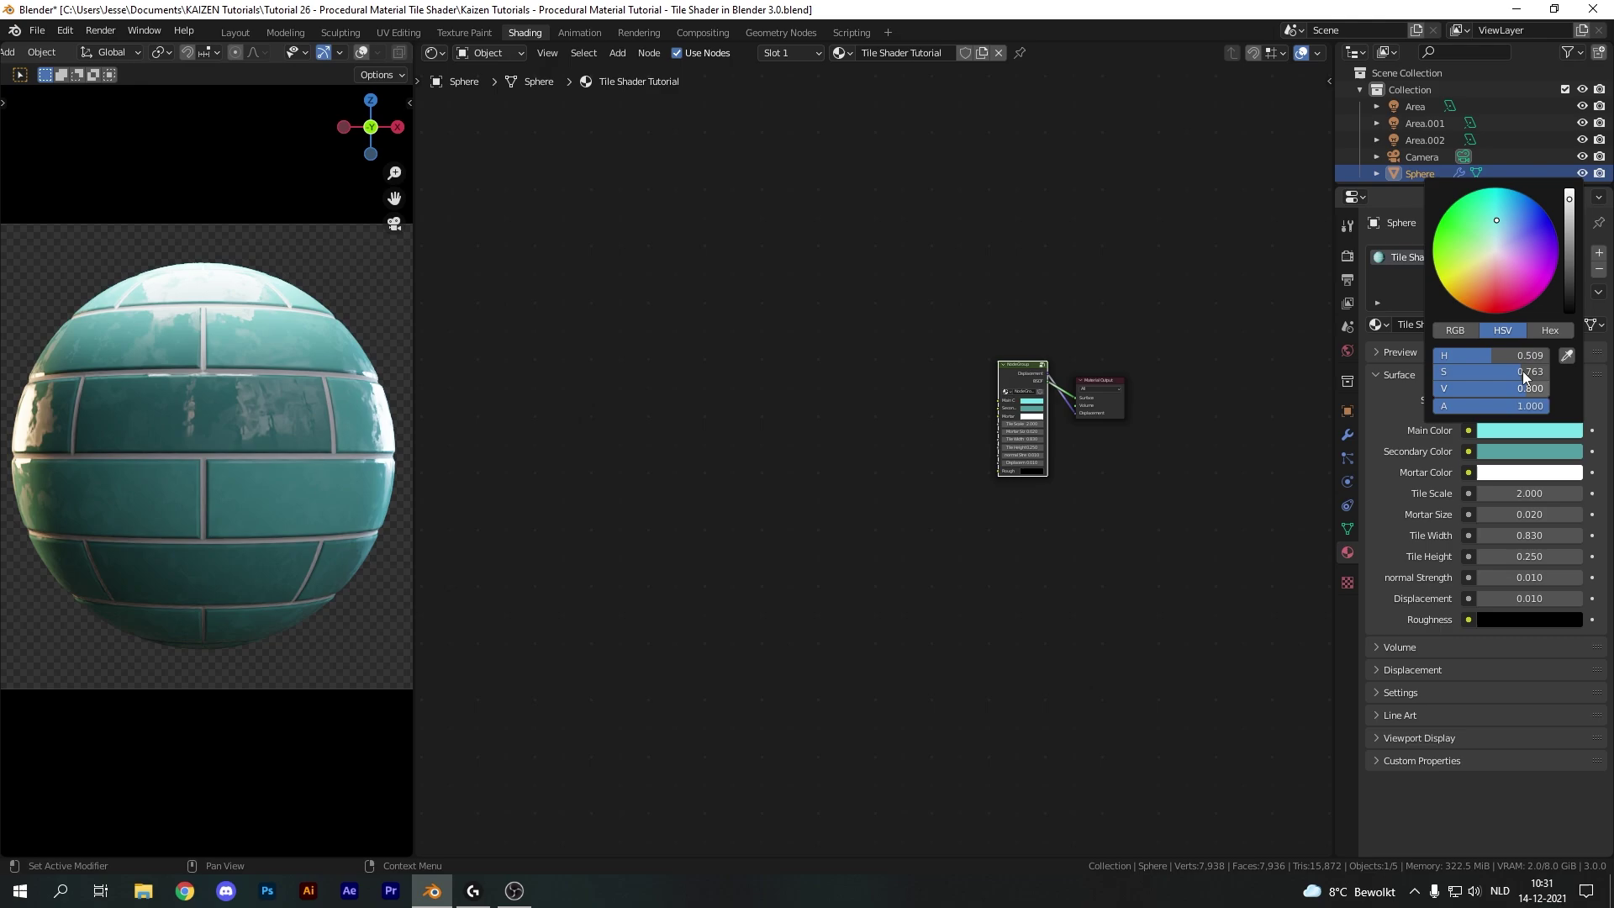
{"action": "left_click", "coordinate": [1531, 222]}
{"action": "mouse_move", "coordinate": [1528, 577]}
{"action": "left_mouse_down"}
{"action": "mouse_move", "coordinate": [1560, 577]}
{"action": "mouse_move", "coordinate": [1538, 598]}
{"action": "mouse_move", "coordinate": [1564, 599]}
{"action": "mouse_move", "coordinate": [1547, 577]}
{"action": "left_mouse_up"}
- Try the group node's Displacement at 0.37 and its Roughness at white, and undo both changes
{"action": "left_click", "coordinate": [1519, 619]}
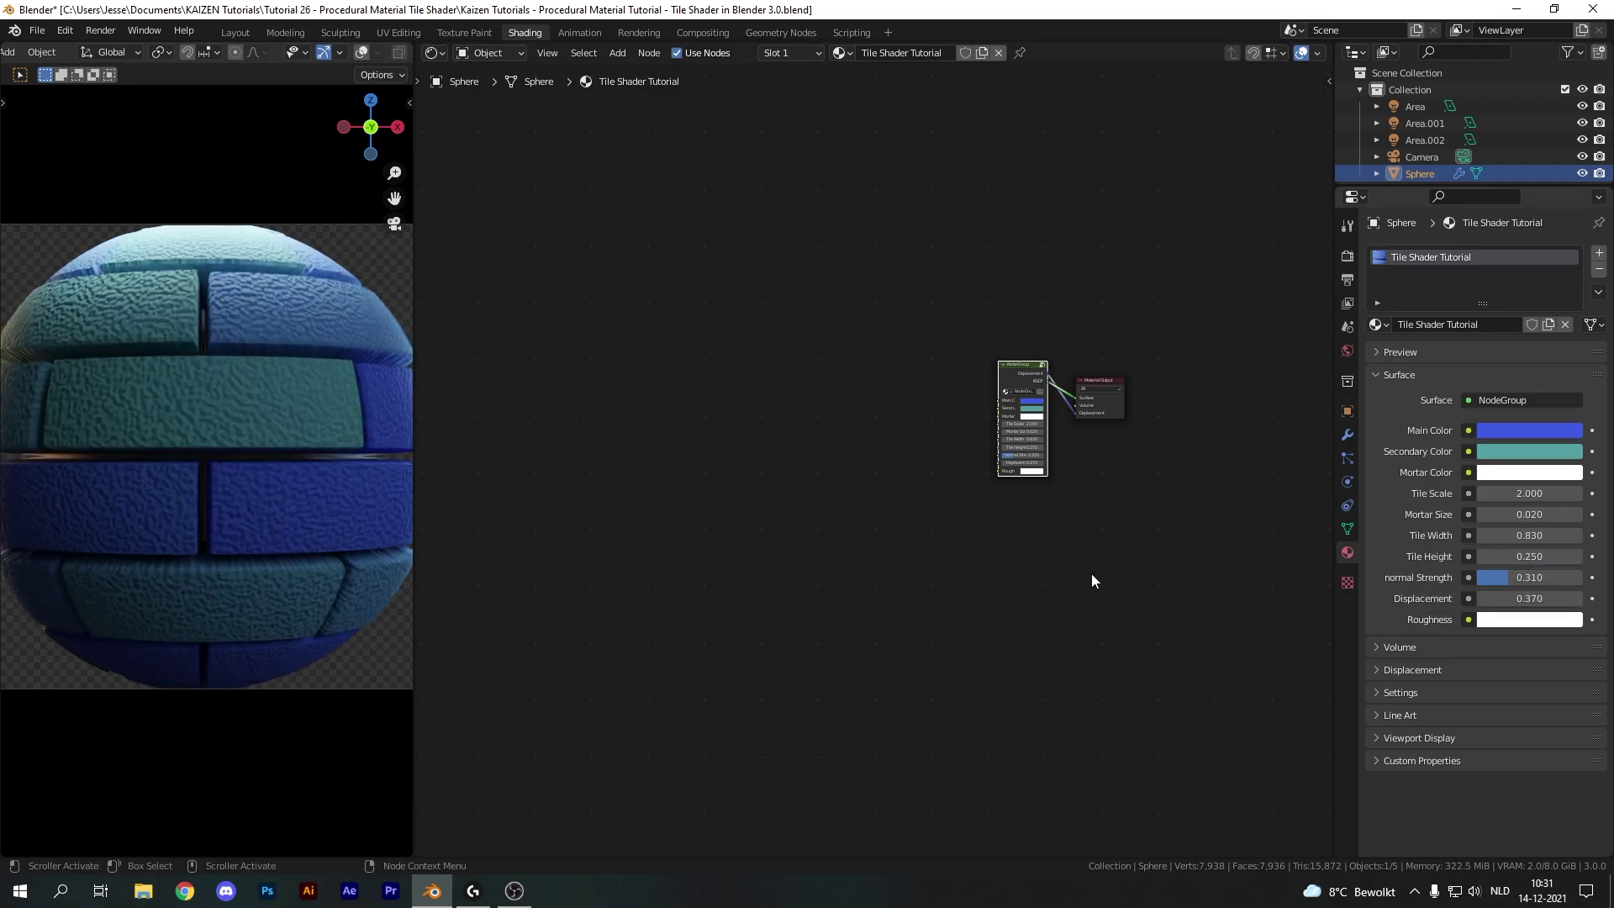
{"action": "key", "text": "ctrl+z"}
{"action": "key", "text": "ctrl+z"}
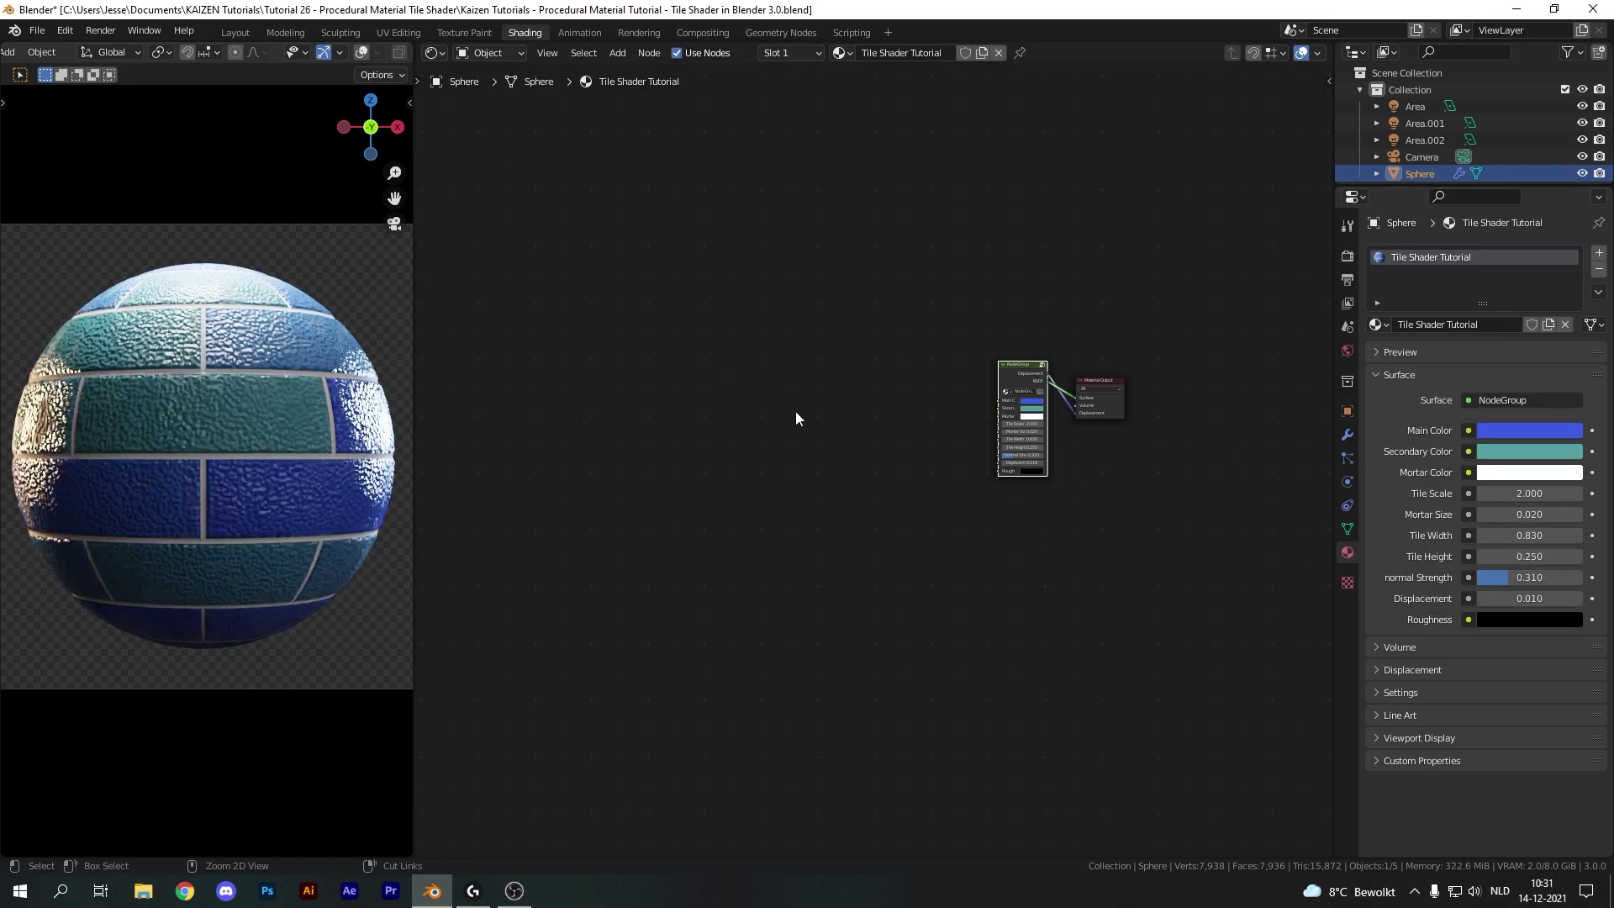